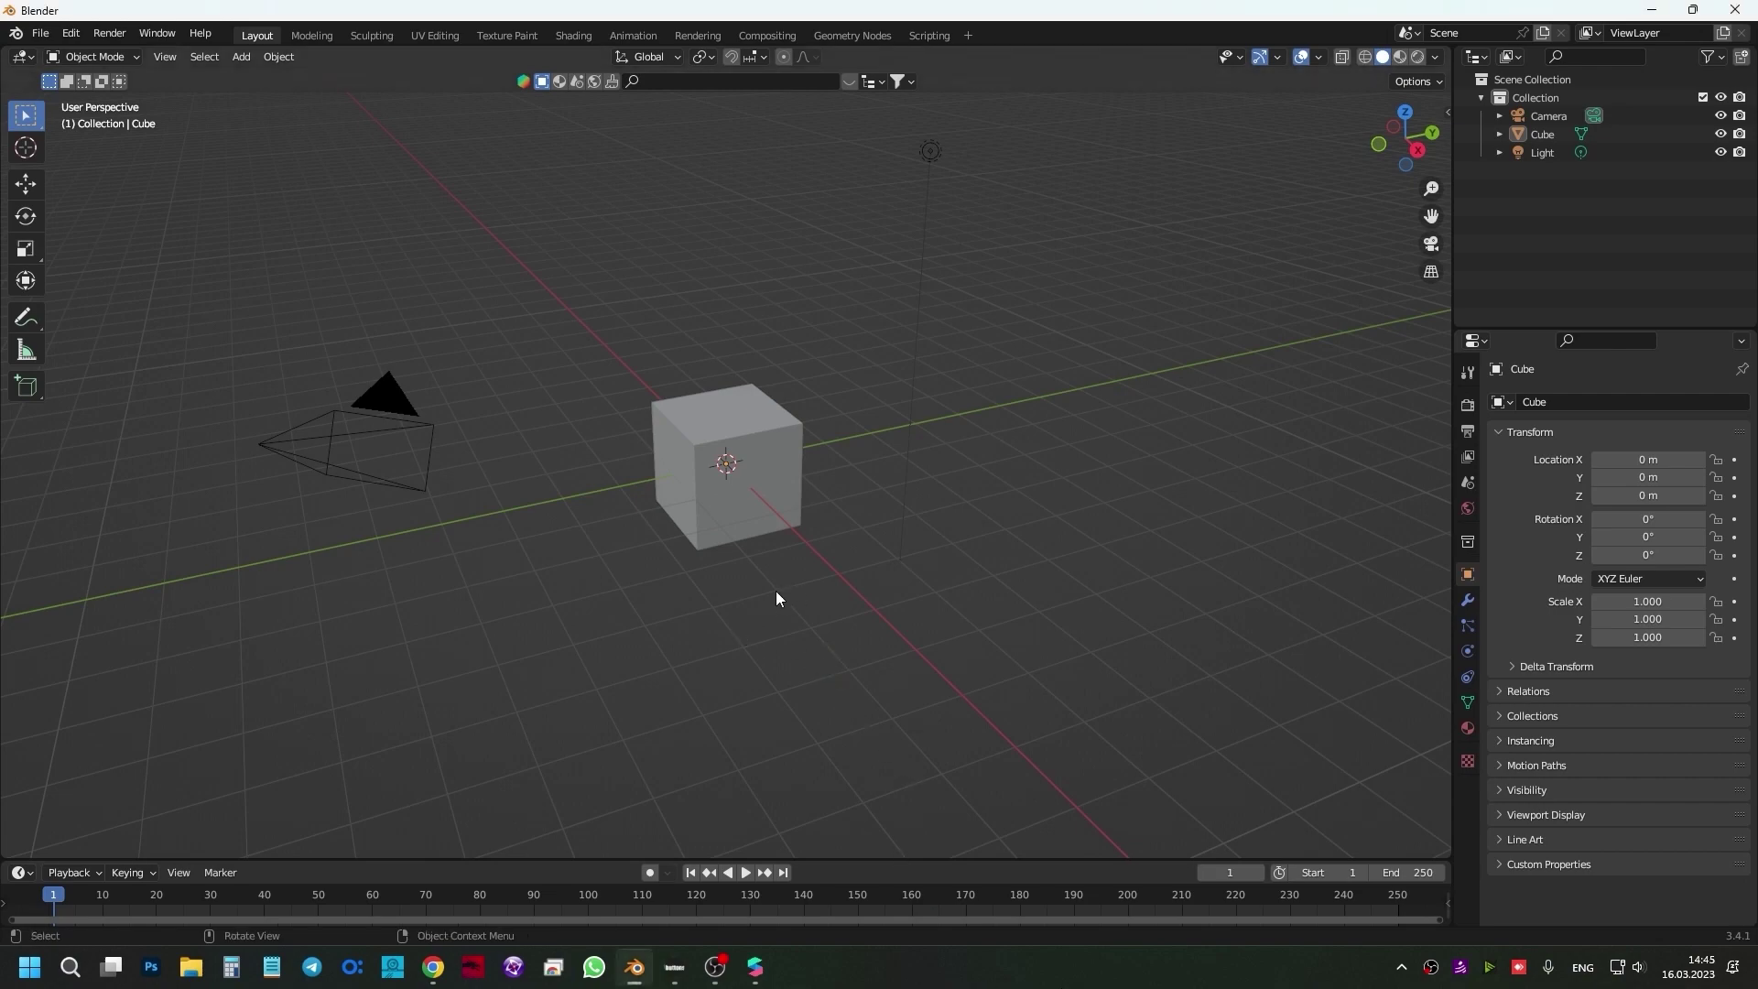
- Raise the cube along Z to about 0.97 m
mouse_move(776, 590)
middle_mouse_down()
mouse_move(840, 617)
mouse_move(948, 583)
mouse_move(659, 567)
mouse_move(798, 596)
mouse_move(749, 475)
middle_mouse_up()
left_click(764, 502)
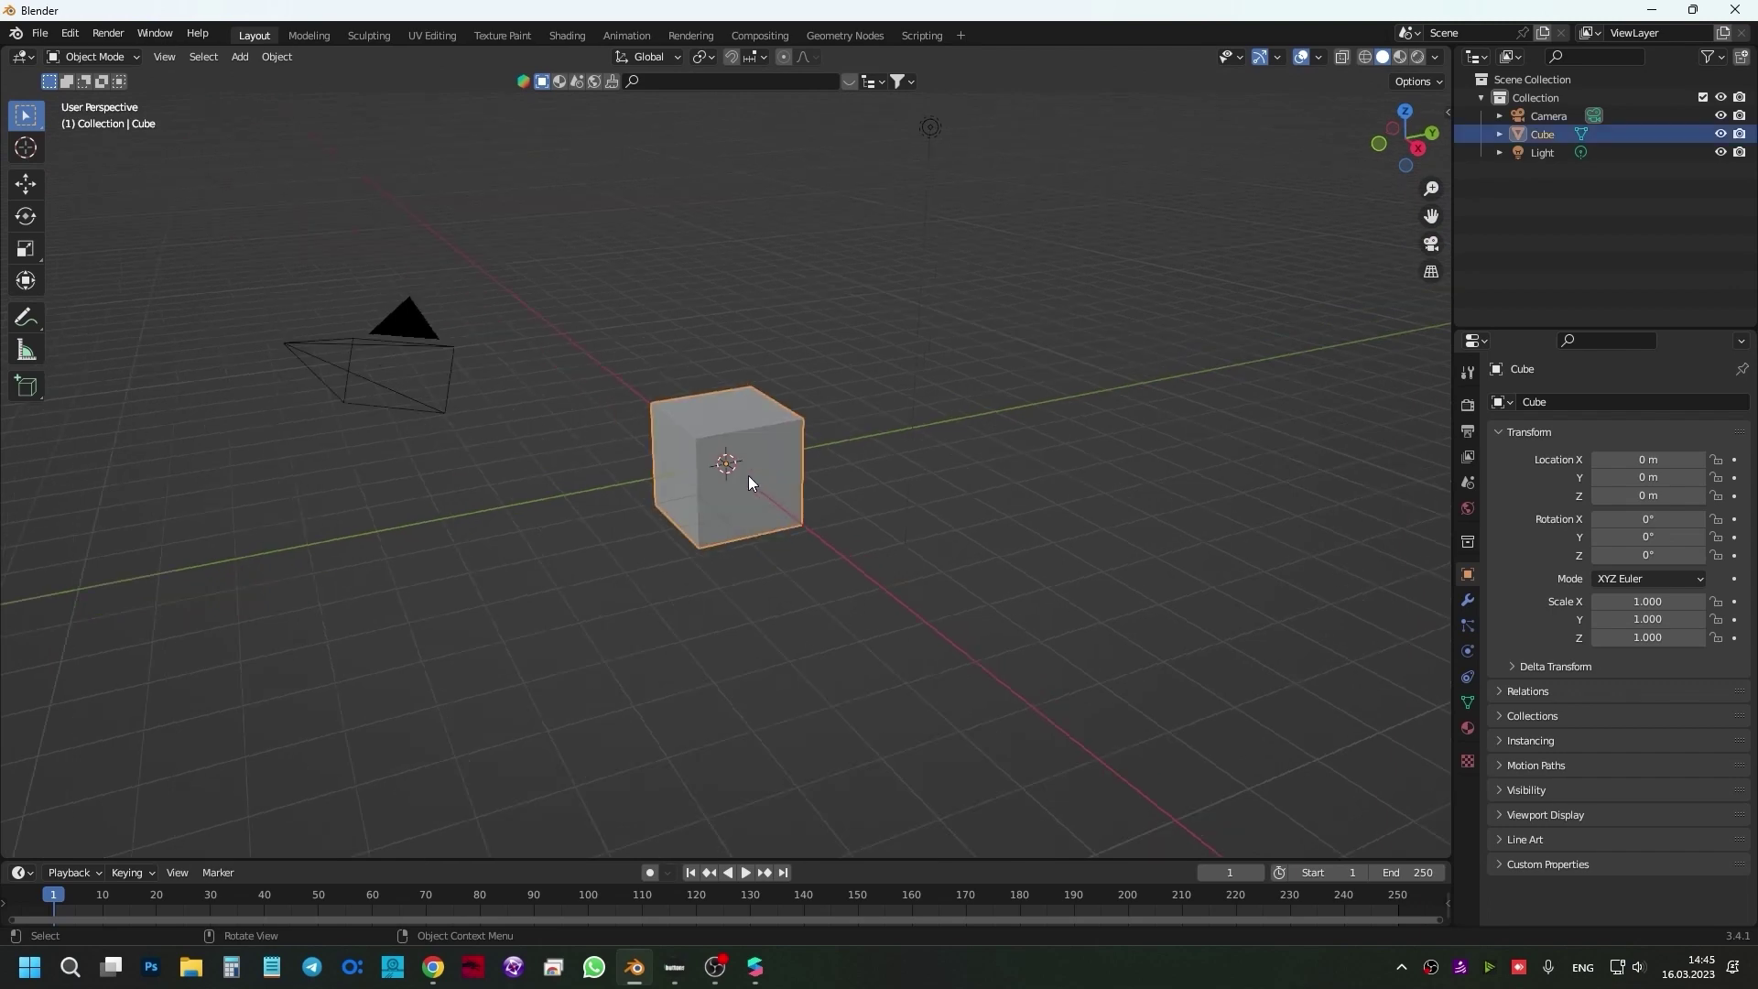
key("g")
key("z")
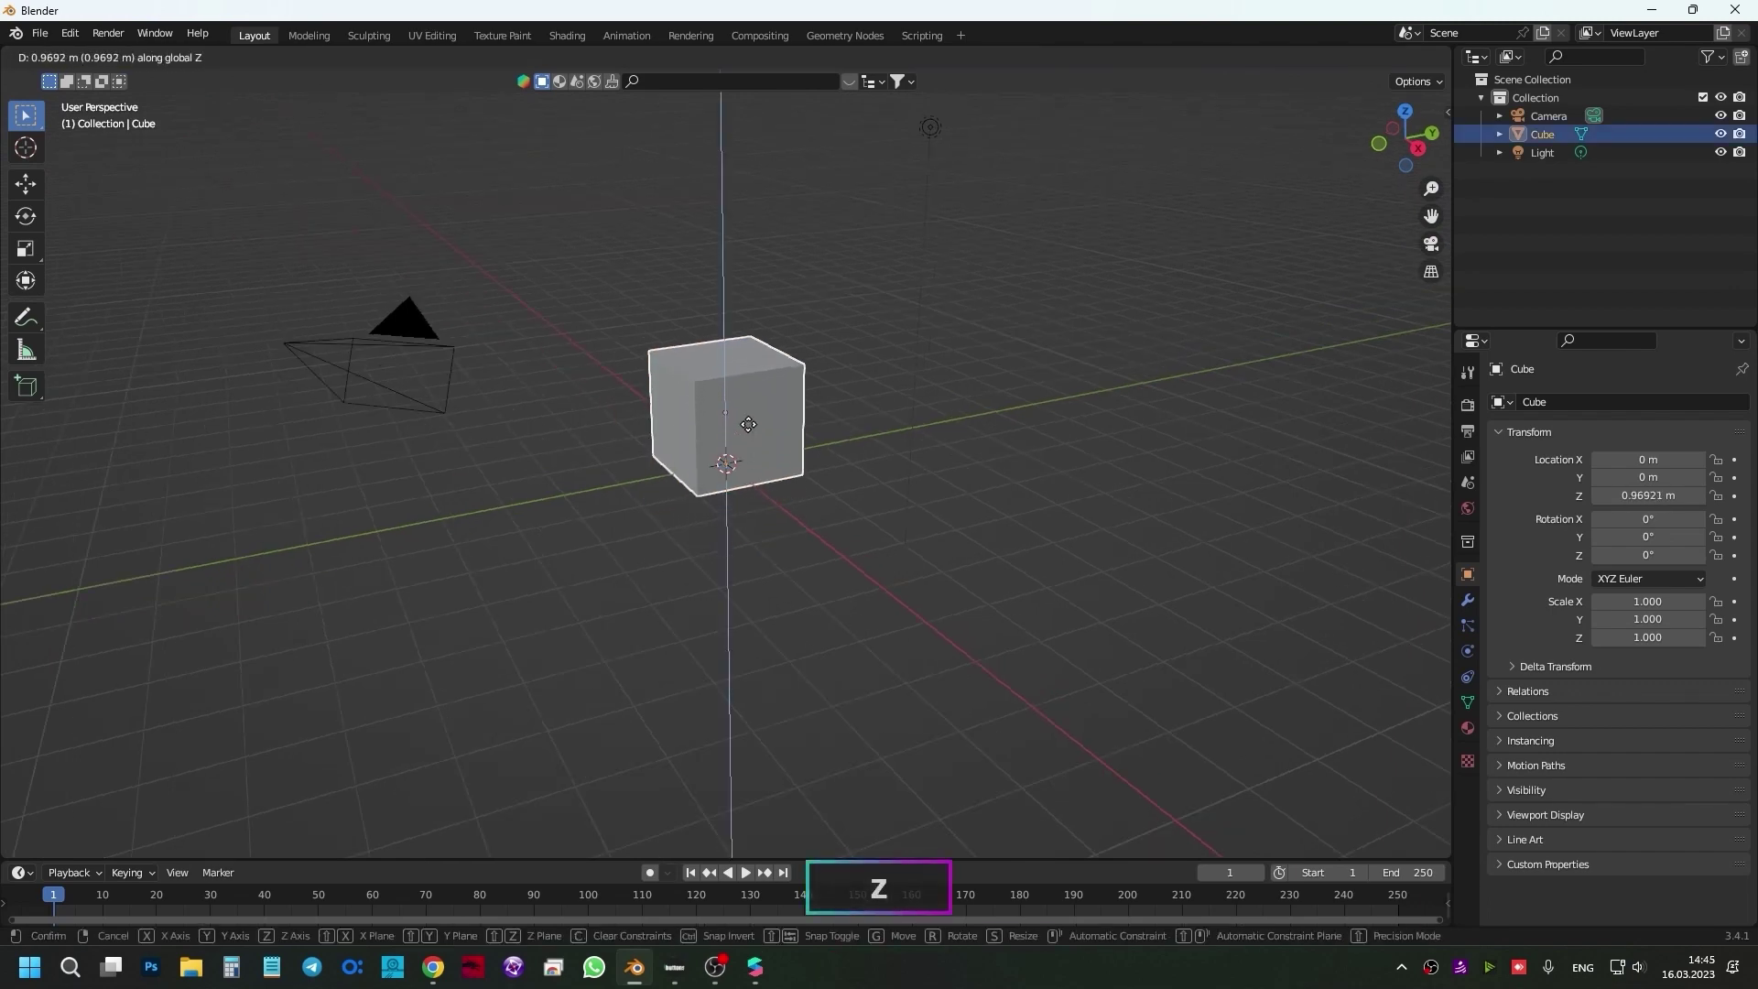
left_click(748, 424)
middle_click_drag(748, 424, 767, 472)
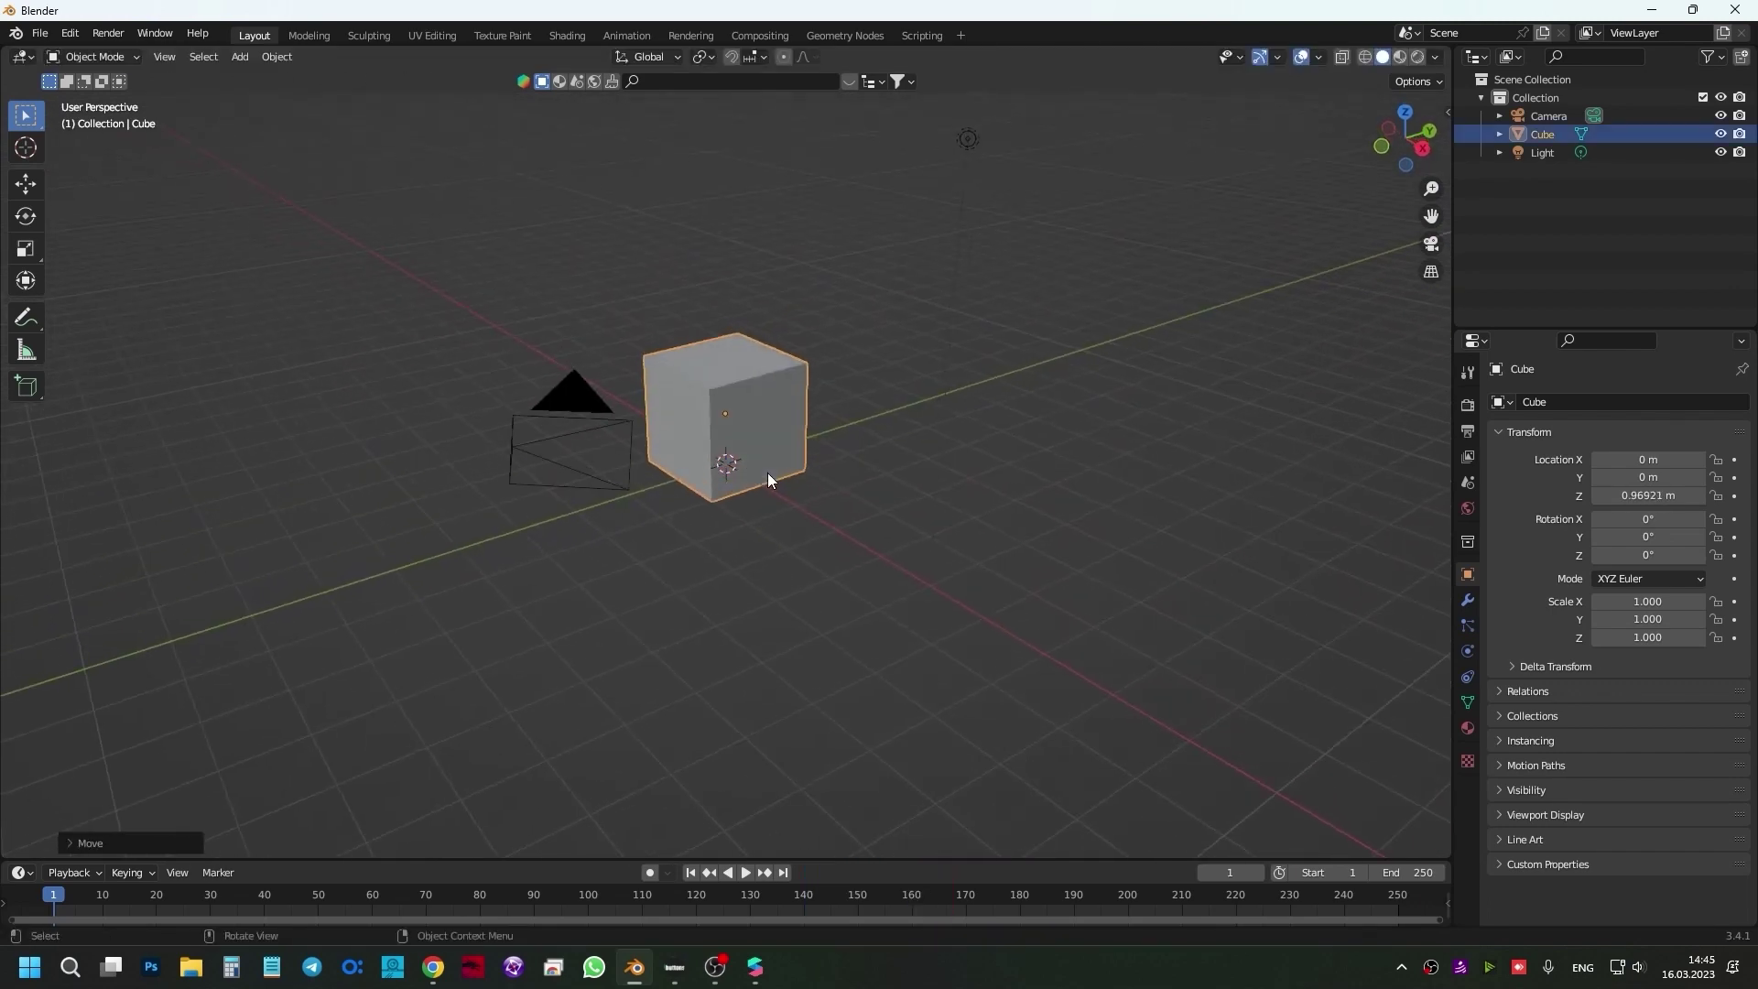
- Add a floor plane scaled up about sixfold, with all transforms applied
key("shift+a")
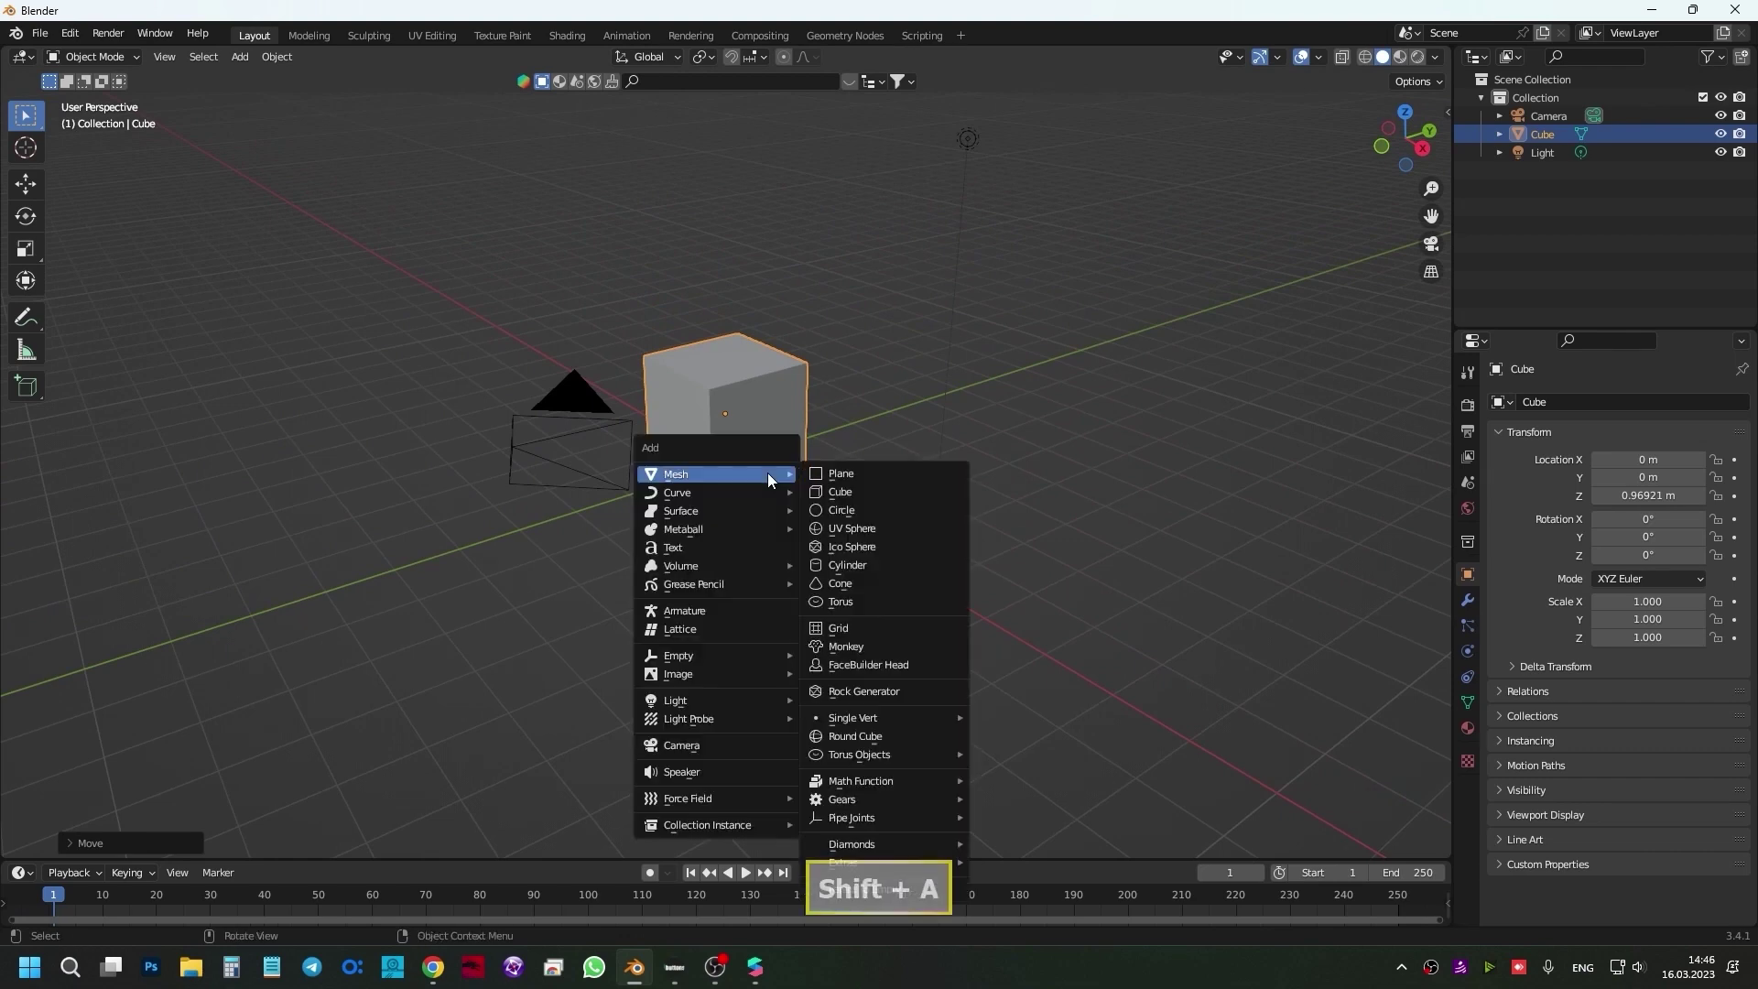
left_click(871, 474)
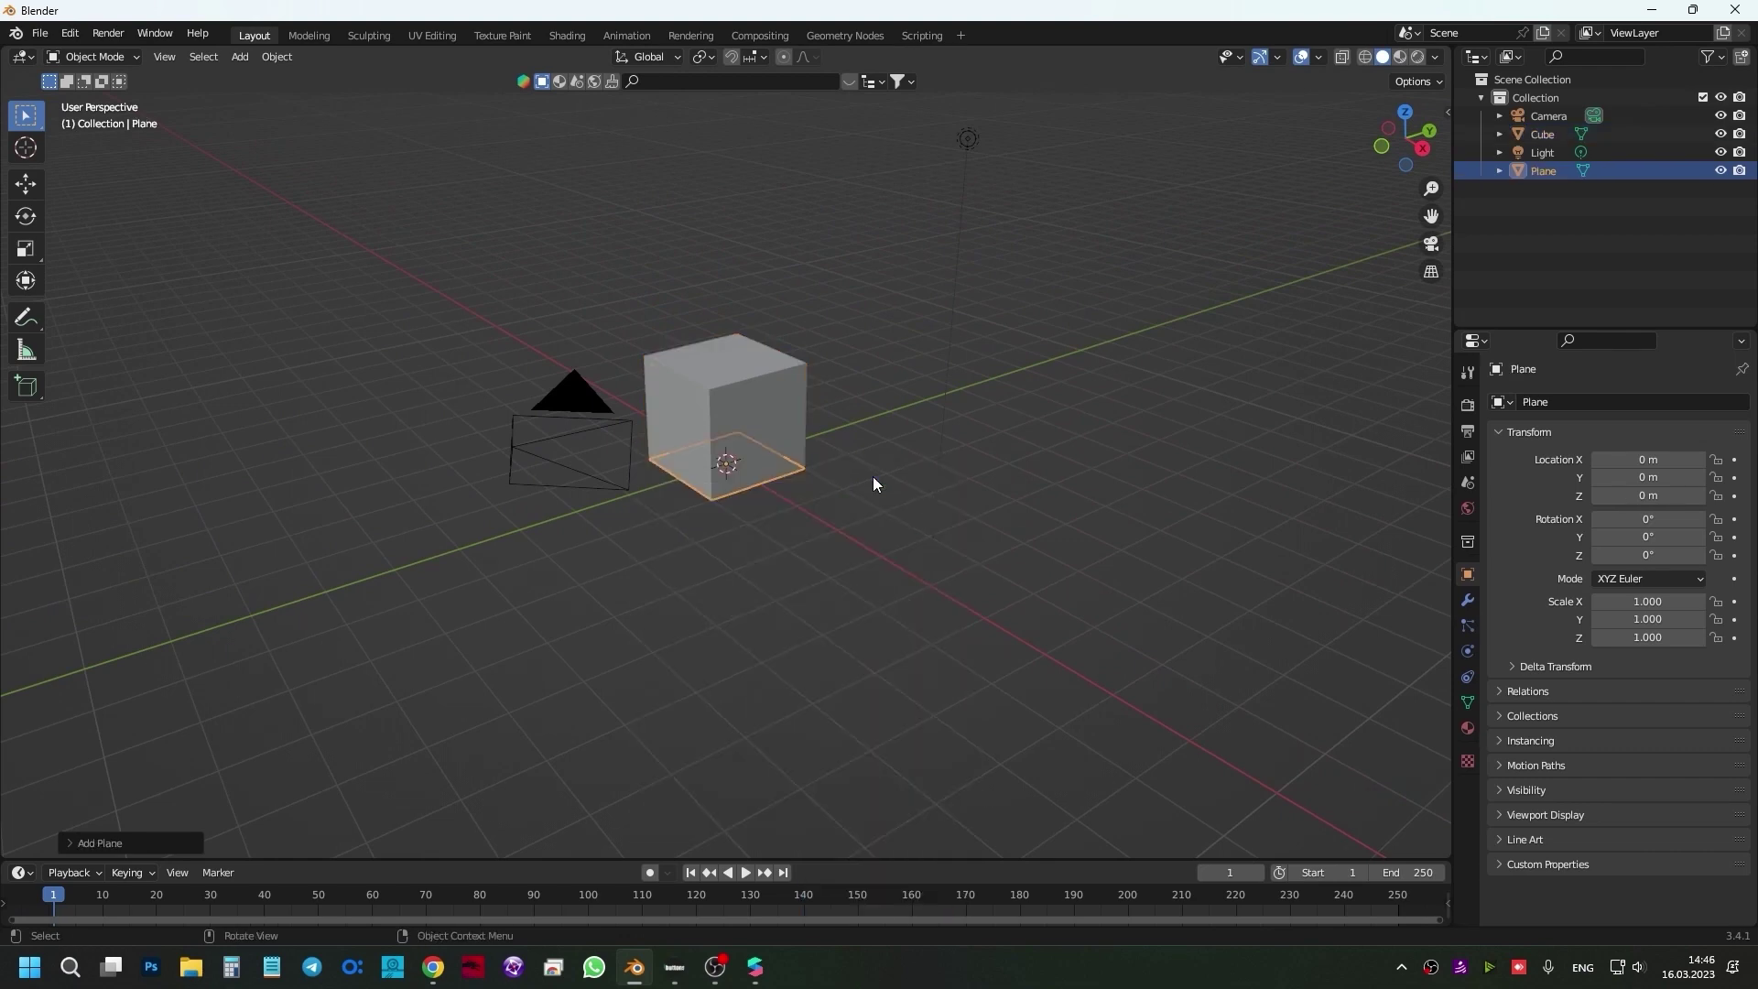
key("s")
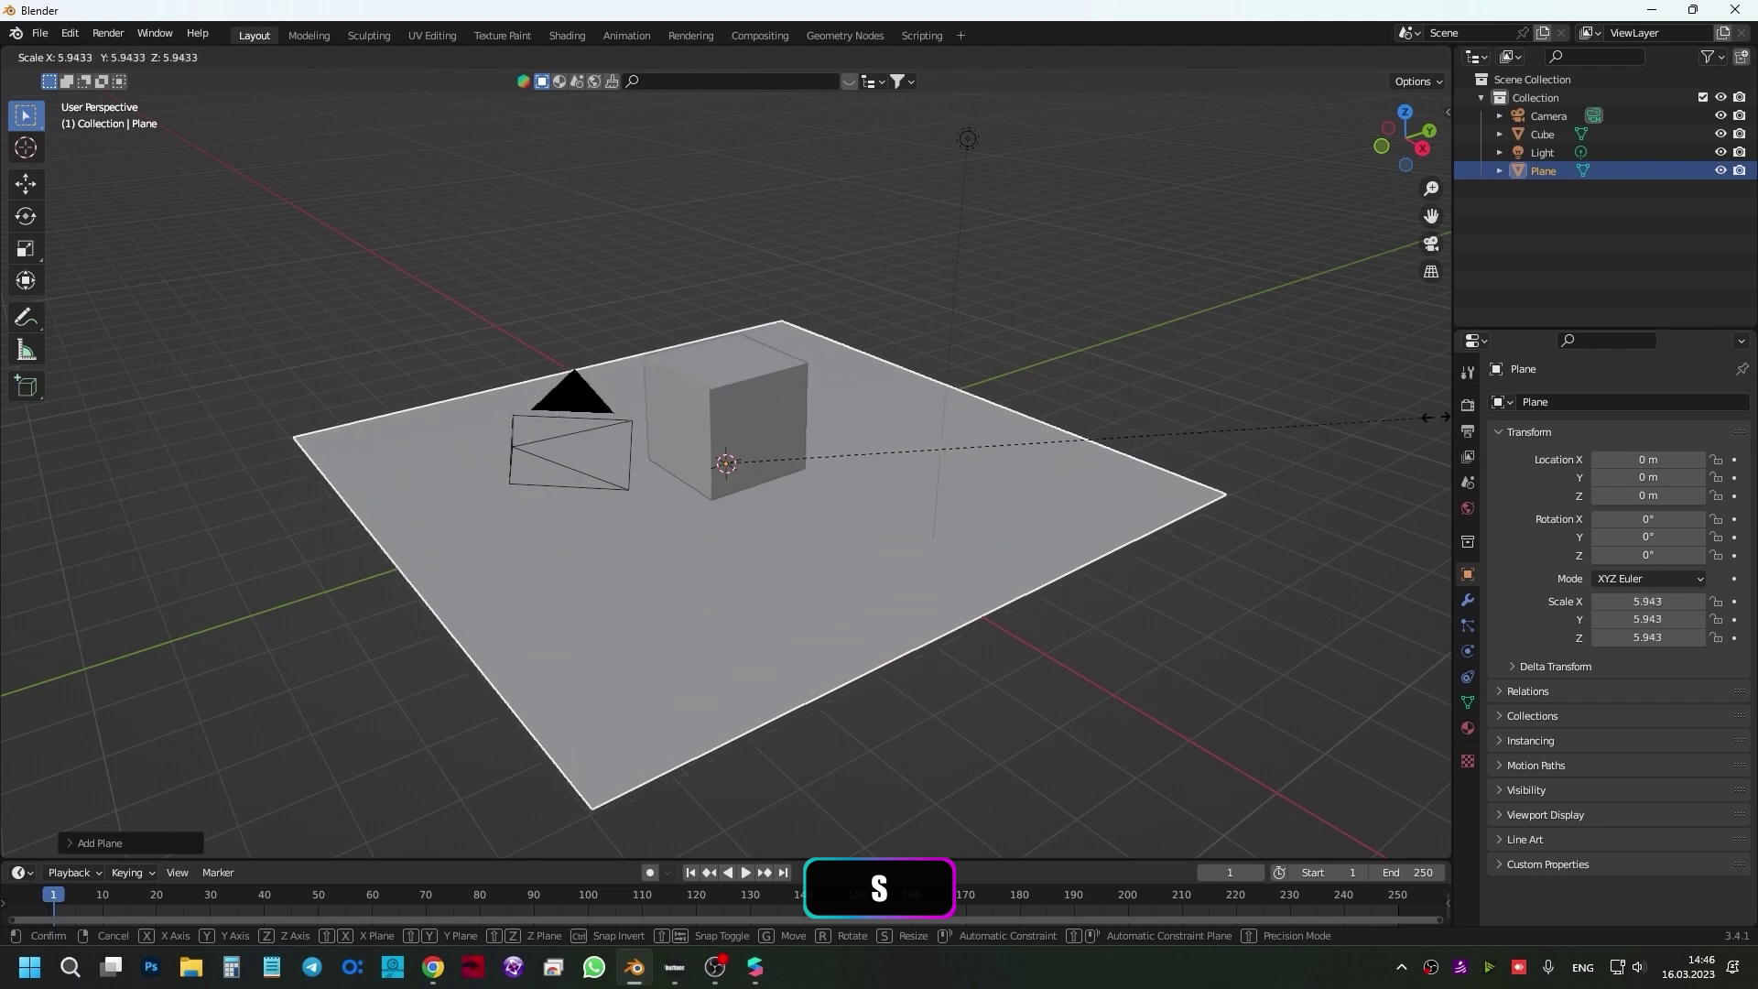
left_click(1428, 417)
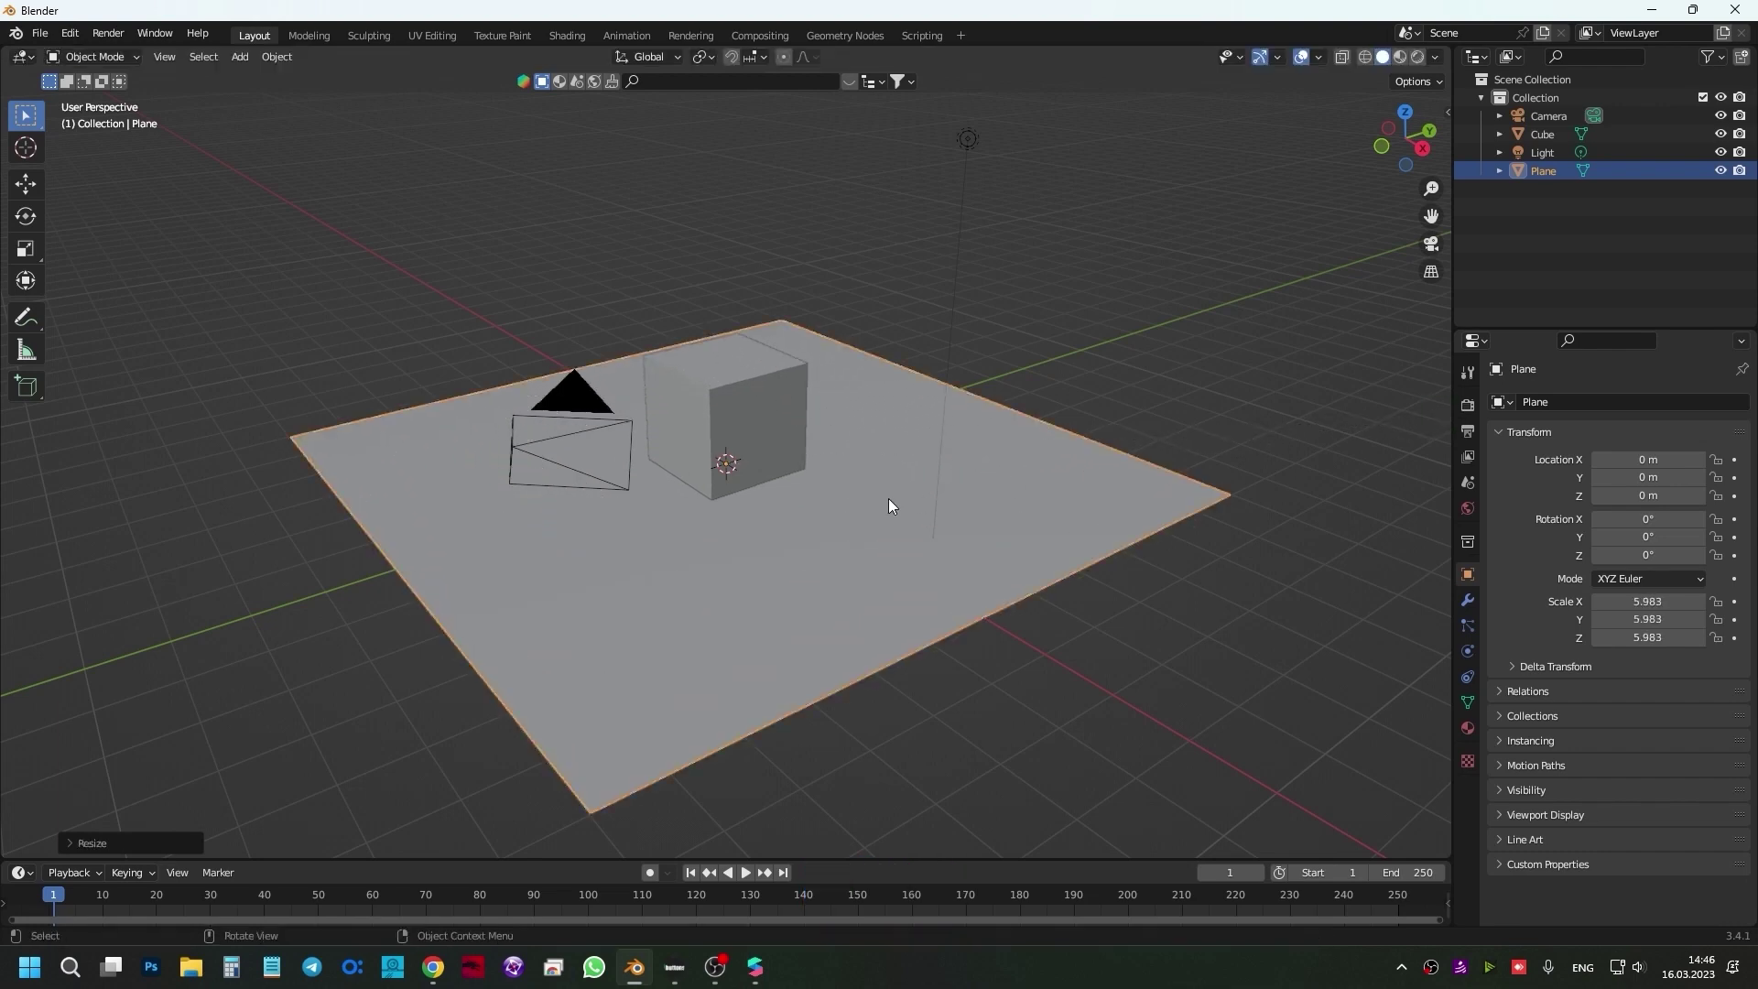
key("ctrl+a")
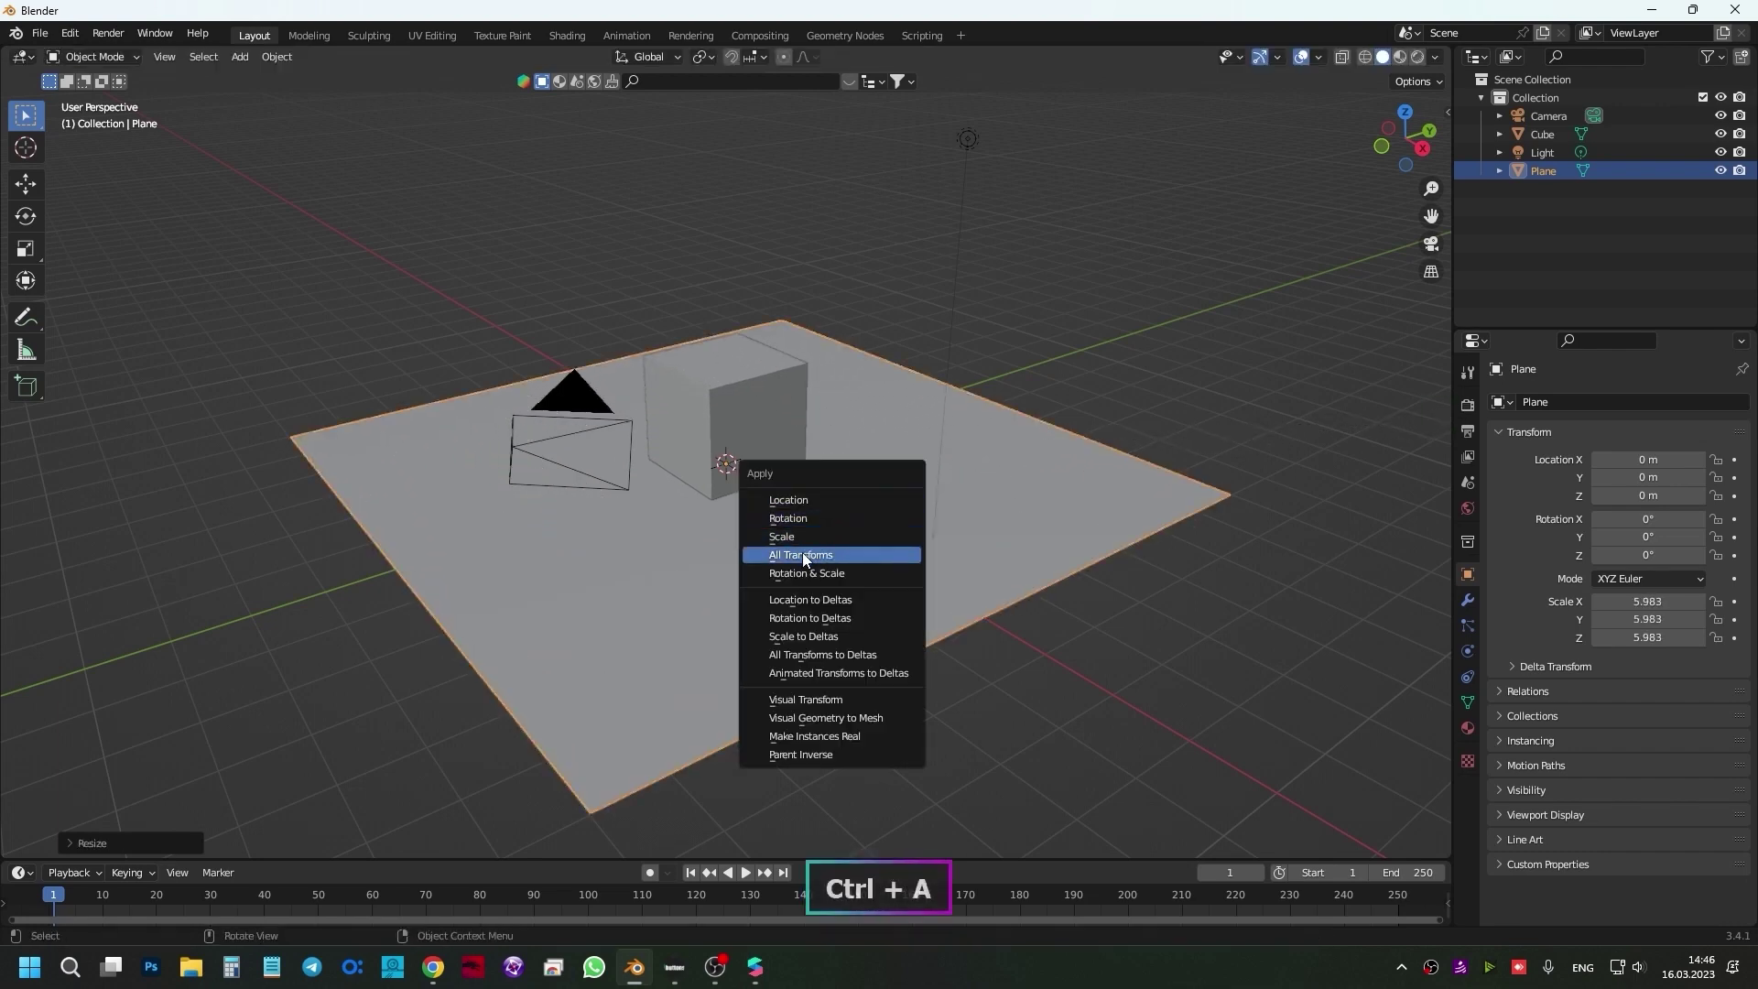
left_click(801, 553)
mouse_move(711, 386)
middle_mouse_down()
mouse_move(758, 437)
mouse_move(739, 467)
mouse_move(943, 320)
middle_mouse_up()
- Duplicate the cube and raise the copy along Z onto the first one
left_click(721, 432)
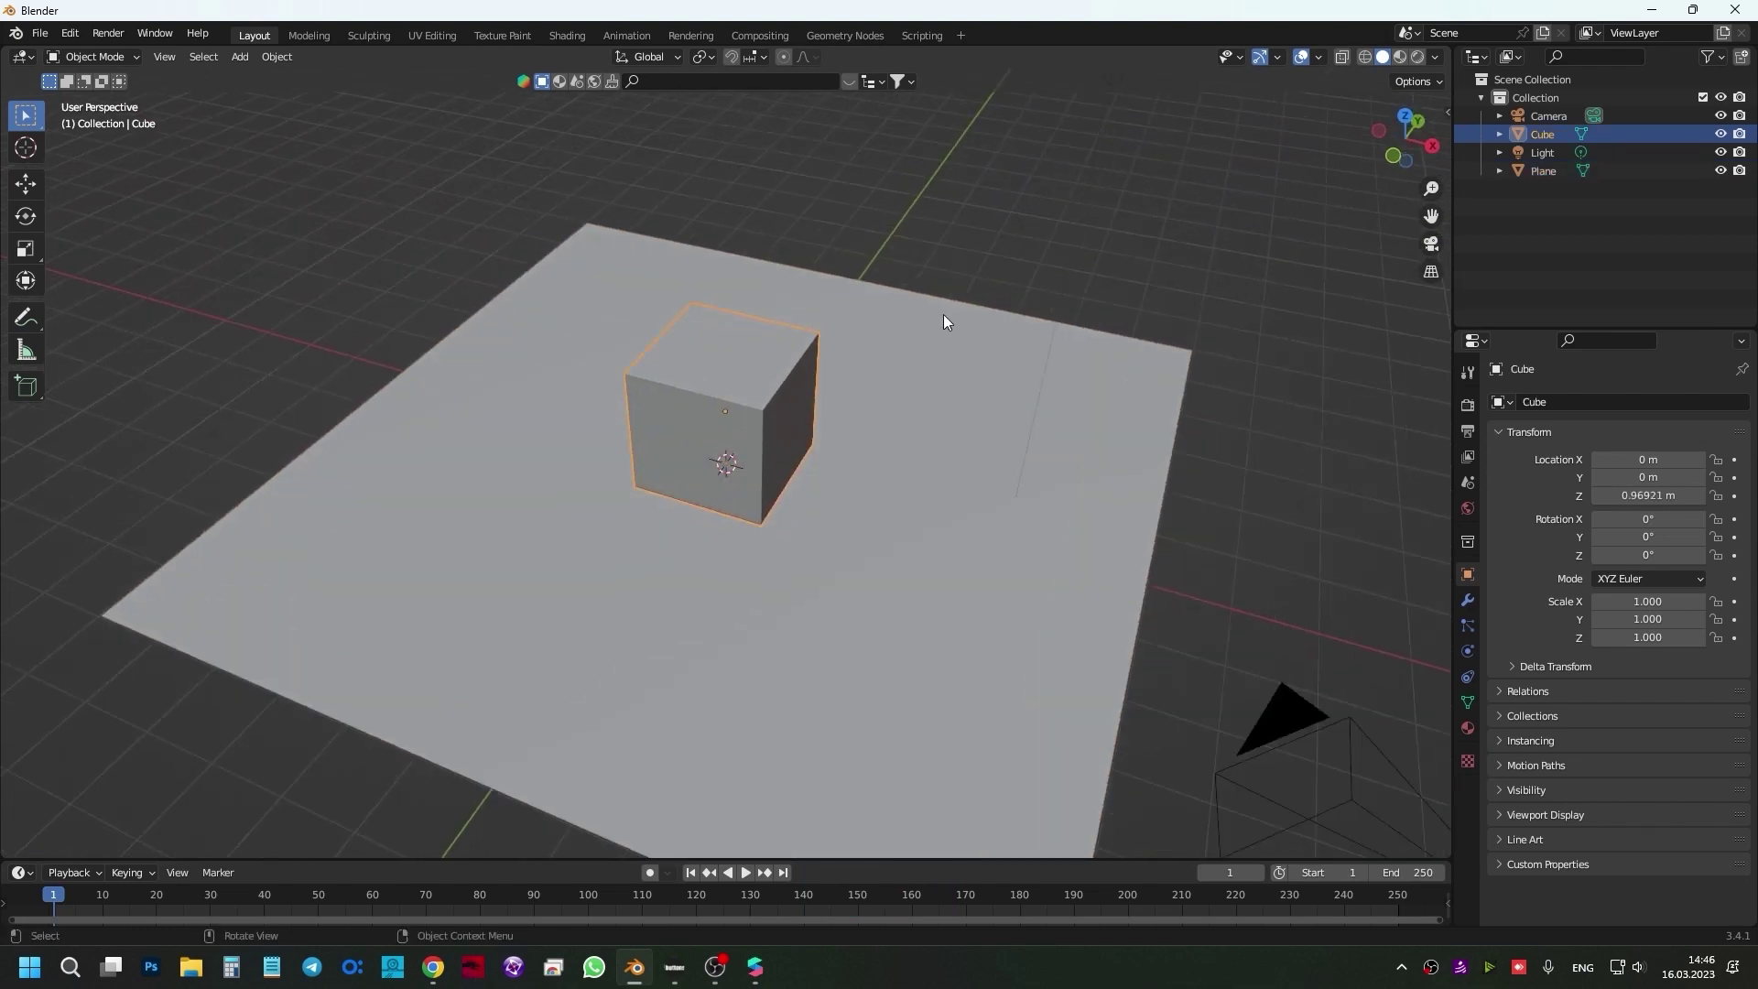
middle_click_drag(718, 470, 775, 366)
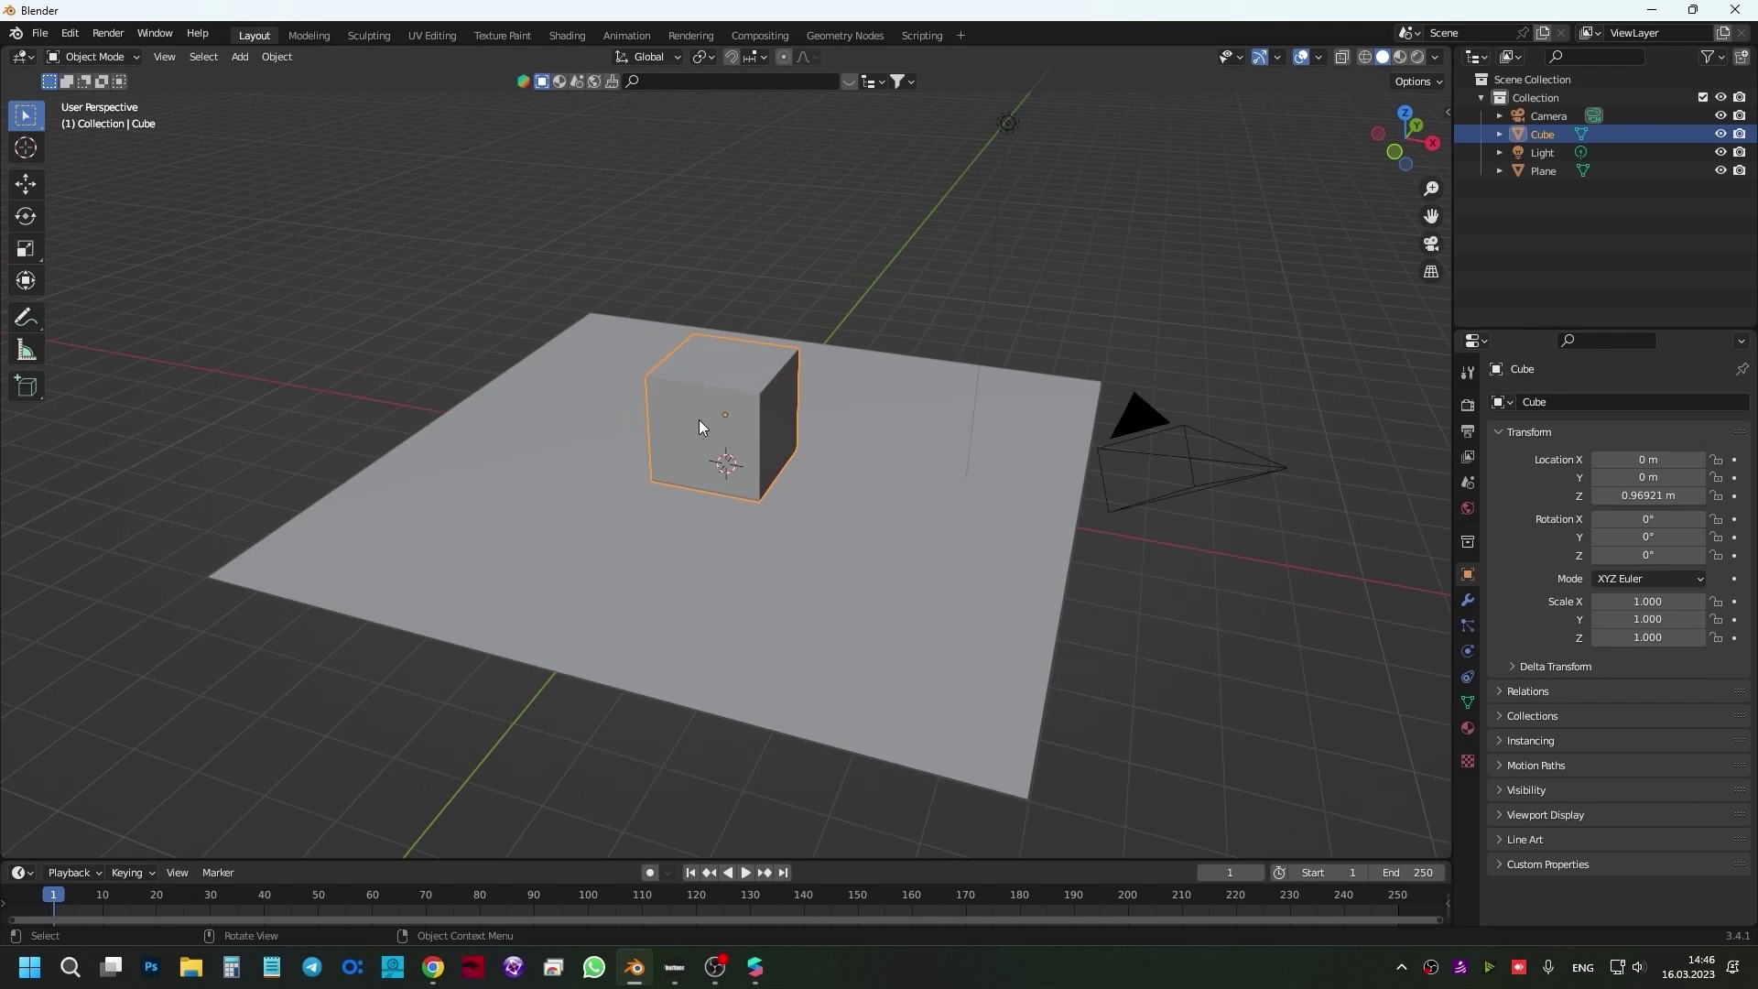
key("shift+d")
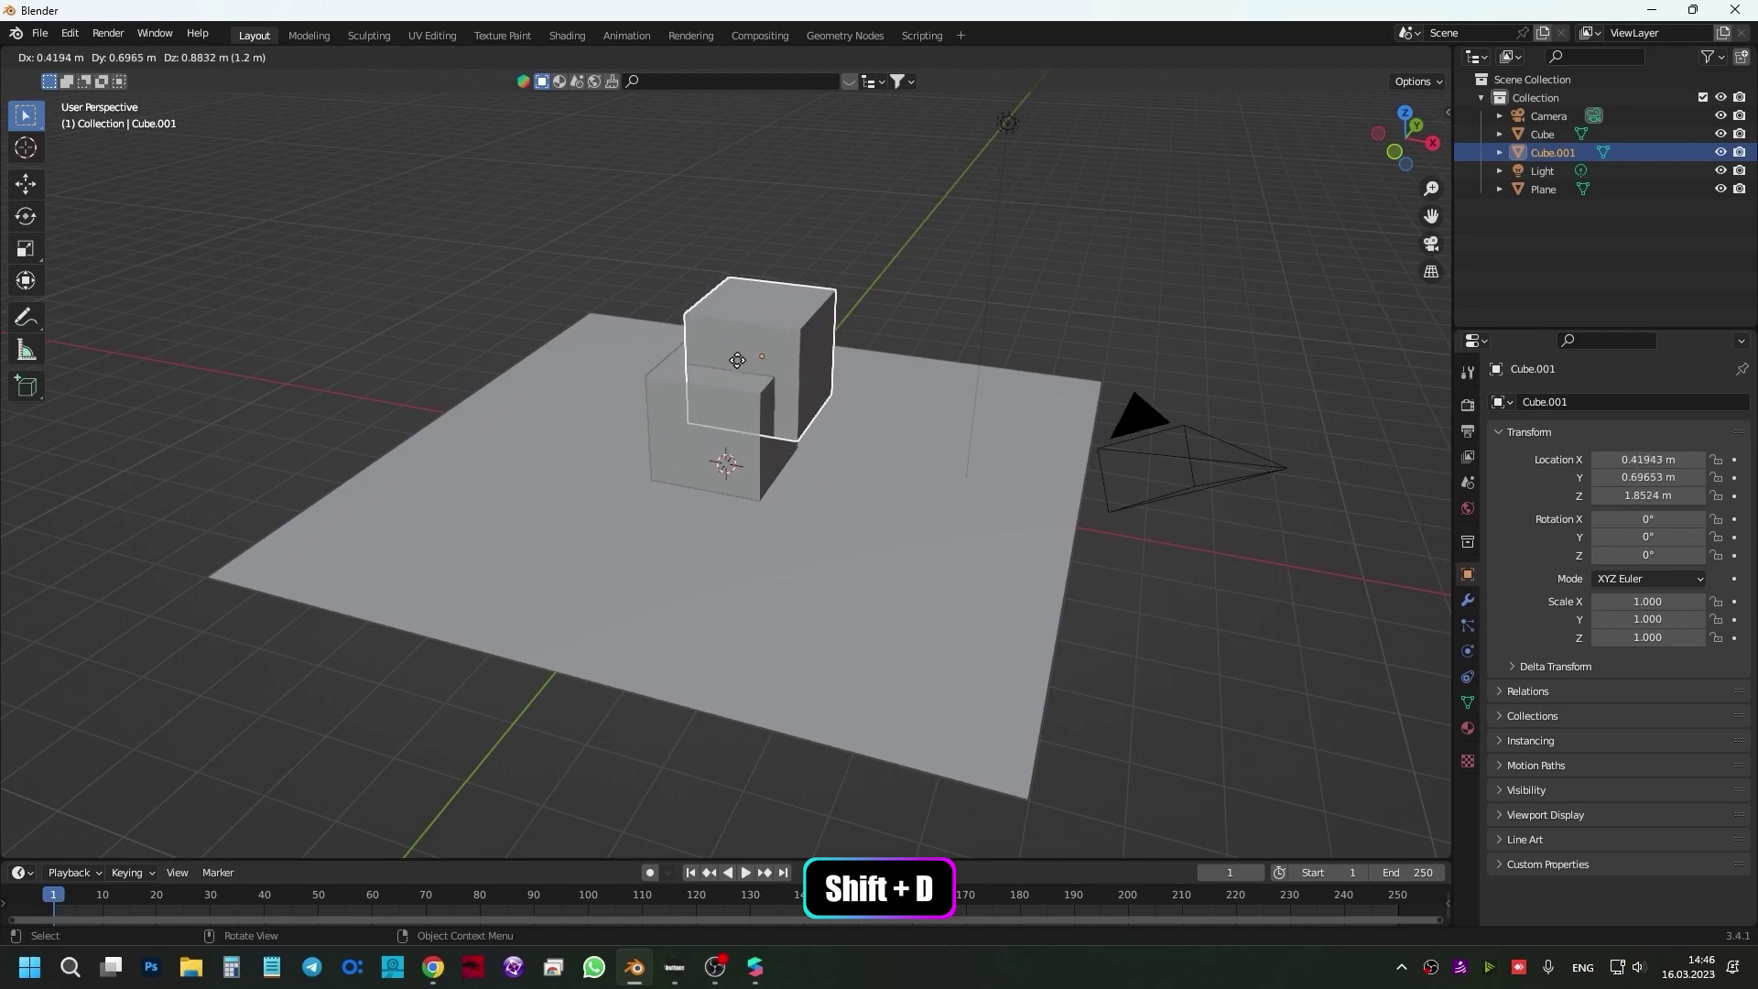
left_click(760, 361)
mouse_move(837, 373)
middle_mouse_down()
mouse_move(789, 472)
mouse_move(692, 414)
mouse_move(855, 390)
mouse_move(827, 240)
mouse_move(756, 283)
middle_mouse_up()
key("g")
left_click(769, 399)
key("g")
key("z")
left_click(843, 366)
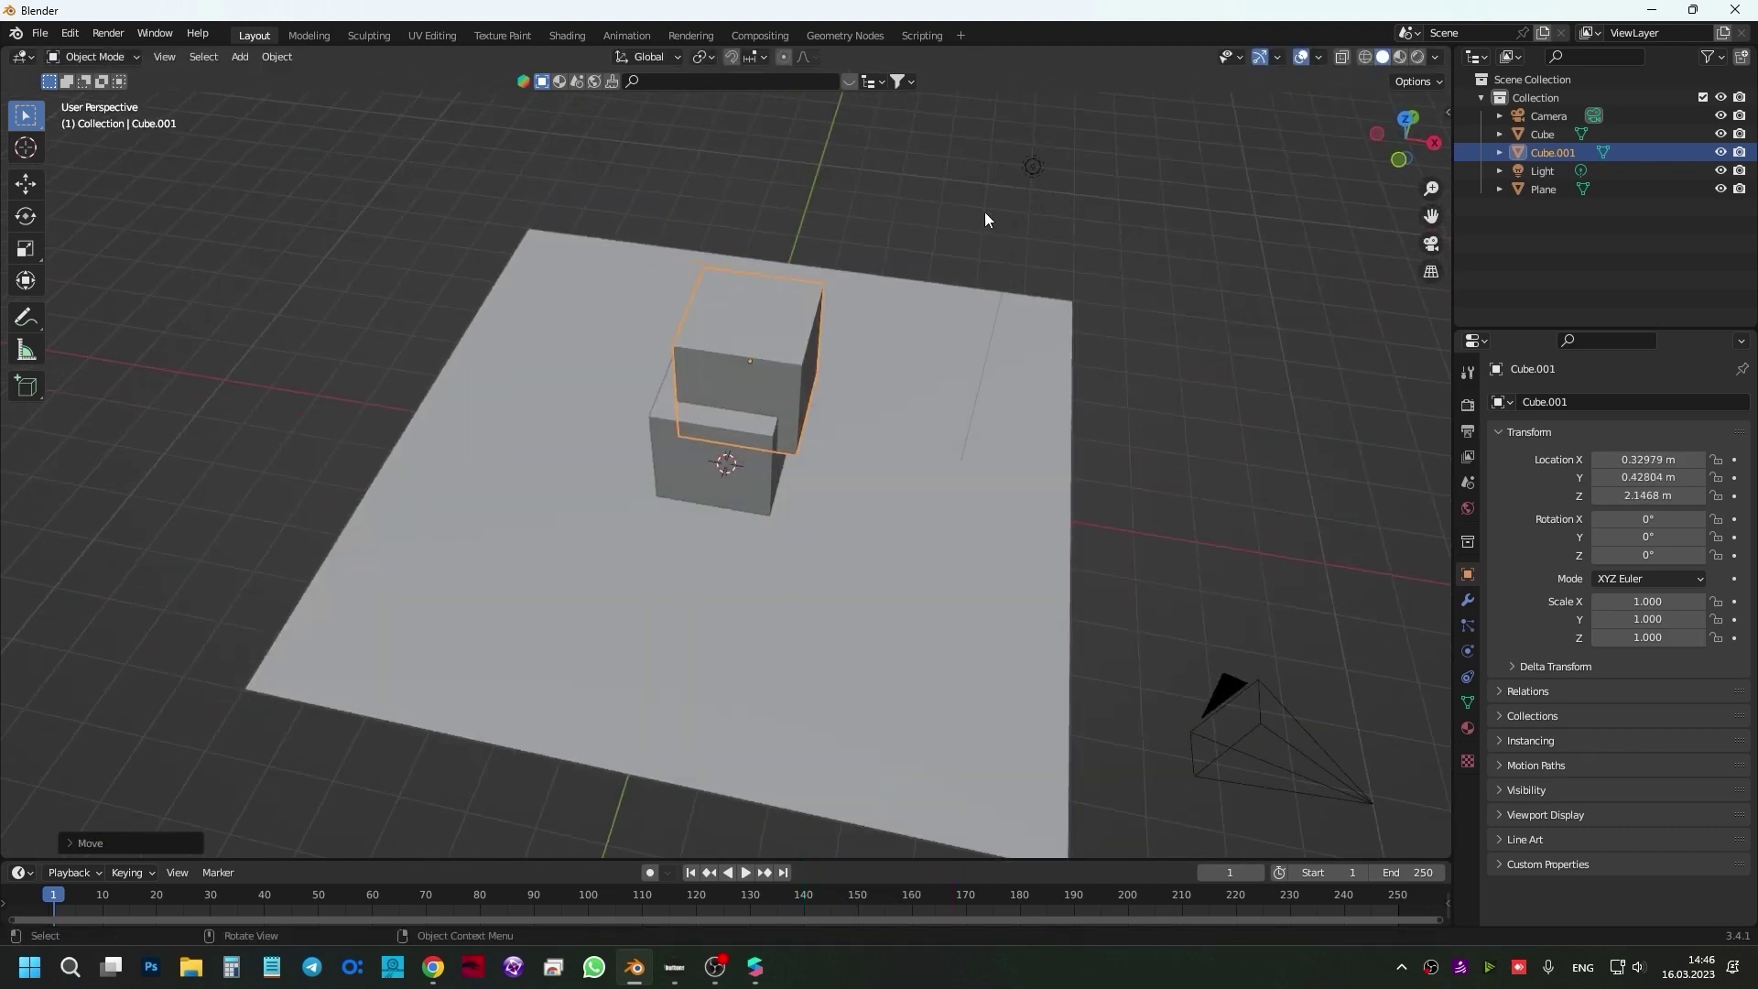
mouse_move(677, 419)
middle_mouse_down()
mouse_move(718, 405)
mouse_move(619, 469)
middle_mouse_up()
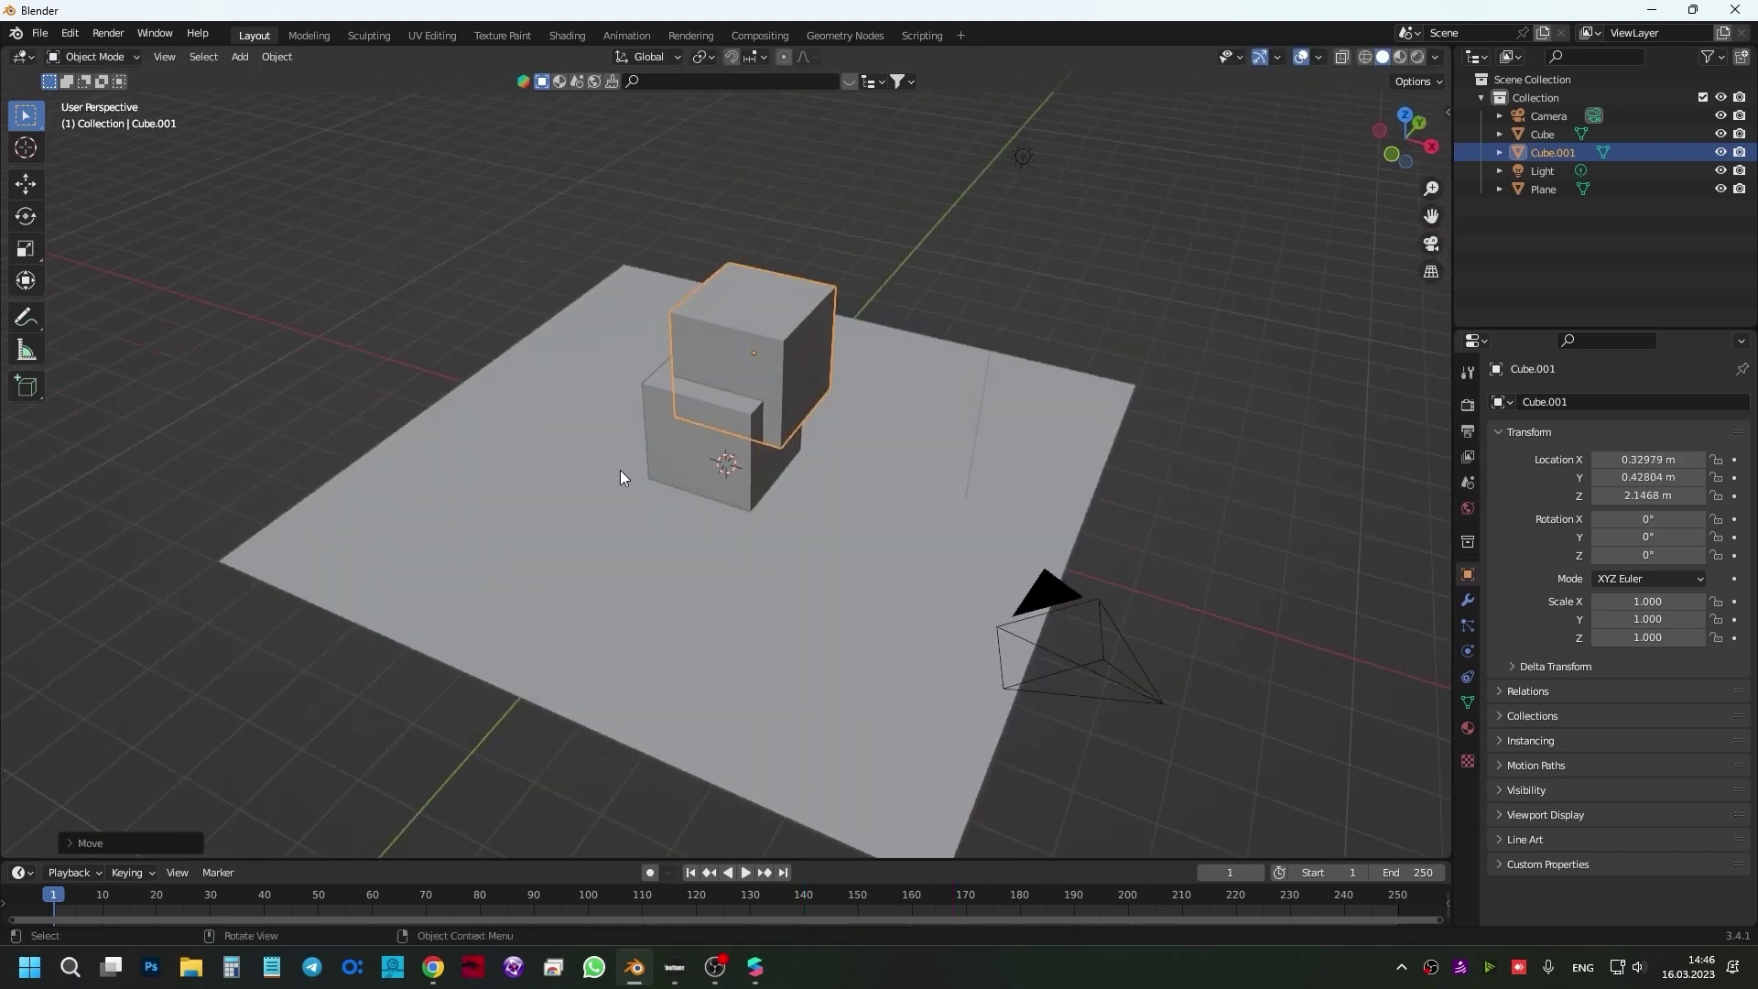
- Add a UV sphere beside the cubes, scaled to 1.759 at Z 1.7052 m
key("alt+a")
key("shift+a")
mouse_move(481, 512)
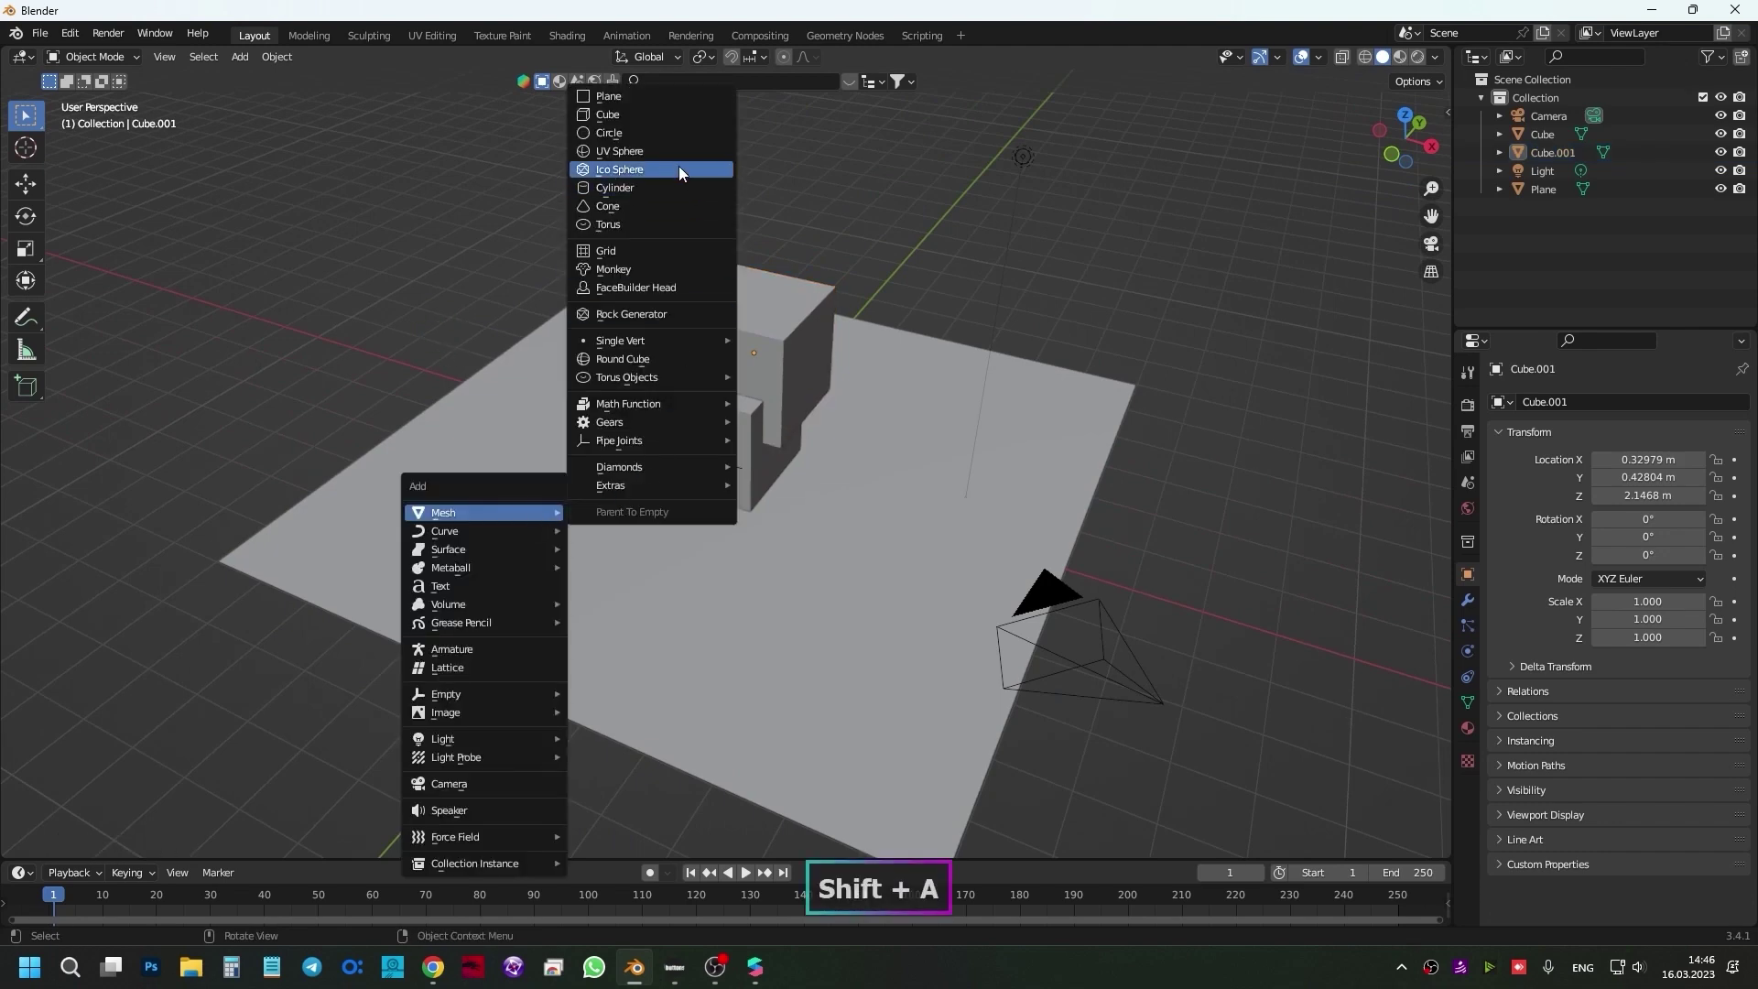
left_click(673, 151)
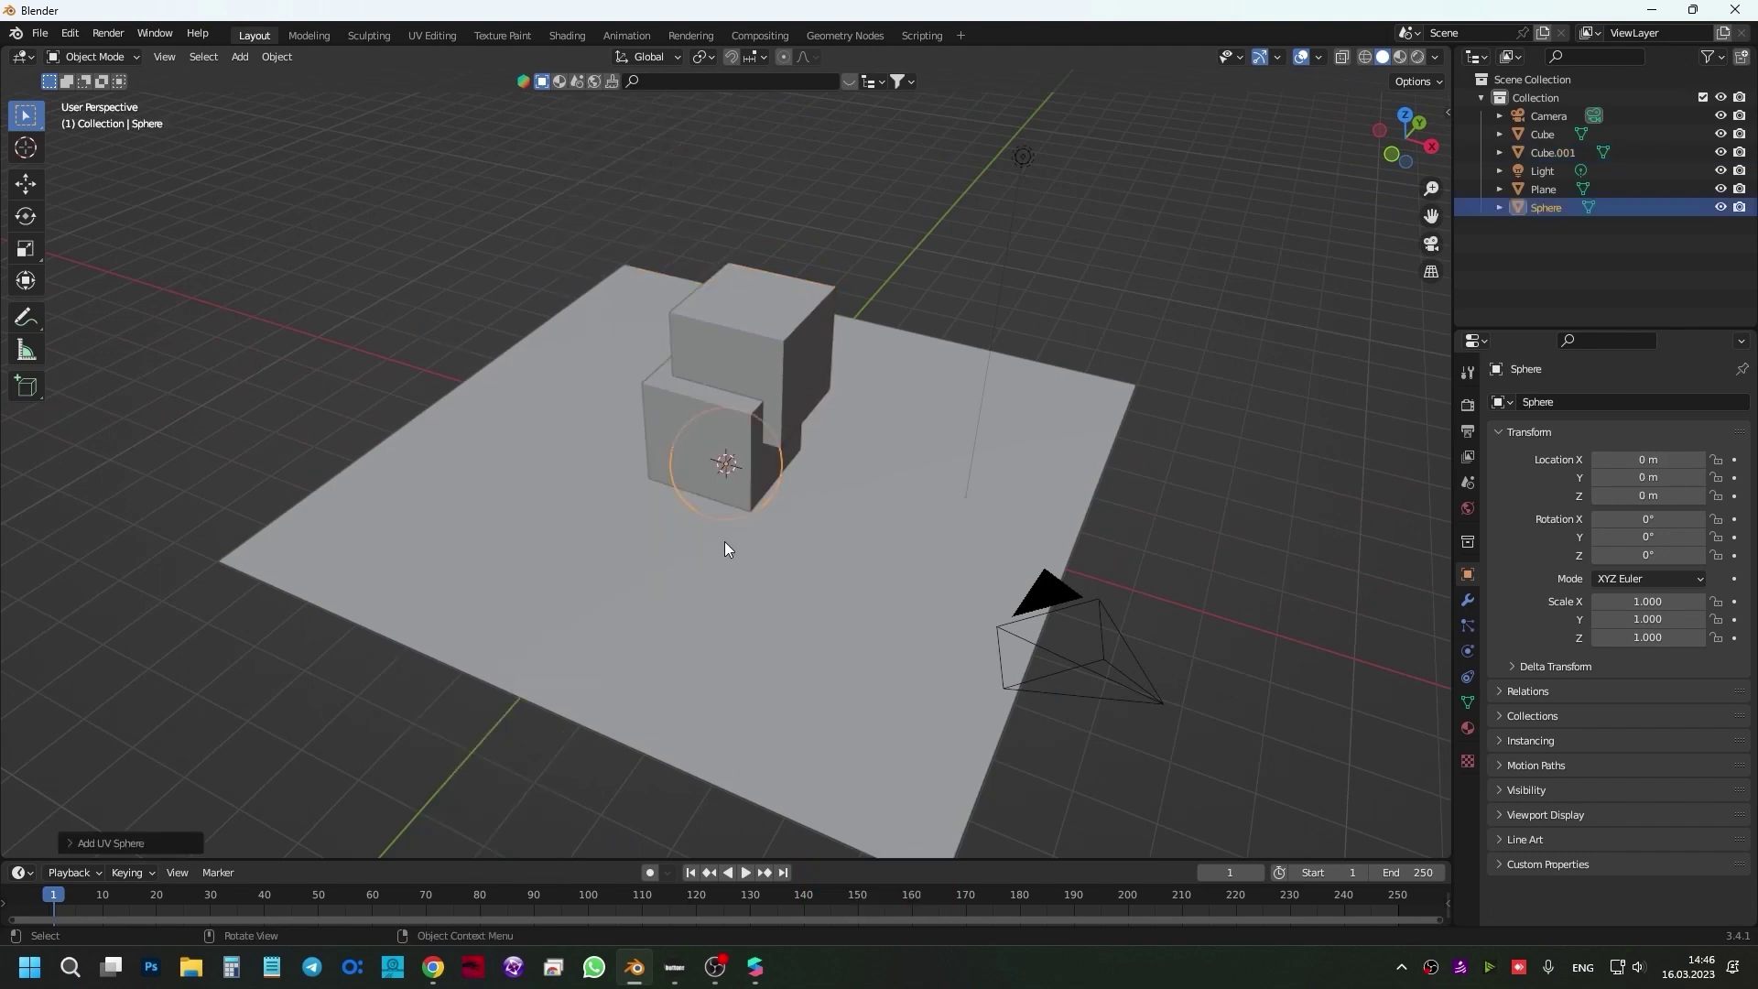
key("g")
left_click(529, 280)
key("s")
left_click(657, 431)
mouse_move(656, 431)
middle_mouse_down()
mouse_move(548, 379)
mouse_move(764, 482)
middle_mouse_up()
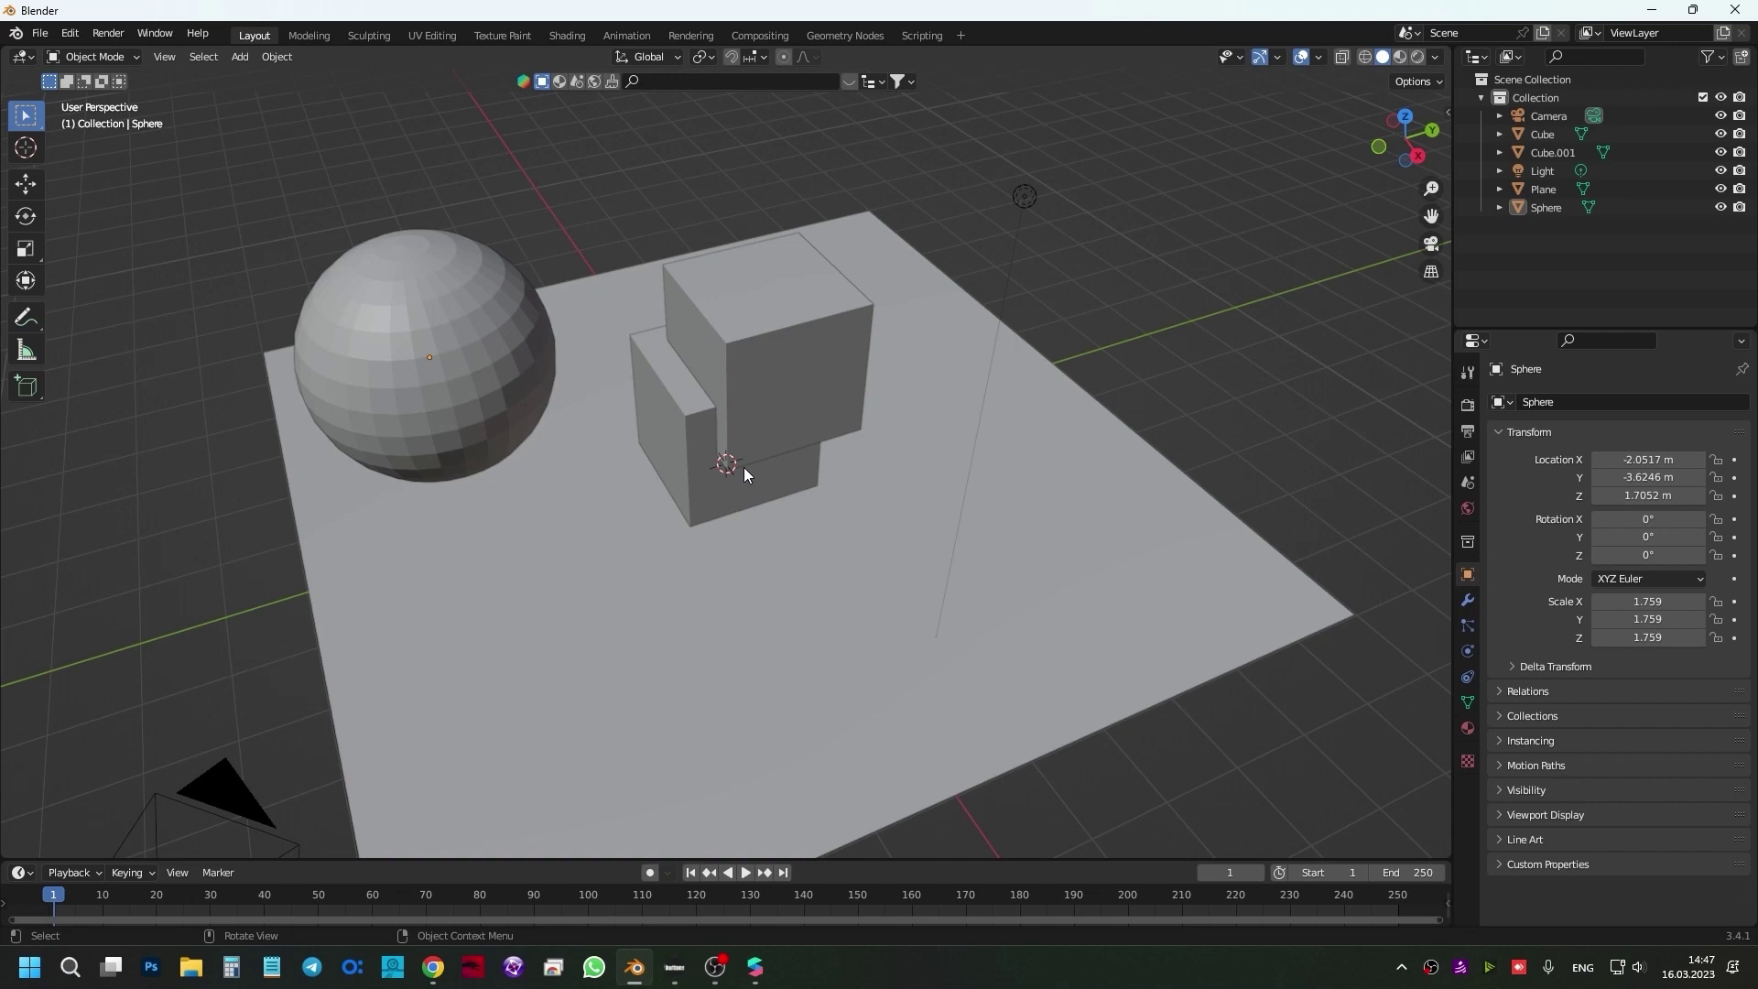
- Give the sphere a level-2 Subdivision modifier via Ctrl+2 and Shade Smooth
middle_click_drag(743, 467, 710, 431)
middle_click_drag(533, 463, 617, 524)
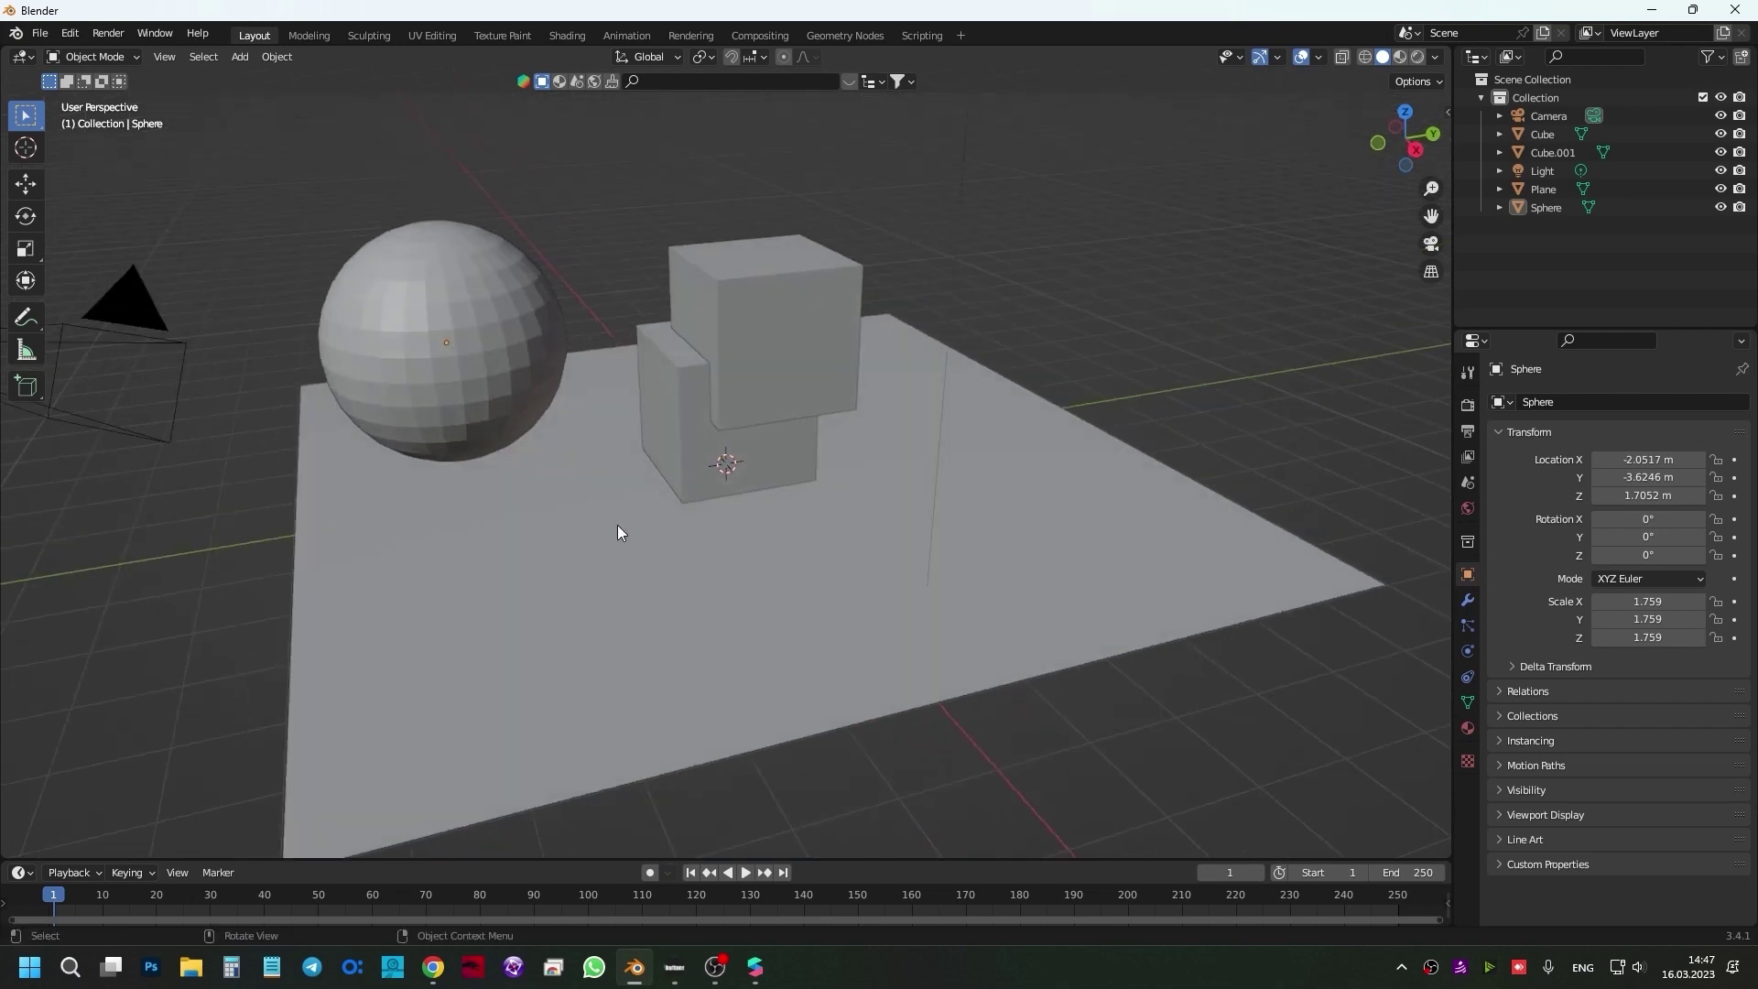
left_click(524, 369)
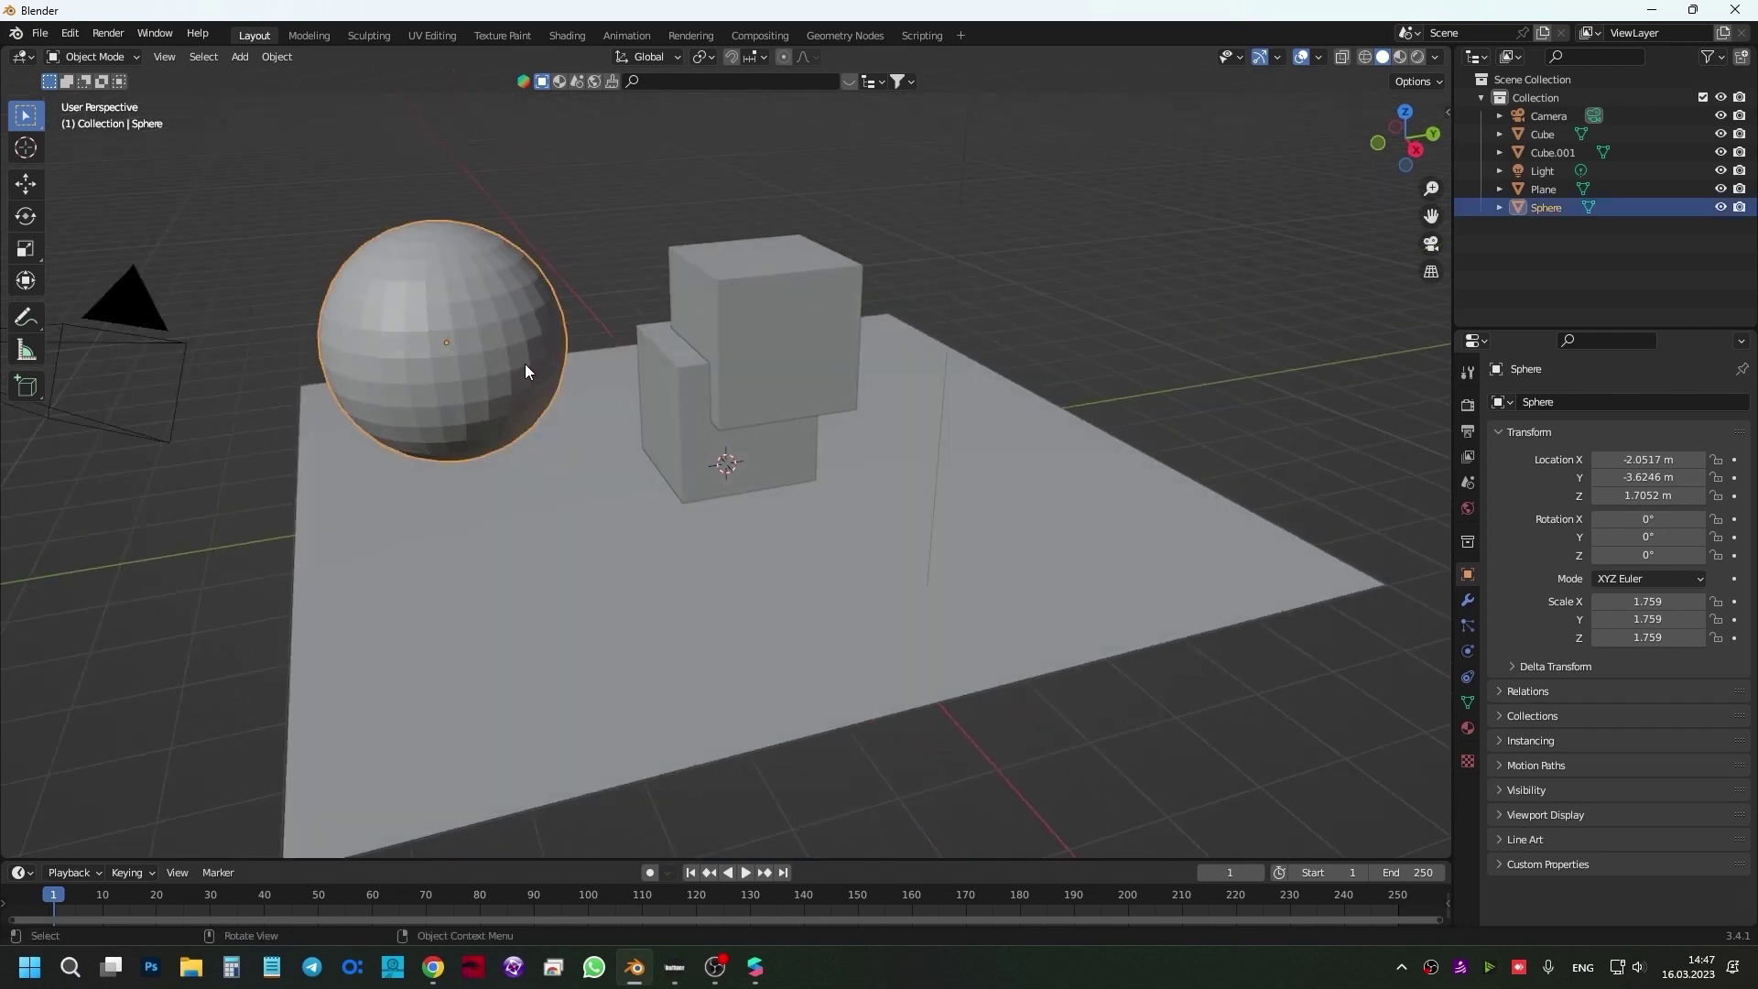
key("ctrl+2")
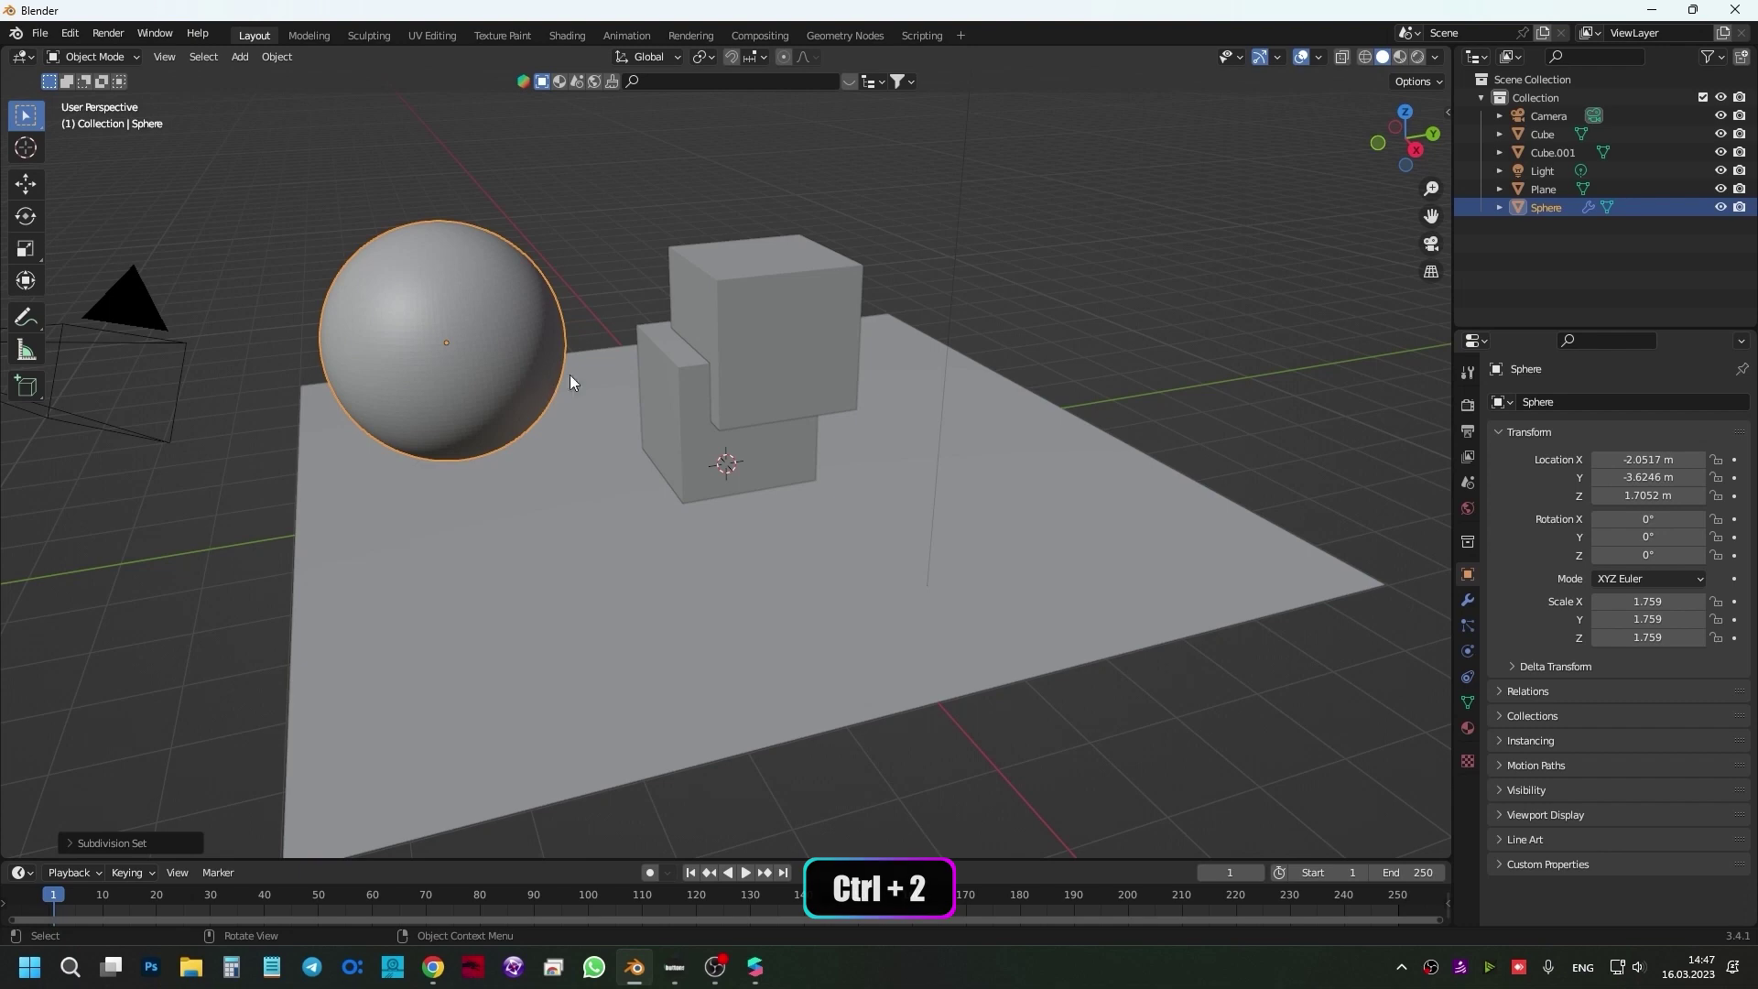
left_click(1468, 600)
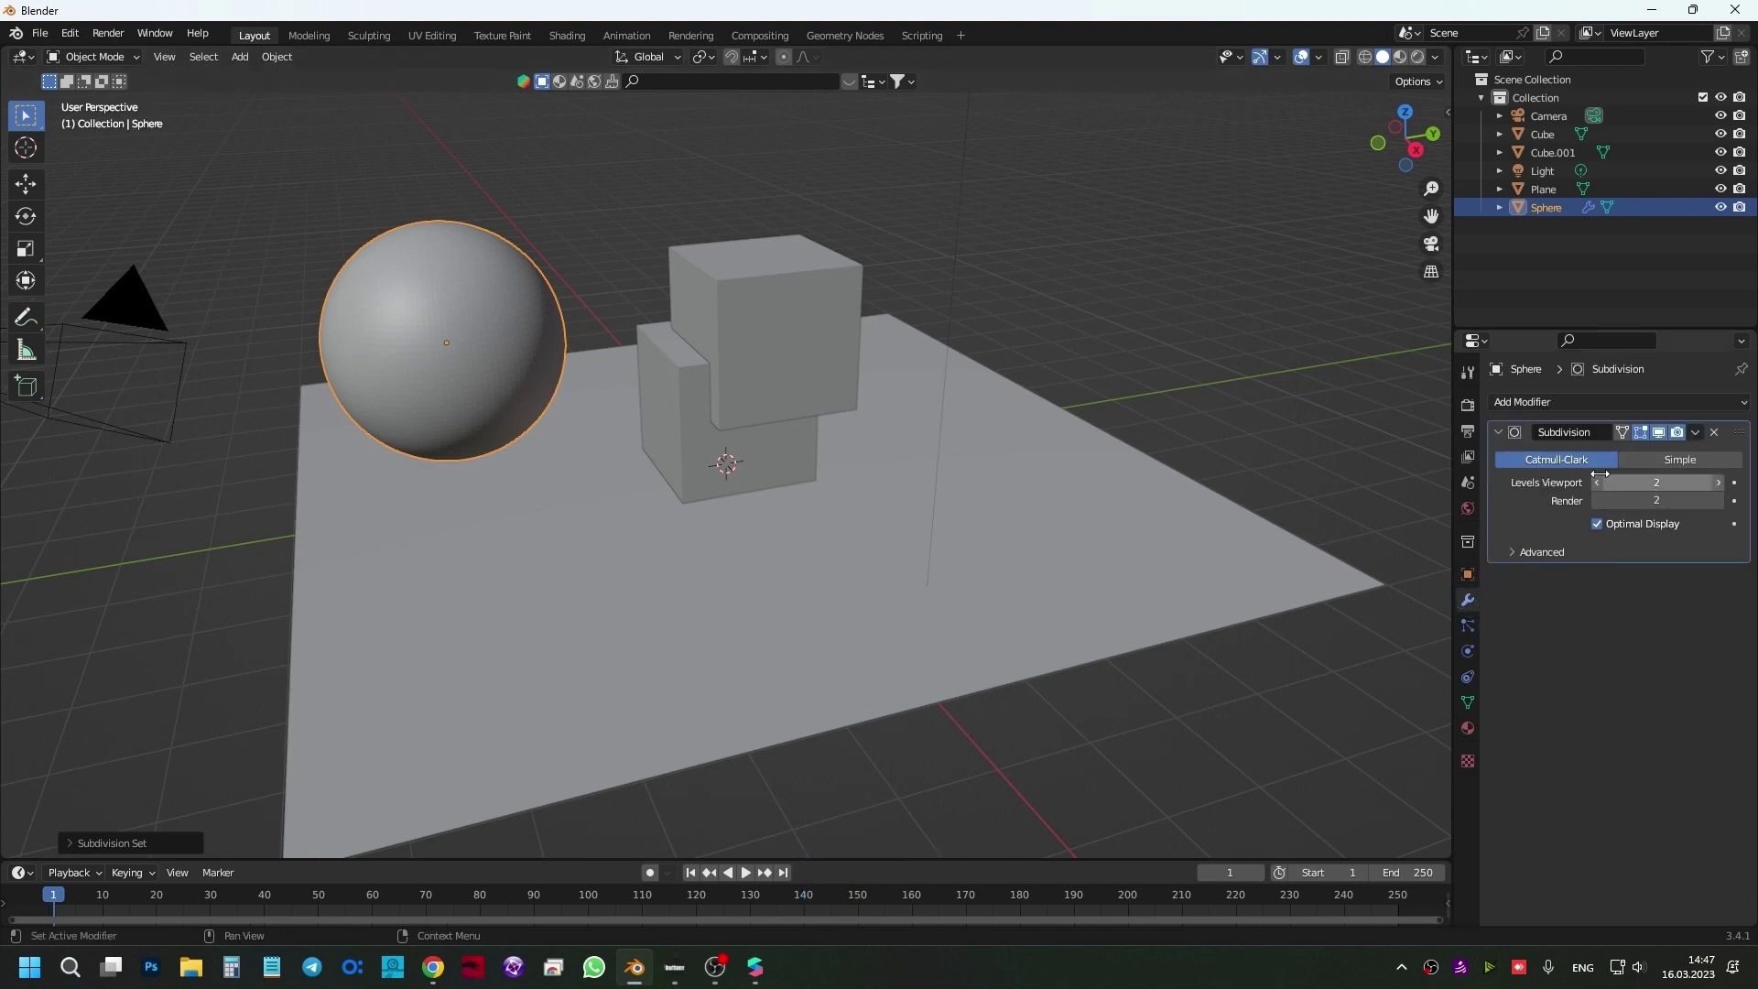
right_click(412, 336)
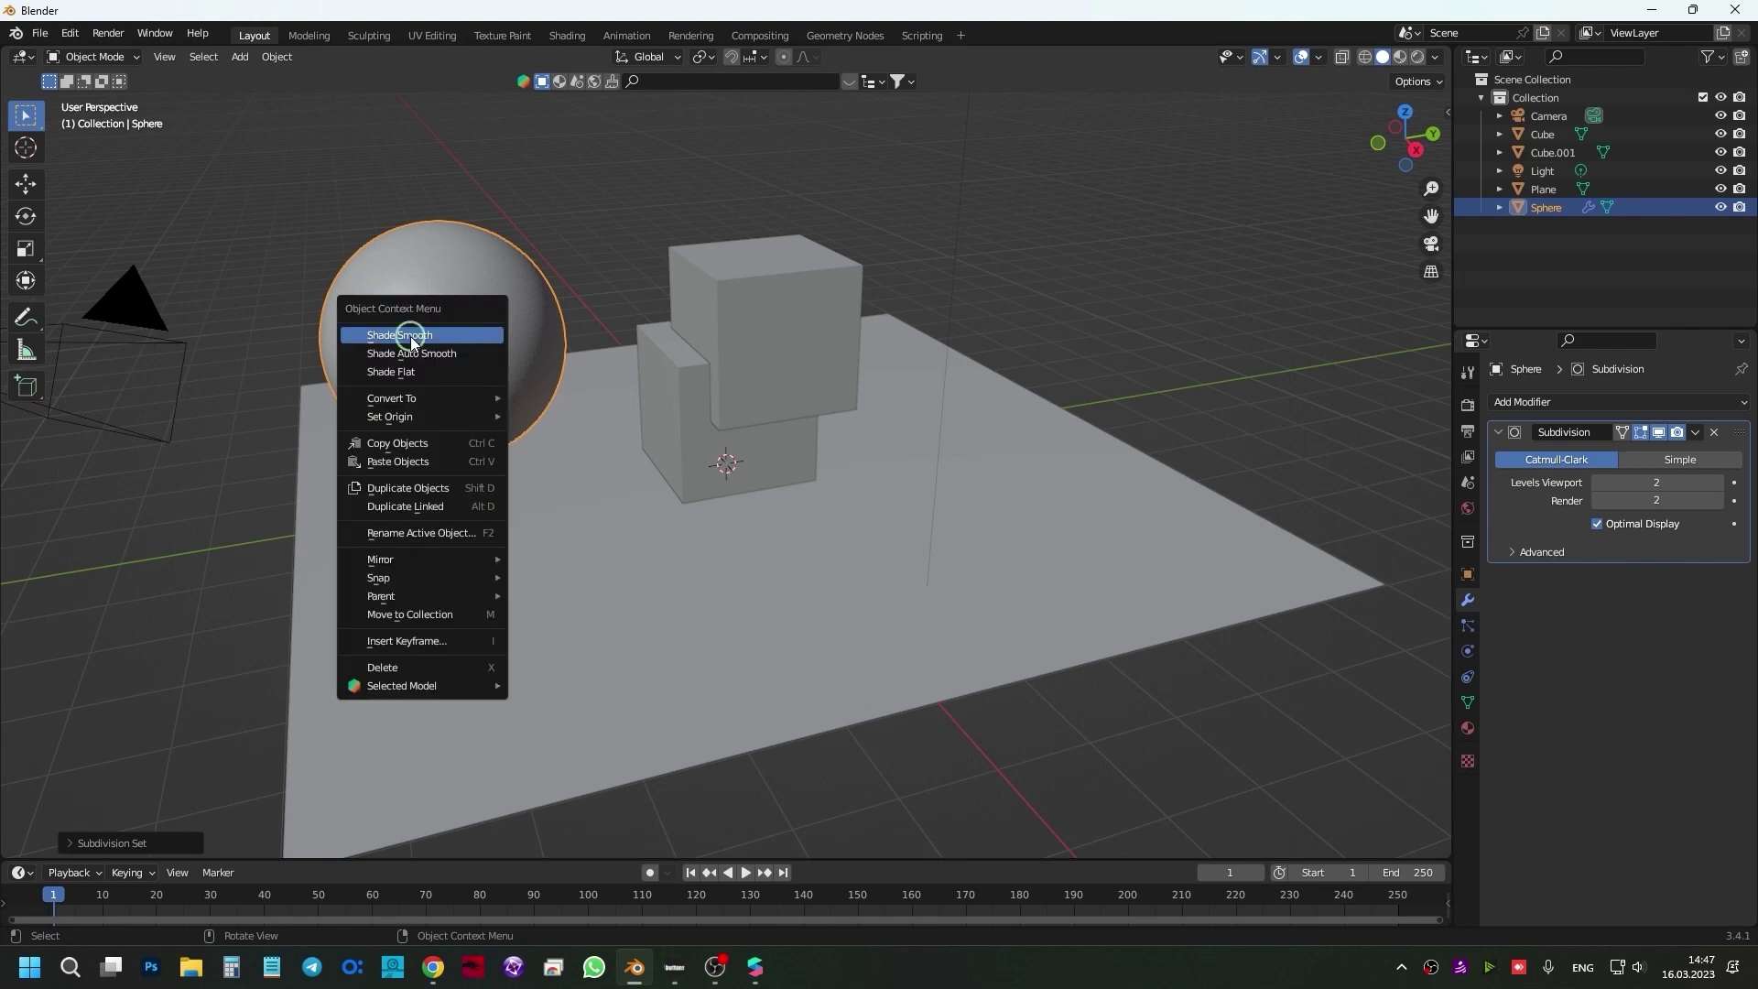
left_click(410, 337)
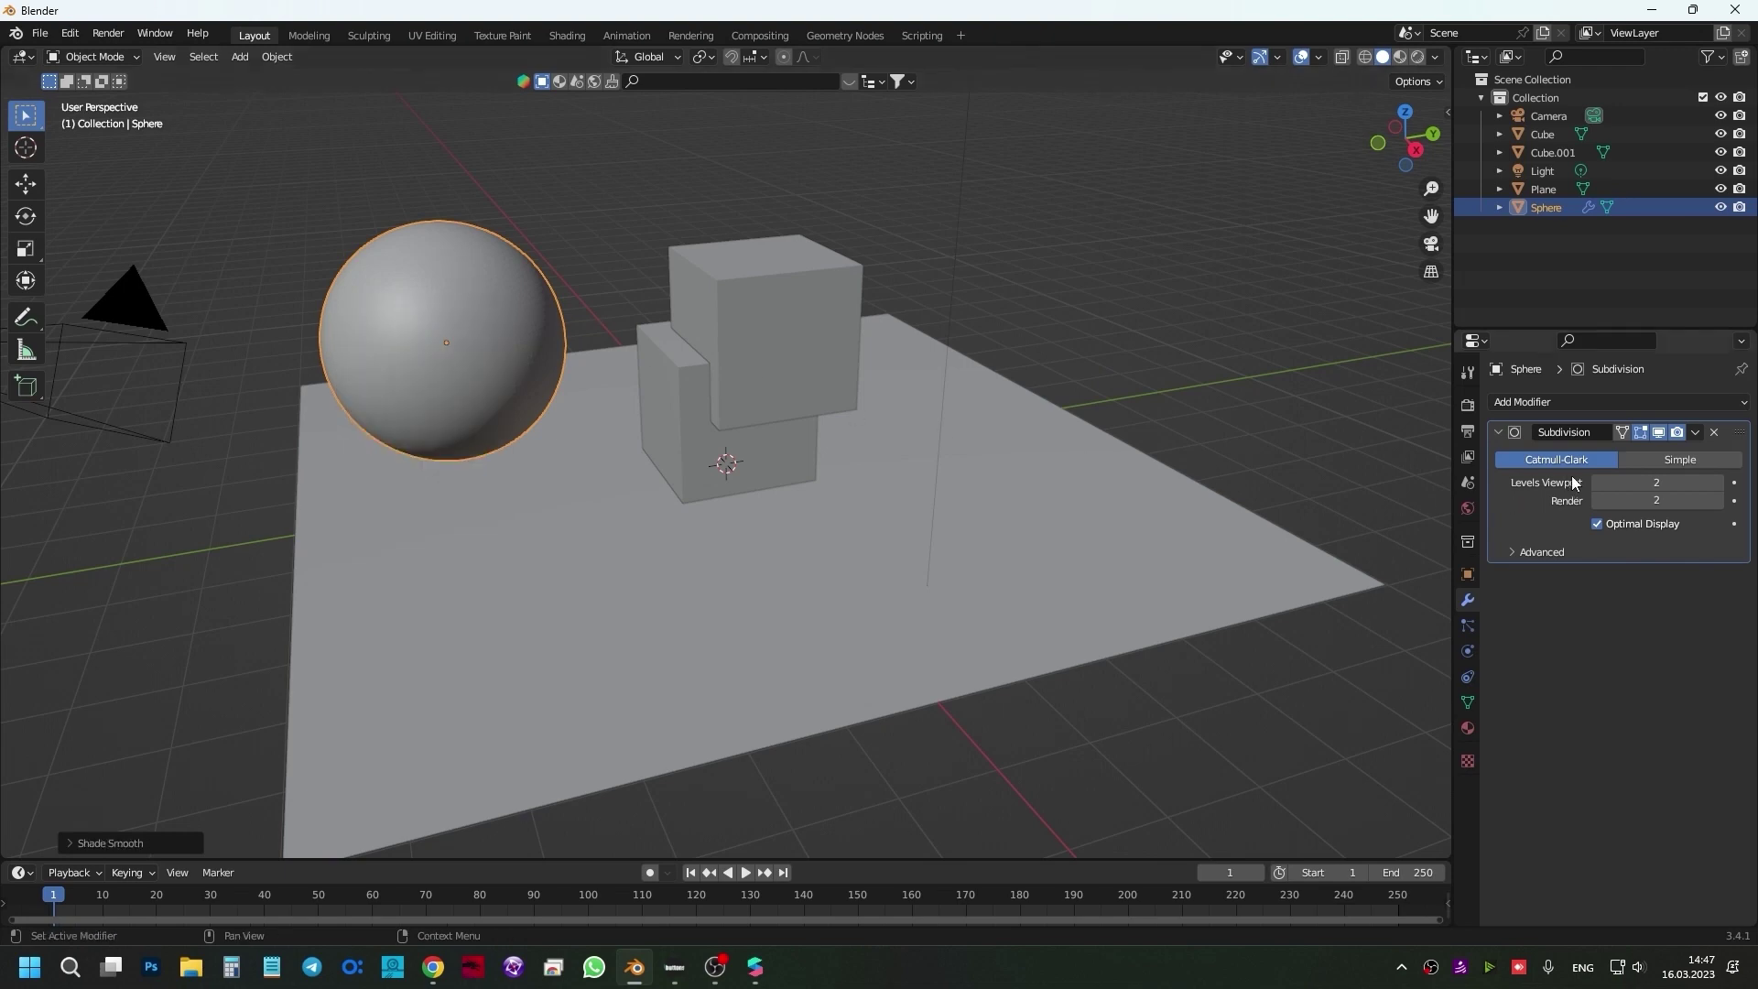
left_click(1695, 433)
- Switch to material preview and delete the default camera and light
left_click(1401, 61)
mouse_move(1096, 248)
middle_mouse_down()
mouse_move(961, 363)
mouse_move(623, 282)
mouse_move(882, 330)
mouse_move(986, 316)
mouse_move(892, 370)
middle_mouse_up()
scroll(892, 370, "down", 3)
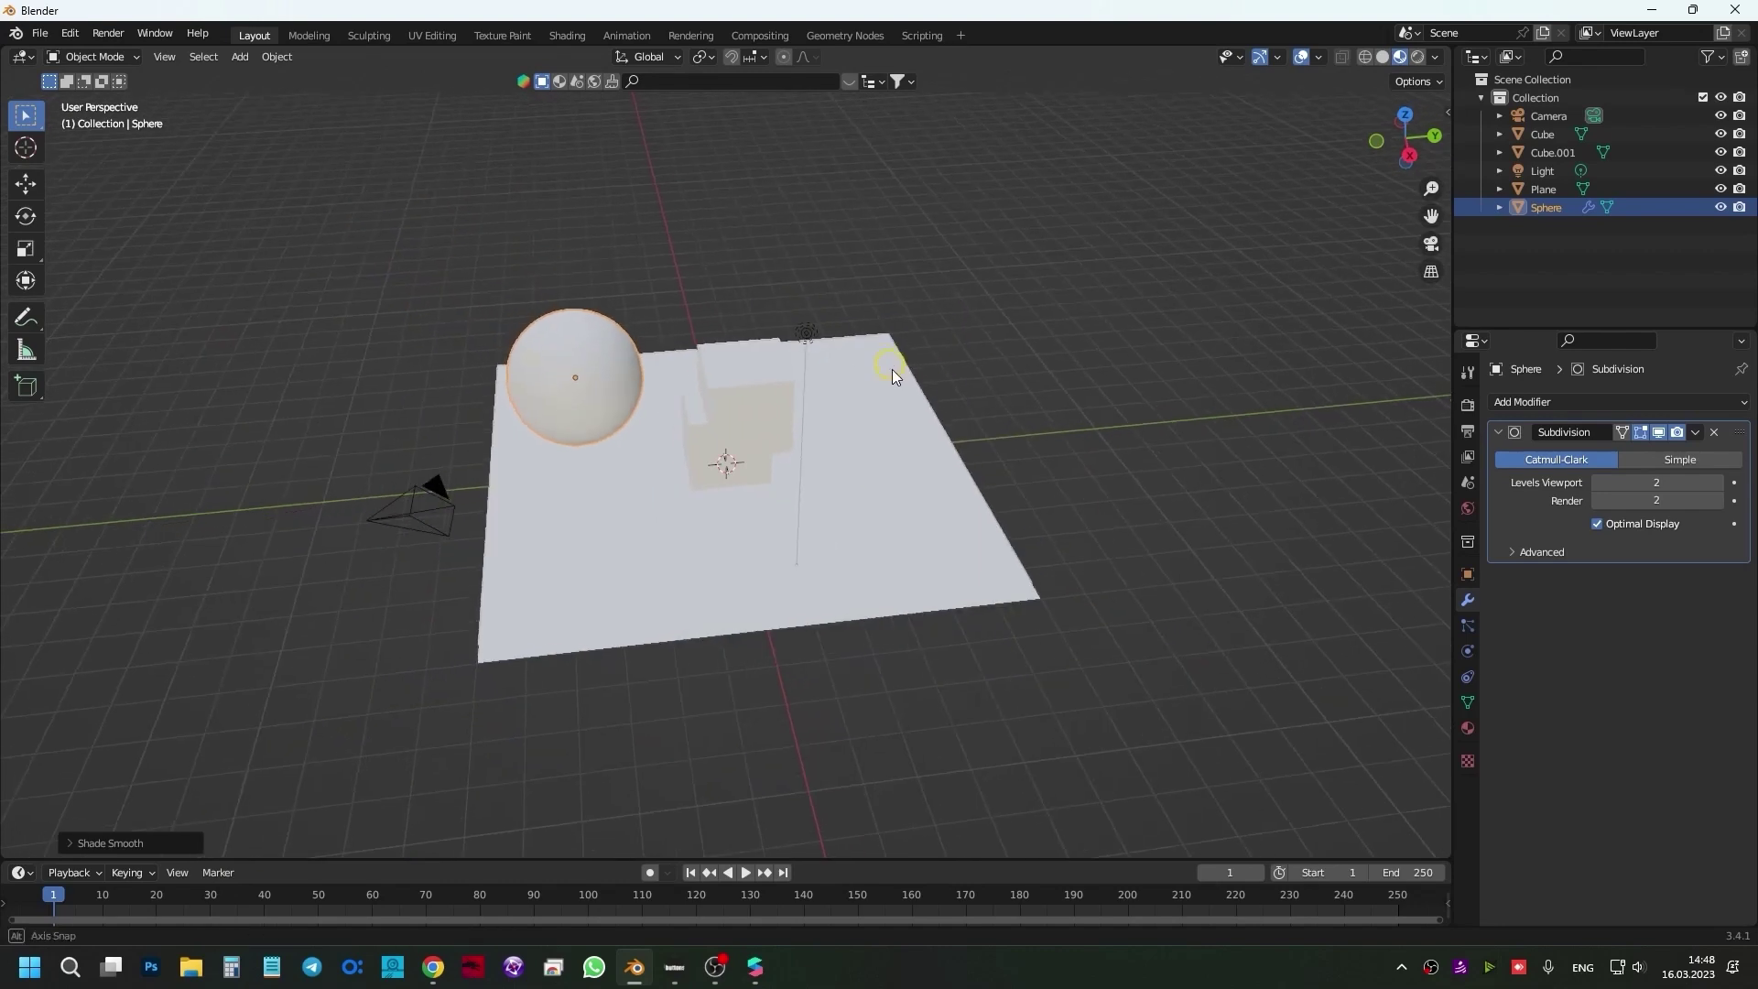
left_click(463, 579)
key("Delete")
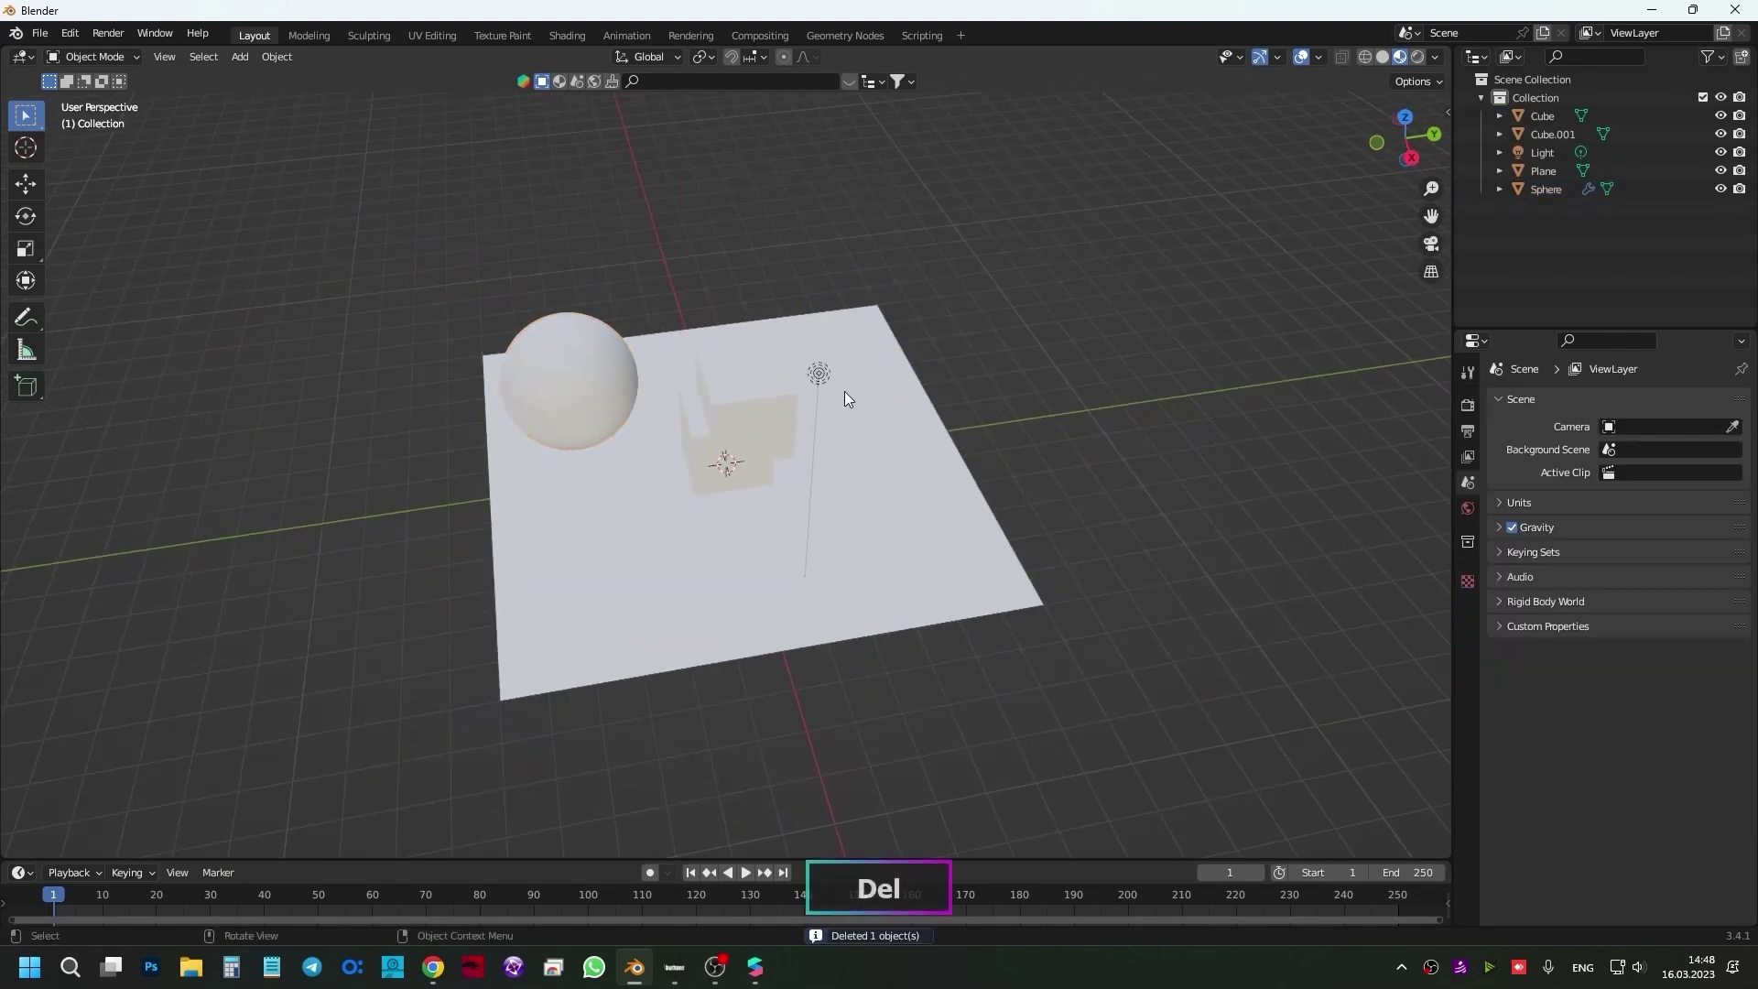
left_click(818, 369)
key("Delete")
scroll(789, 419, "up", 2)
mouse_move(784, 440)
middle_mouse_down()
mouse_move(804, 458)
mouse_move(765, 451)
mouse_move(774, 419)
middle_mouse_up()
- Give the plane a new pink material with specular 0.705 and roughness 0.382
left_click(862, 541)
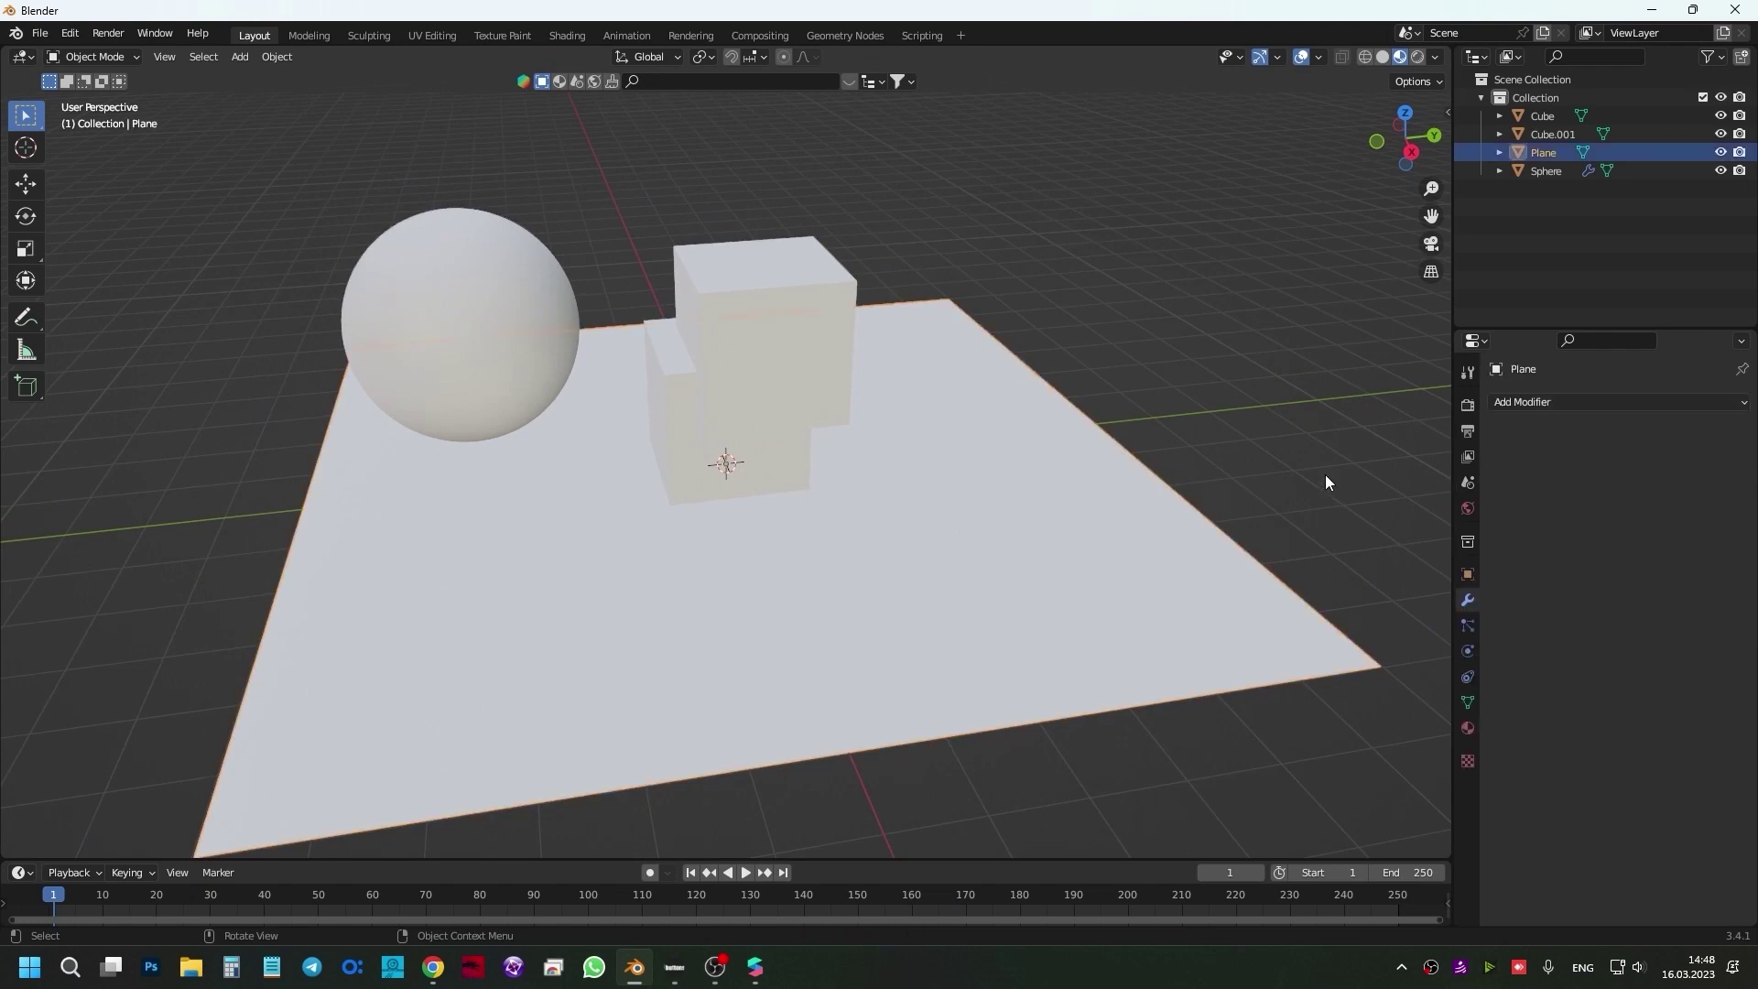
left_click(1468, 729)
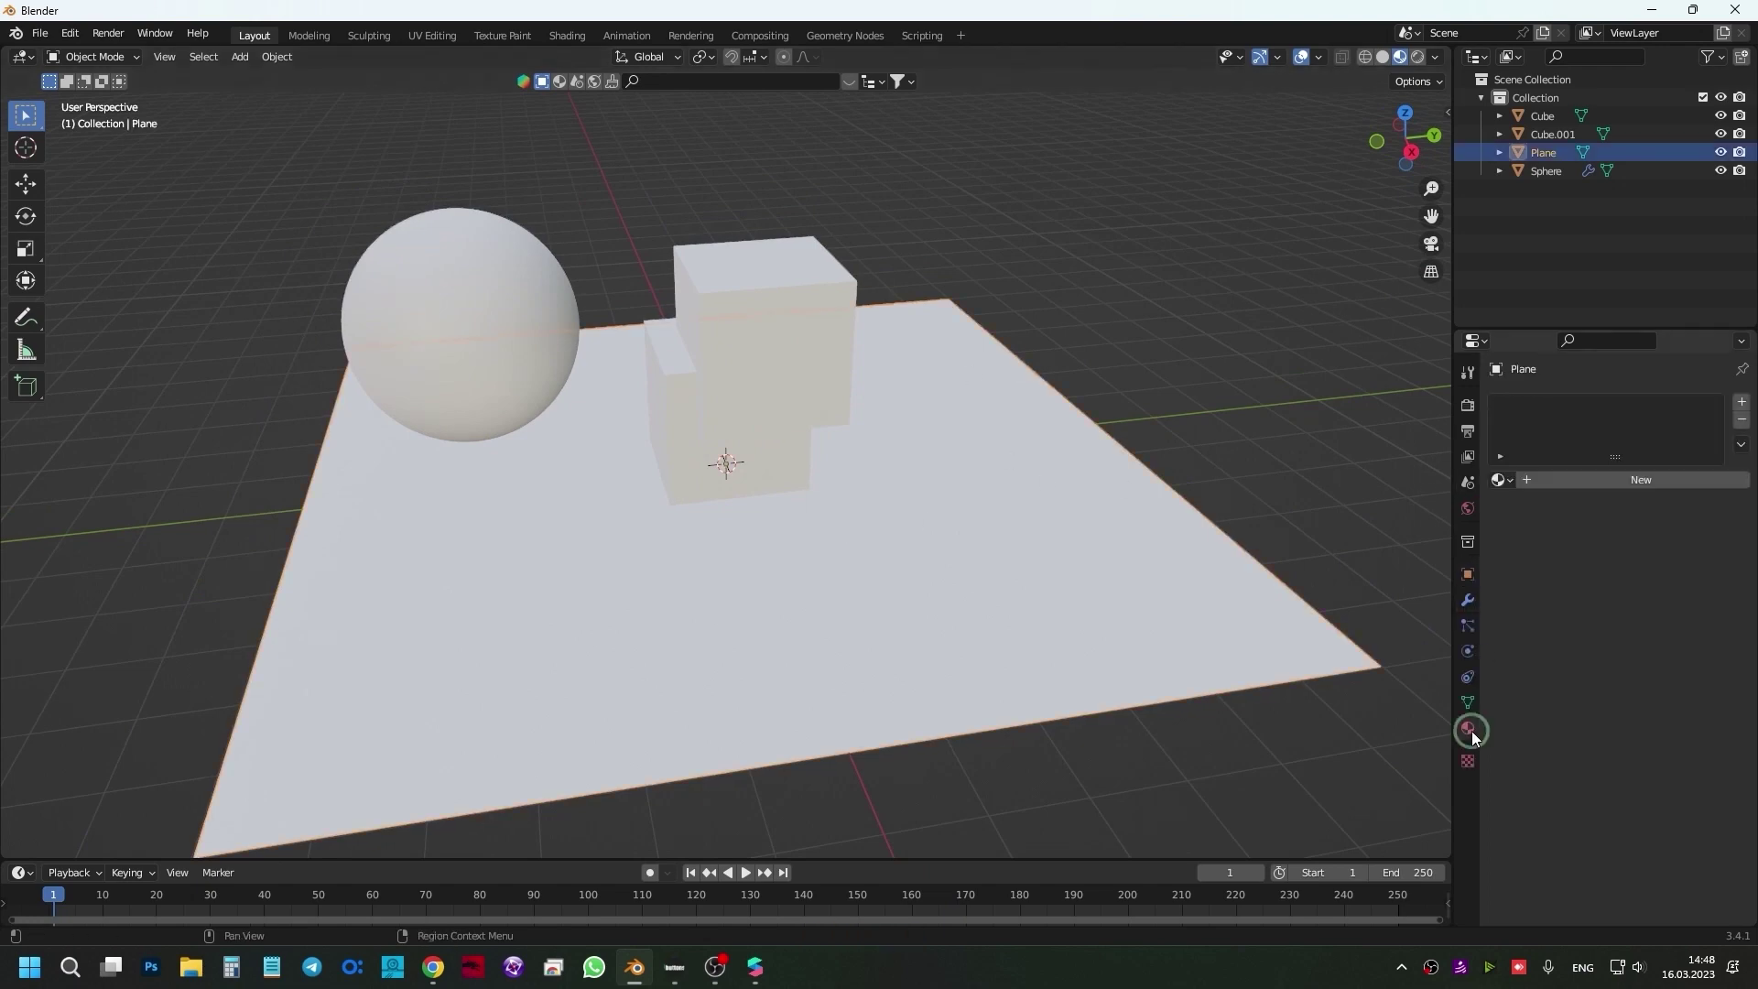
left_click(1586, 481)
left_click(1656, 673)
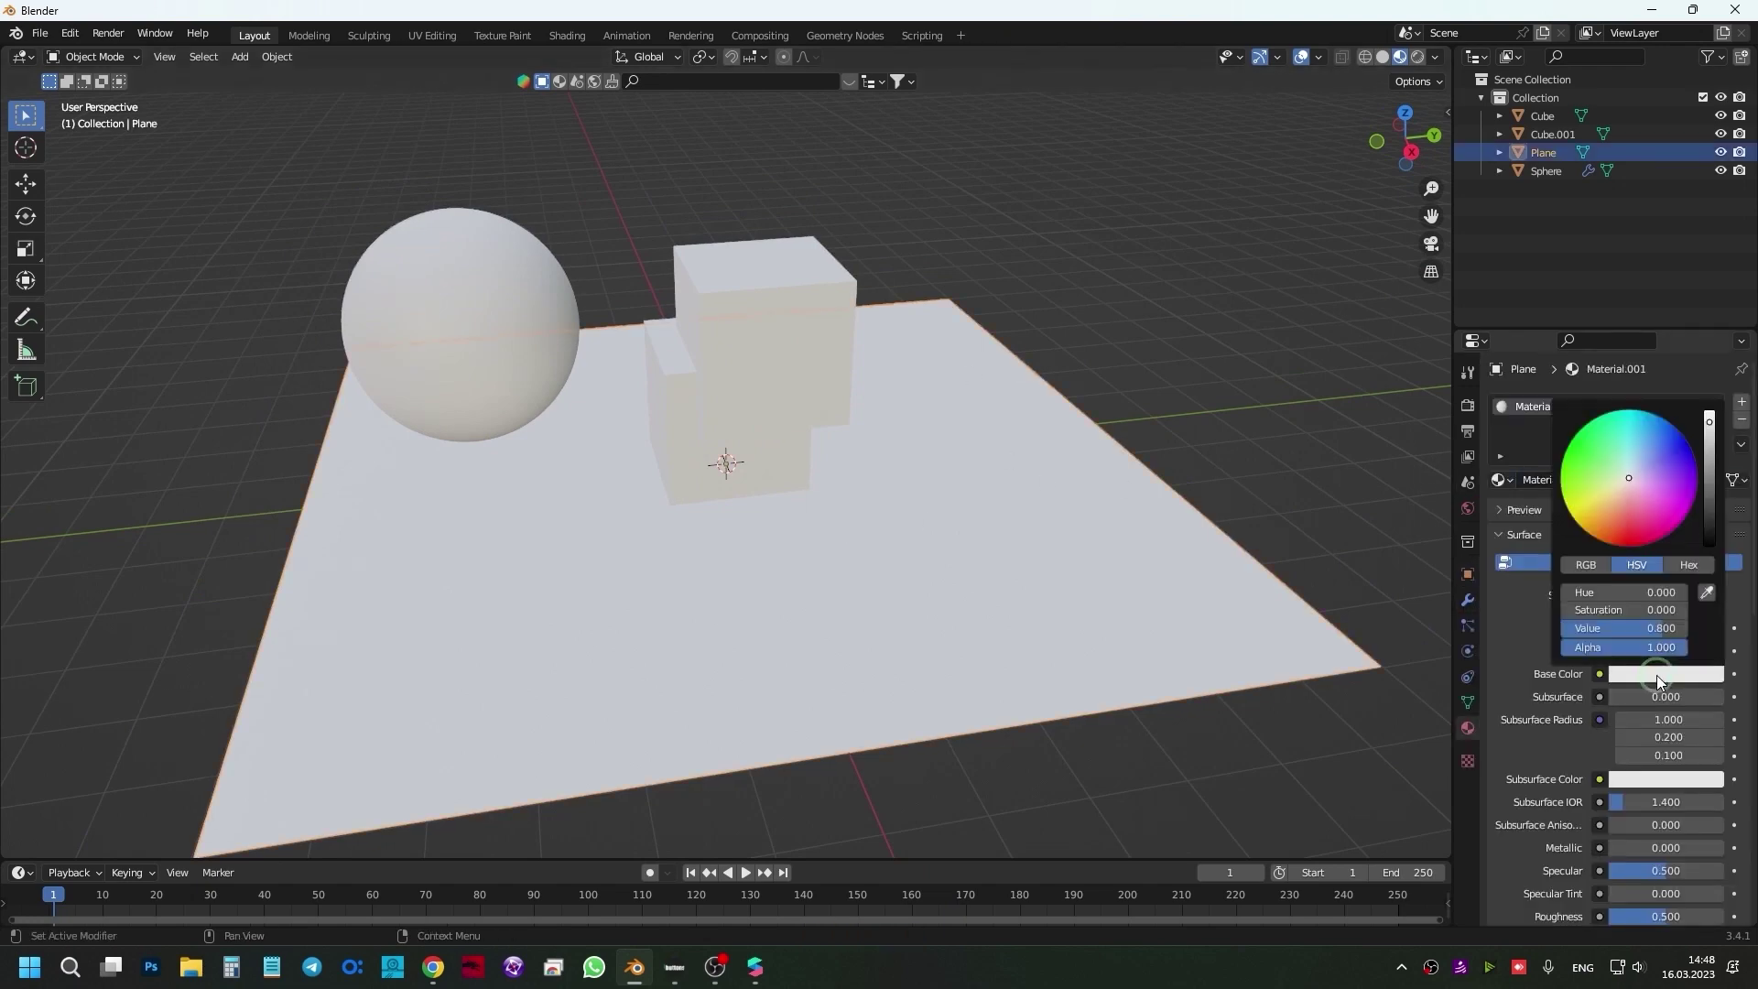
left_click(1653, 495)
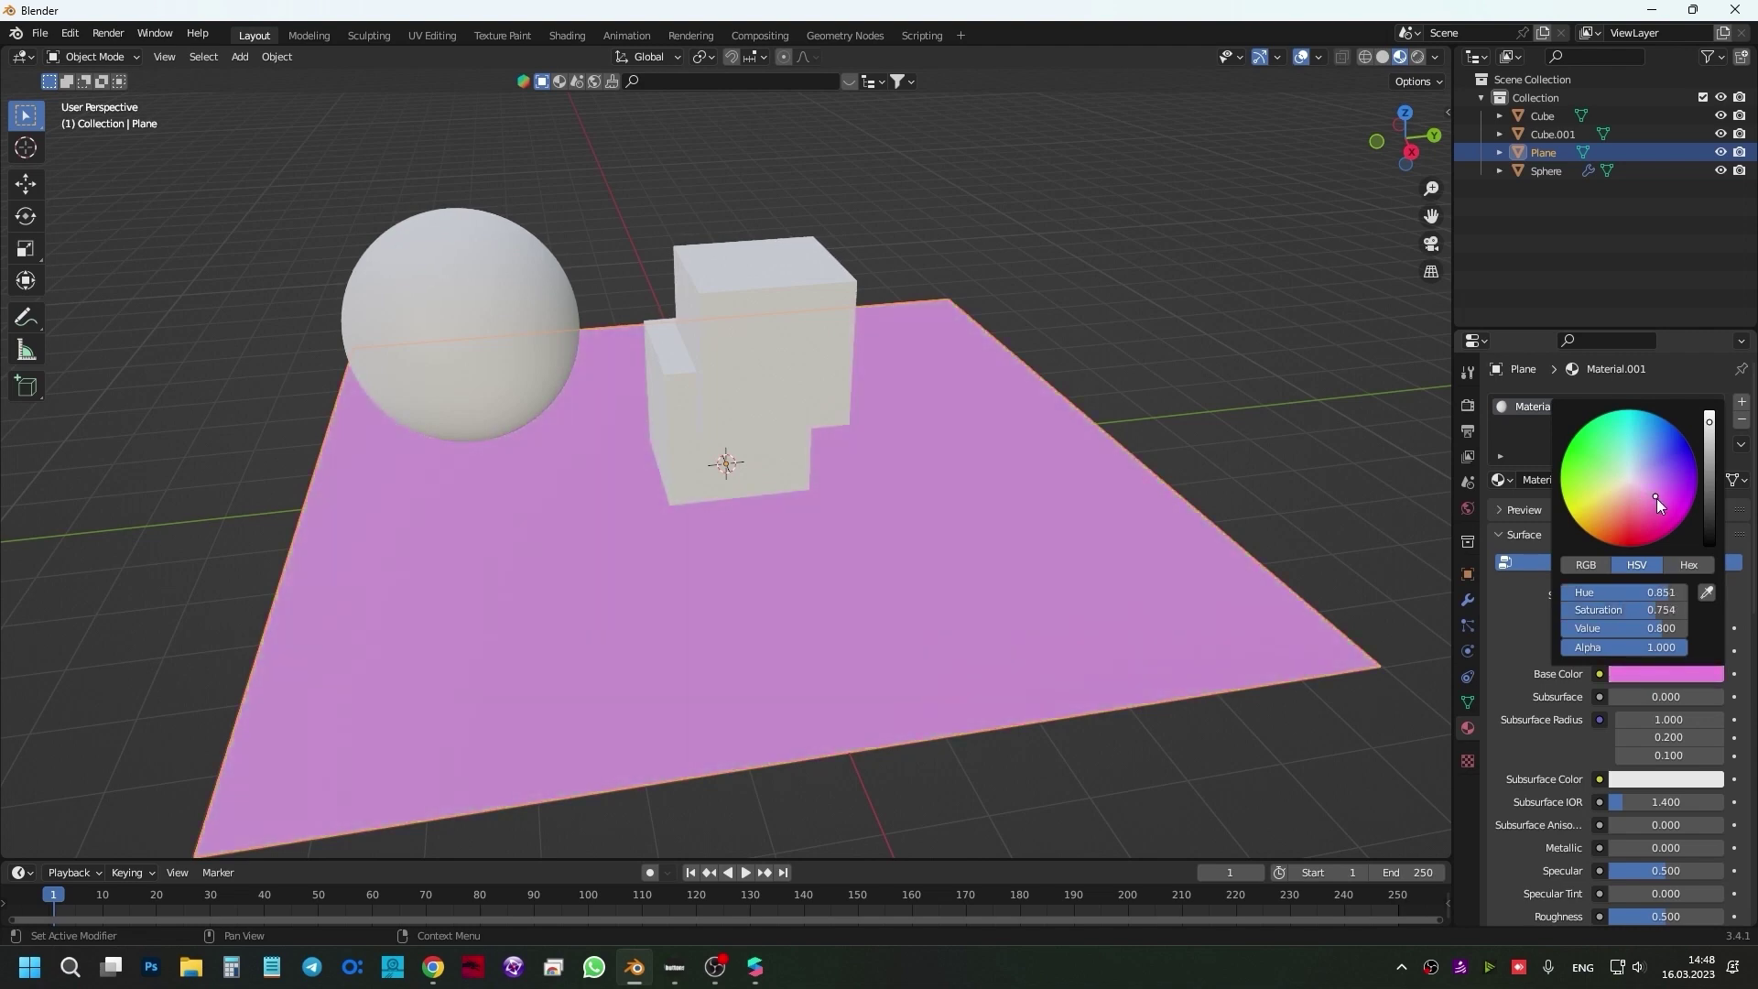
scroll(1538, 694, "down", 2)
scroll(1544, 688, "down", 1)
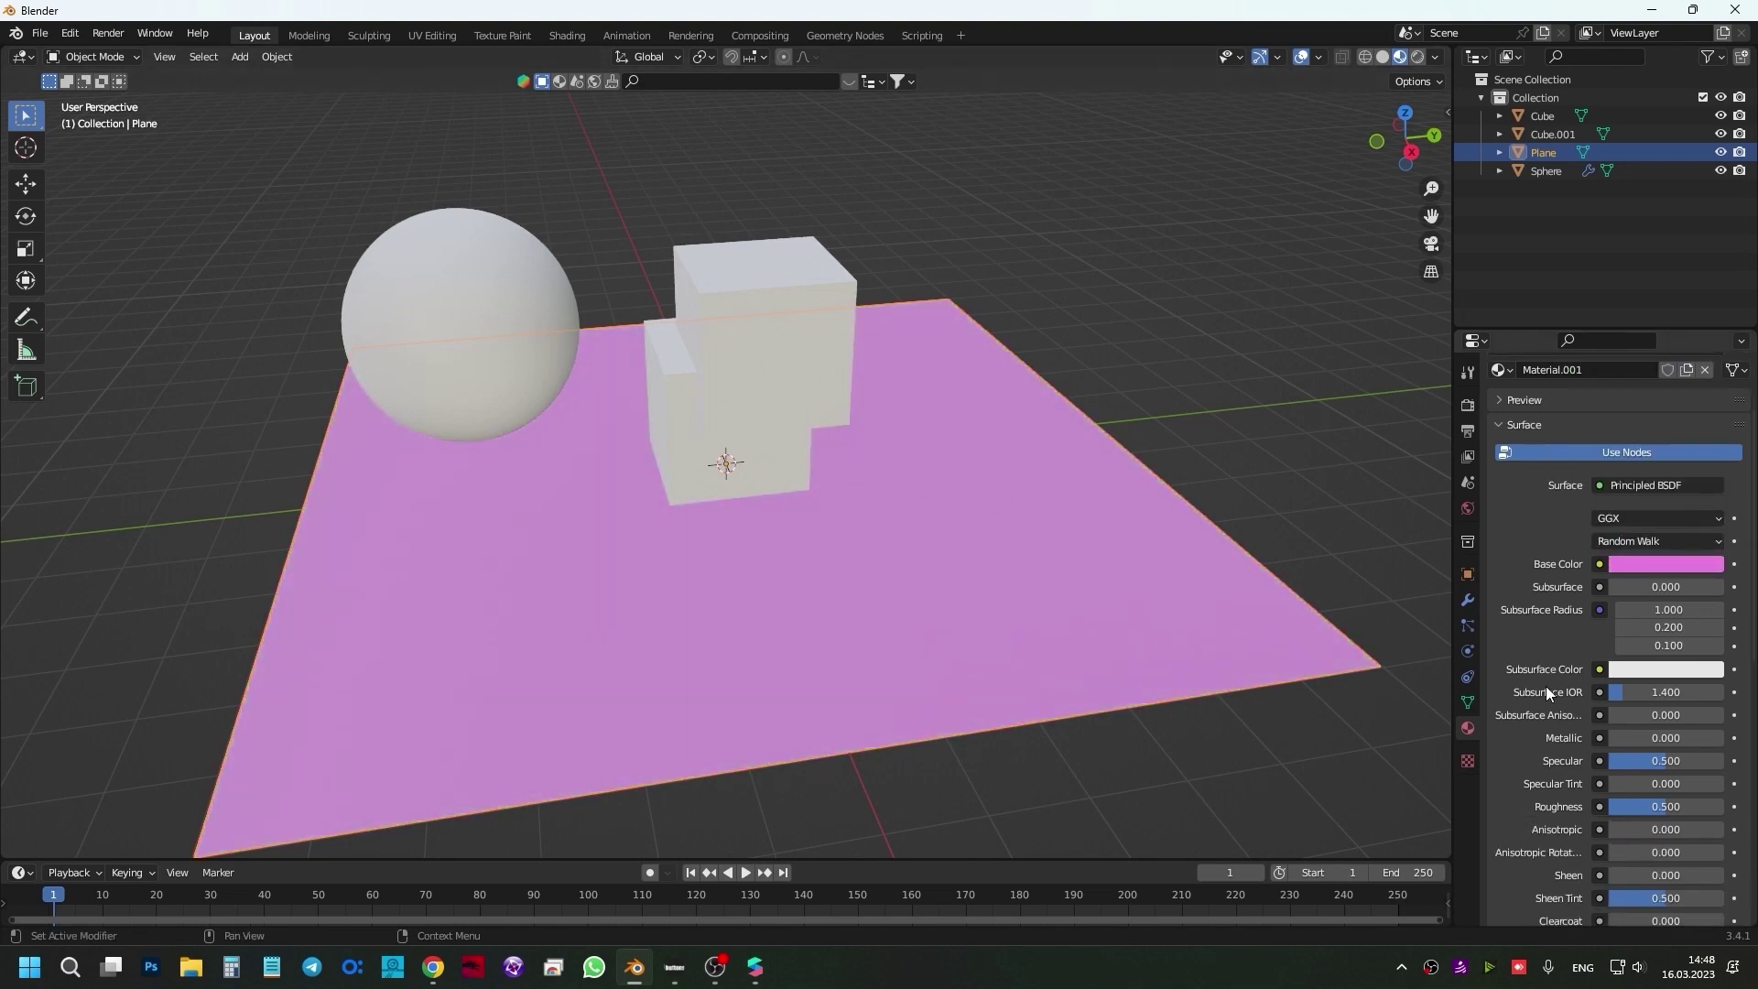
scroll(1545, 685, "down", 1)
mouse_move(1671, 723)
left_mouse_down()
mouse_move(1690, 724)
mouse_move(1653, 769)
left_mouse_up()
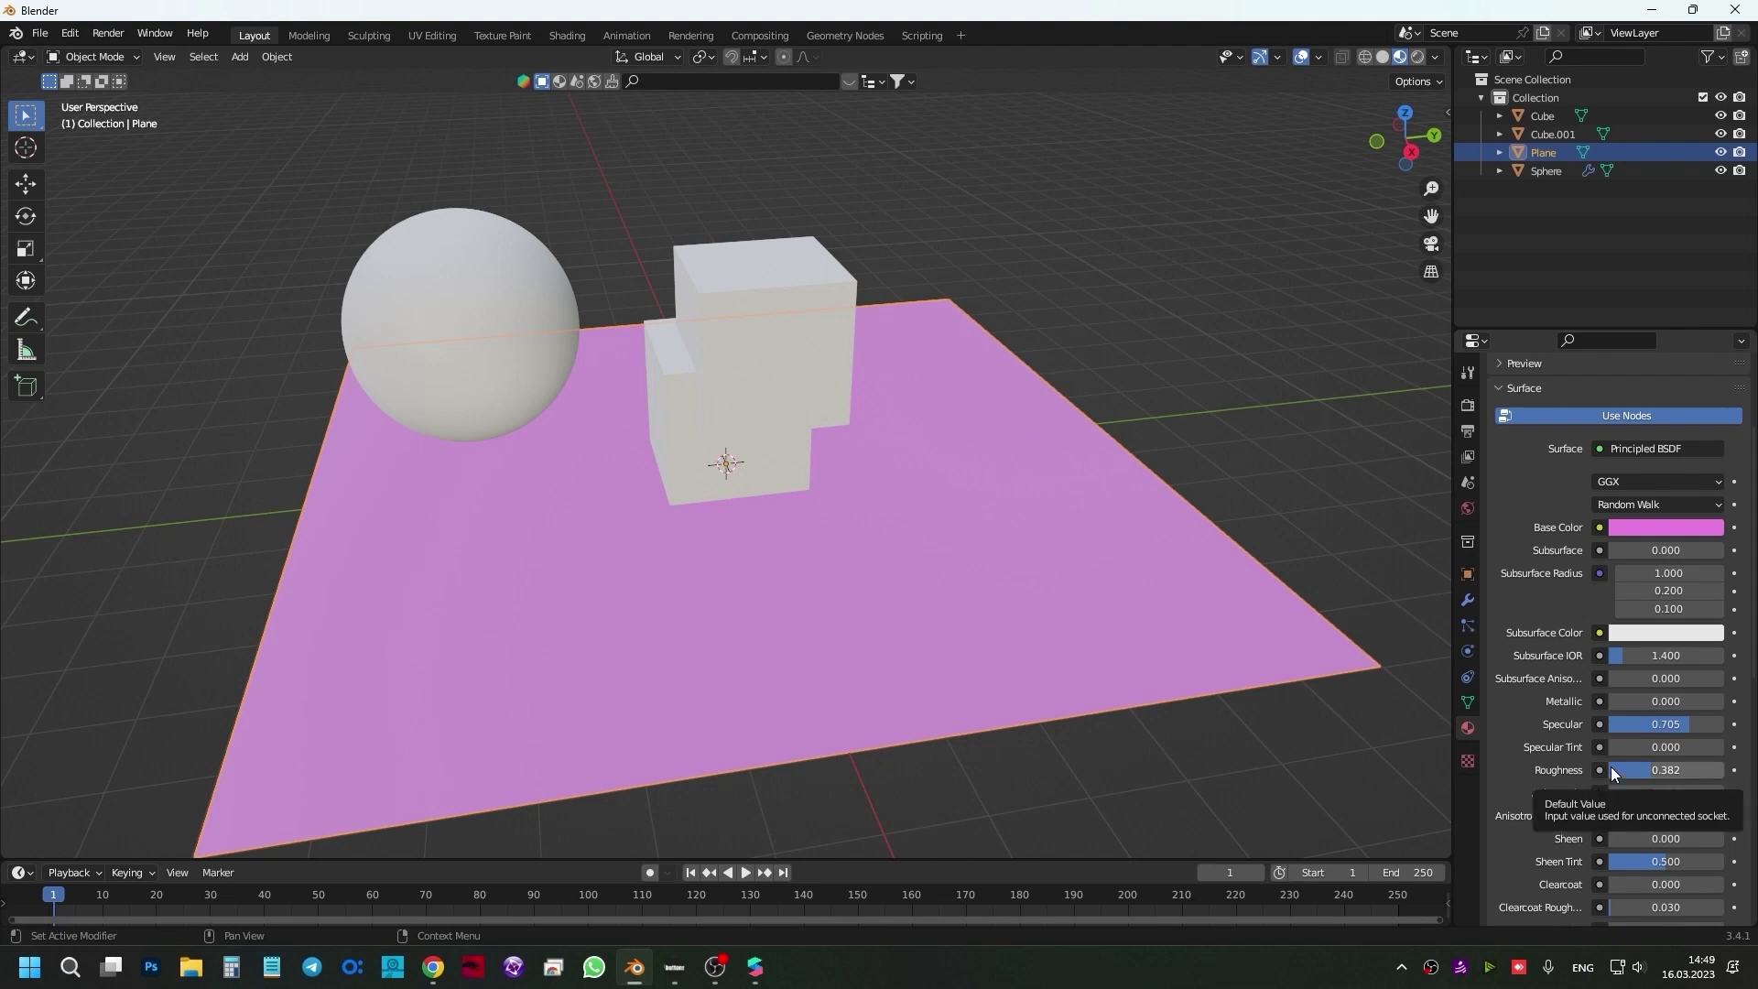
middle_click_drag(1281, 641, 1206, 475)
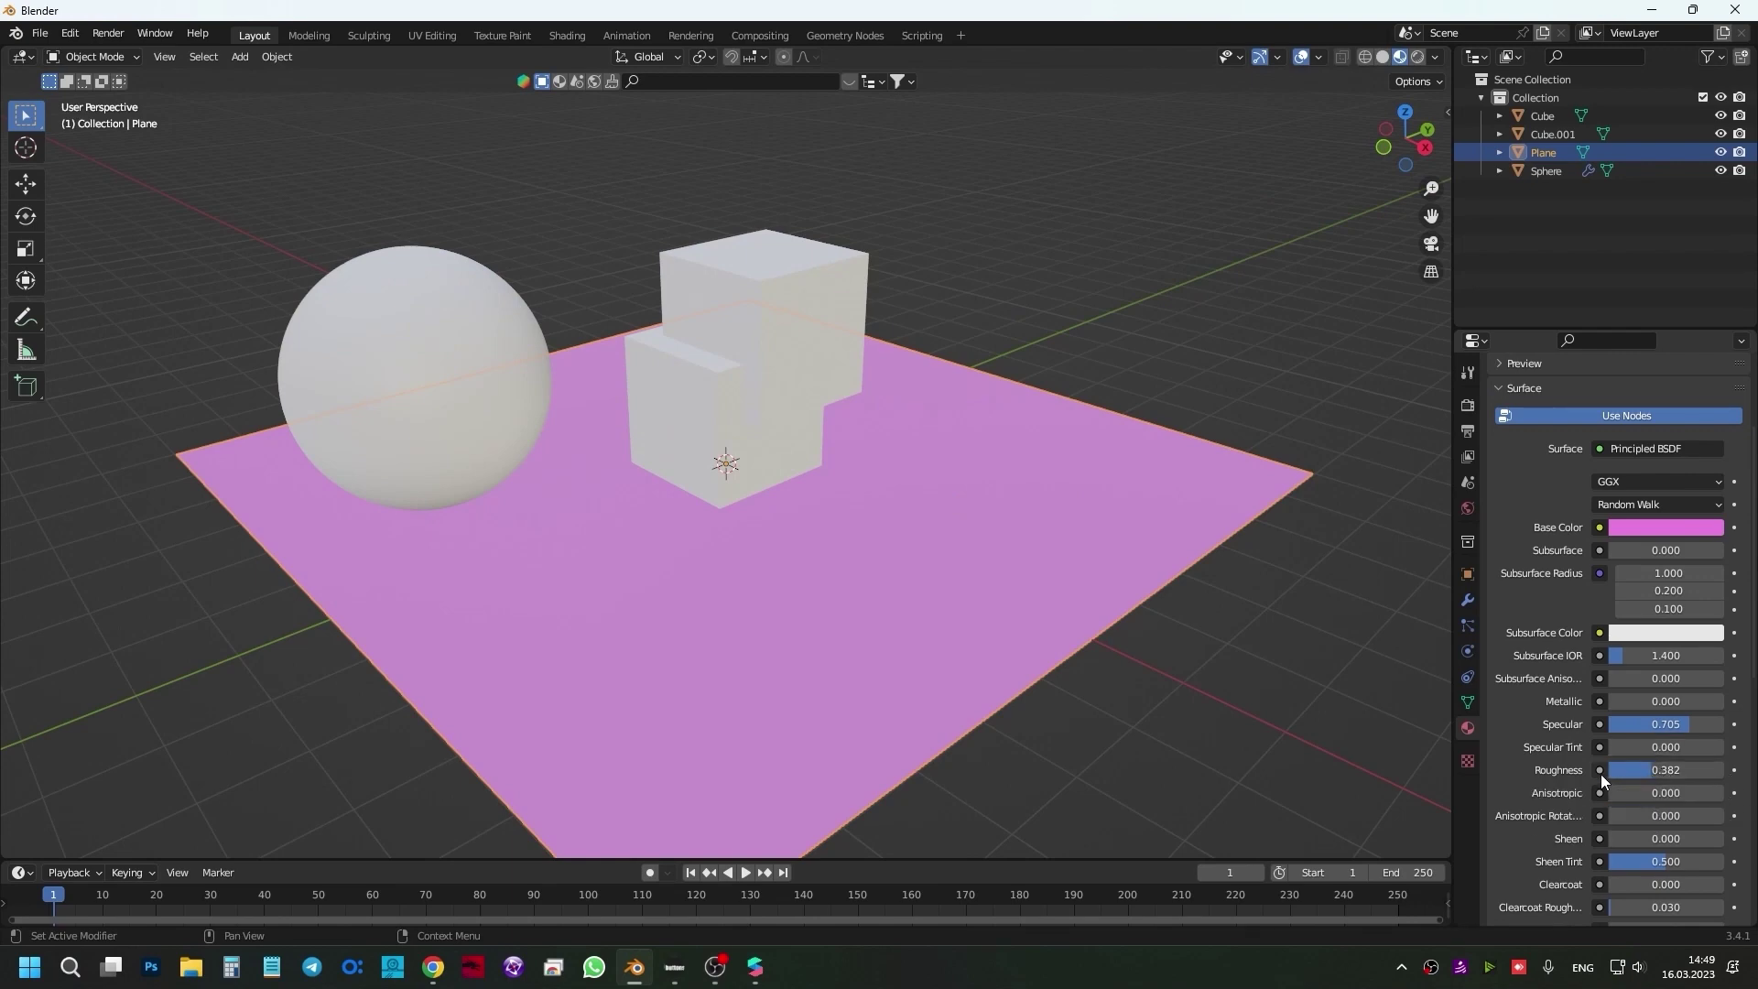
middle_click_drag(941, 571, 843, 567)
- Make the lower cube's material blue with specular 0.657
left_click(718, 491)
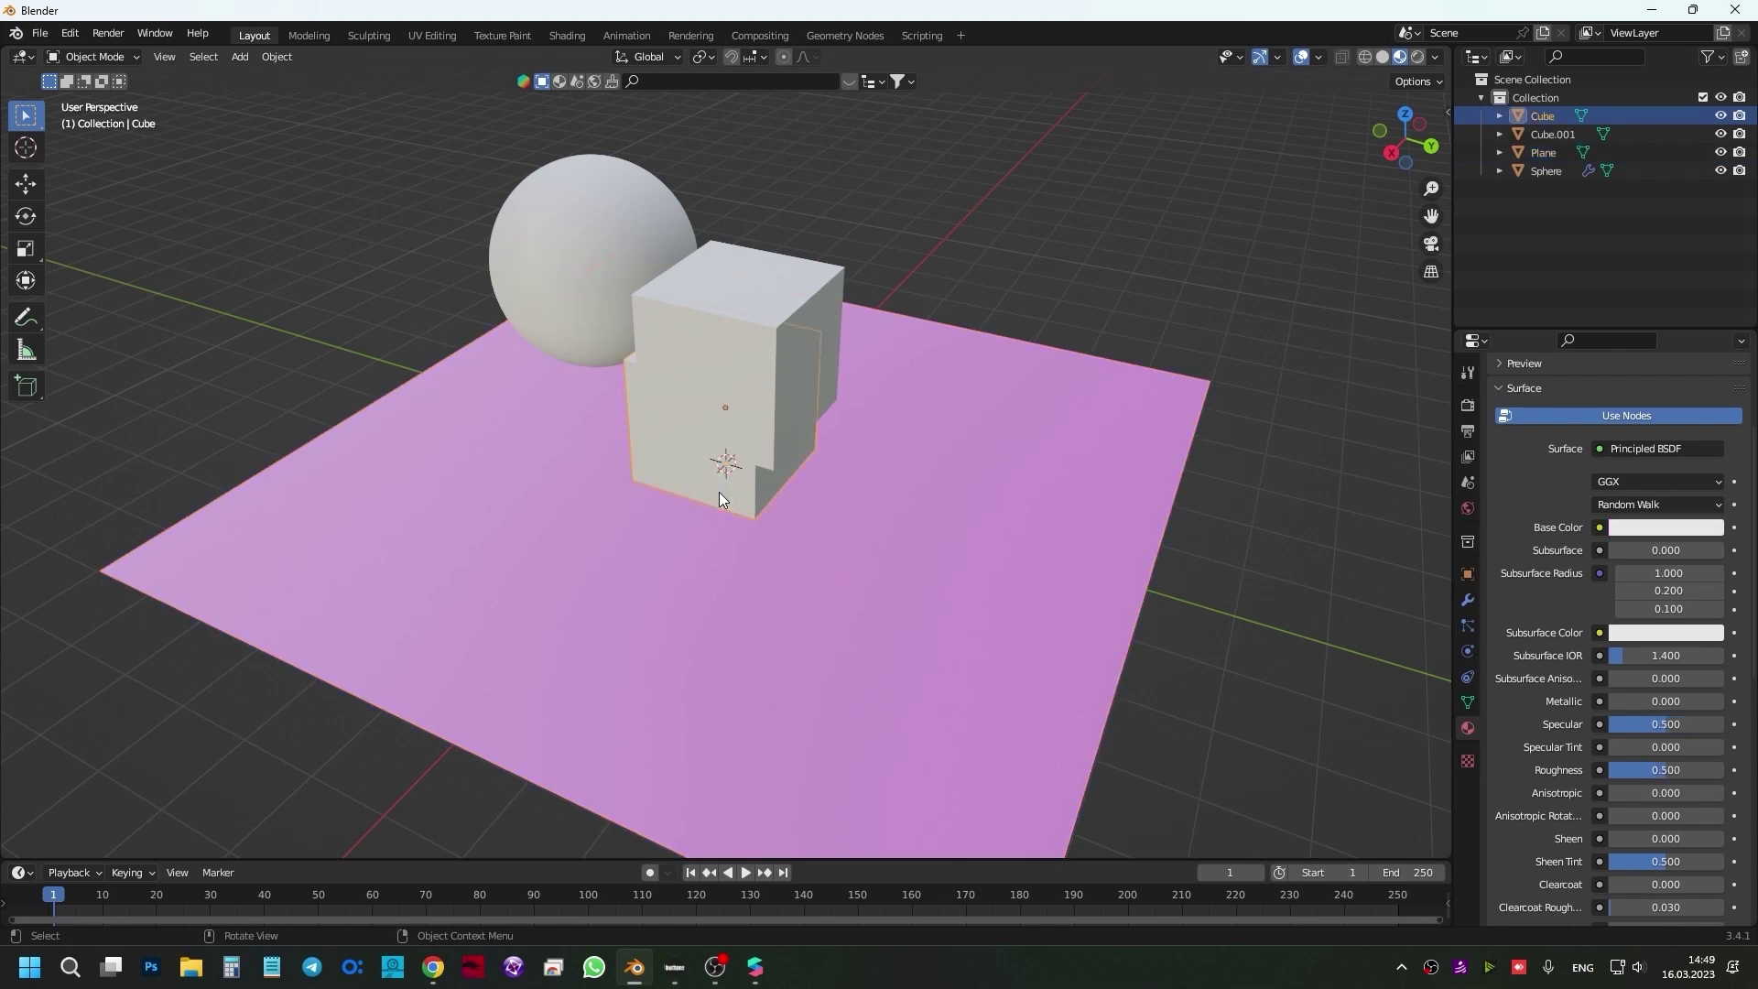
left_click(1650, 527)
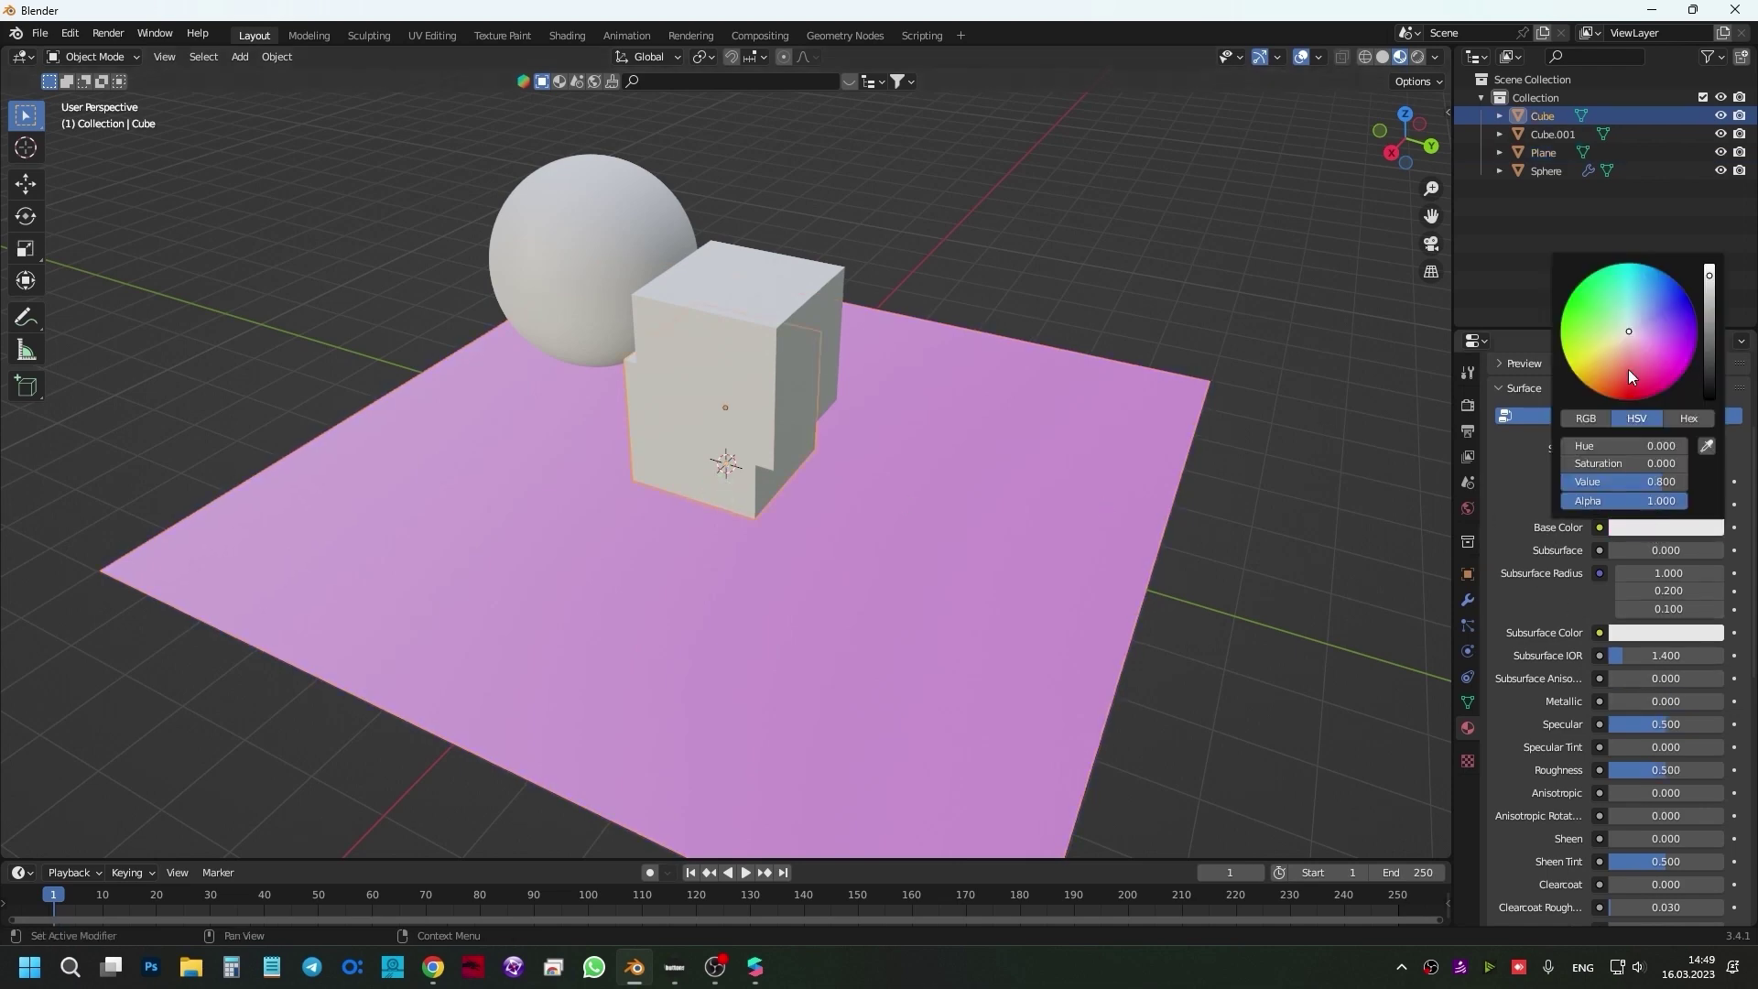
left_click(1628, 370)
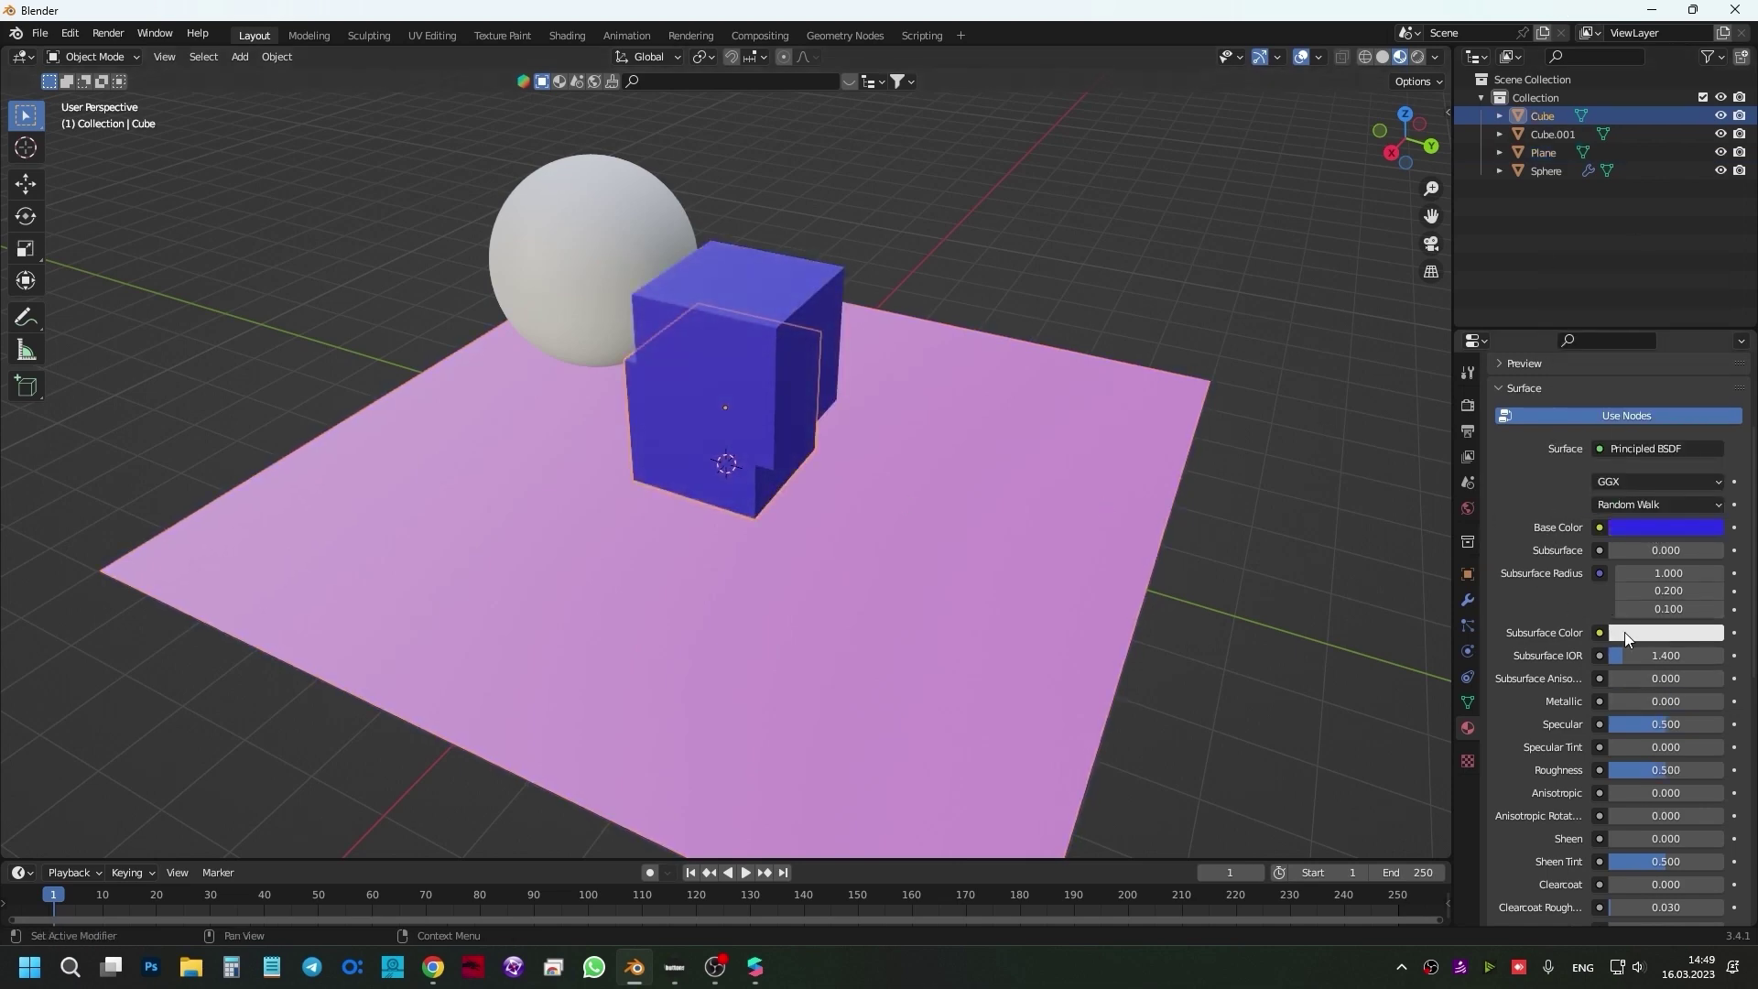
mouse_move(1676, 723)
left_mouse_down()
mouse_move(1693, 723)
mouse_move(1657, 769)
left_mouse_up()
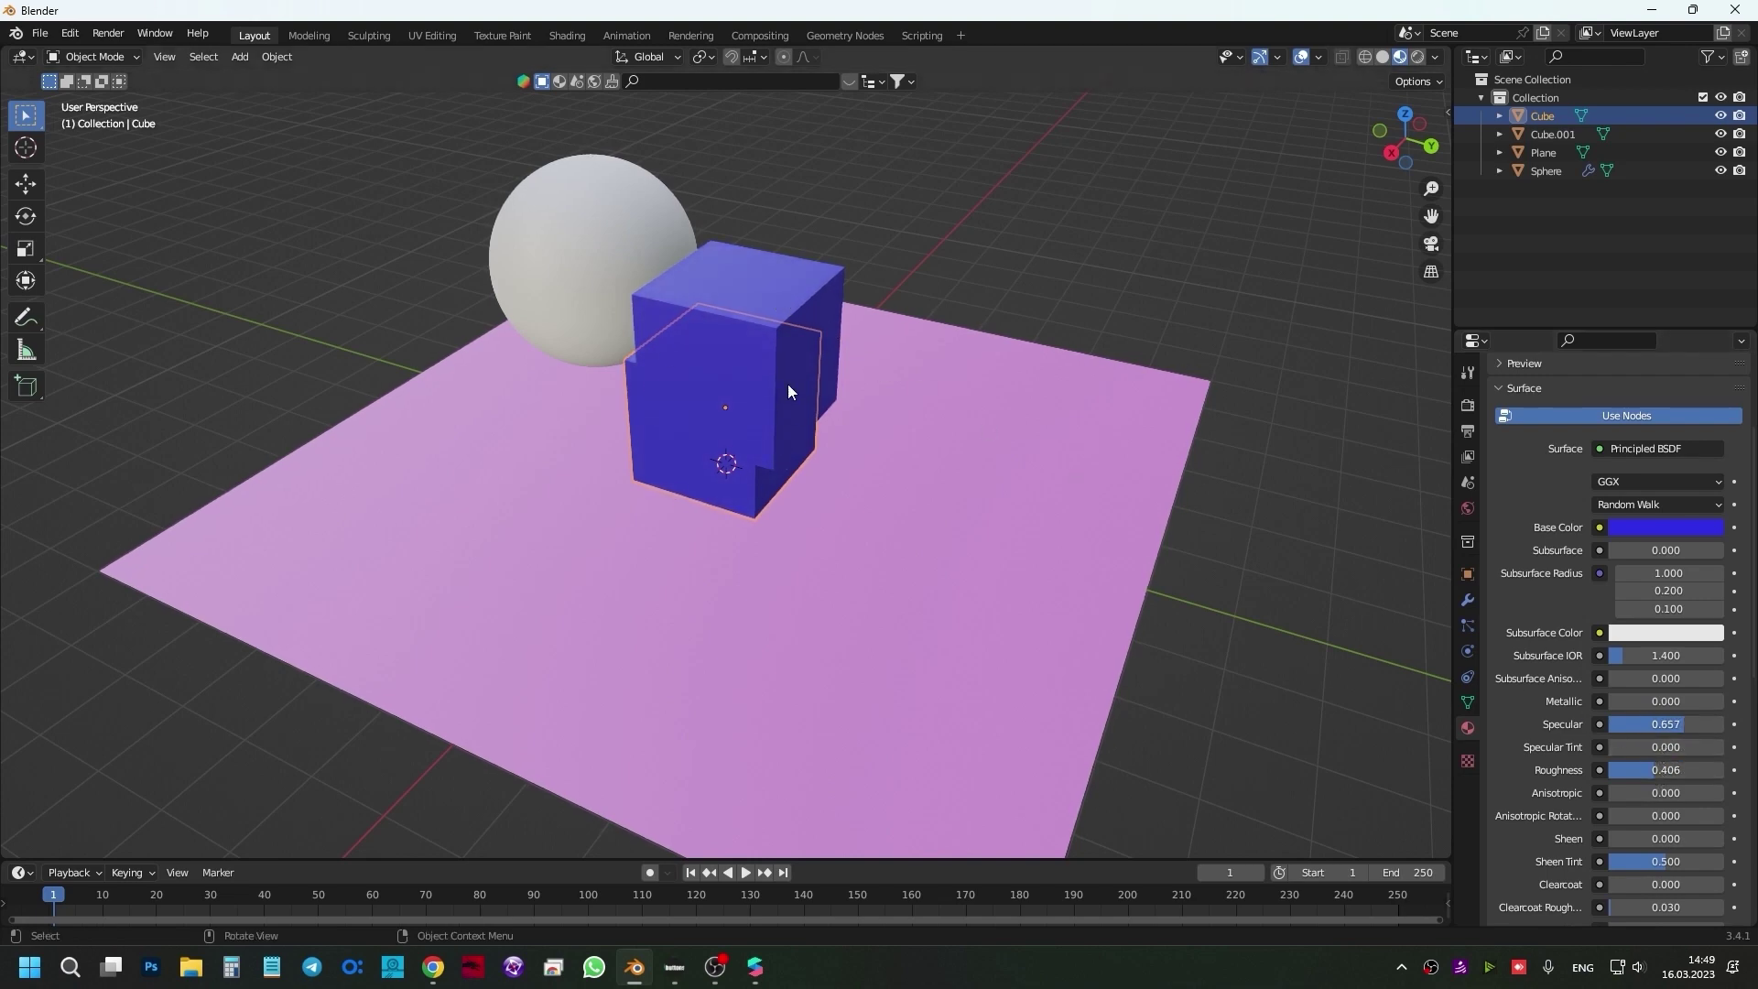
- Give the upper cube its own Material.002 with a red base colour
left_click(767, 311)
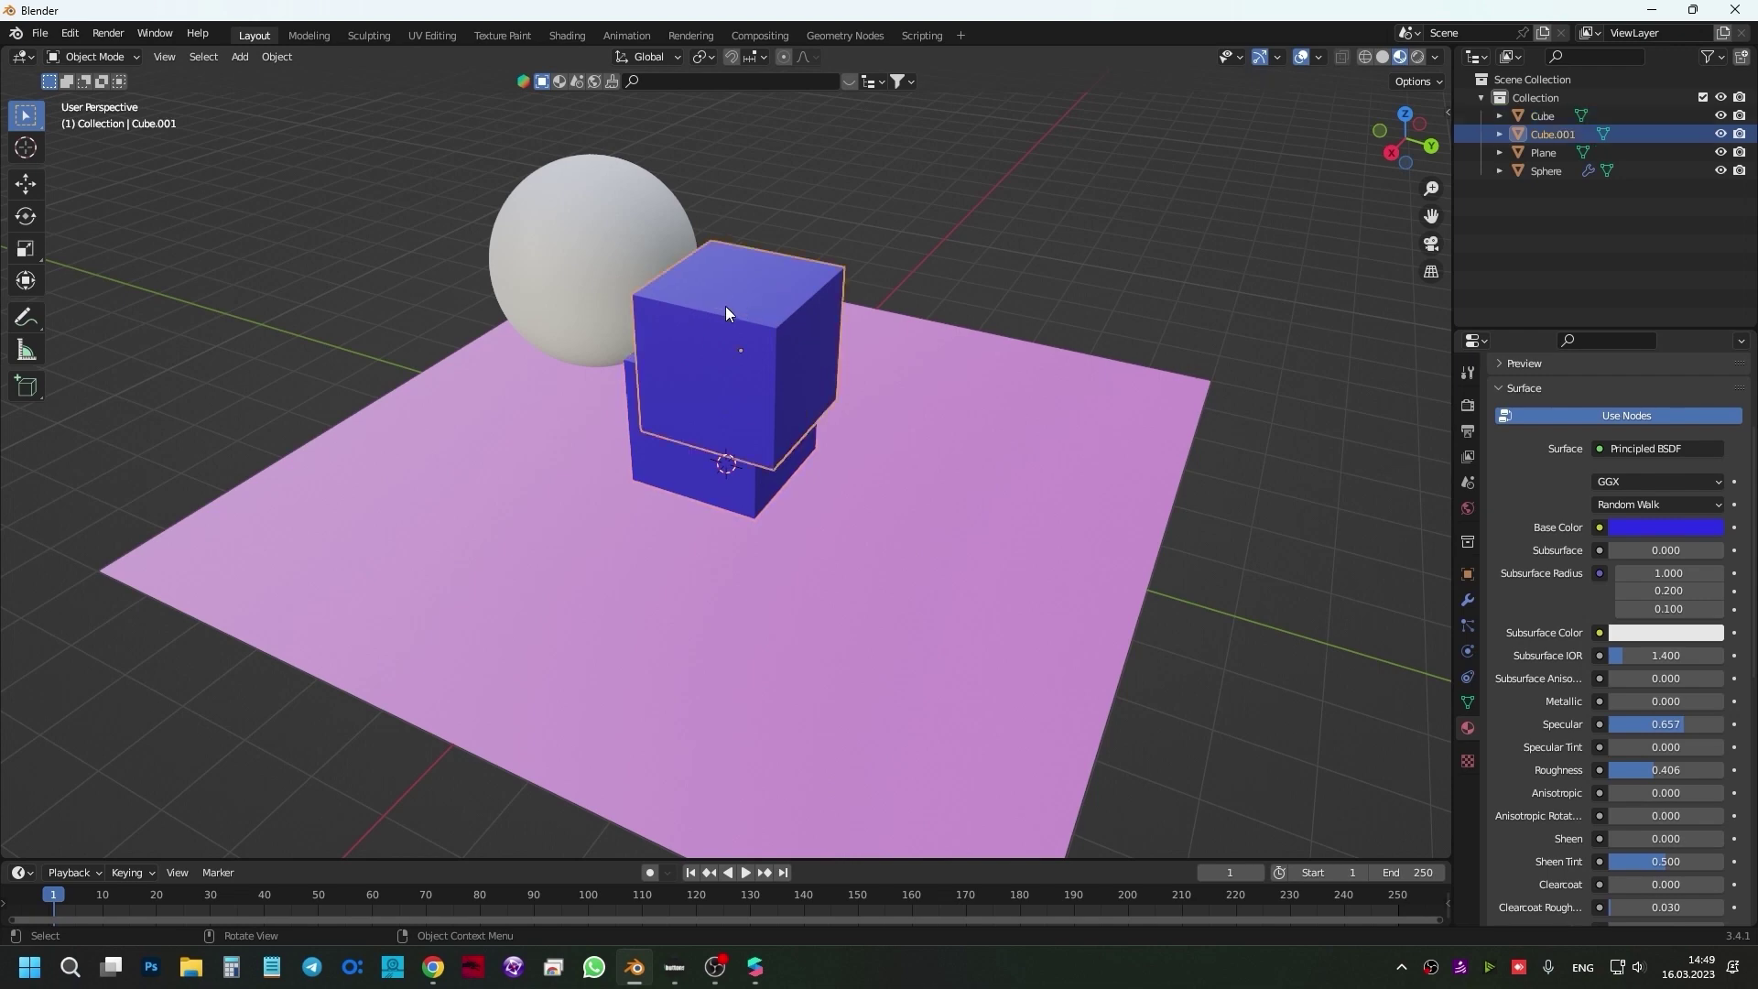
scroll(1536, 514, "up", 4)
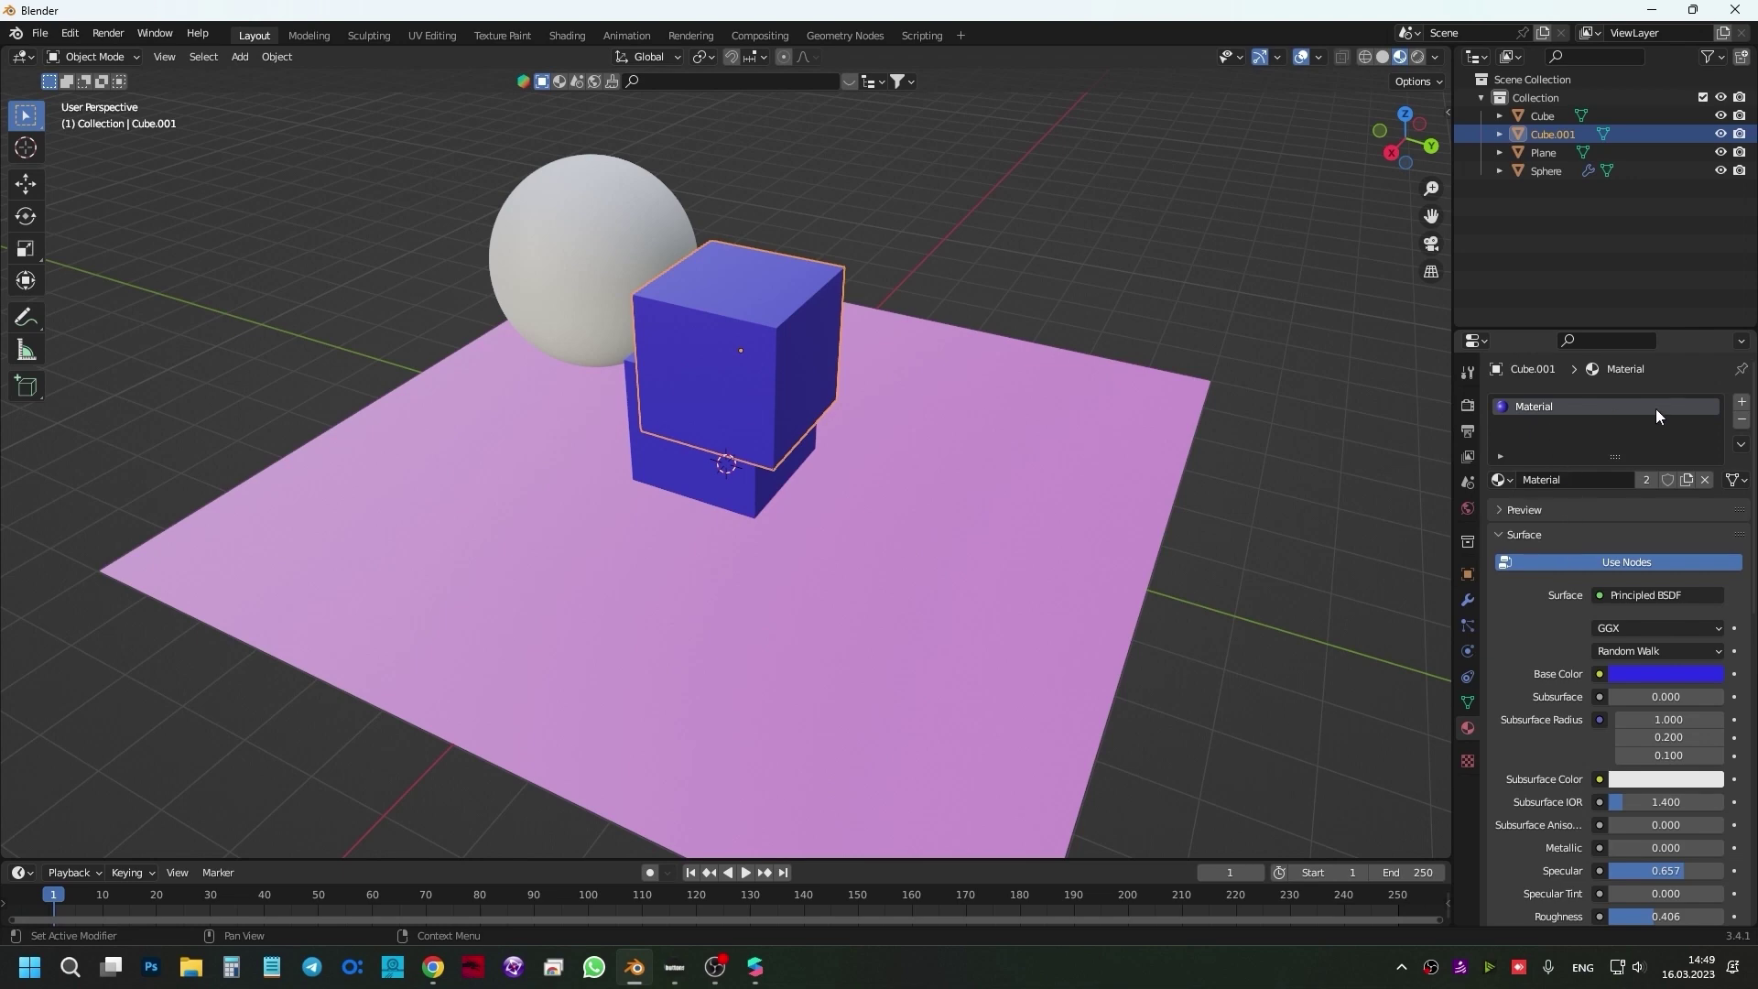
left_click(1688, 480)
left_click(1639, 674)
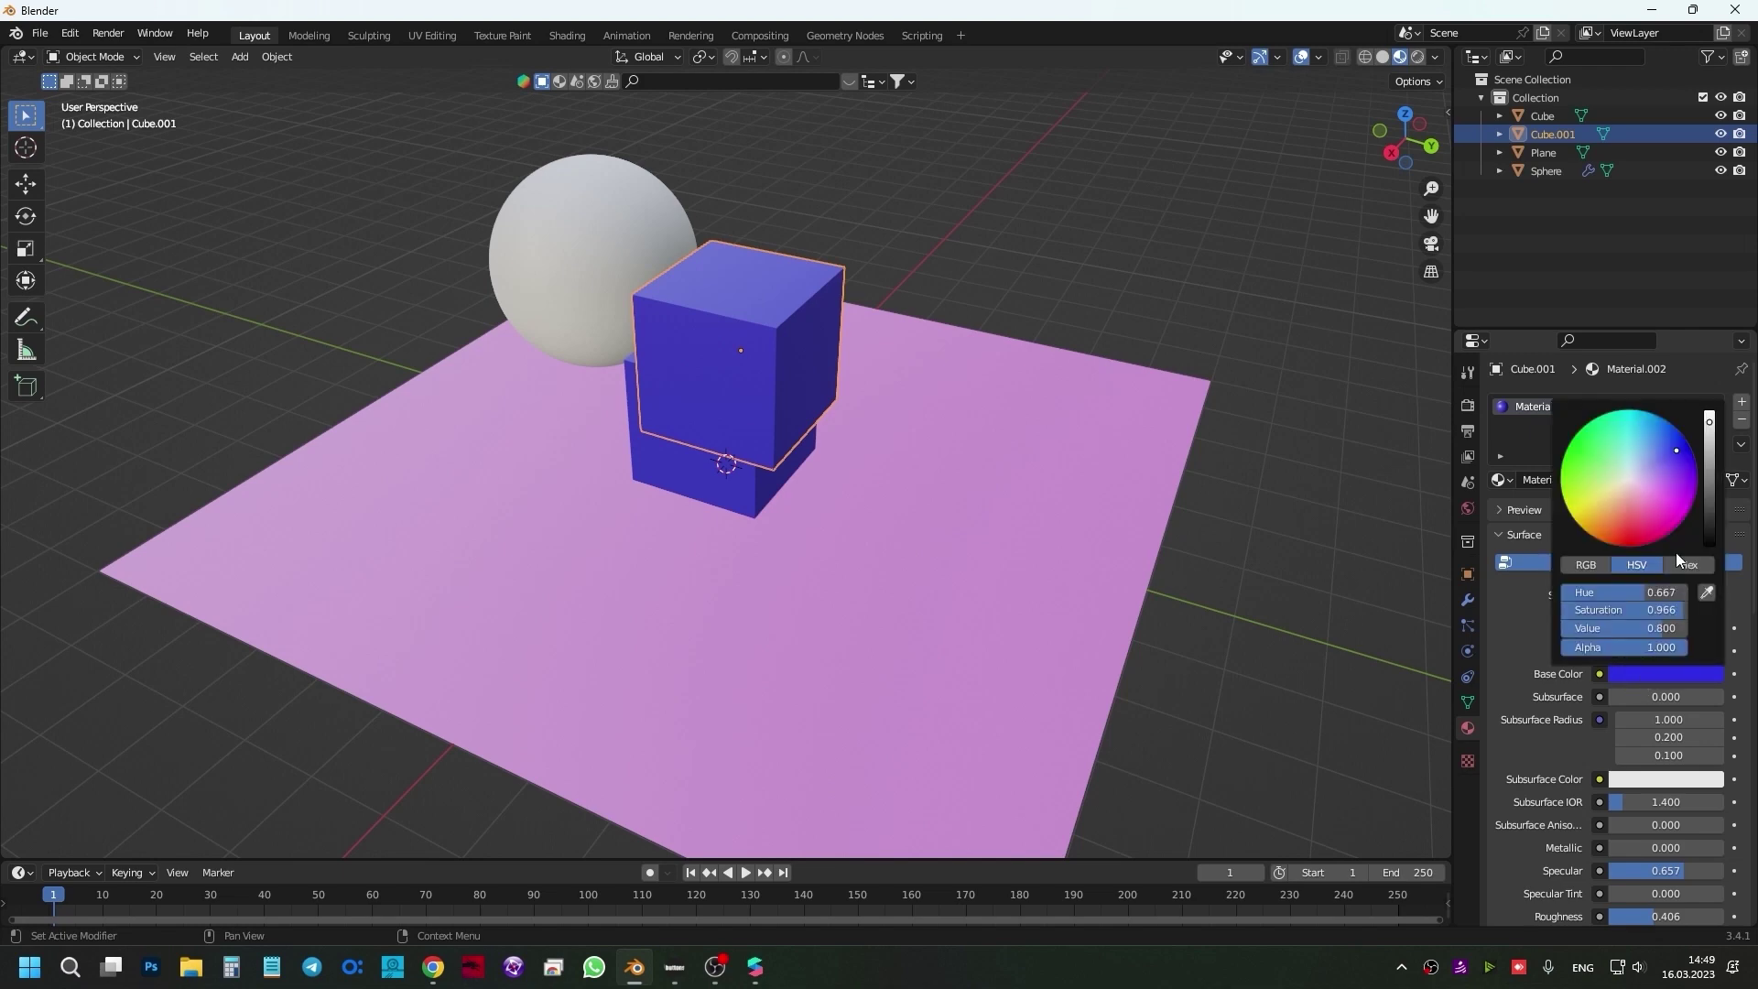
left_click_drag(1634, 522, 1624, 544)
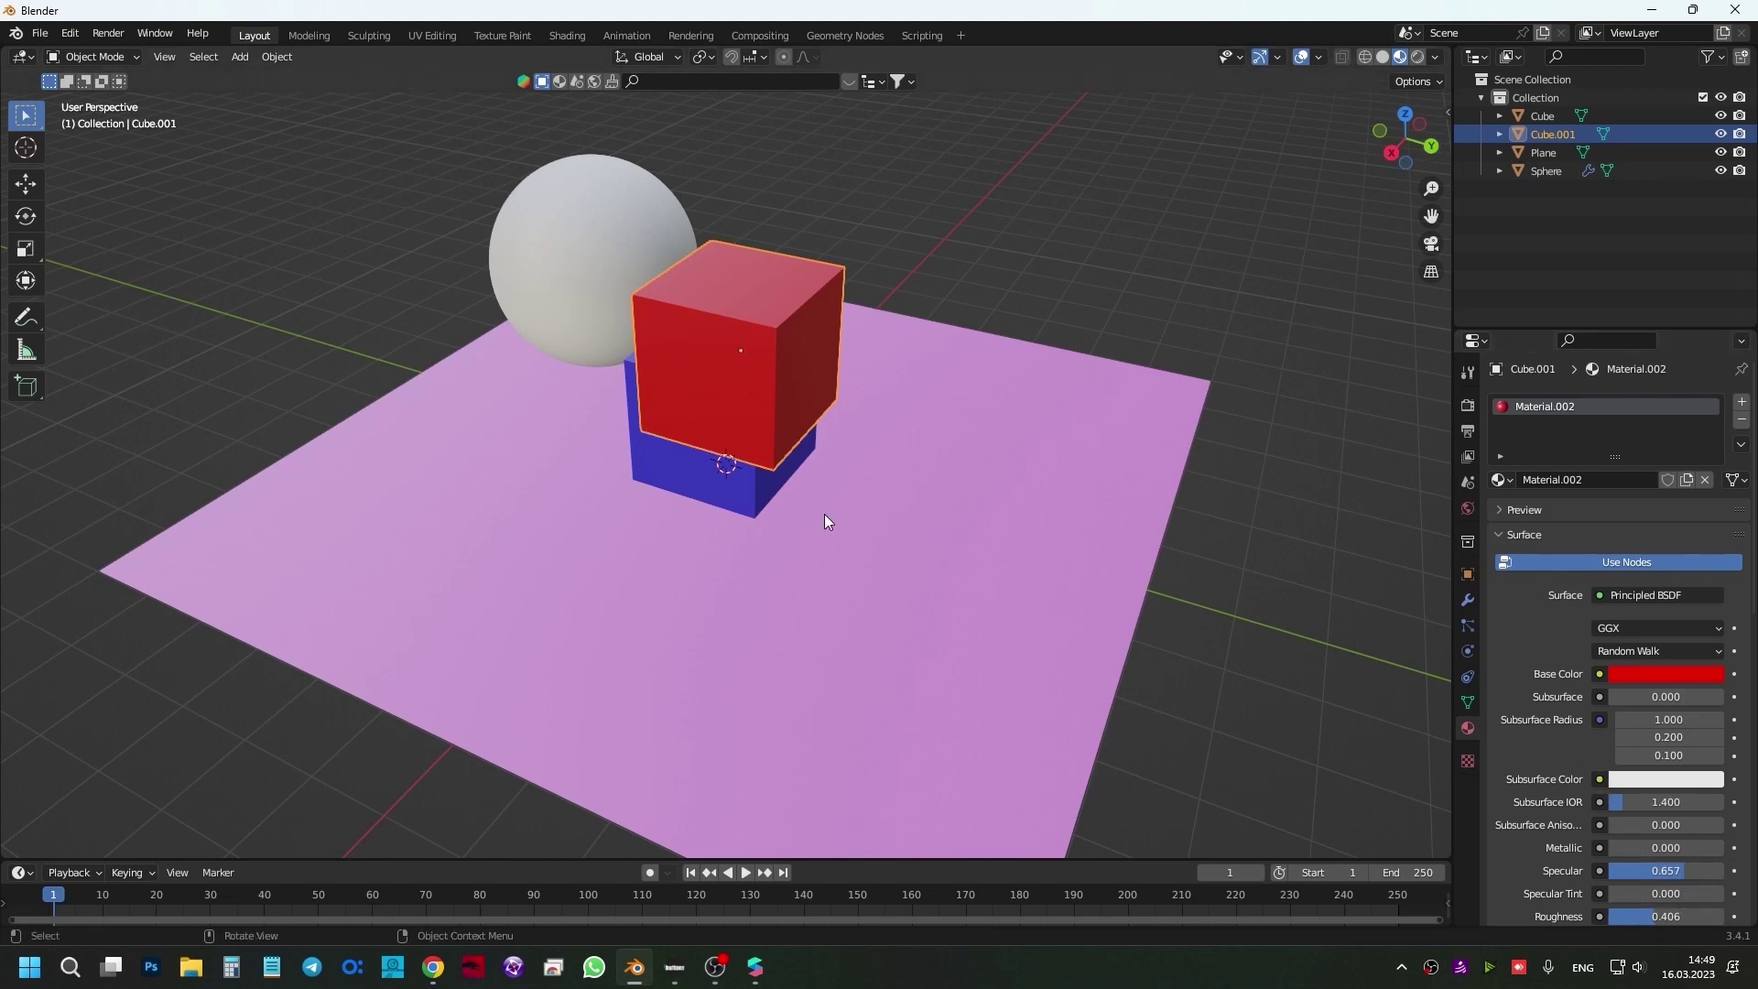
mouse_move(824, 514)
middle_mouse_down()
mouse_move(925, 513)
mouse_move(628, 478)
middle_mouse_up()
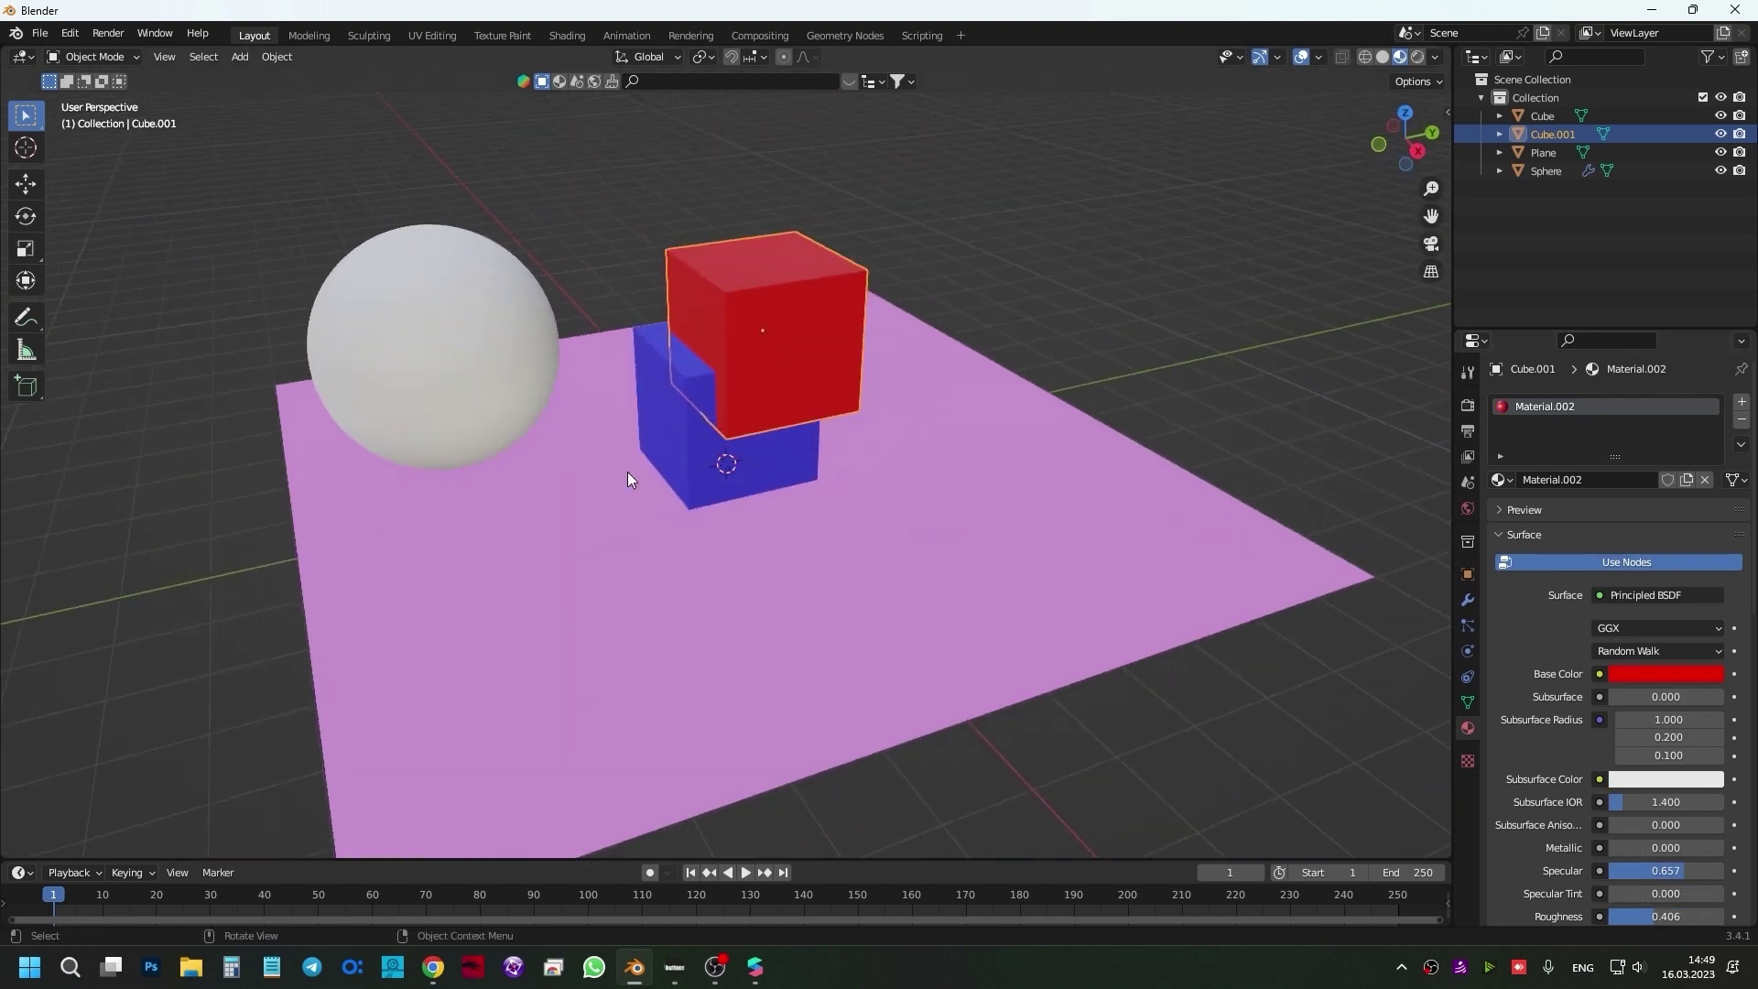
- Apply the Poliigon TerrazzoSlab003_2K material to the sphere from the sidebar
left_click(473, 354)
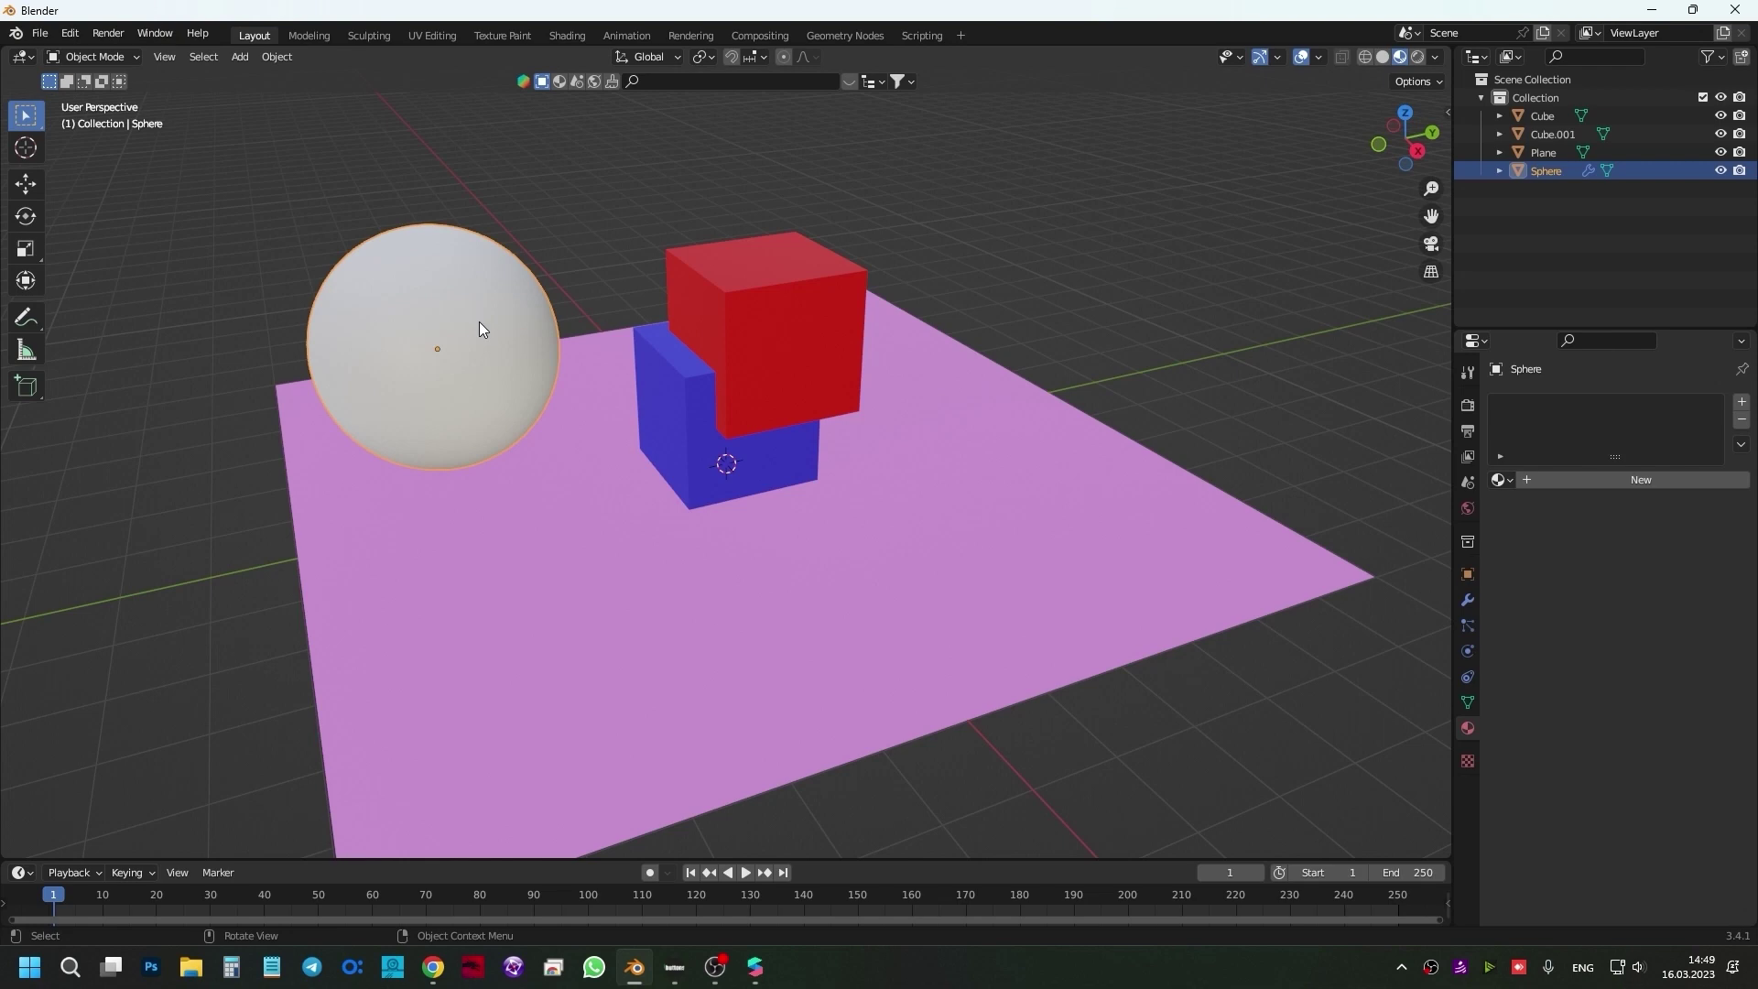
left_click(1446, 112)
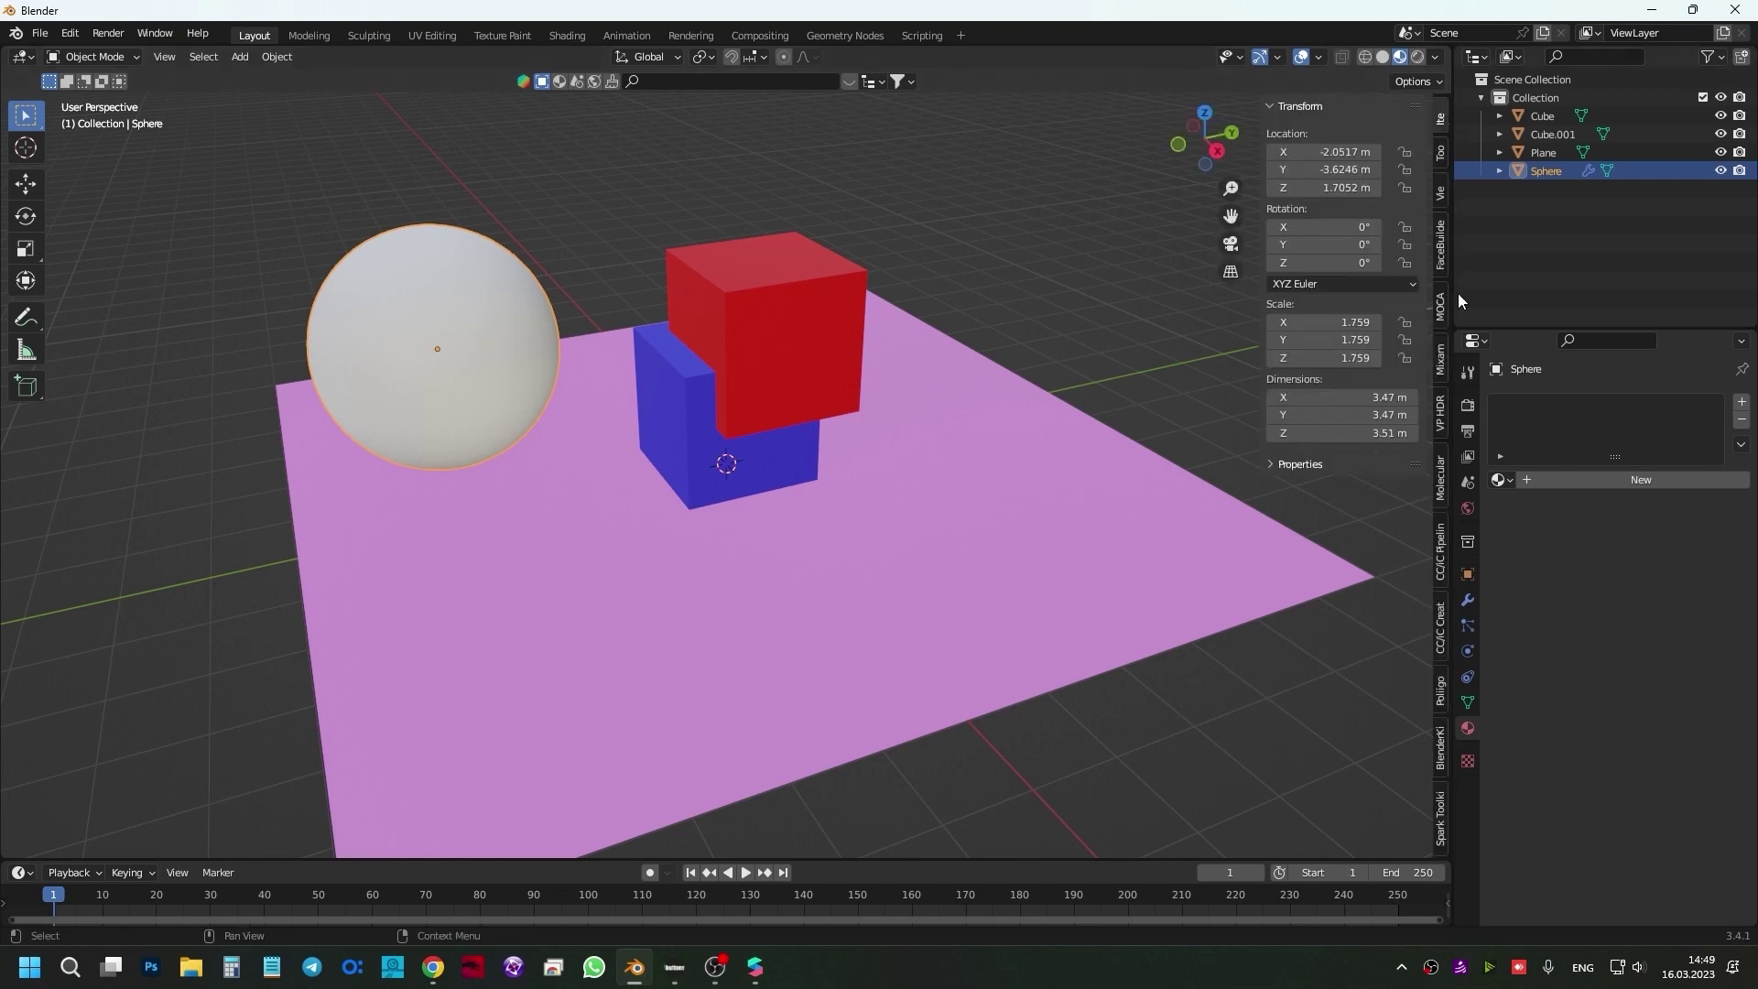
left_click(1440, 704)
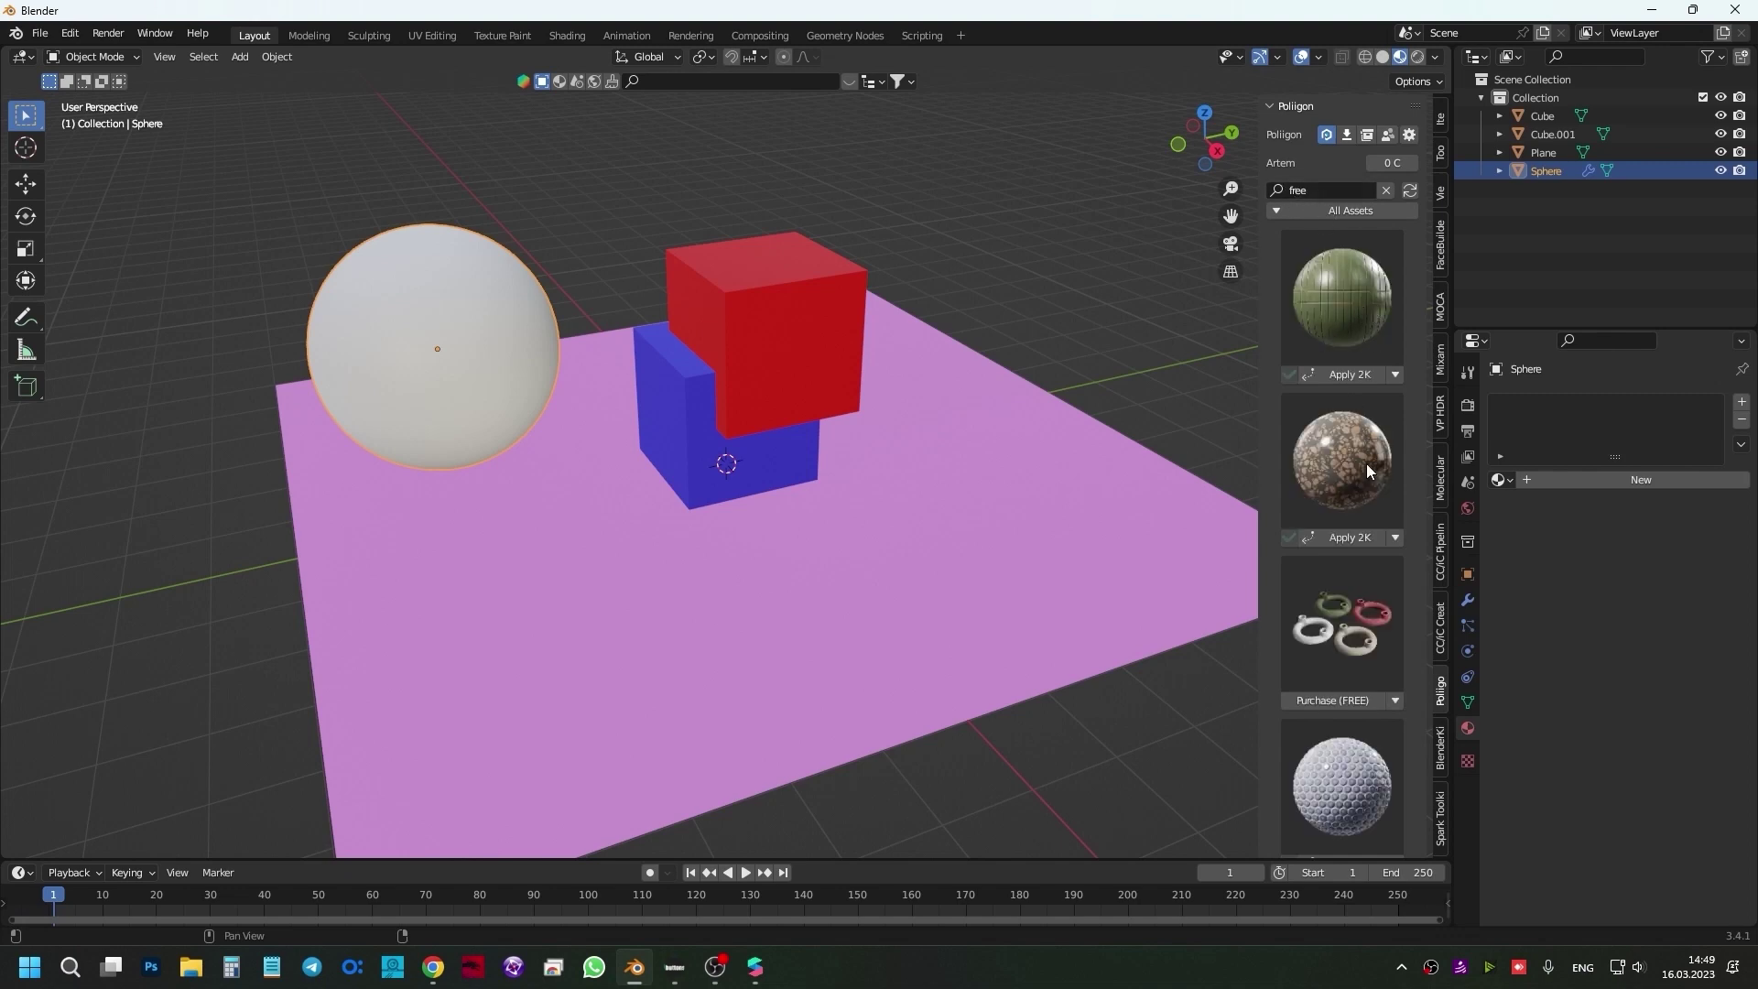
left_click(1344, 538)
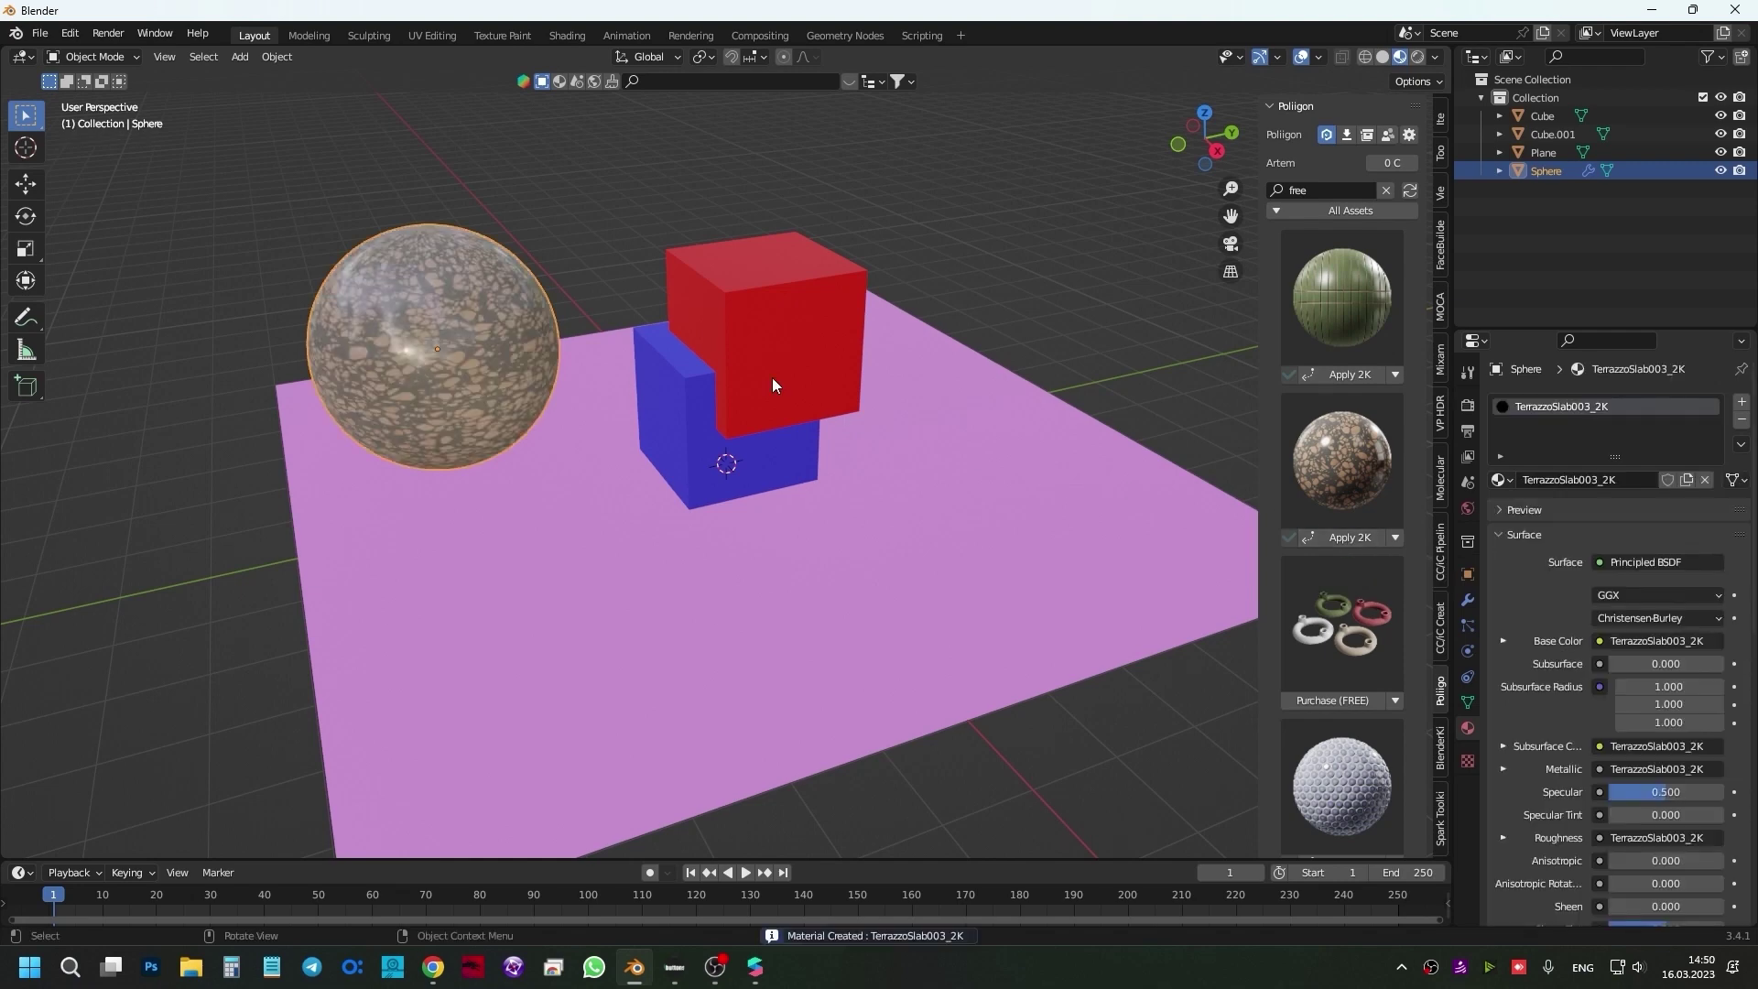
- Switch to the Shading workspace to view the sphere's material nodes
left_click(566, 35)
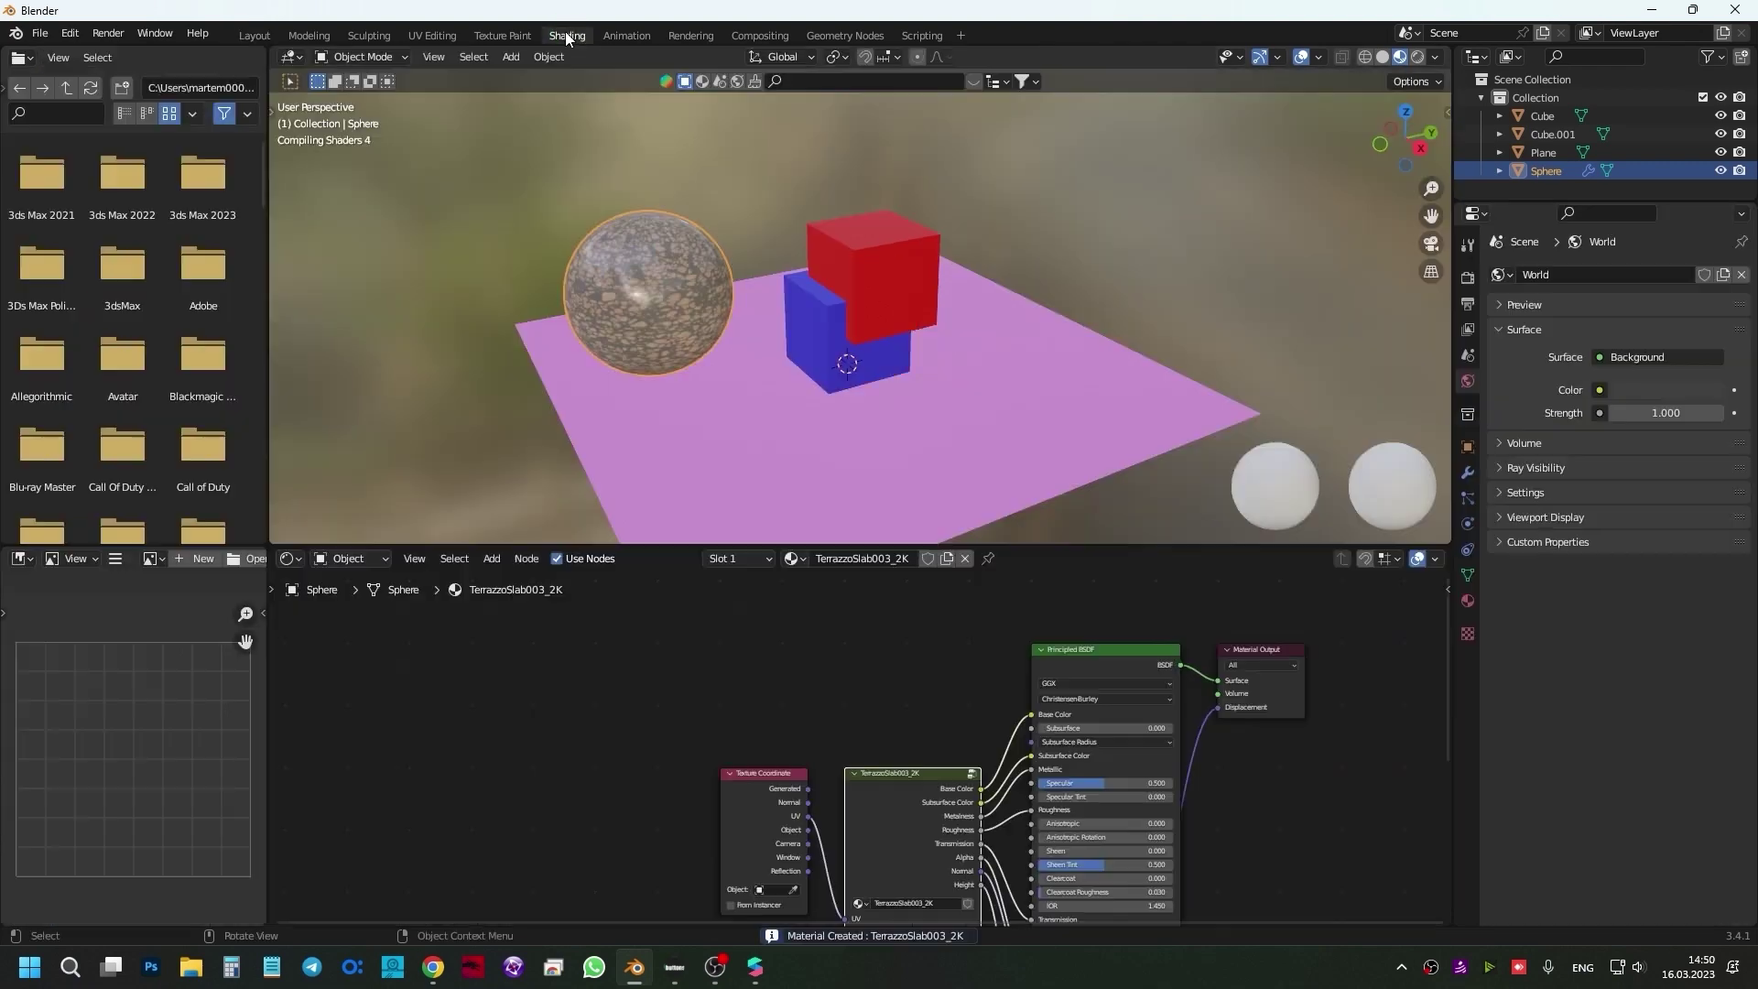
scroll(838, 612, "up", 3)
scroll(800, 639, "up", 2)
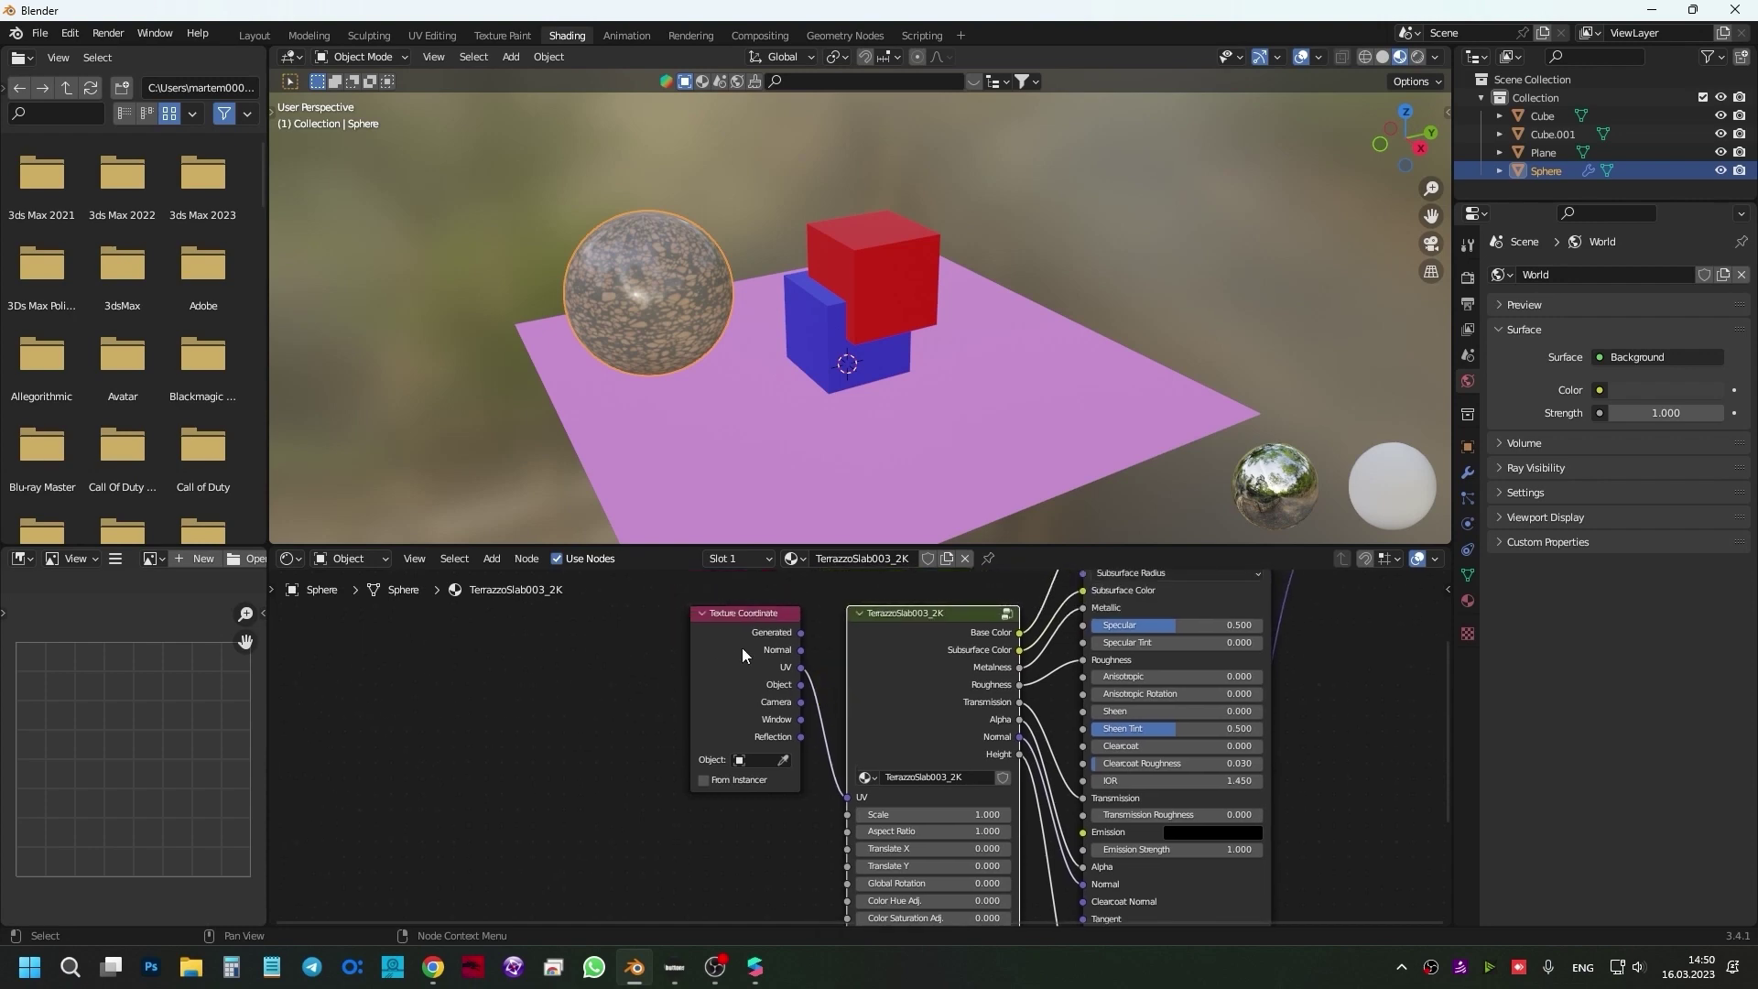
- Pan through the terrazzo texture, Principled BSDF and output nodes, then go back to Layout
middle_click_drag(910, 823, 754, 593)
middle_click_drag(981, 727, 1078, 797)
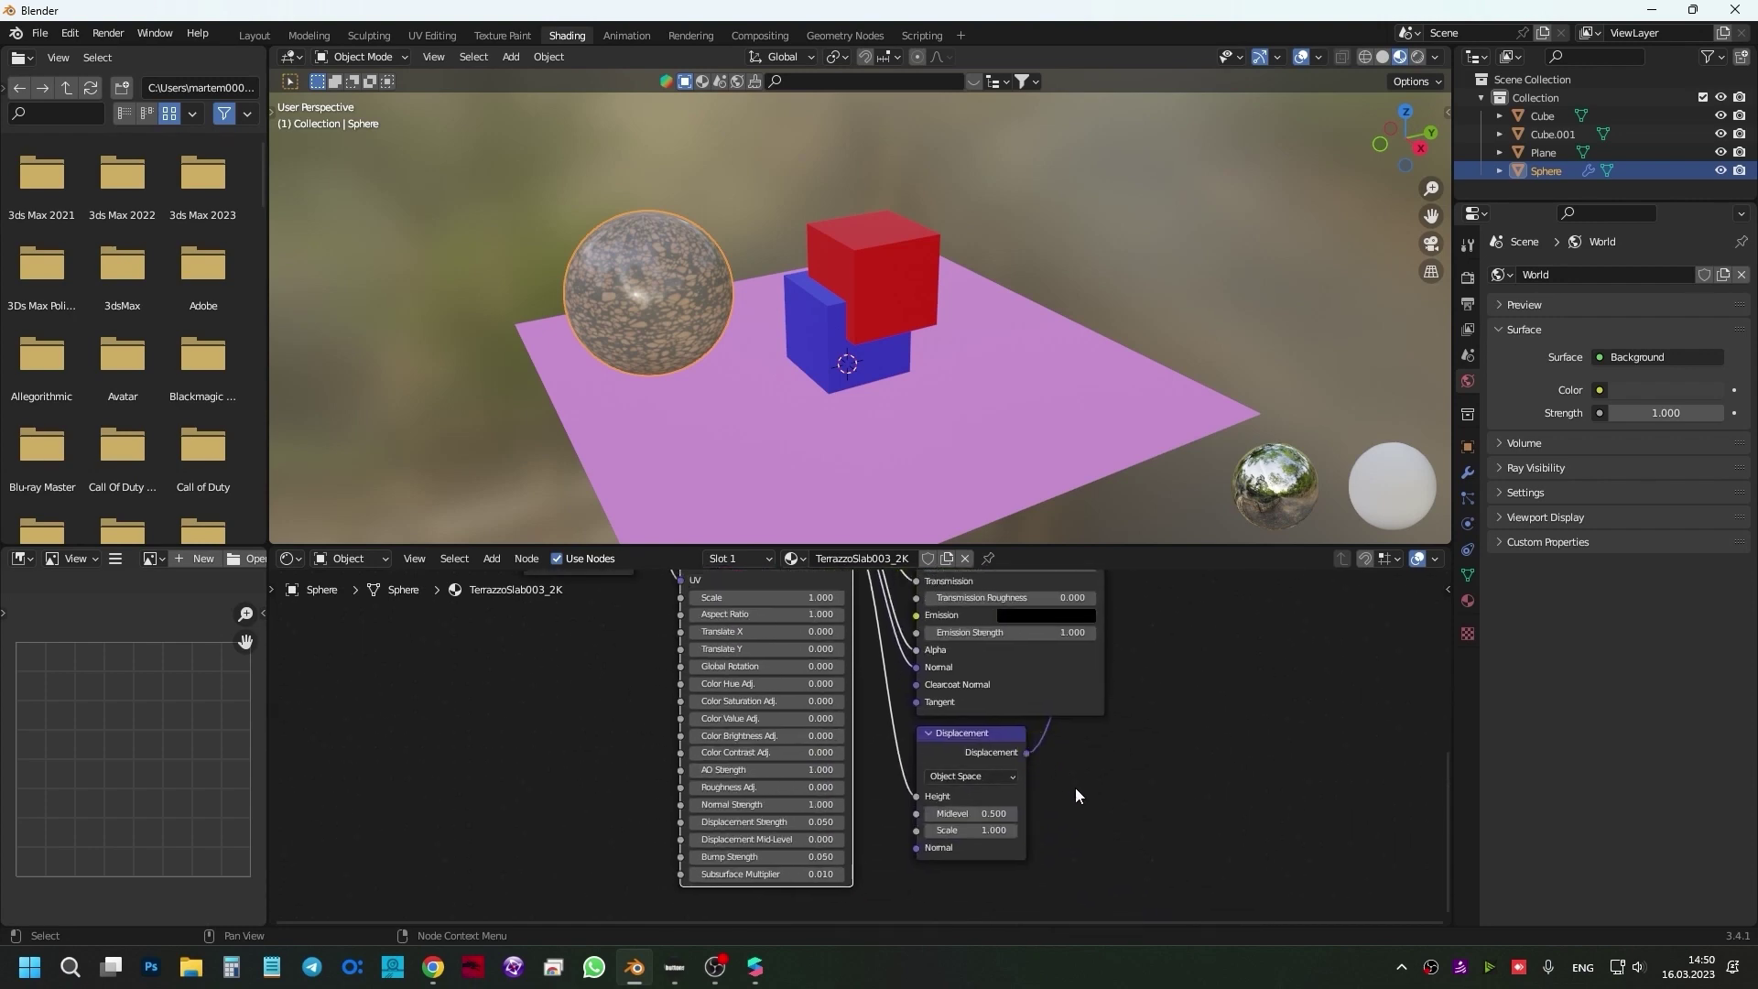
middle_click_drag(805, 586, 886, 819)
middle_click_drag(888, 641, 892, 672)
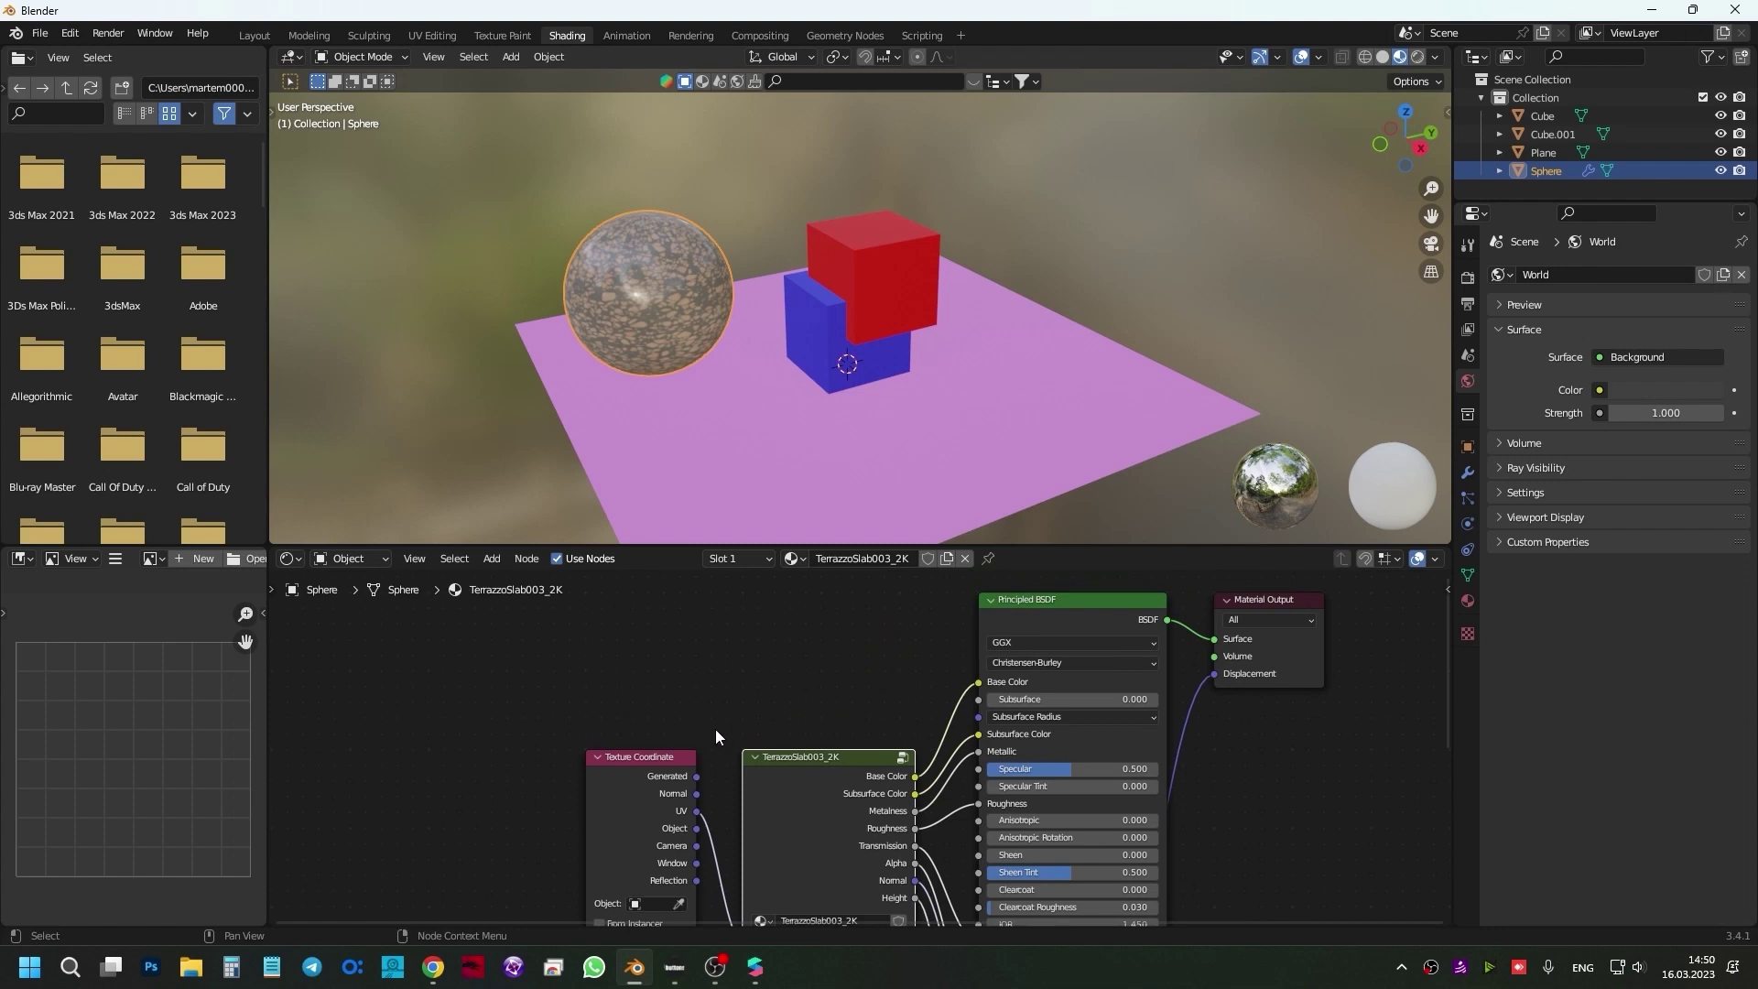
middle_click_drag(716, 729, 826, 683)
left_click_drag(310, 636, 988, 924)
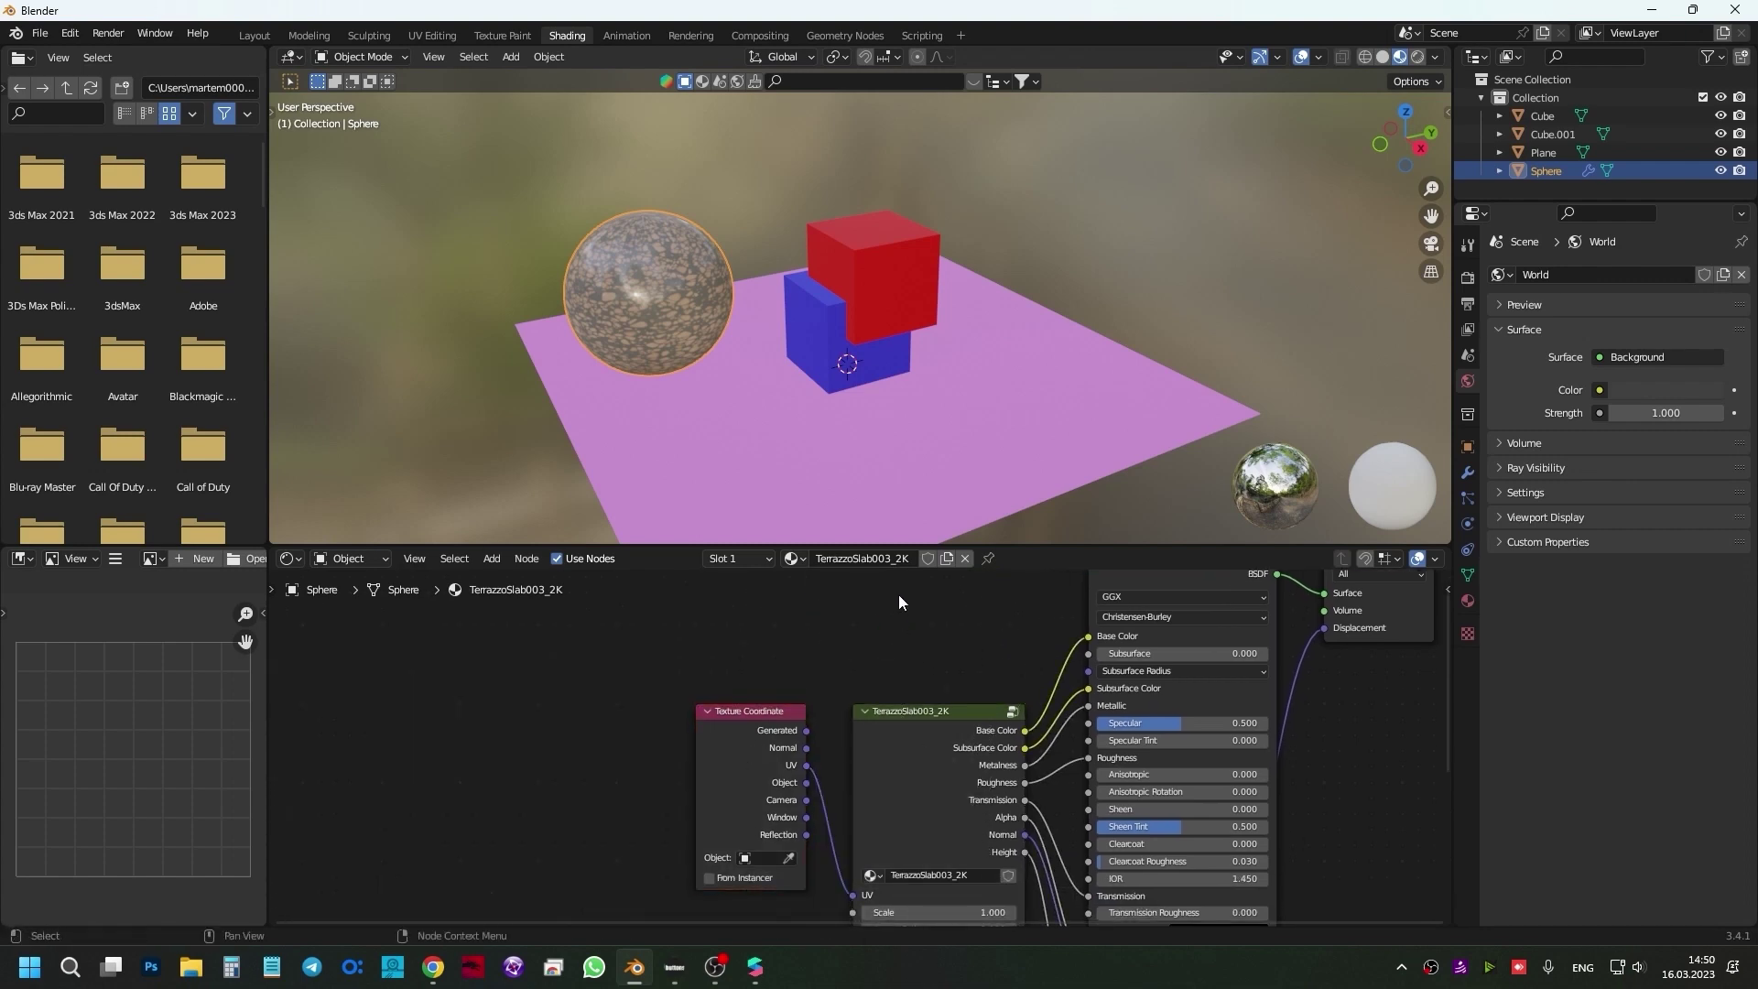
mouse_move(899, 600)
middle_mouse_down()
mouse_move(797, 640)
mouse_move(818, 673)
middle_mouse_up()
left_click_drag(817, 712, 677, 617)
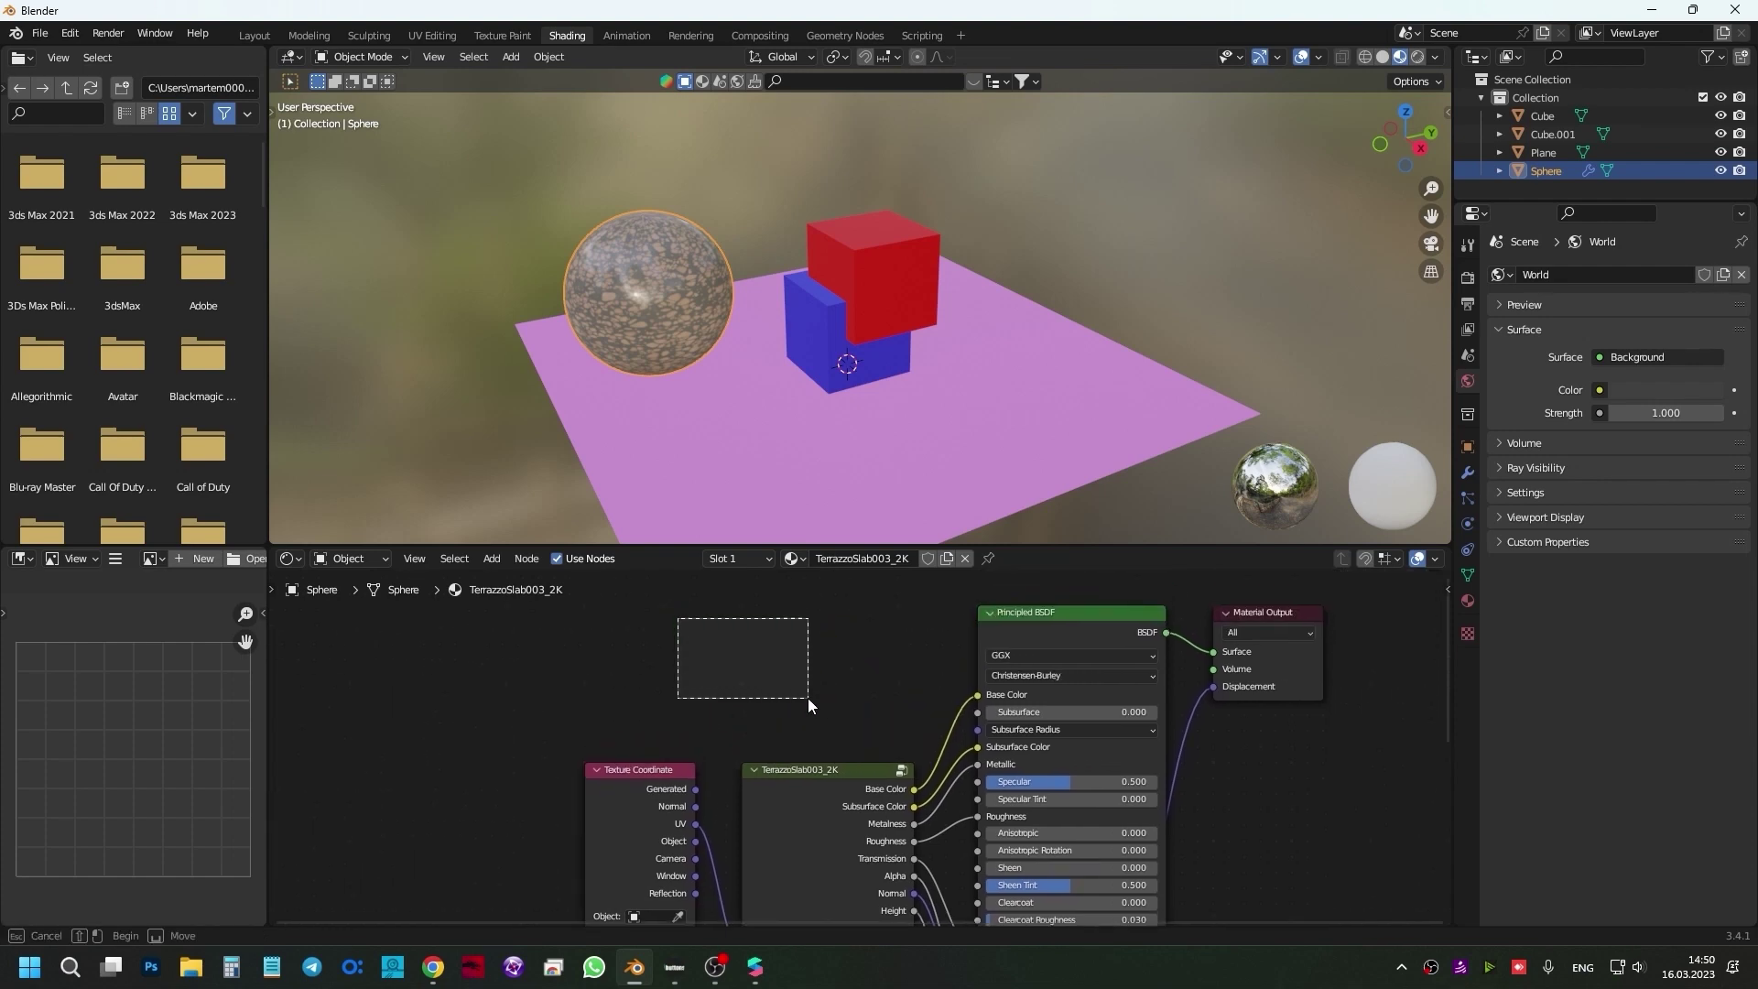
middle_click_drag(904, 708, 895, 622)
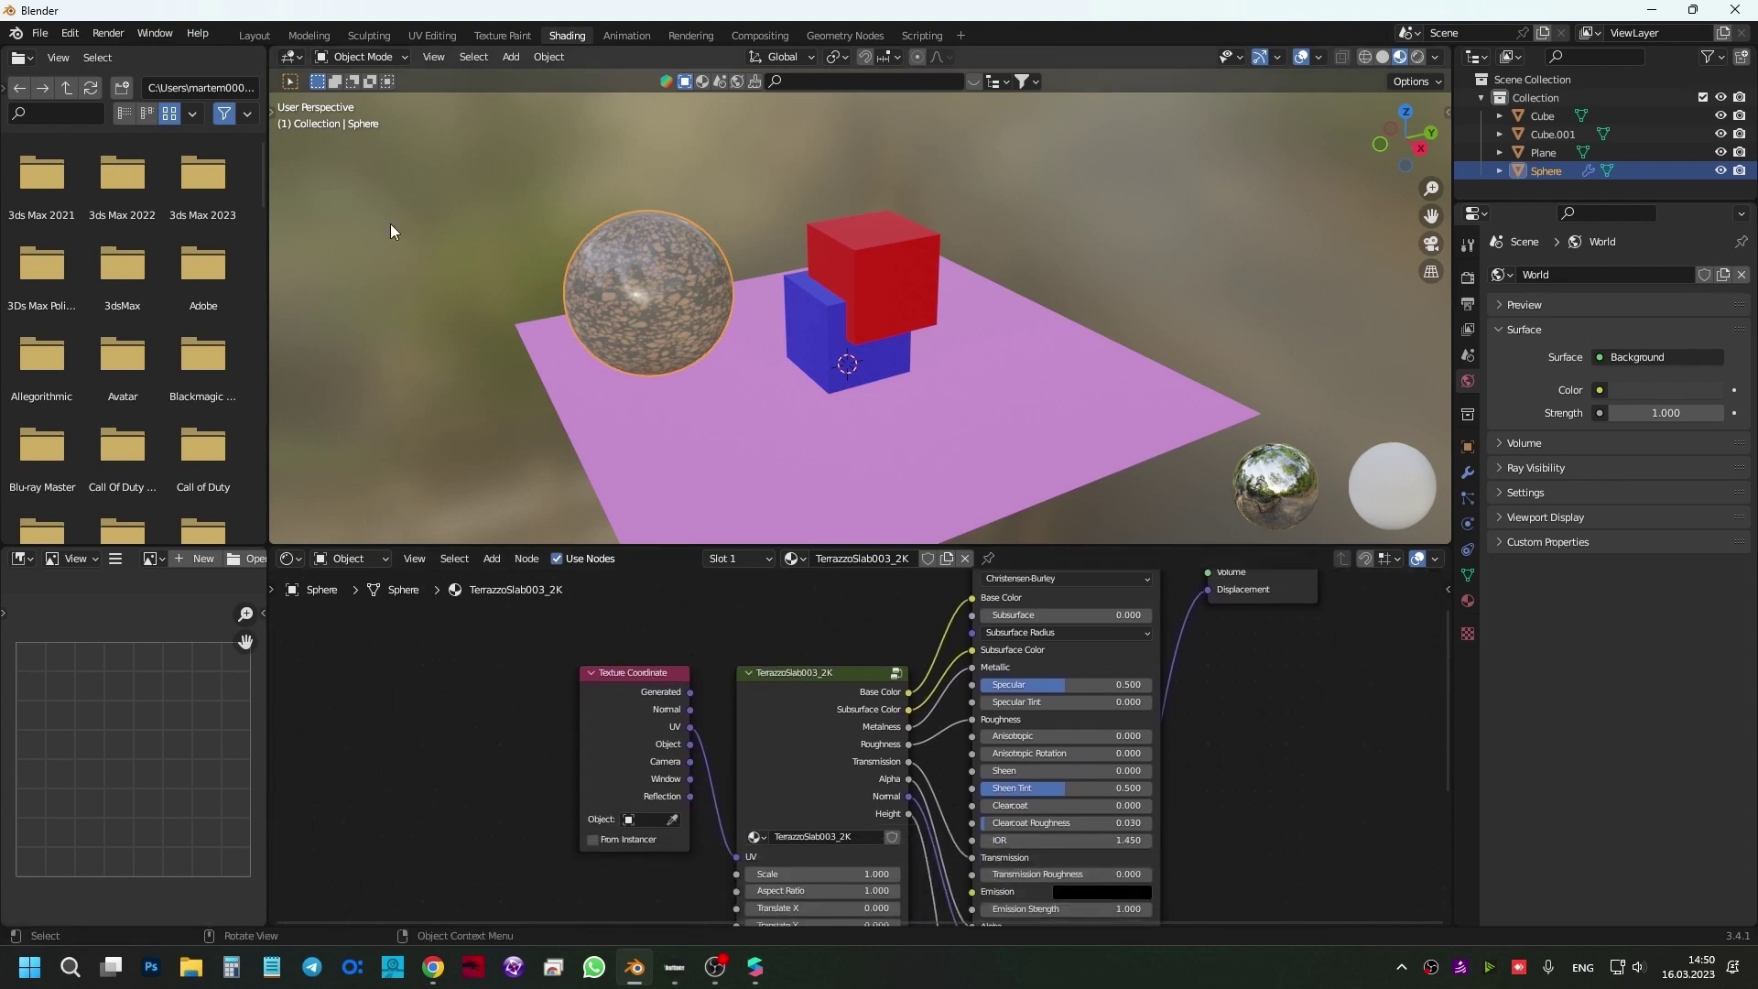
left_click(256, 36)
mouse_move(655, 255)
middle_mouse_down()
mouse_move(734, 326)
mouse_move(591, 342)
mouse_move(745, 353)
mouse_move(724, 338)
middle_mouse_up()
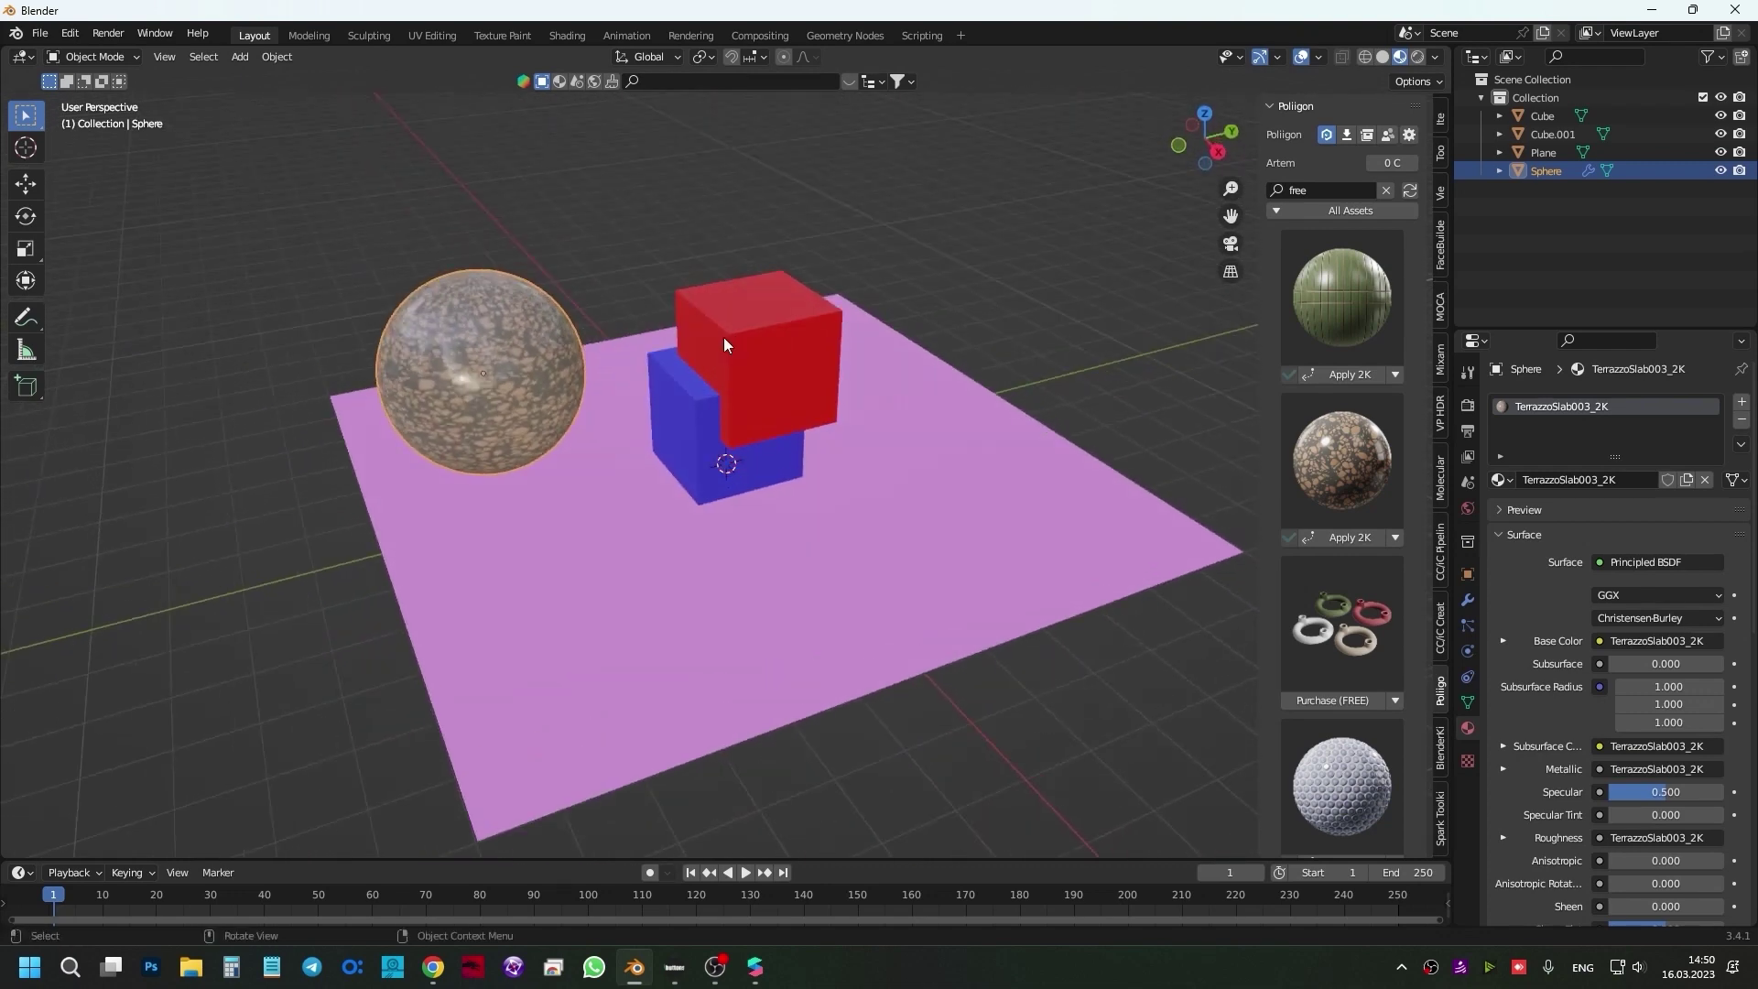
- Start a glTF 2.0 export to the Desktop with Apply Modifiers enabled
left_click(41, 33)
left_click(53, 33)
mouse_move(82, 298)
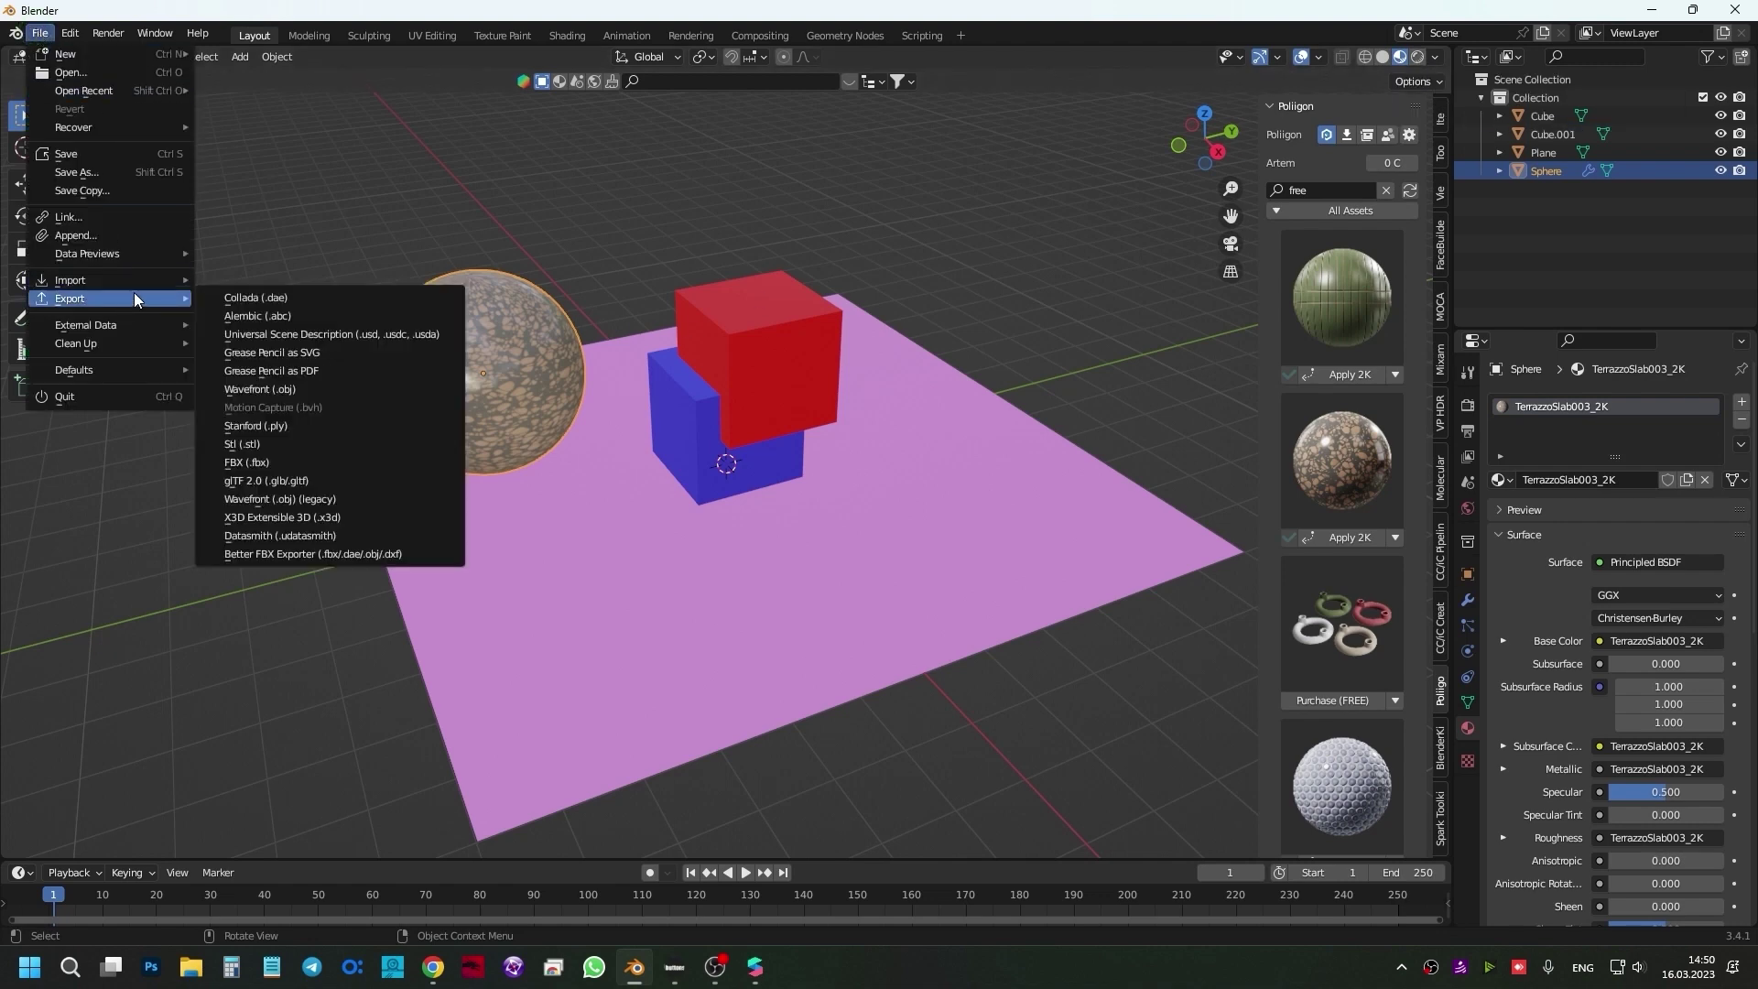
left_click(355, 480)
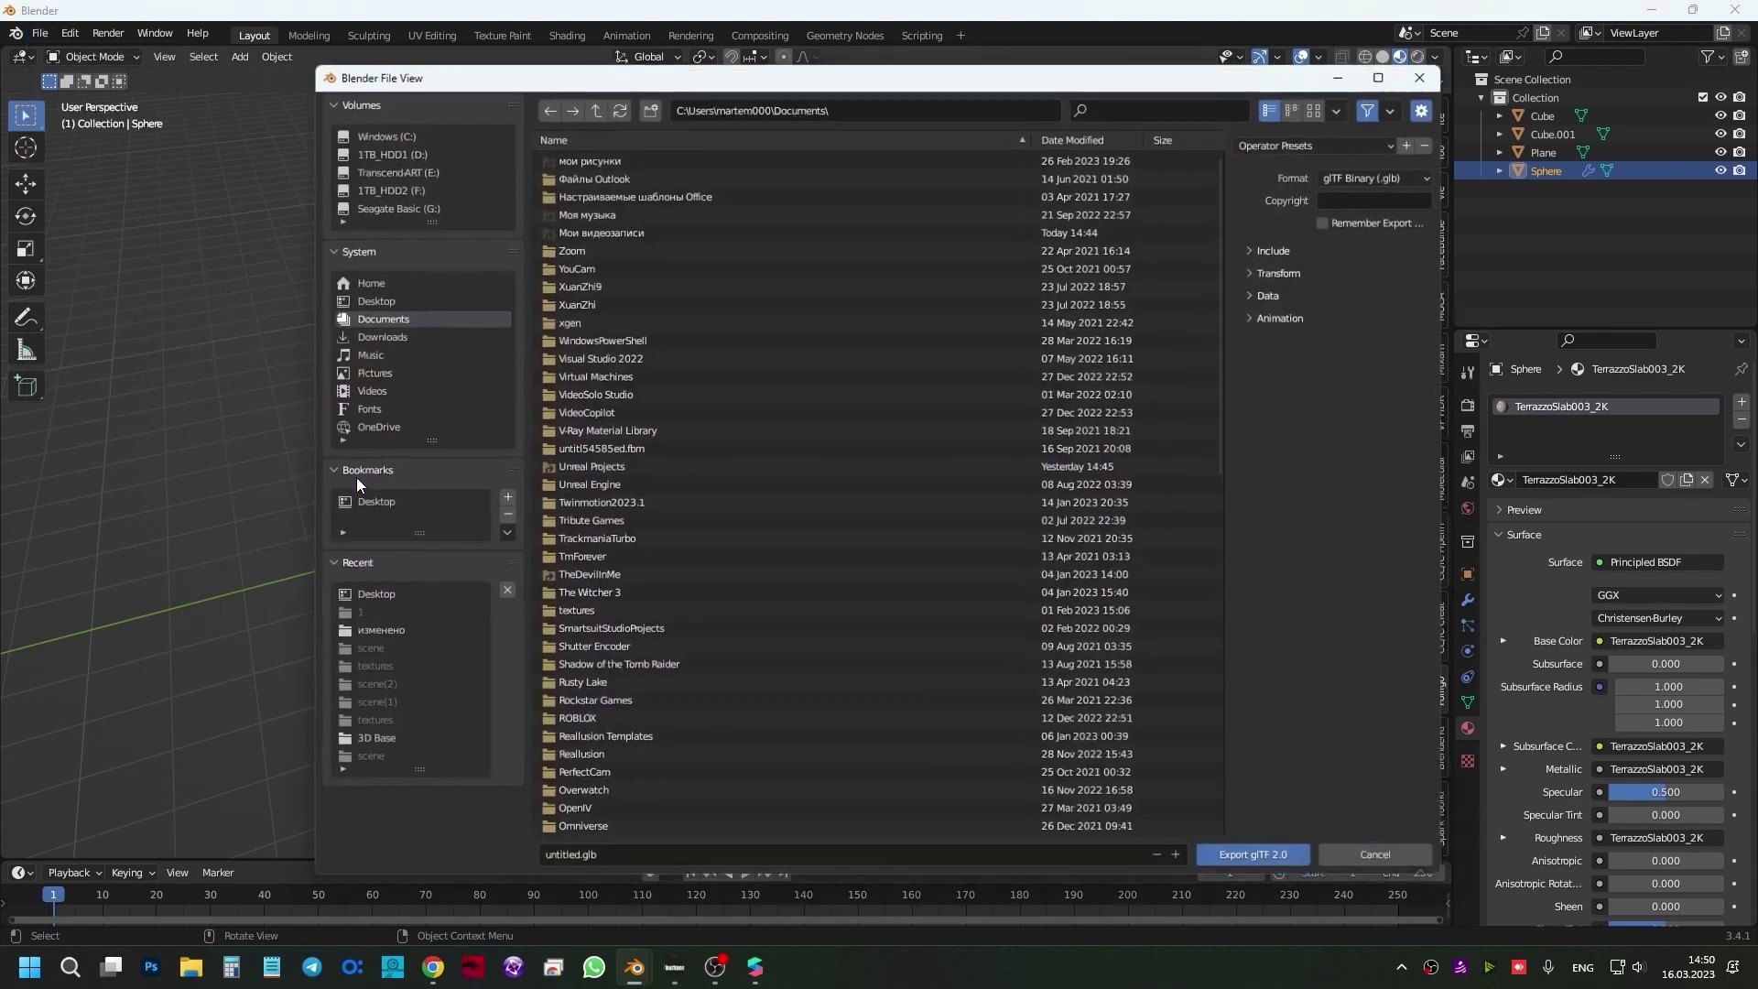
left_click(397, 299)
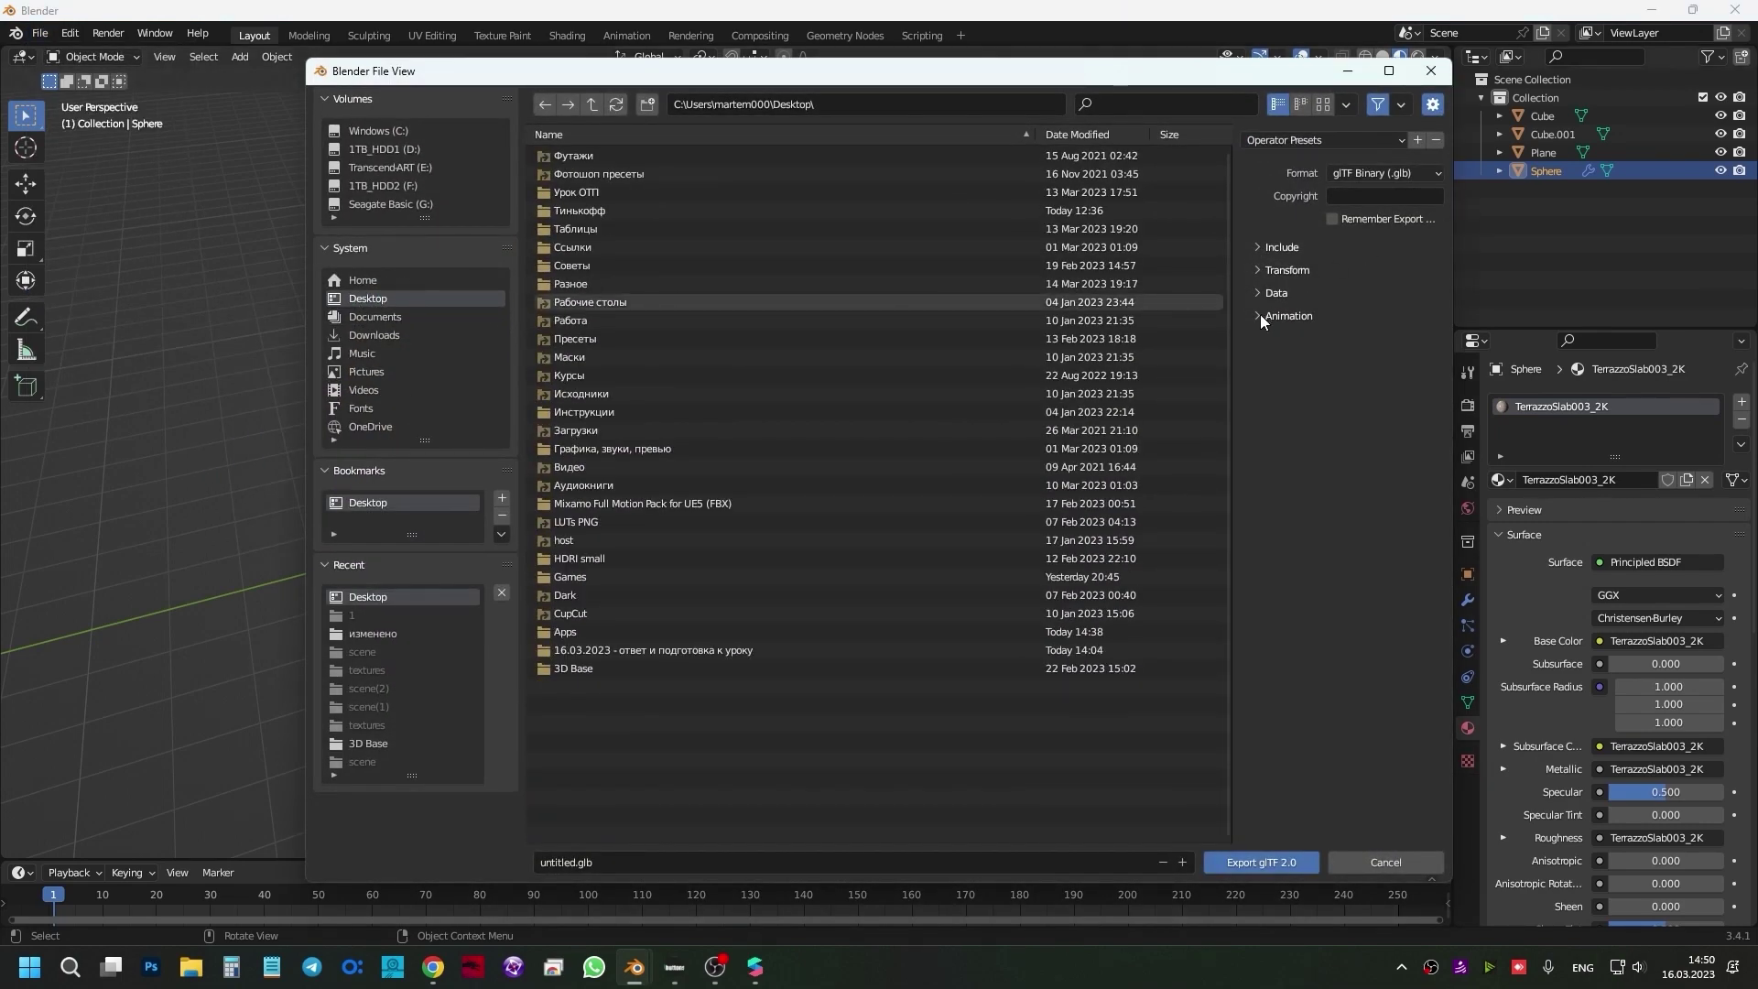
left_click(1255, 270)
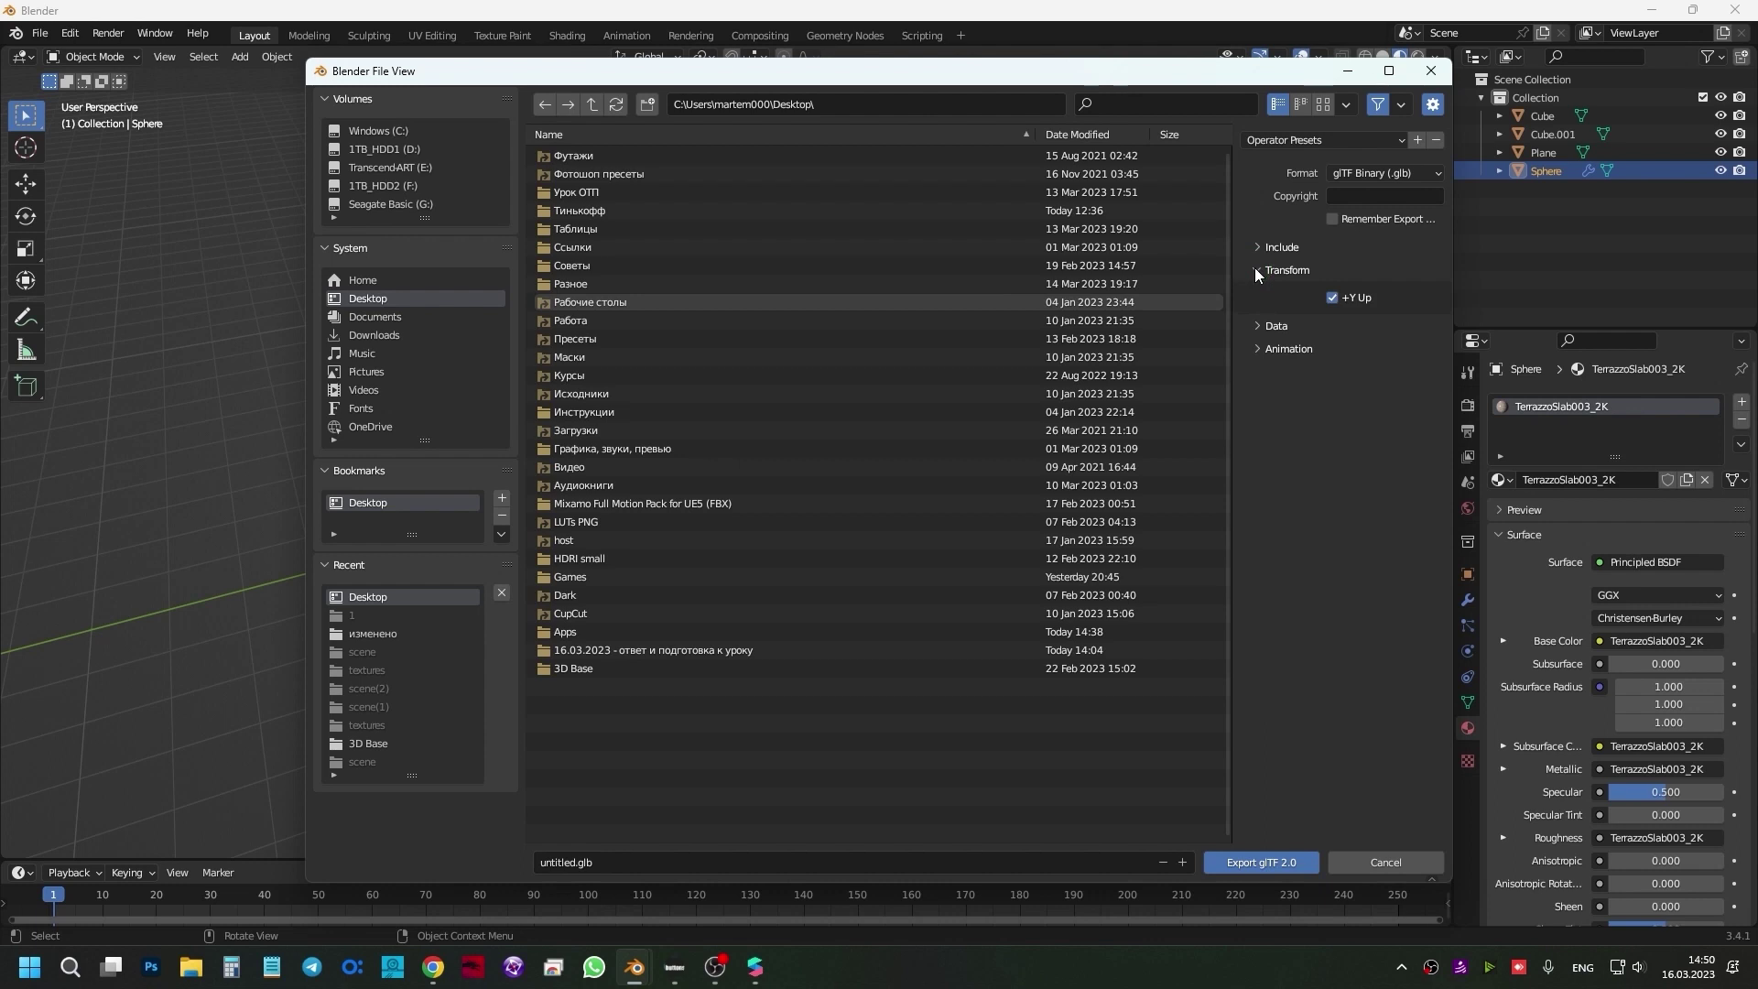
left_click(1259, 327)
left_click(1260, 349)
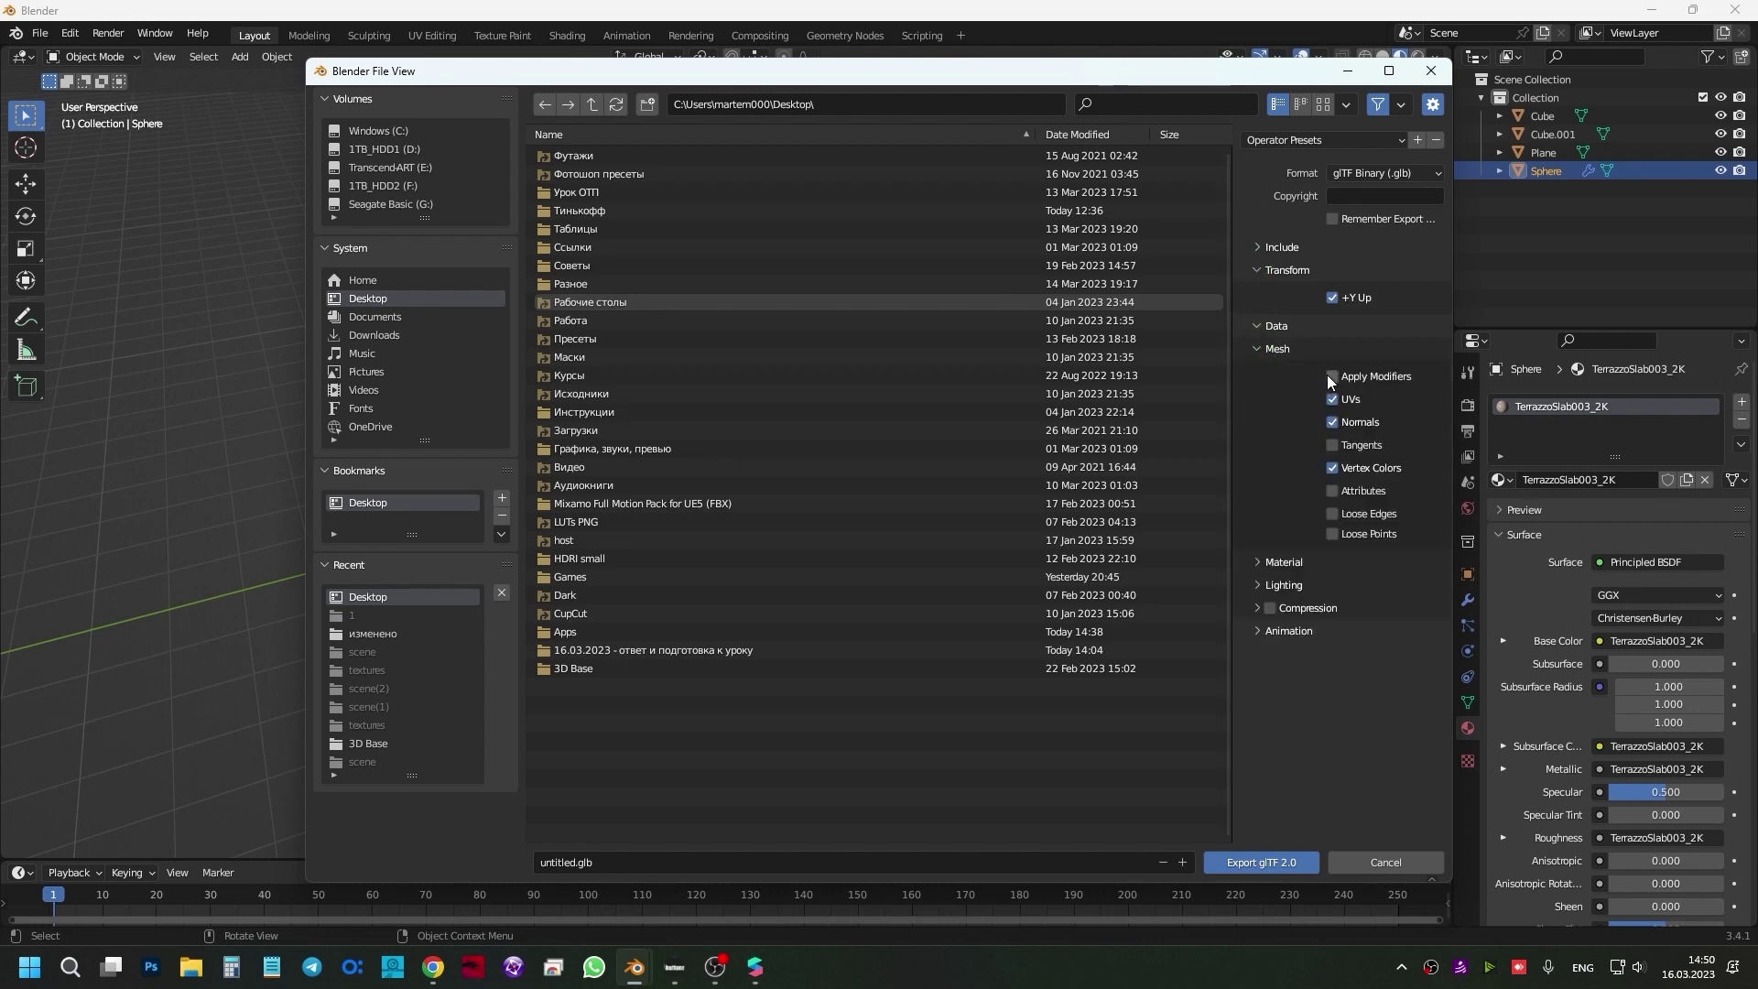
left_click(1332, 378)
left_click(1264, 562)
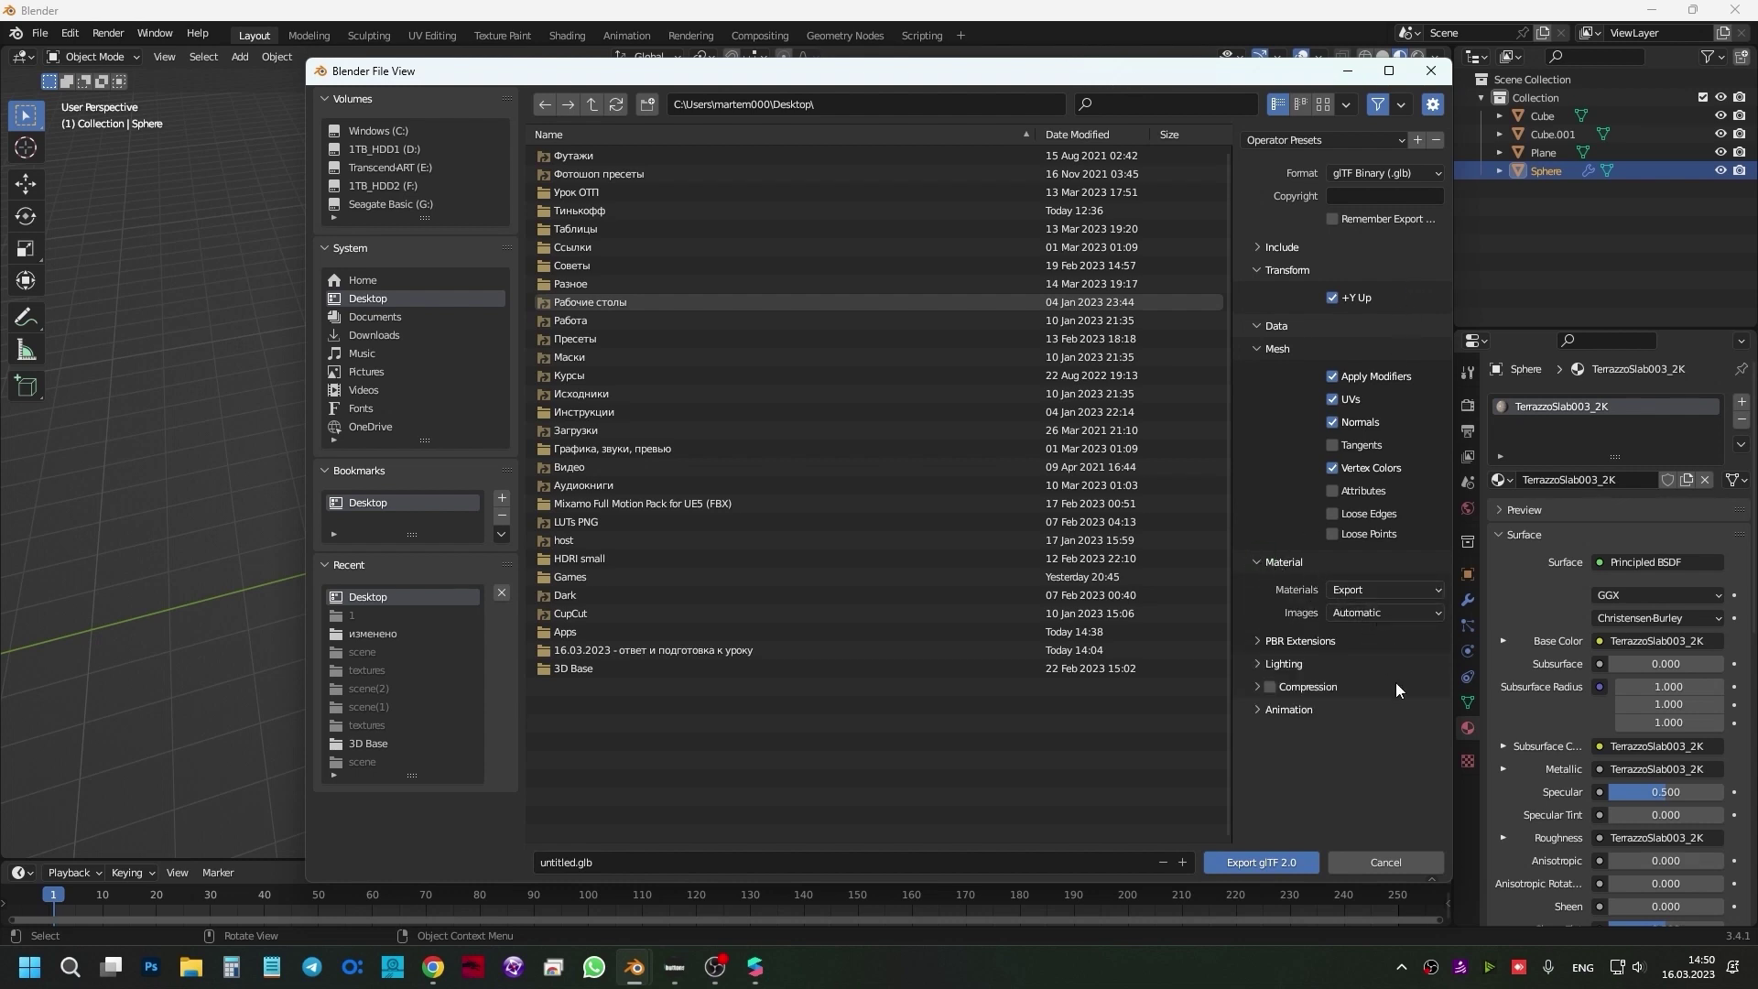
left_click(1253, 714)
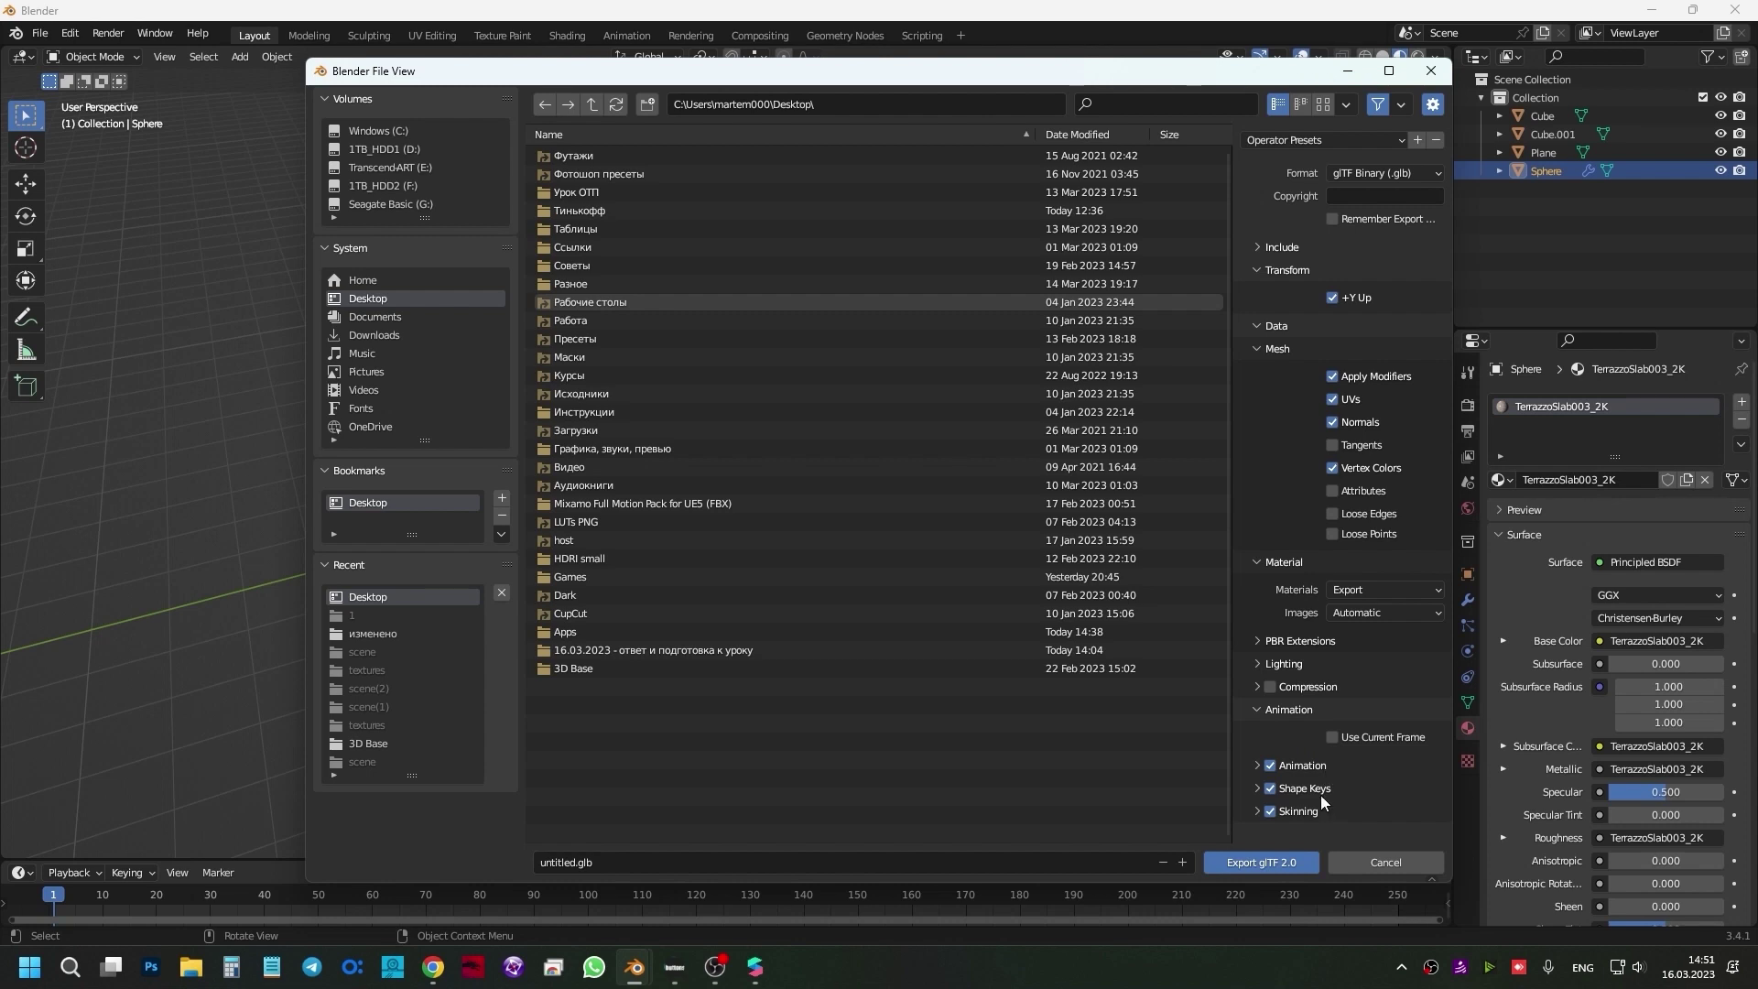
- Name the export file 001.glb and export it
left_click(582, 863)
key("Right")
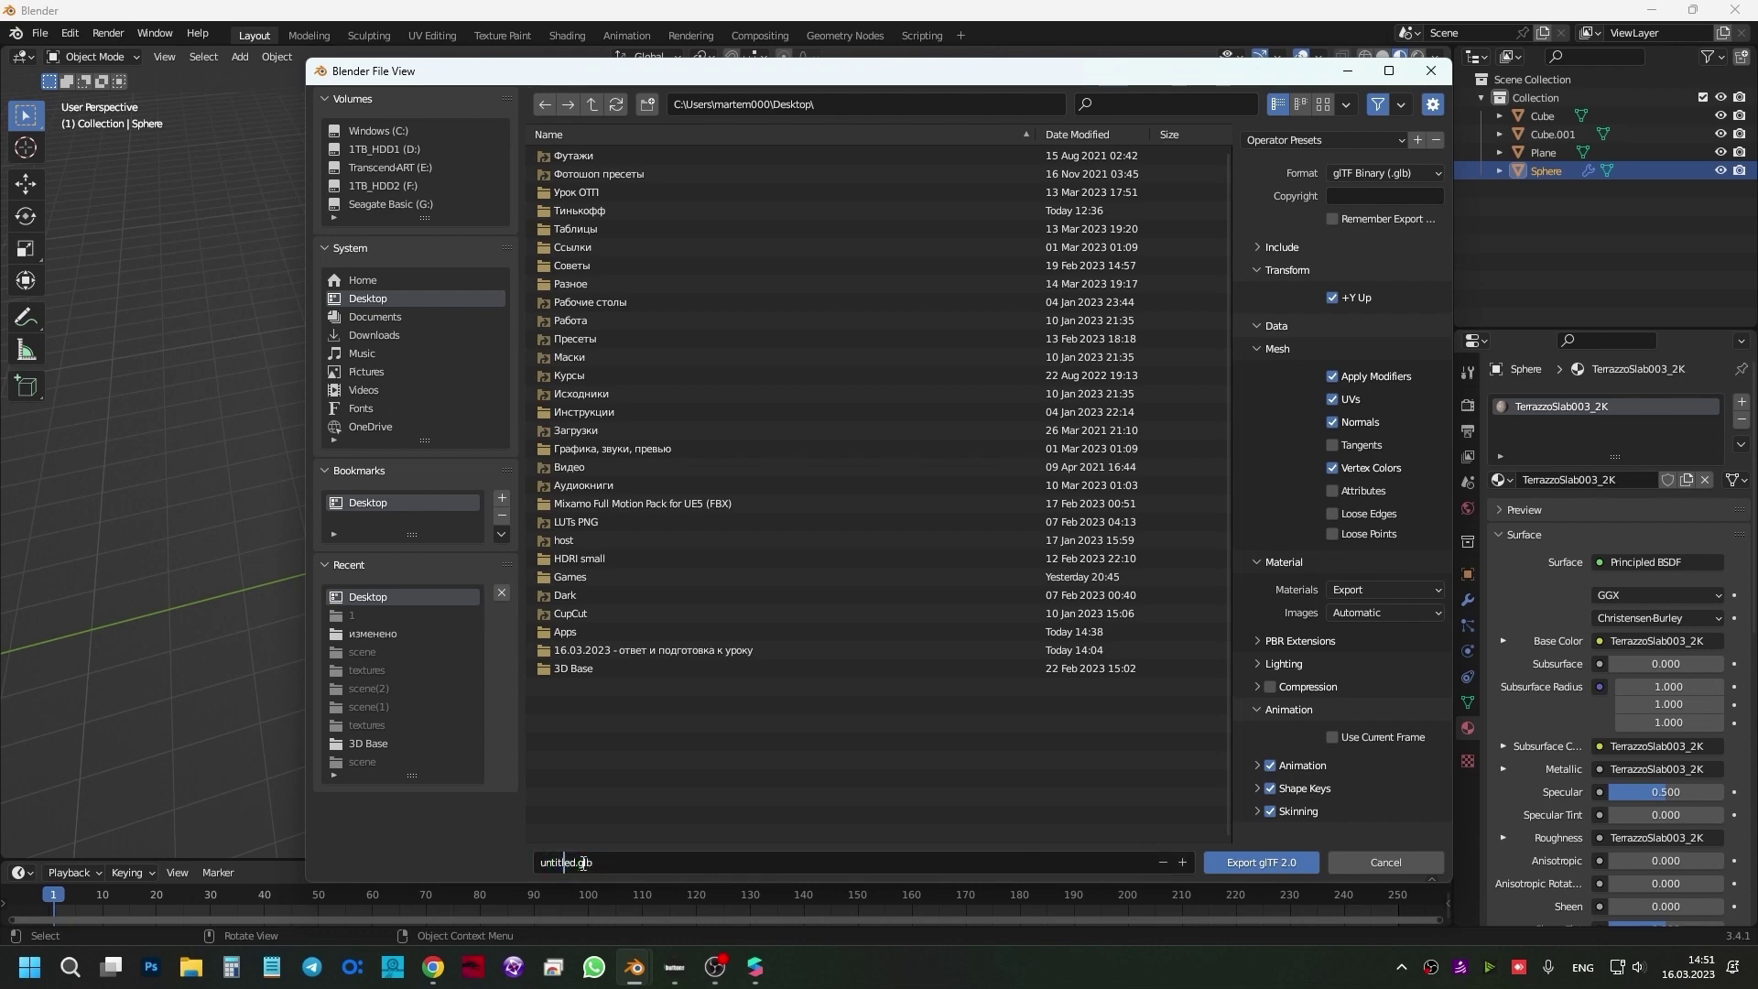
double_click(573, 863)
type("00")
type("1")
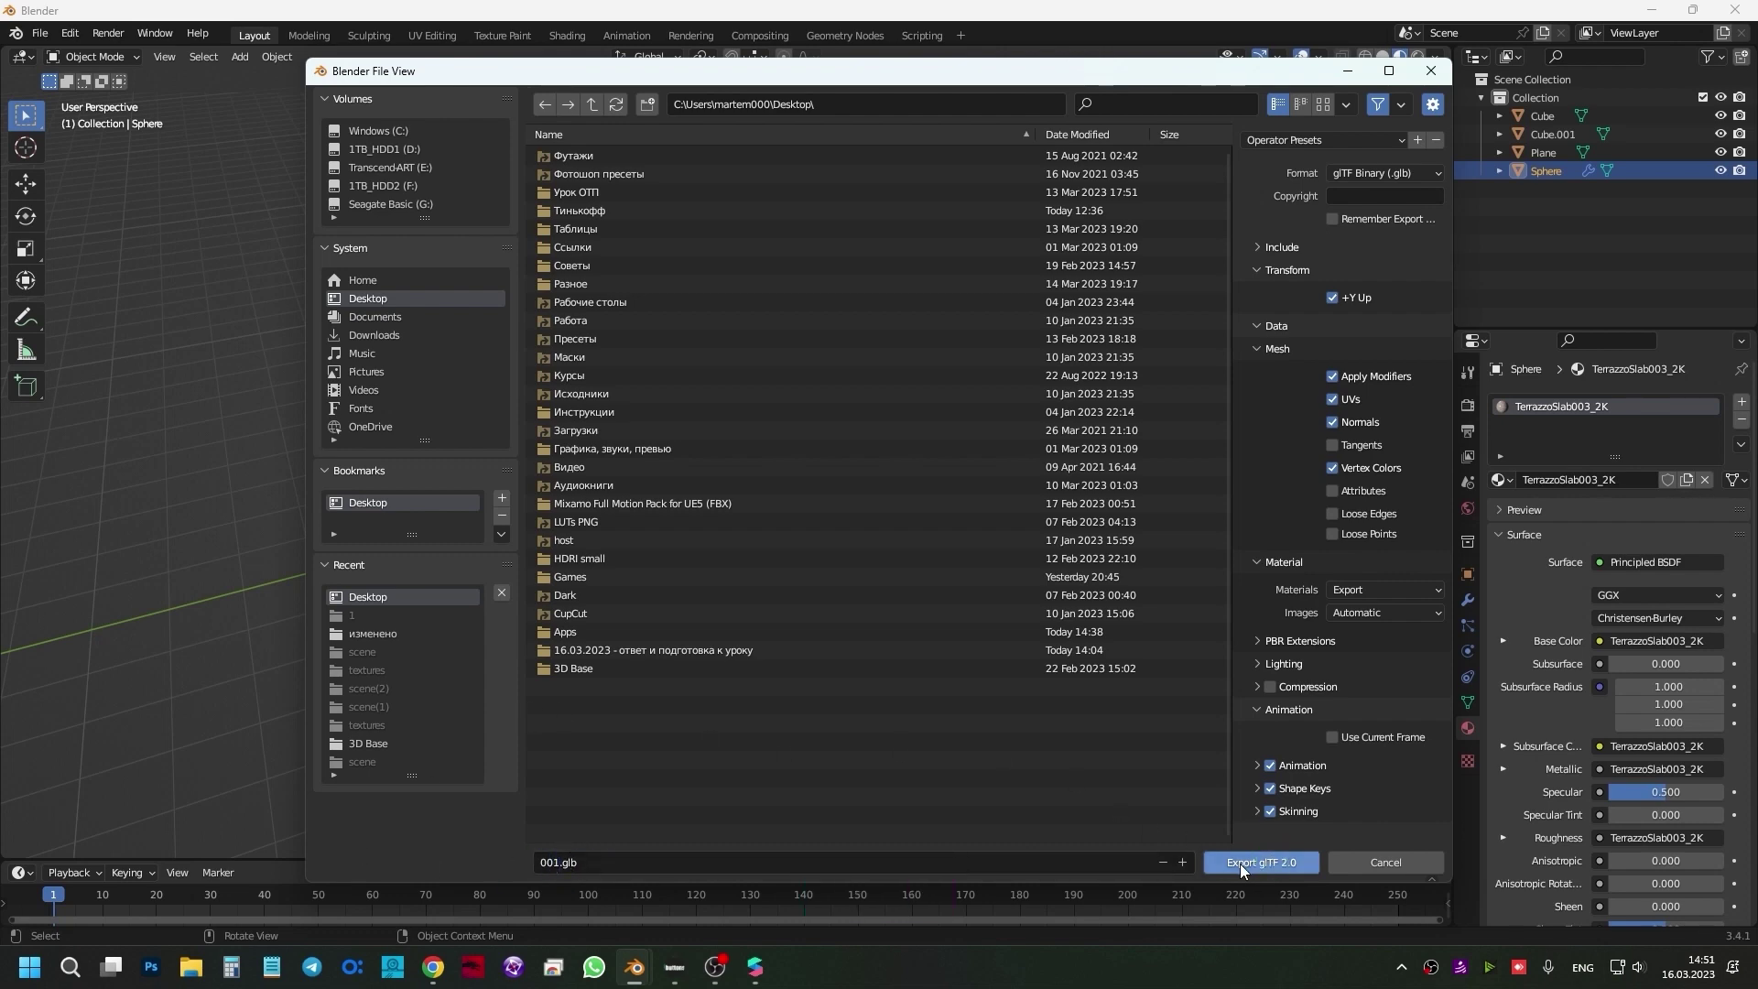
left_click(1239, 862)
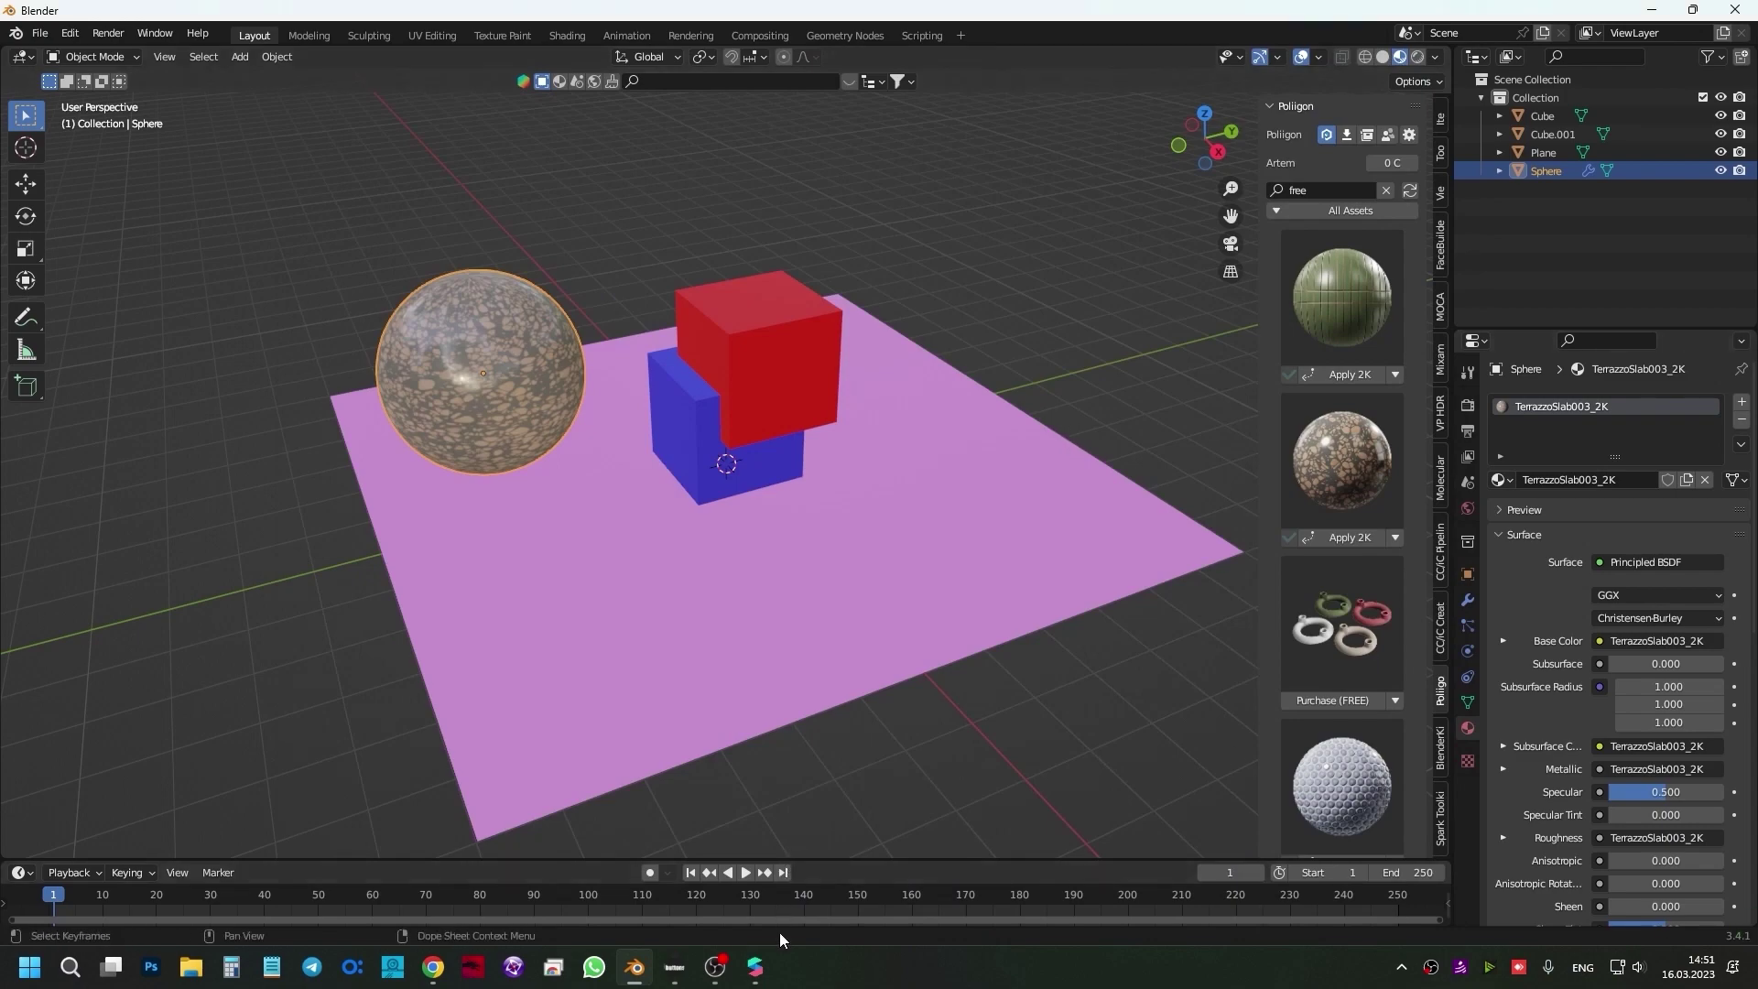
- Start a World Object project in Meta Spark Studio with a plain white preview background
left_click(634, 966)
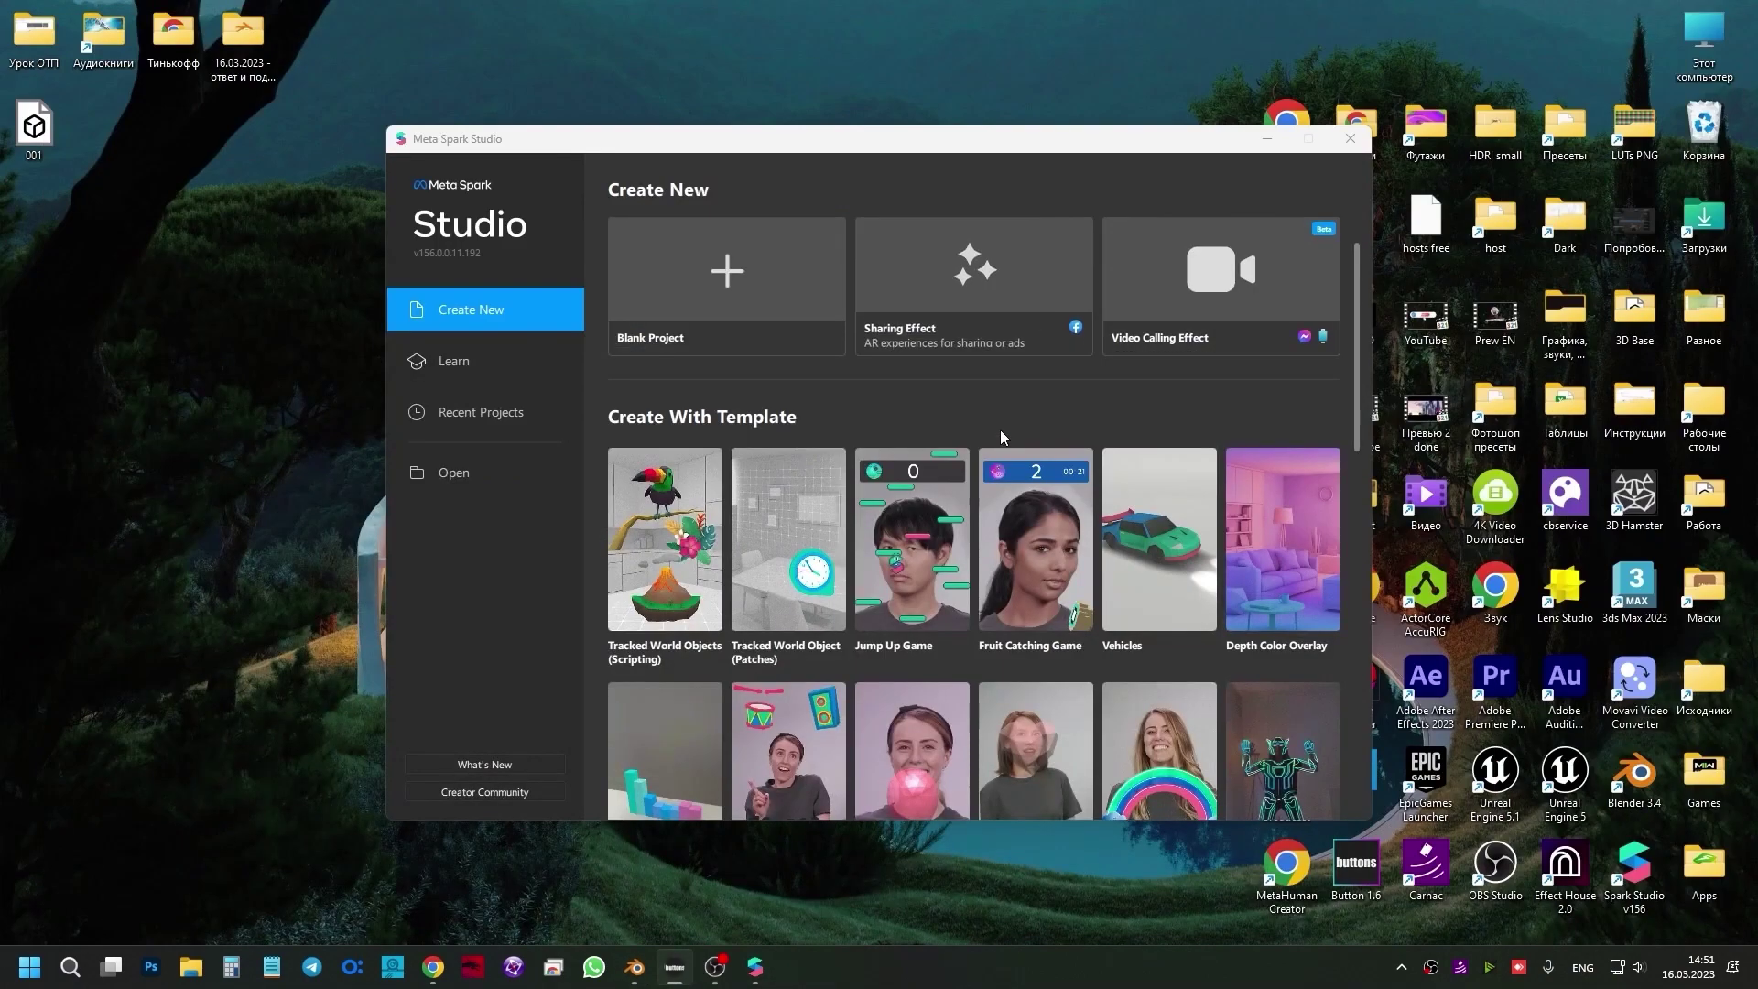
scroll(991, 449, "down", 4)
scroll(985, 447, "down", 1)
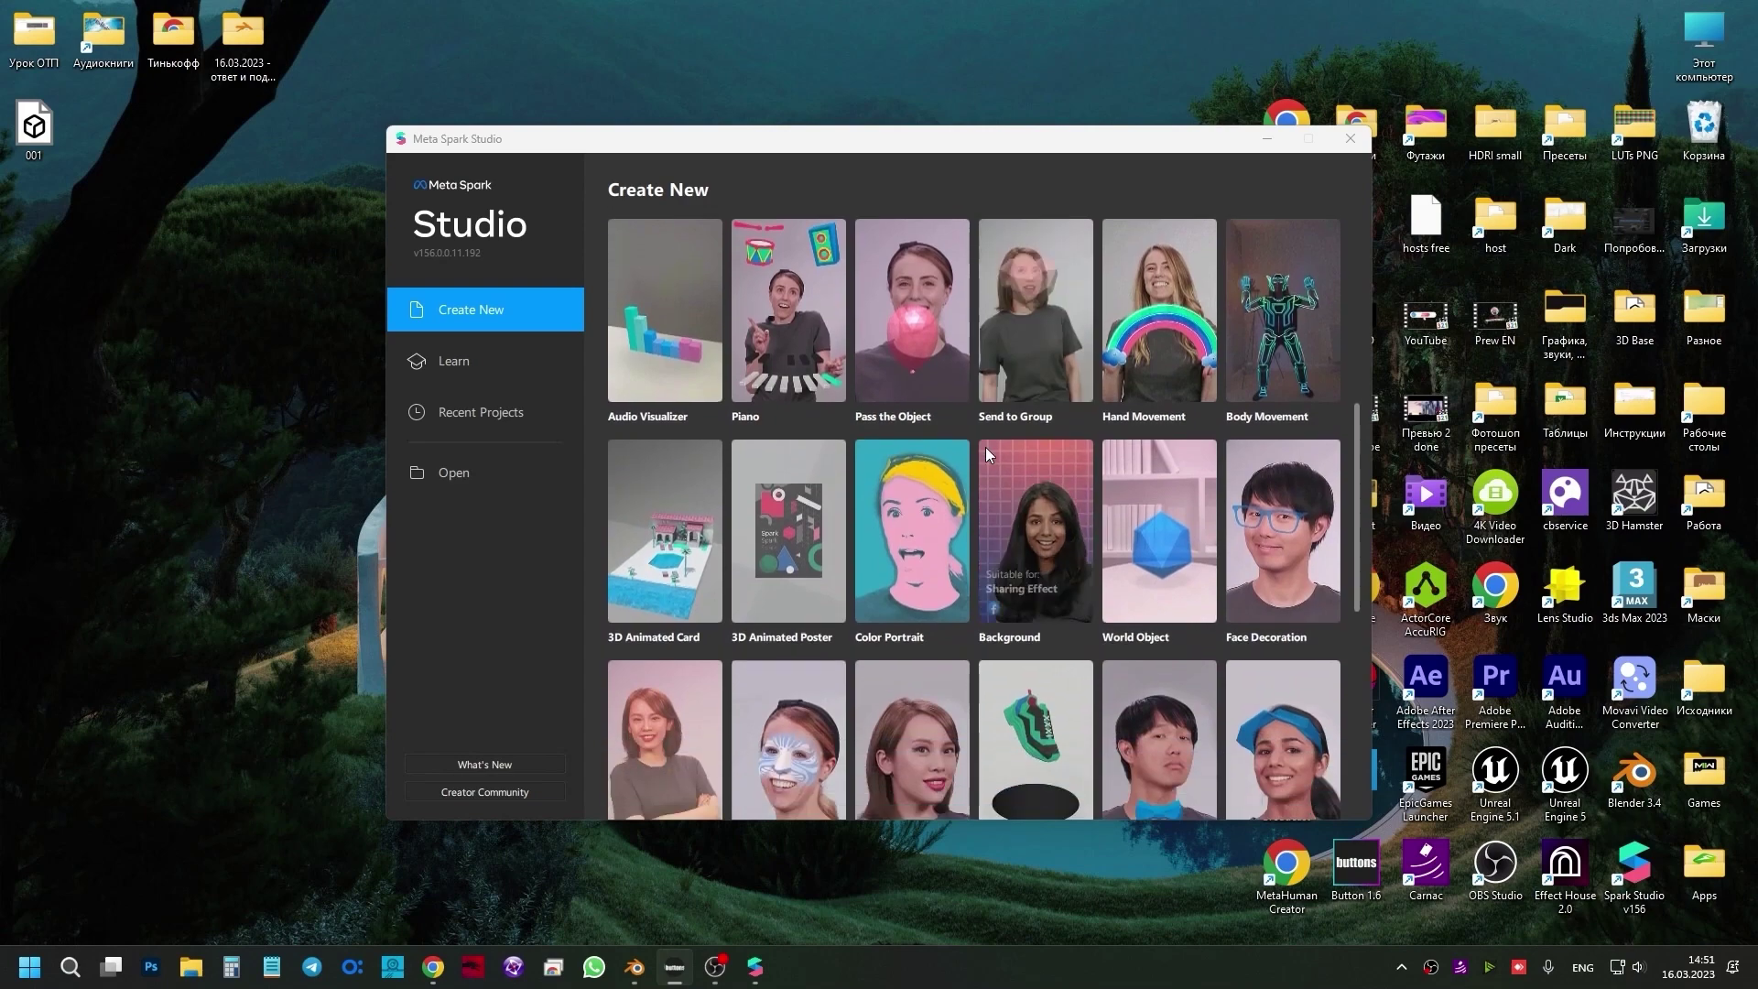
left_click(1180, 549)
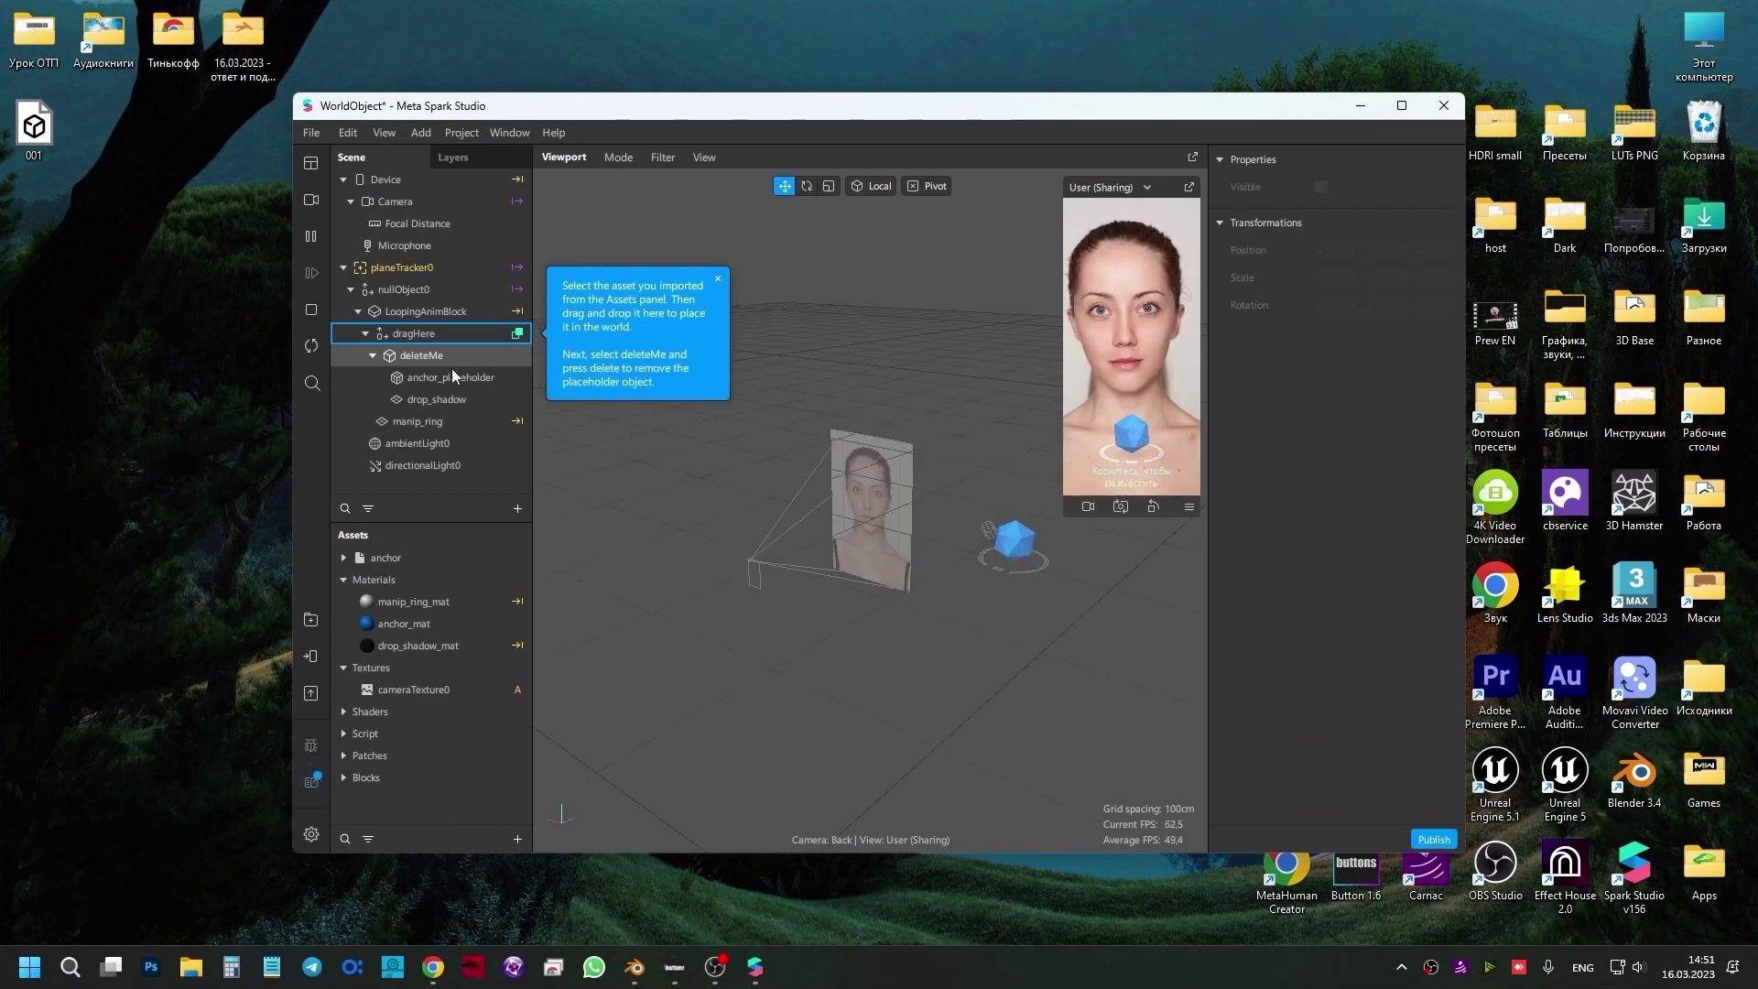
left_click(311, 200)
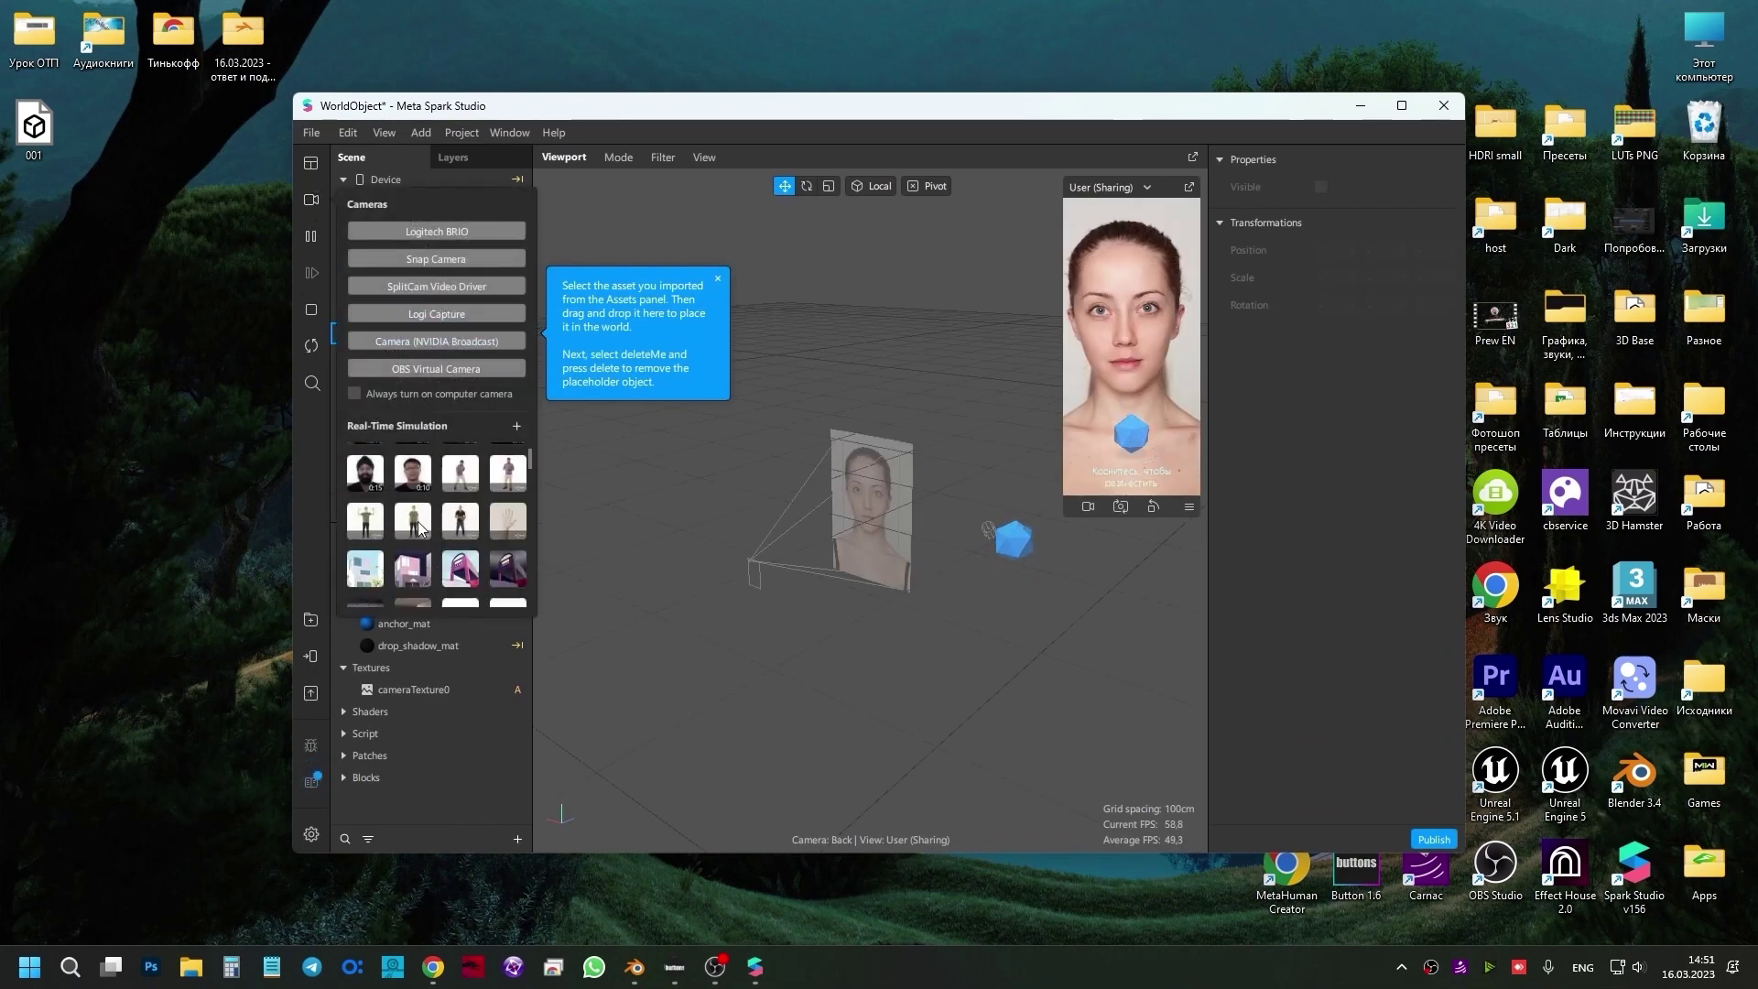
scroll(420, 528, "down", 1)
left_click(461, 526)
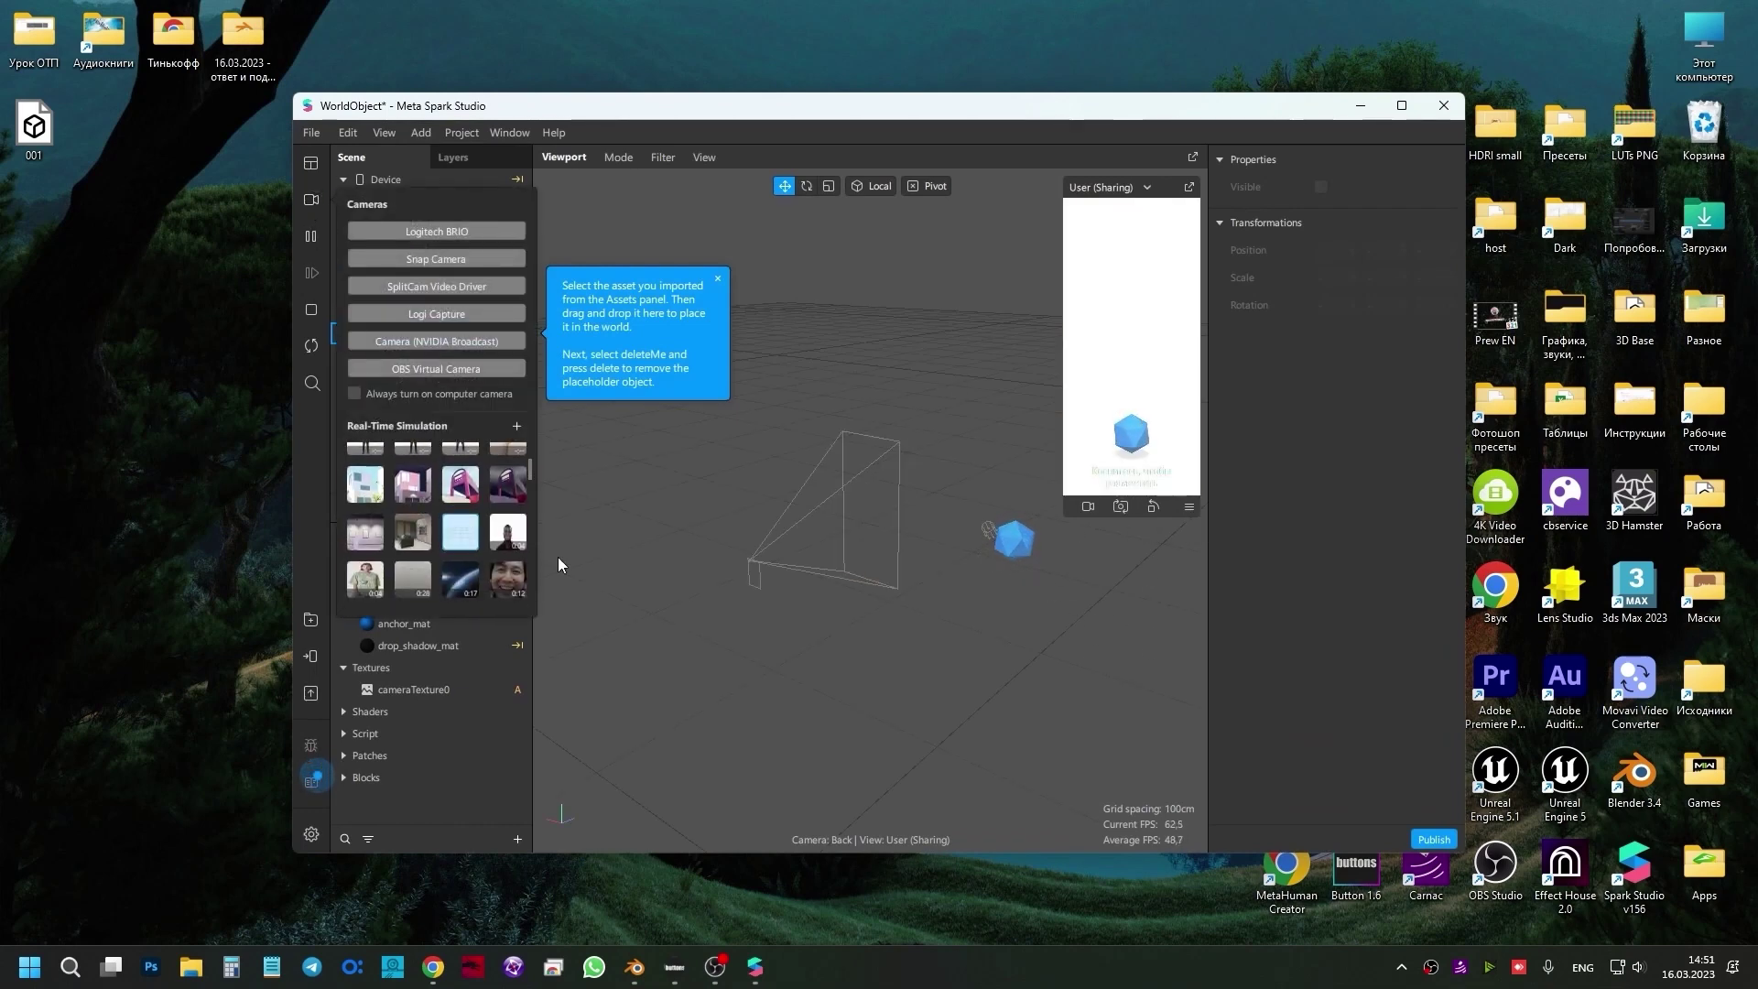
left_click(950, 426)
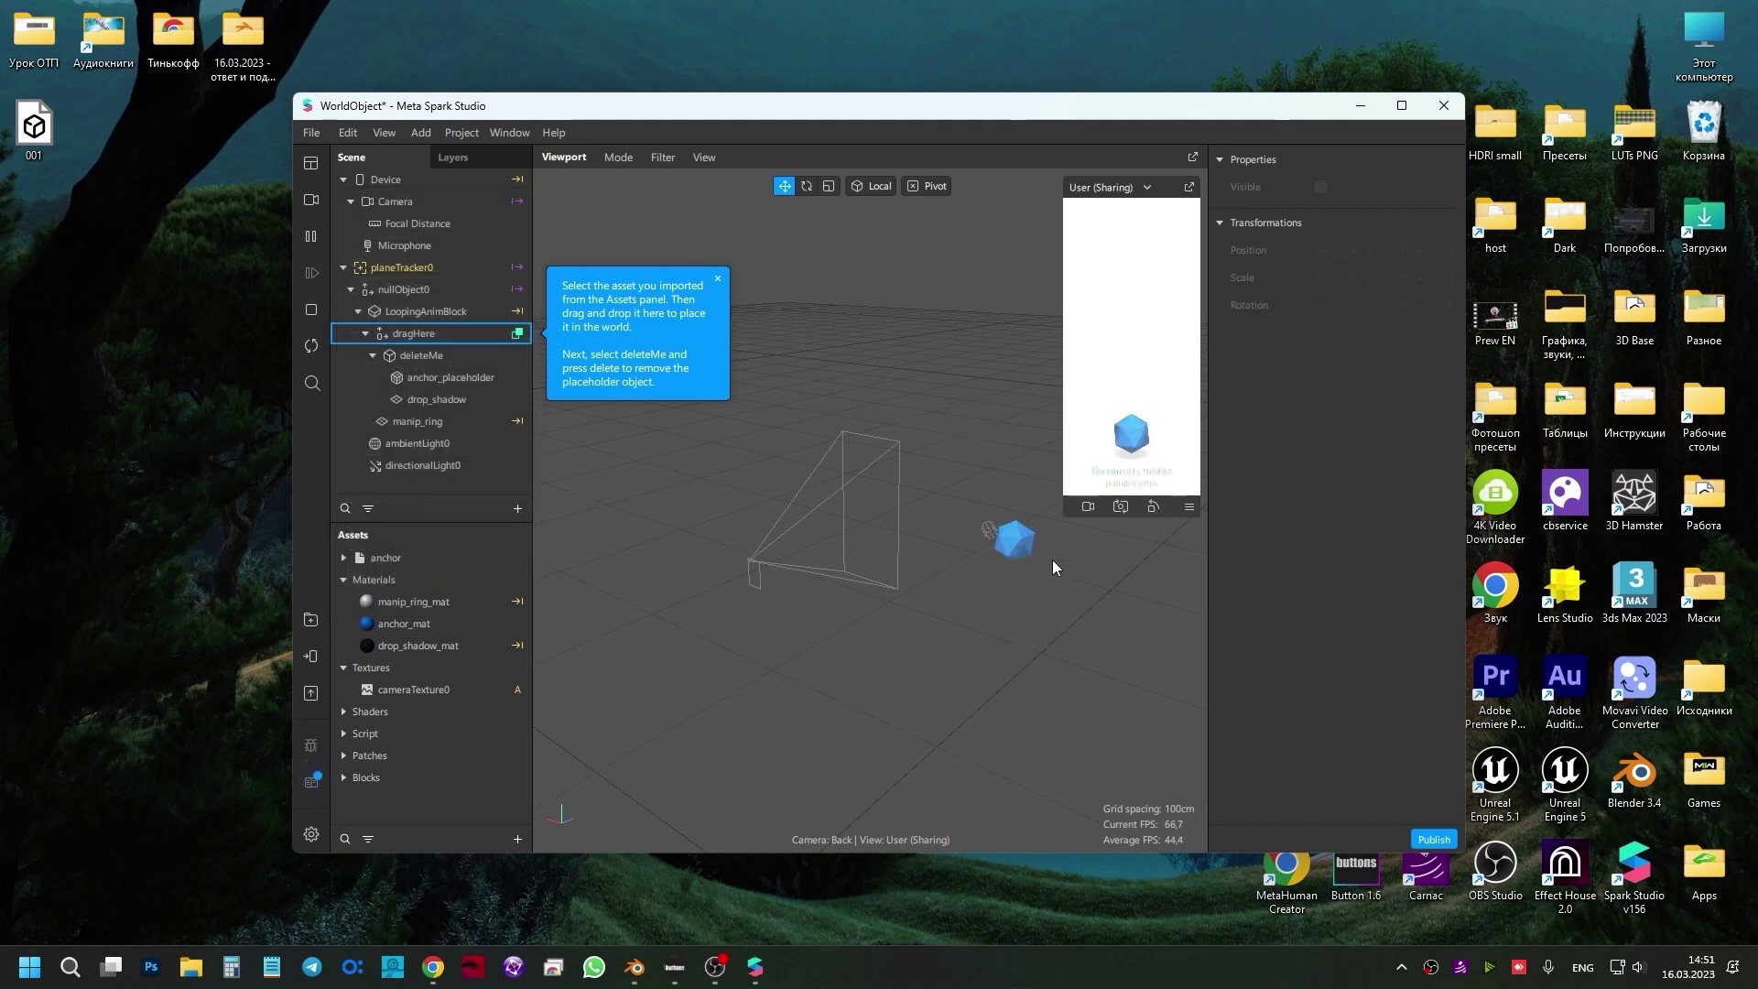
- Delete the deleteMe placeholder and place the imported 001 model under dragHere
left_click(417, 360)
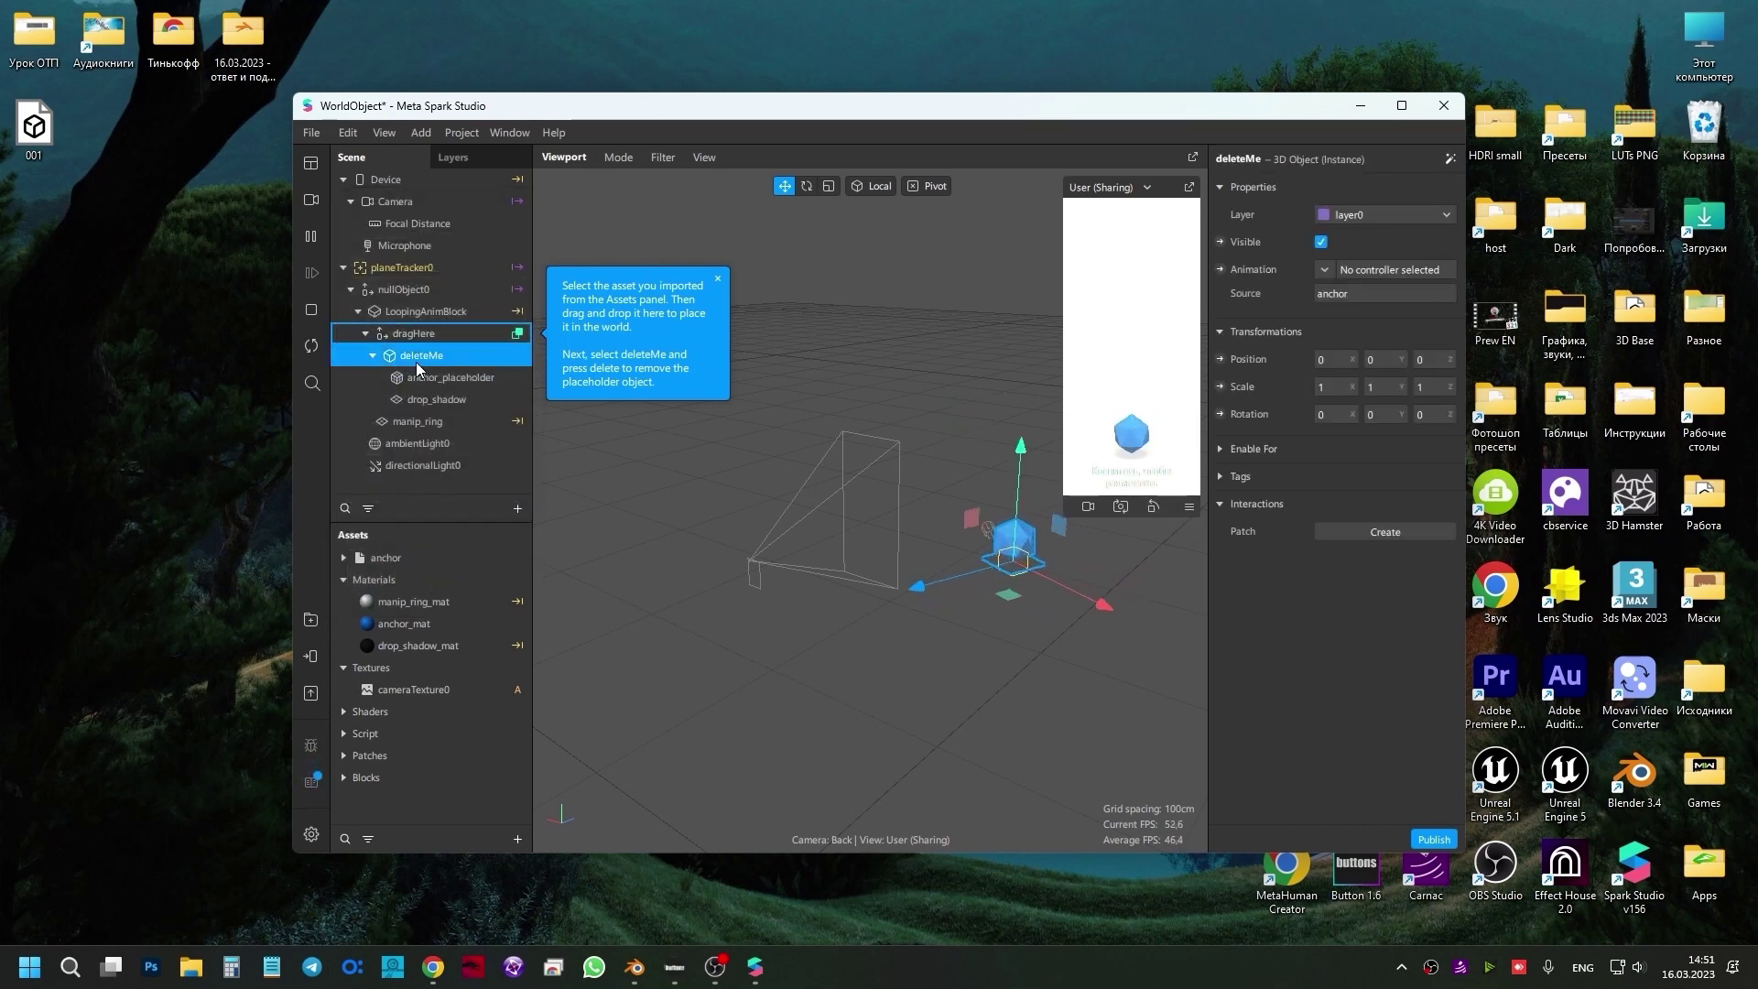
key("Delete")
left_click_drag(34, 125, 414, 789)
double_click(412, 578)
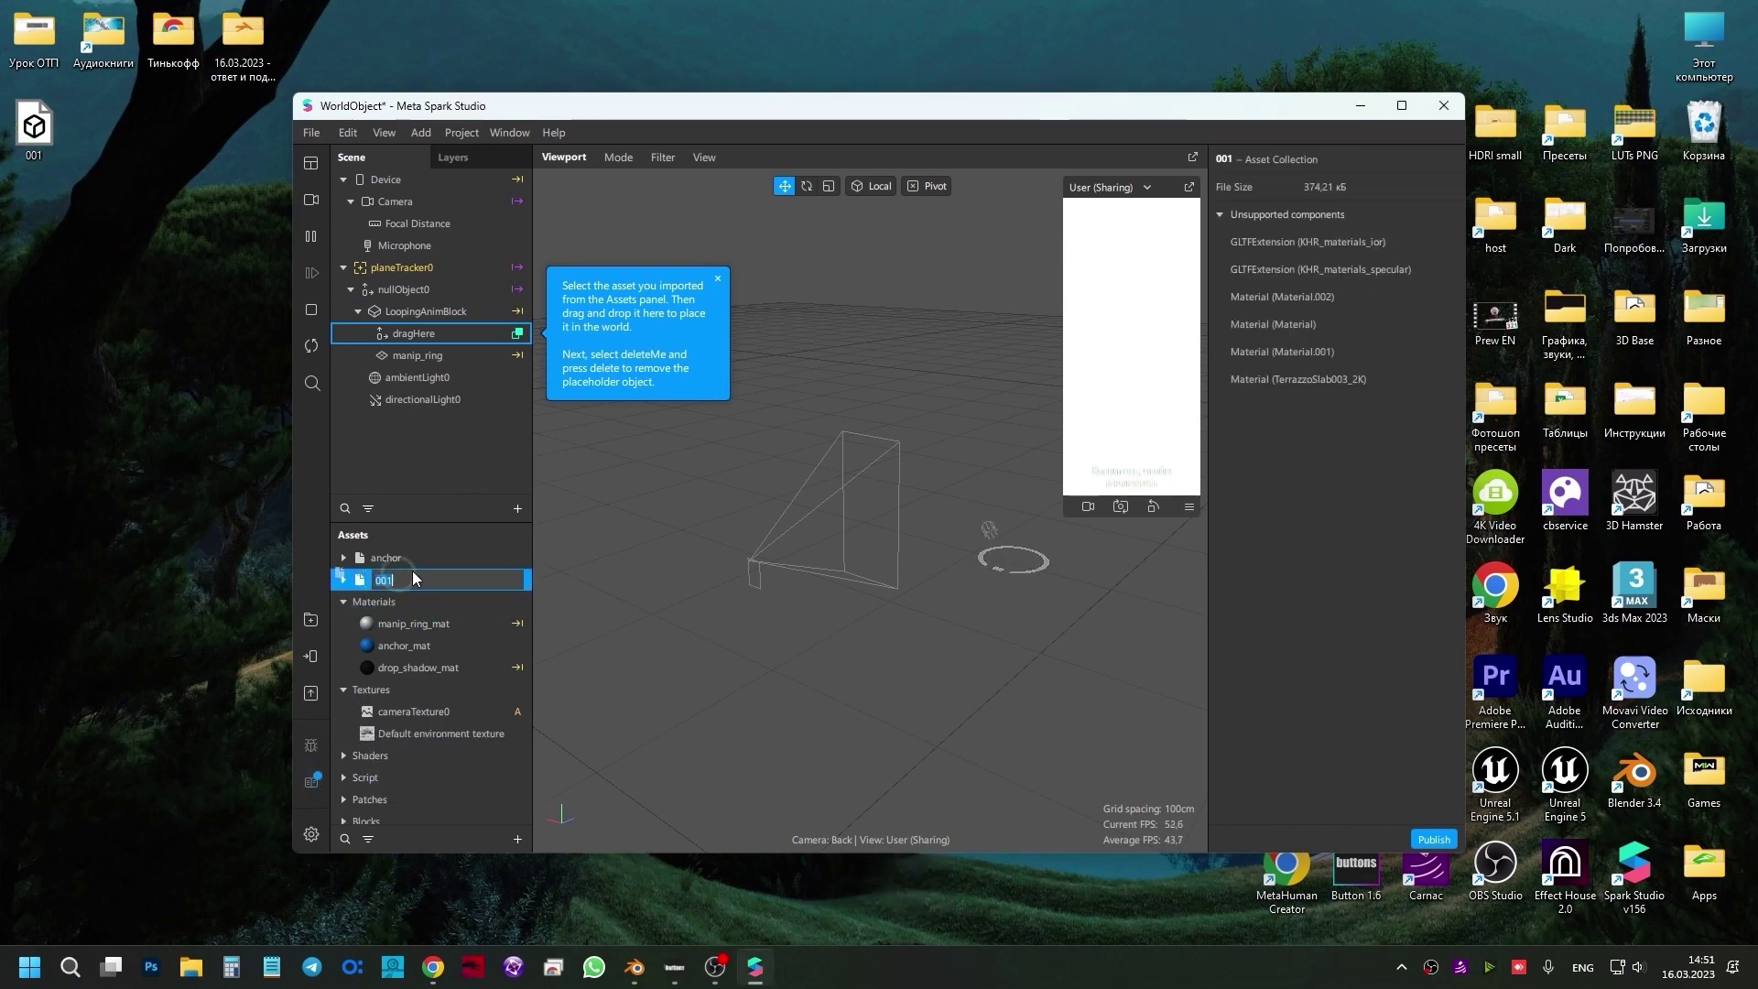
mouse_move(412, 579)
left_mouse_down()
mouse_move(417, 335)
mouse_move(421, 365)
left_mouse_up()
left_click(412, 312)
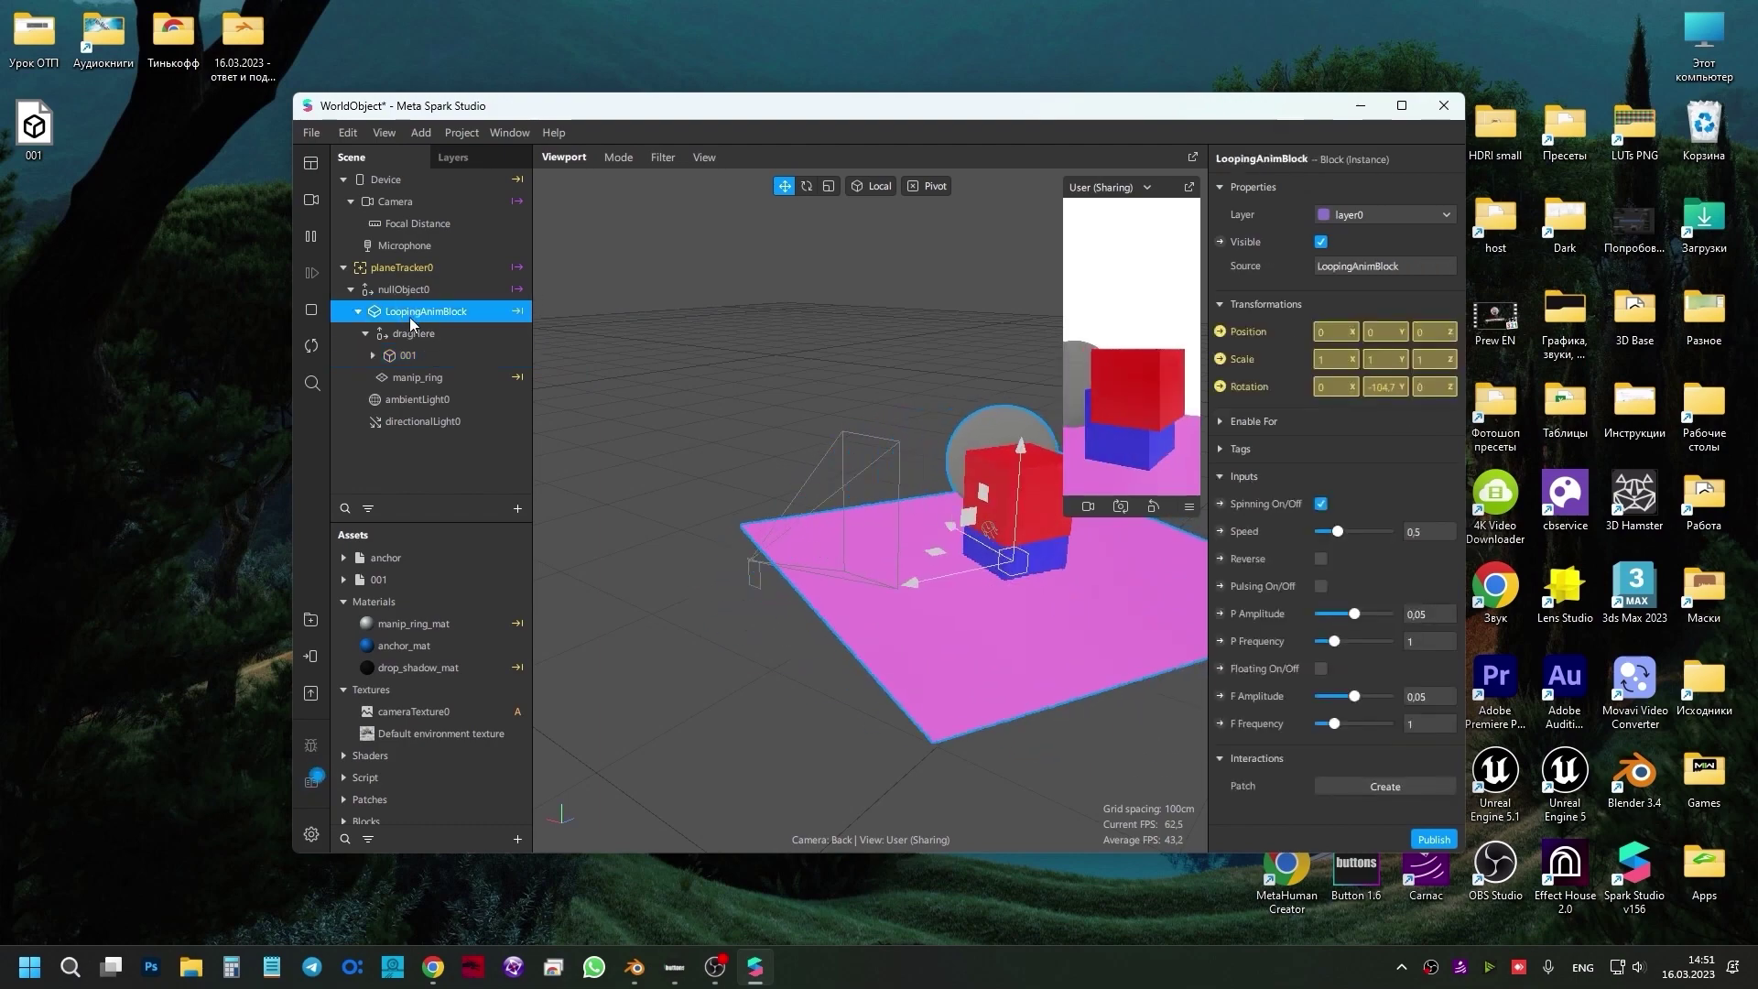
- Turn off LoopingAnimBlock's Spinning and maximize the Spark Studio window
left_click(1320, 504)
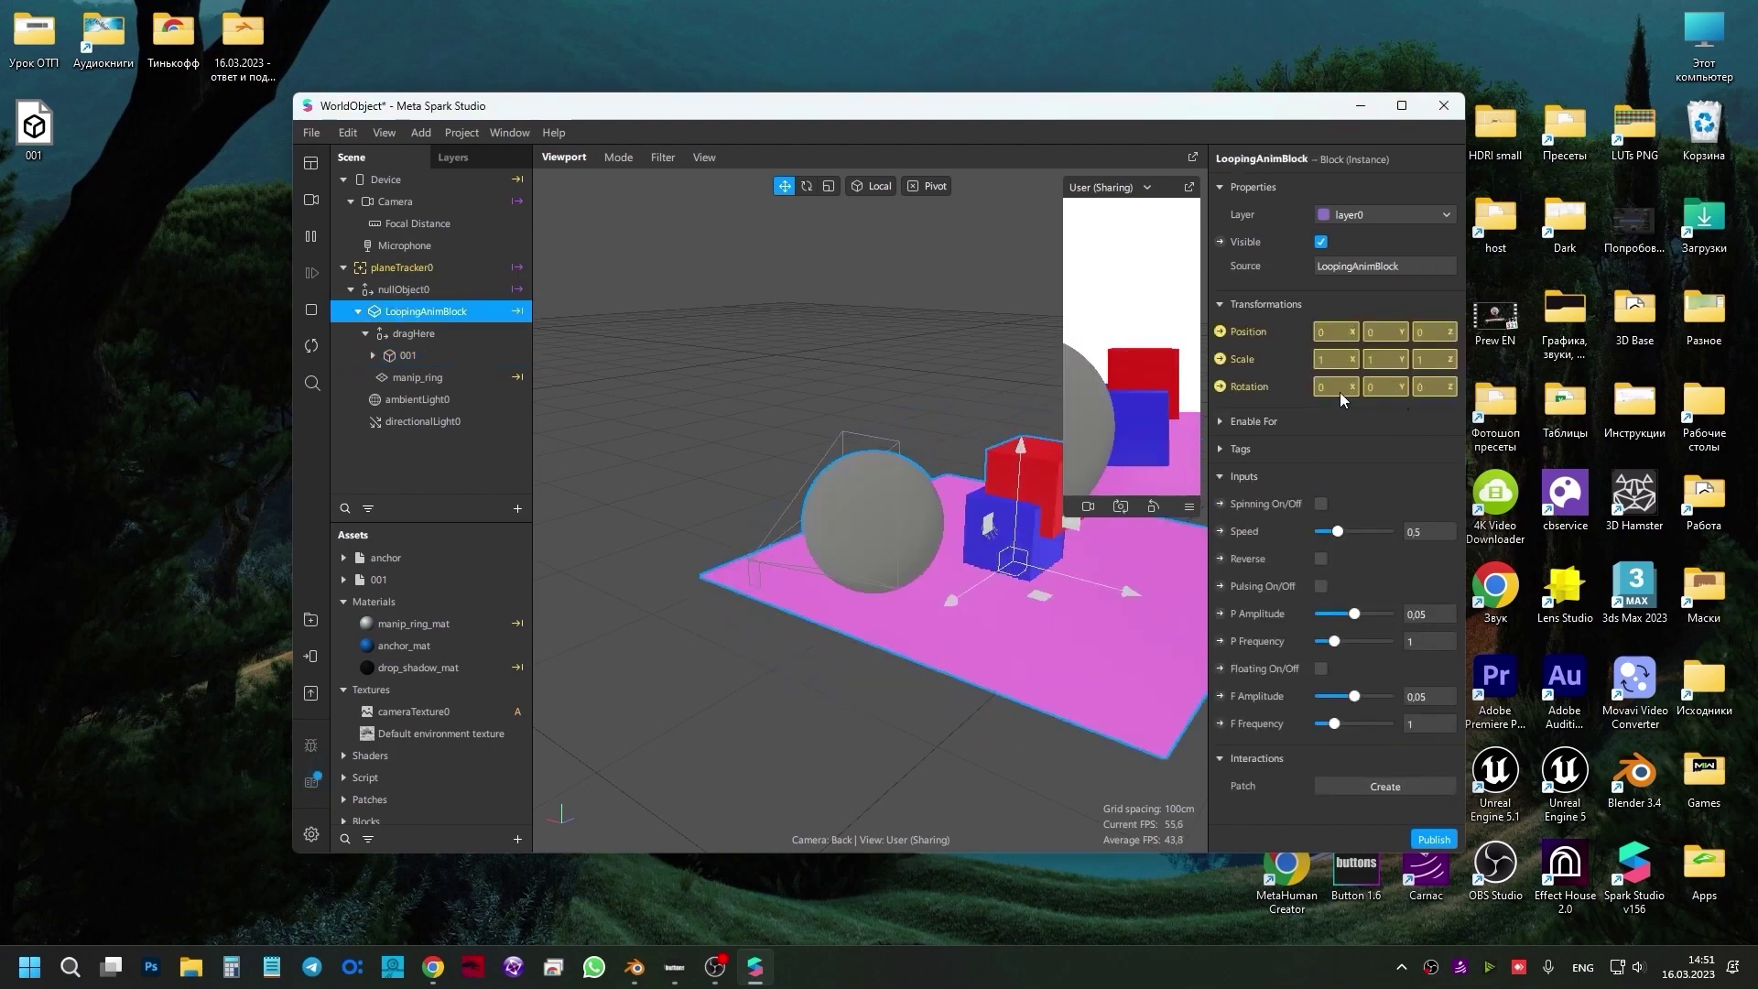
left_click(1400, 106)
scroll(628, 541, "up", 3)
scroll(614, 513, "up", 3)
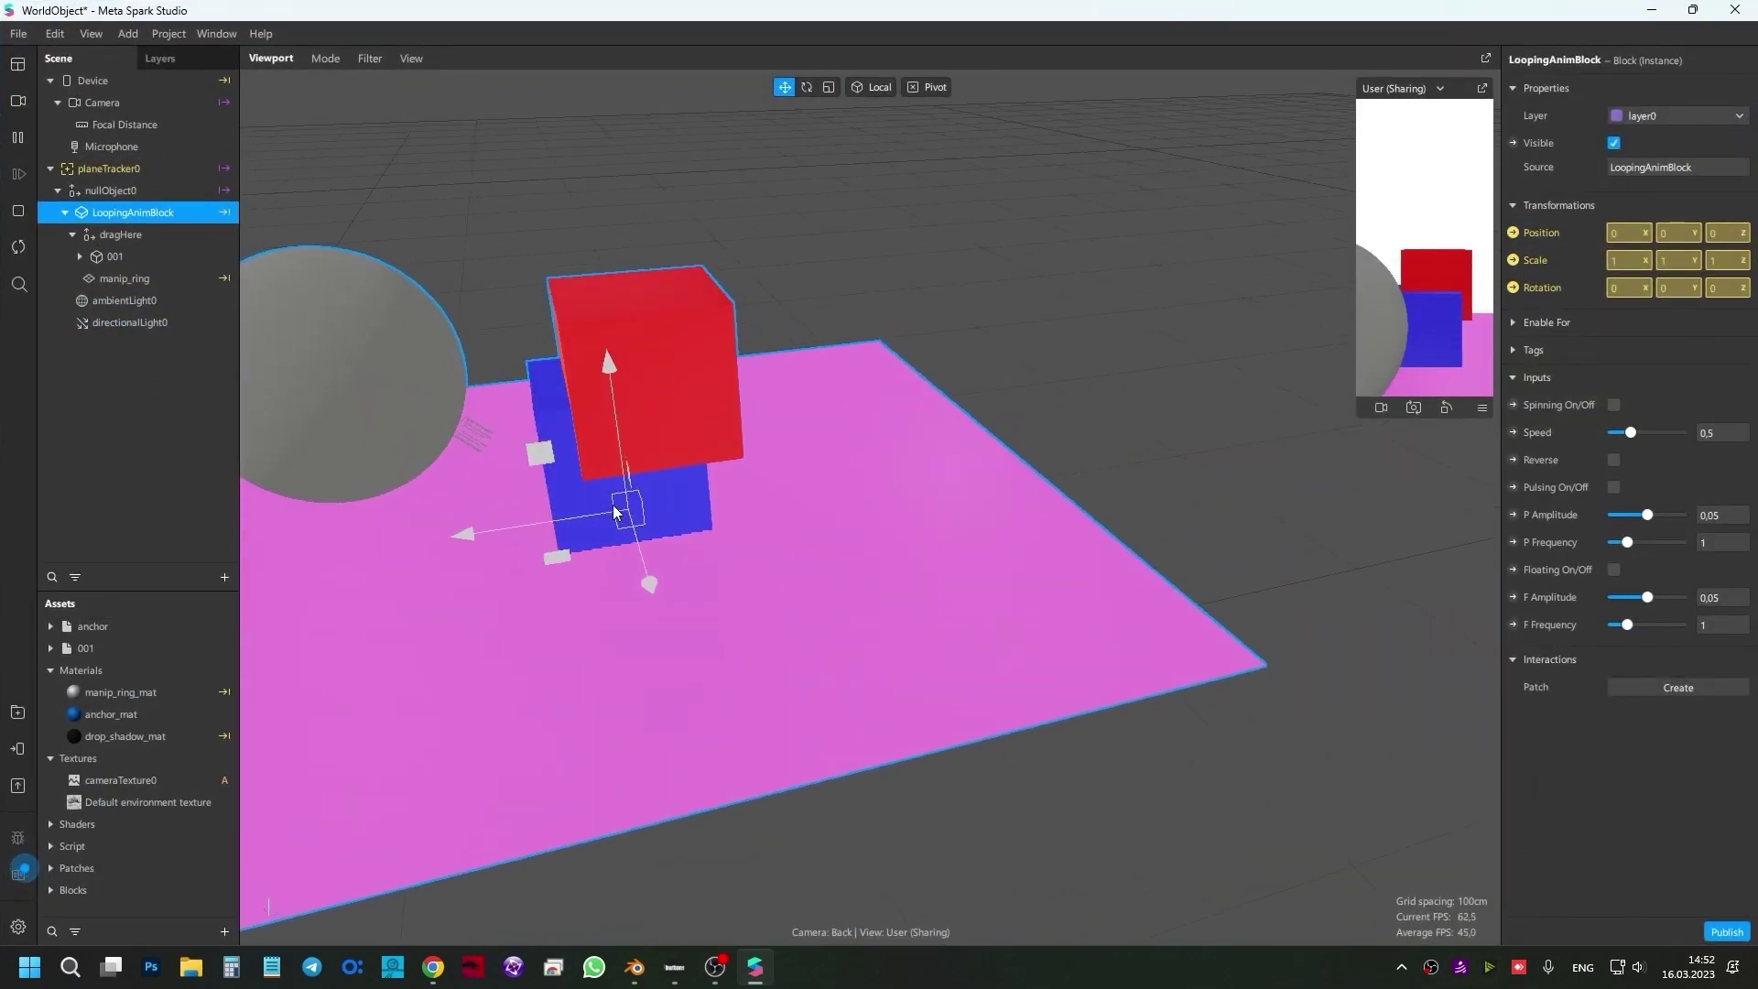
scroll(613, 513, "down", 3)
scroll(961, 572, "down", 2)
- Switch back and forth between Spark Studio and Blender to compare the scenes
left_click(635, 966)
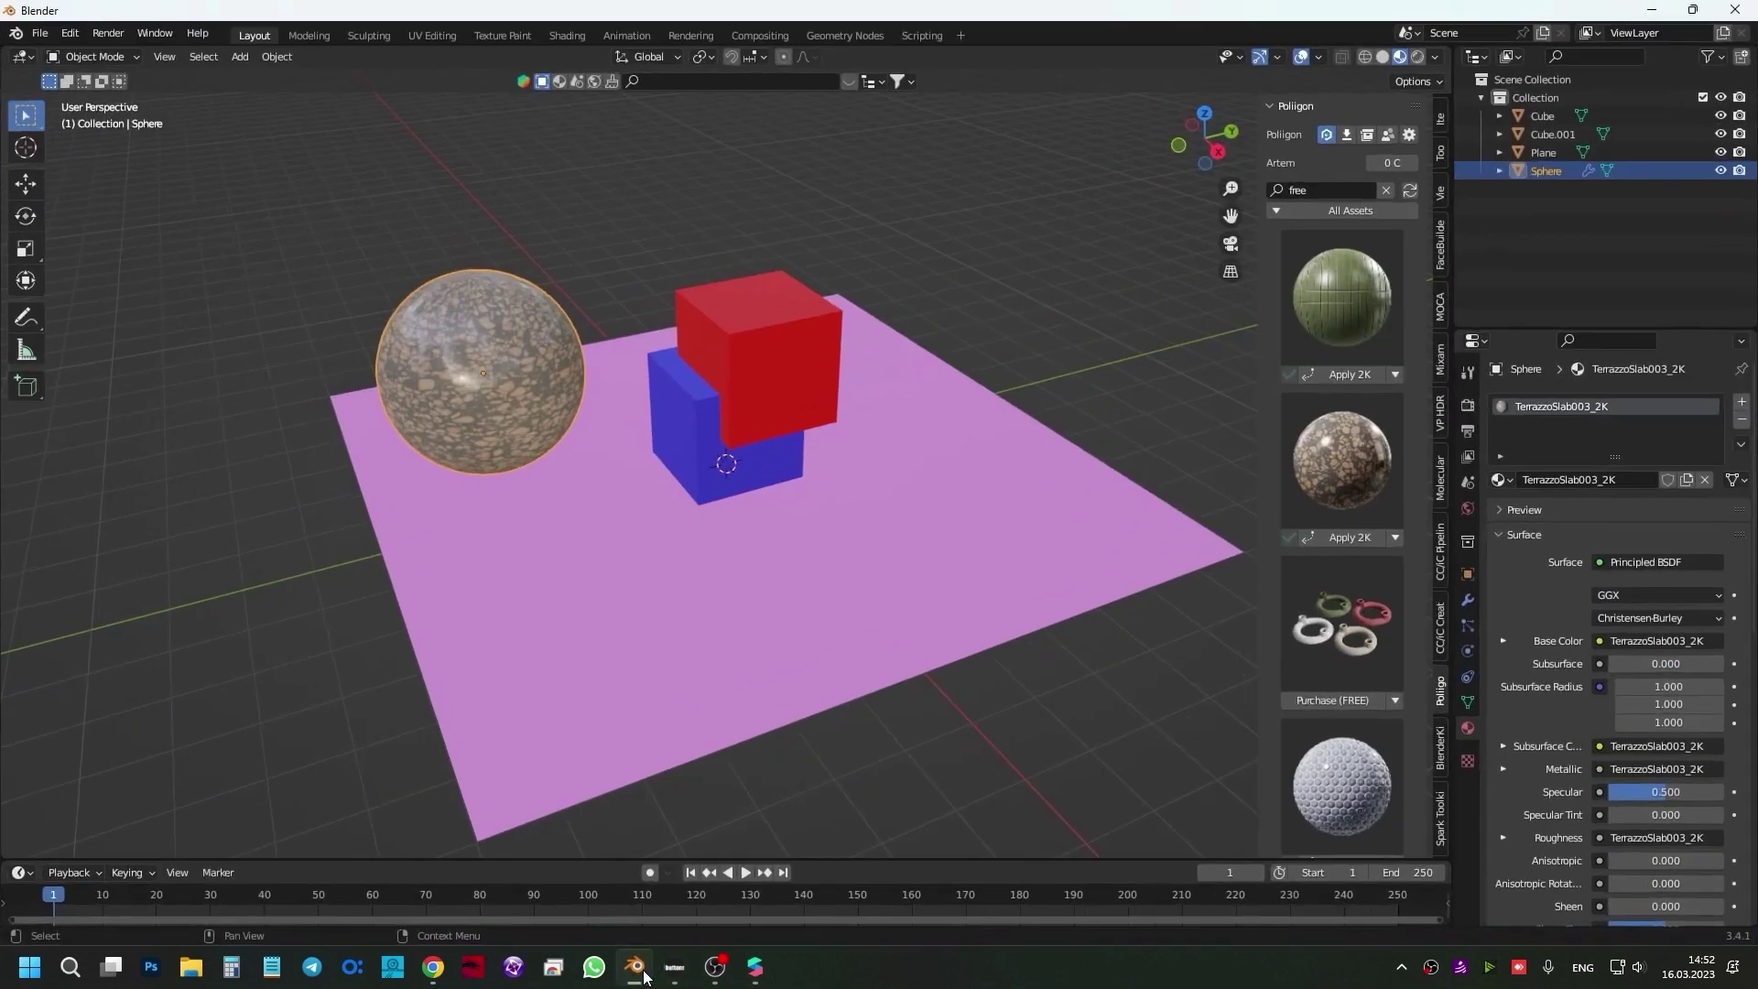
left_click(641, 970)
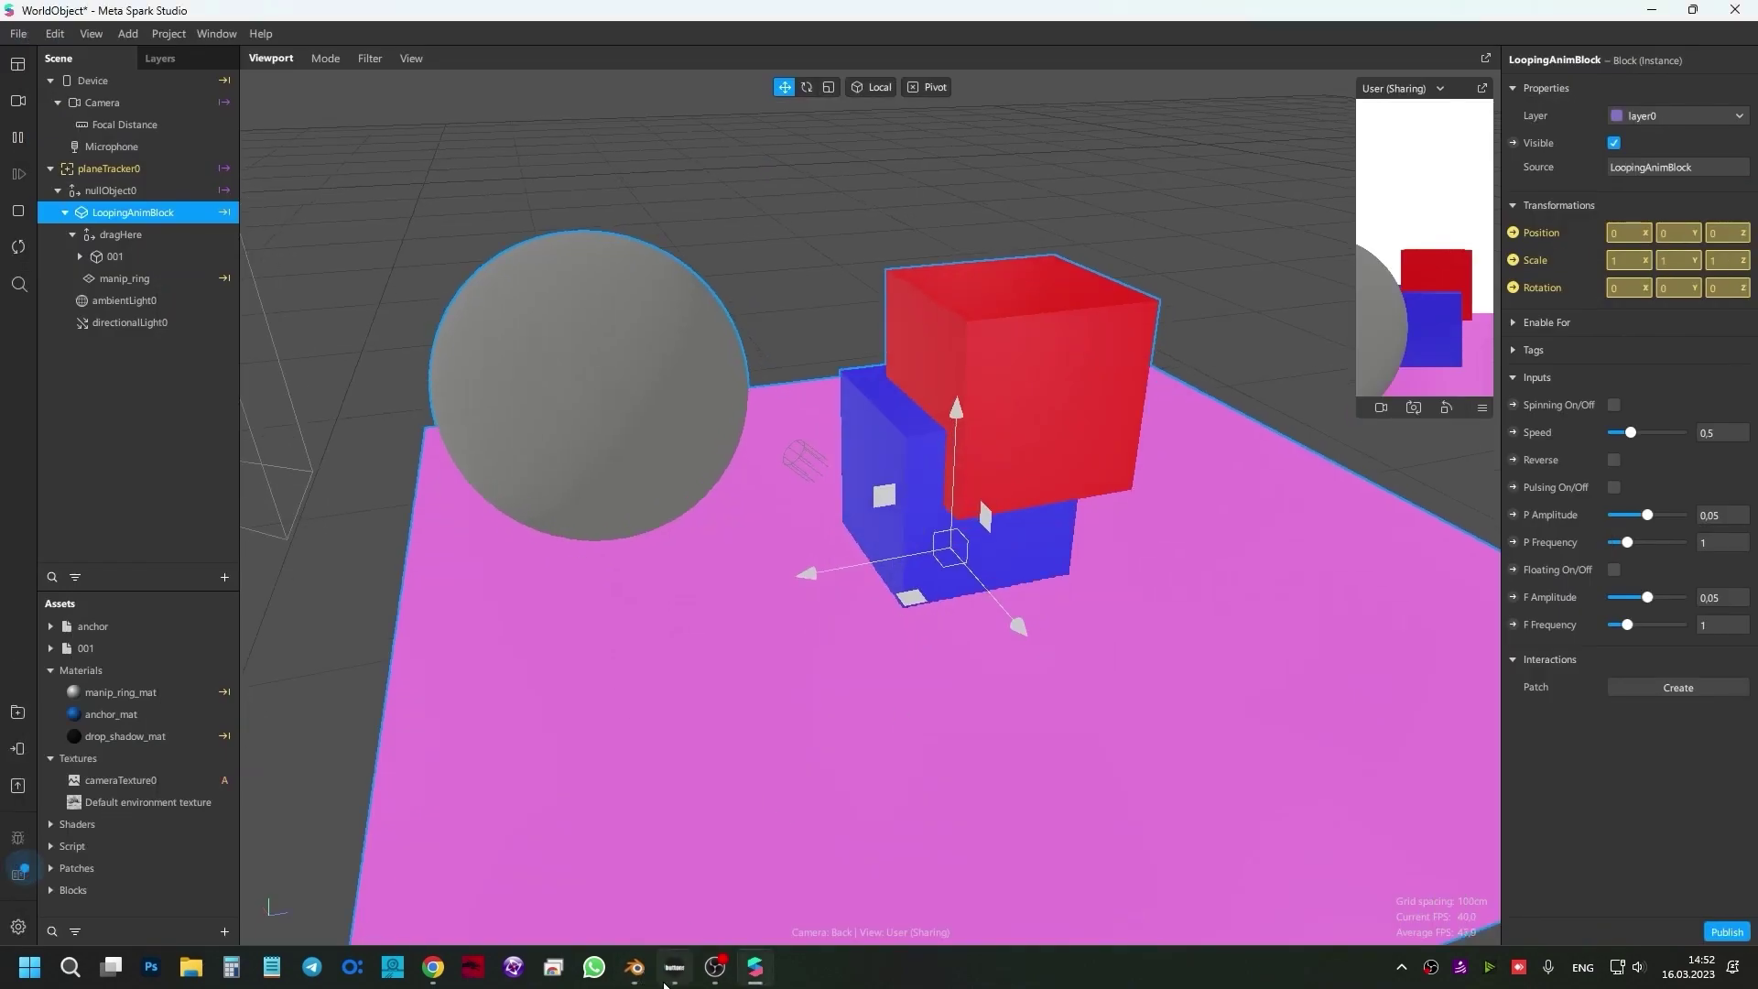
left_click(635, 967)
left_click(634, 967)
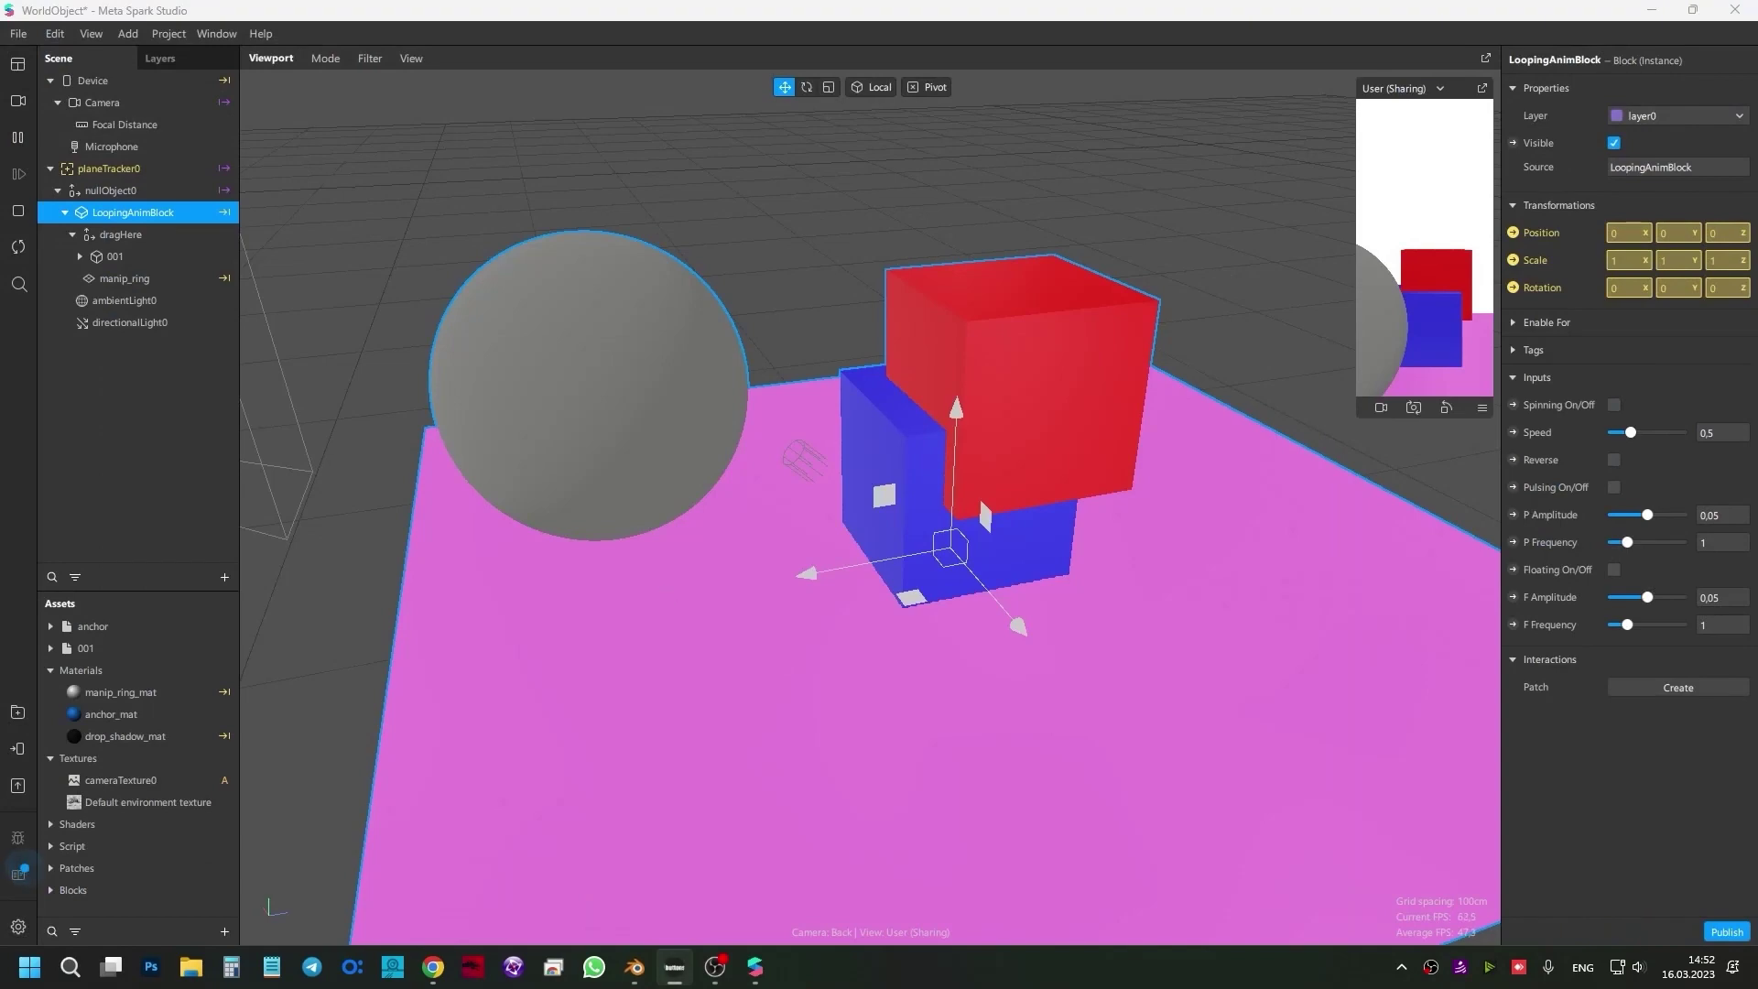
left_click(635, 966)
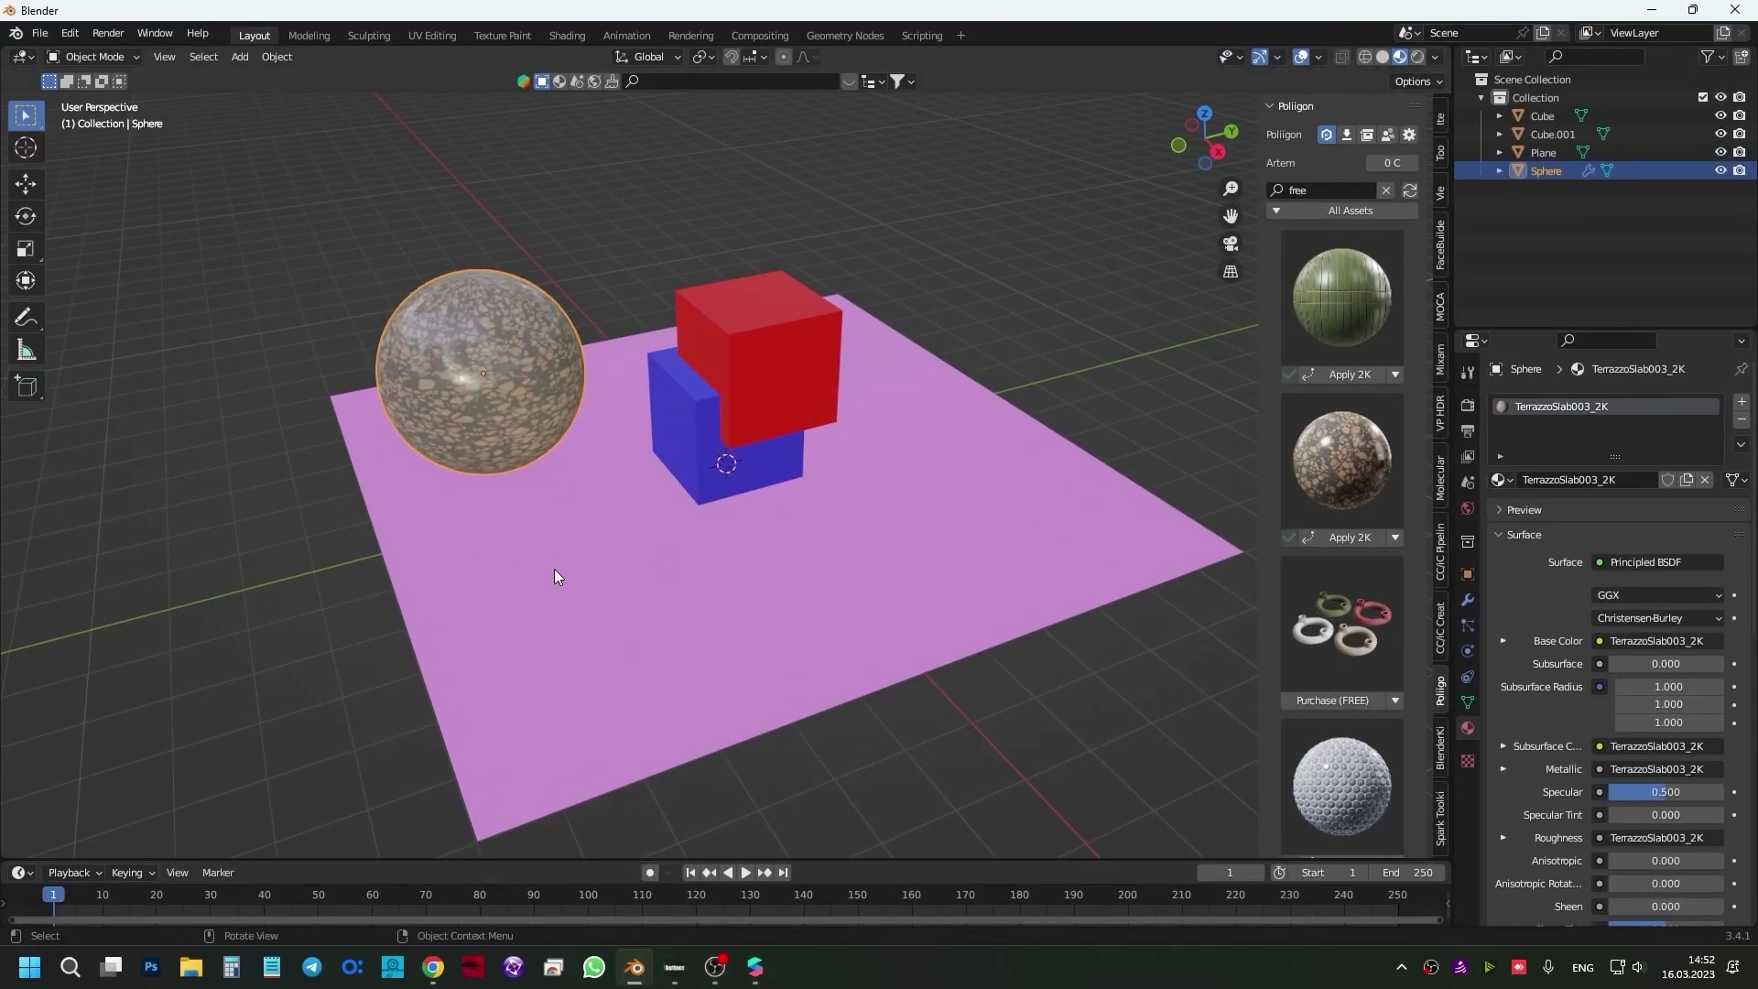
left_click(635, 966)
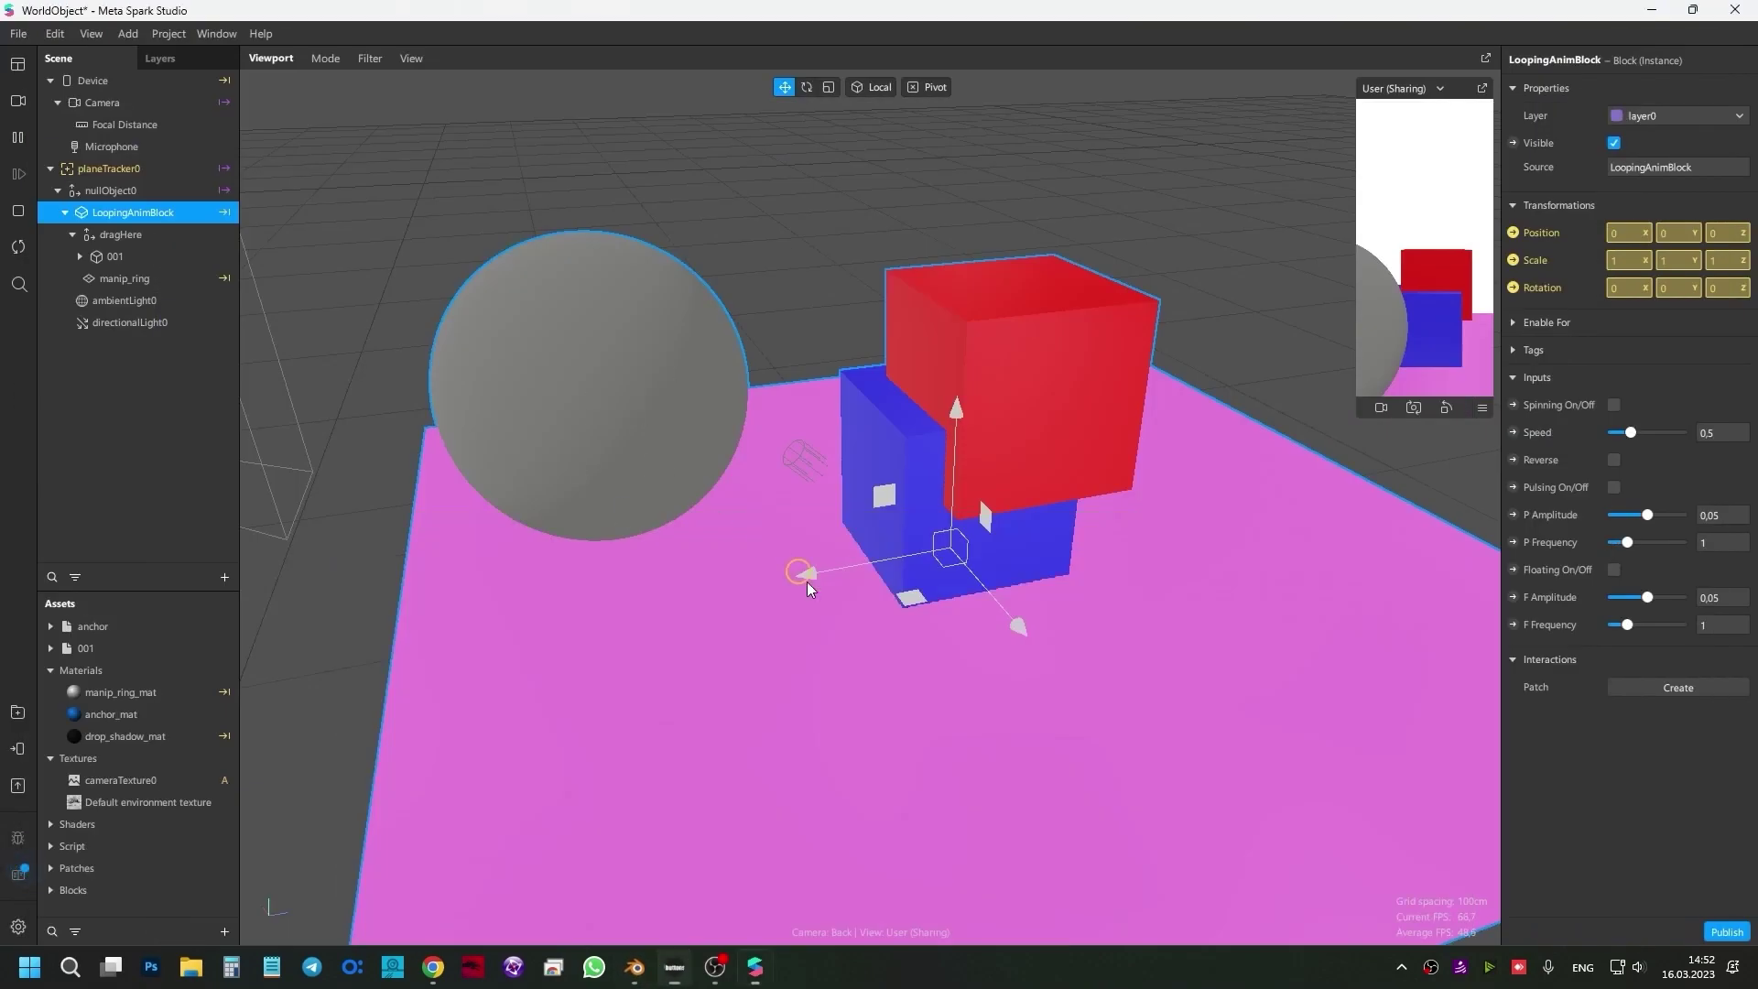
middle_click_drag(805, 580, 806, 295)
middle_click_drag(882, 399, 836, 327)
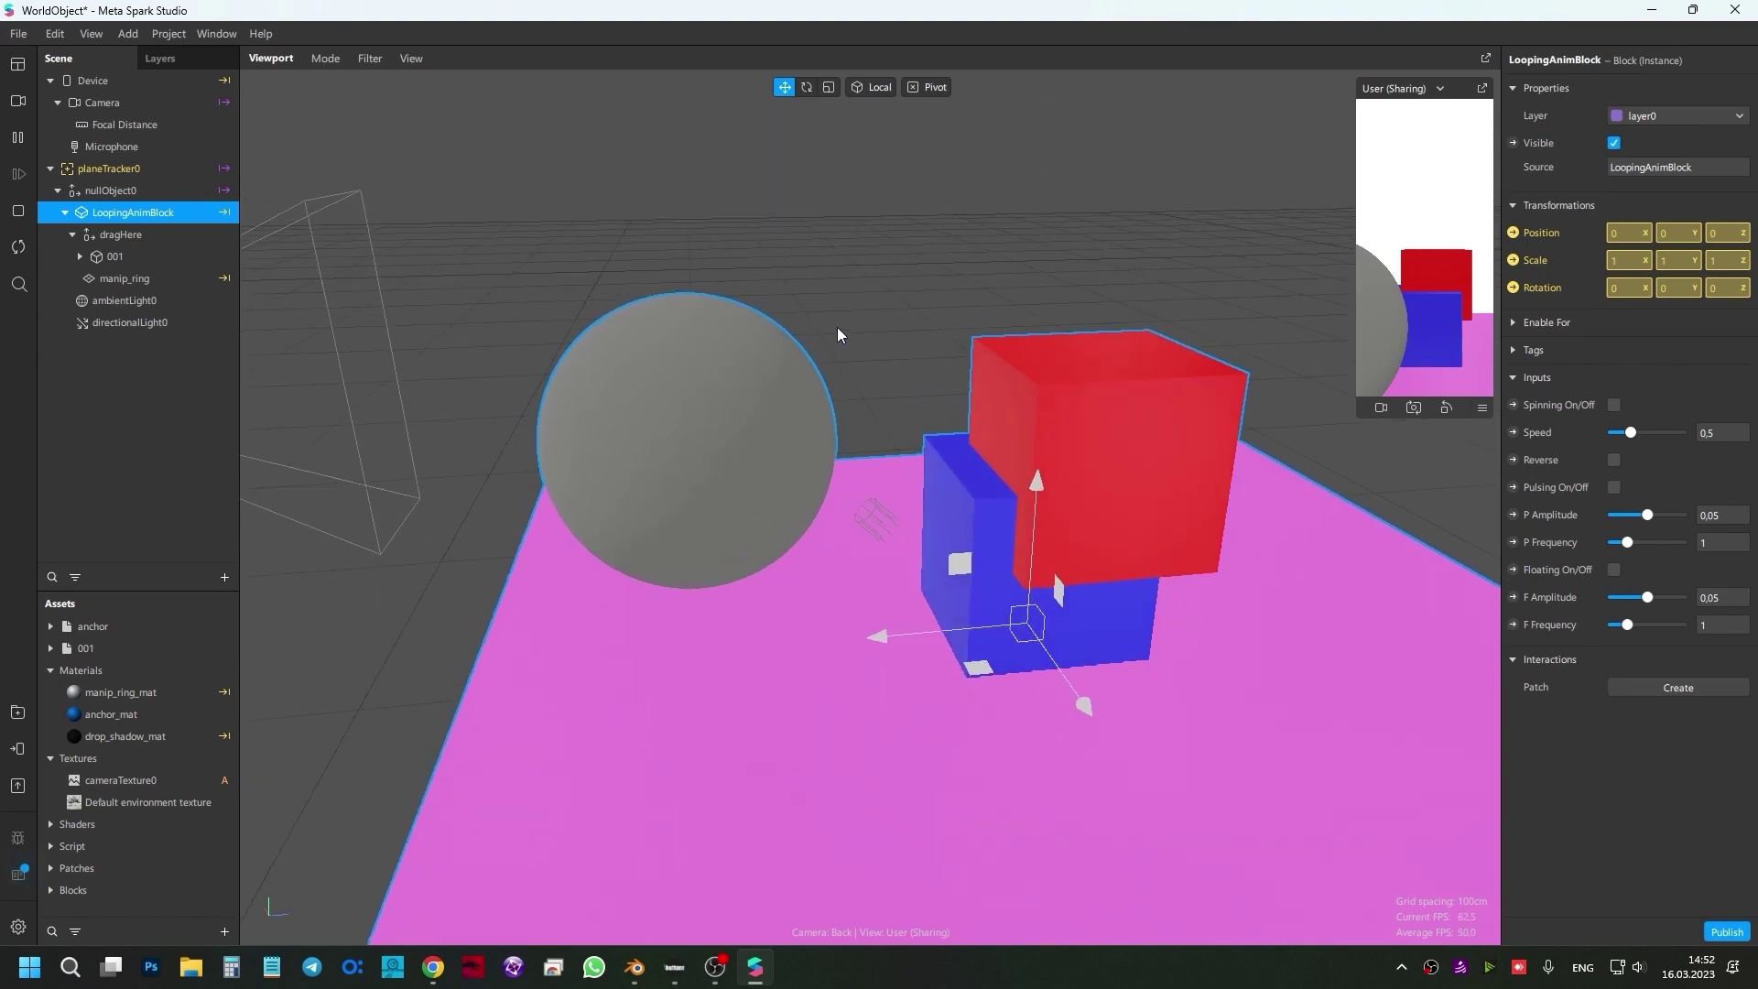
mouse_move(837, 327)
left_mouse_down()
mouse_move(502, 329)
mouse_move(996, 432)
mouse_move(939, 341)
left_mouse_up()
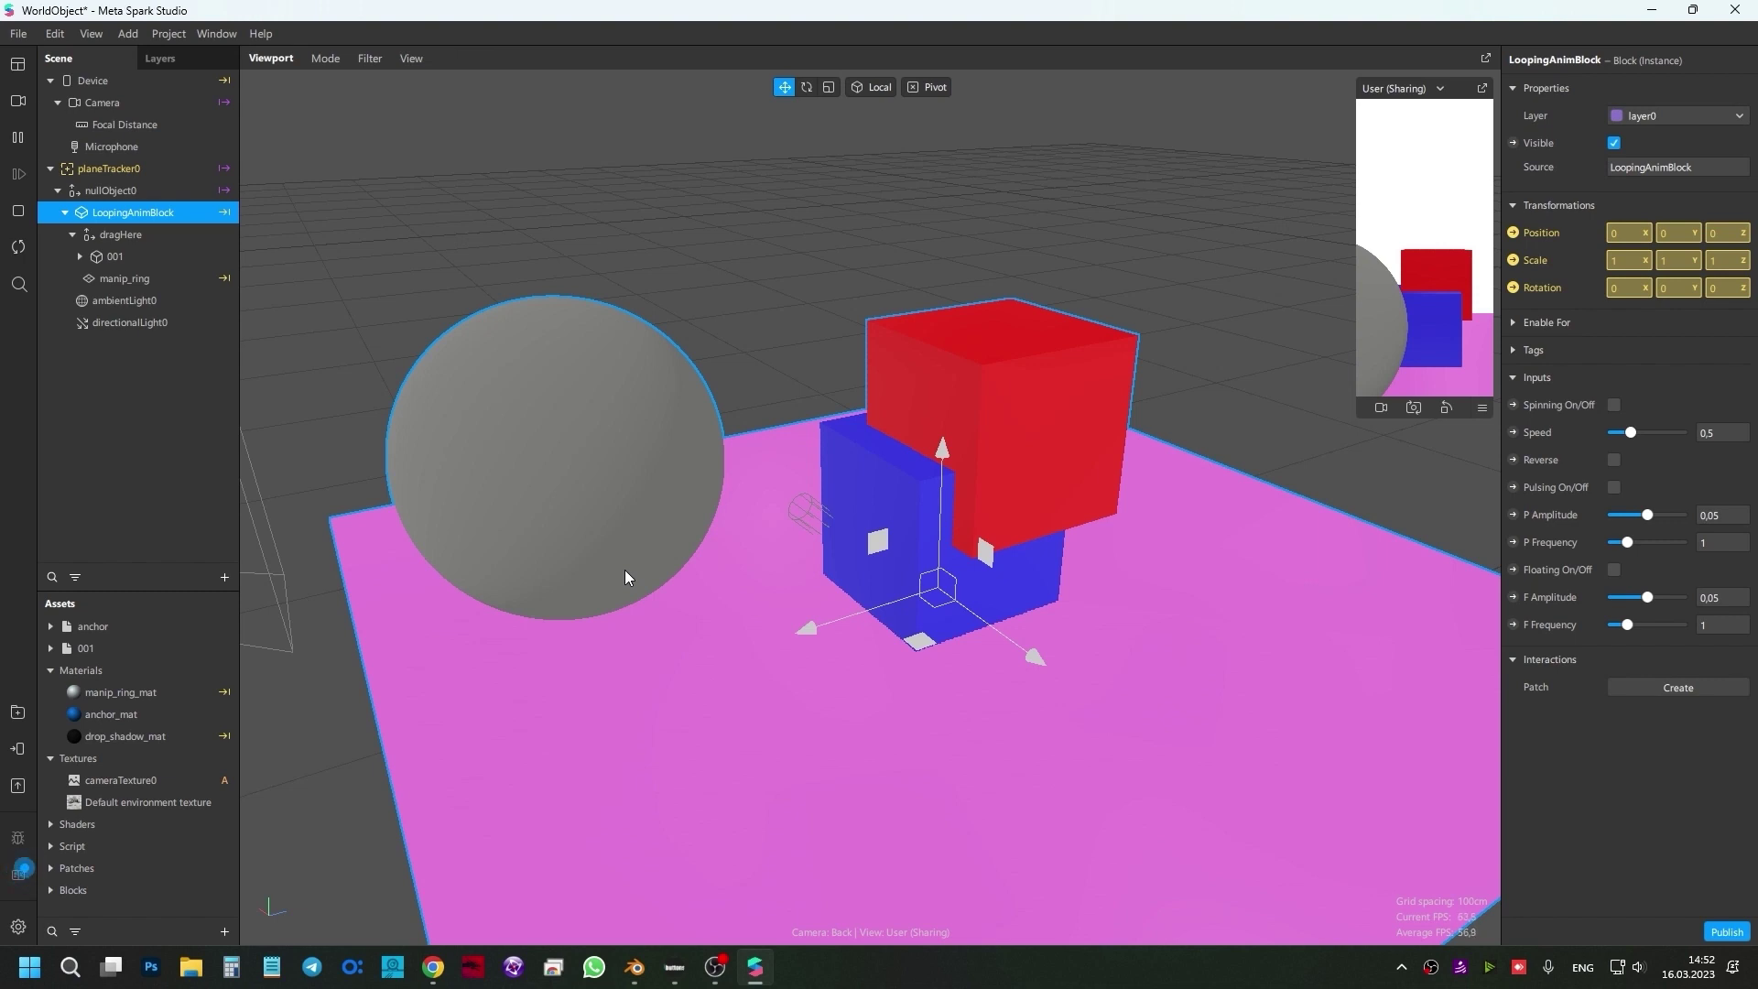
key("alt+Tab")
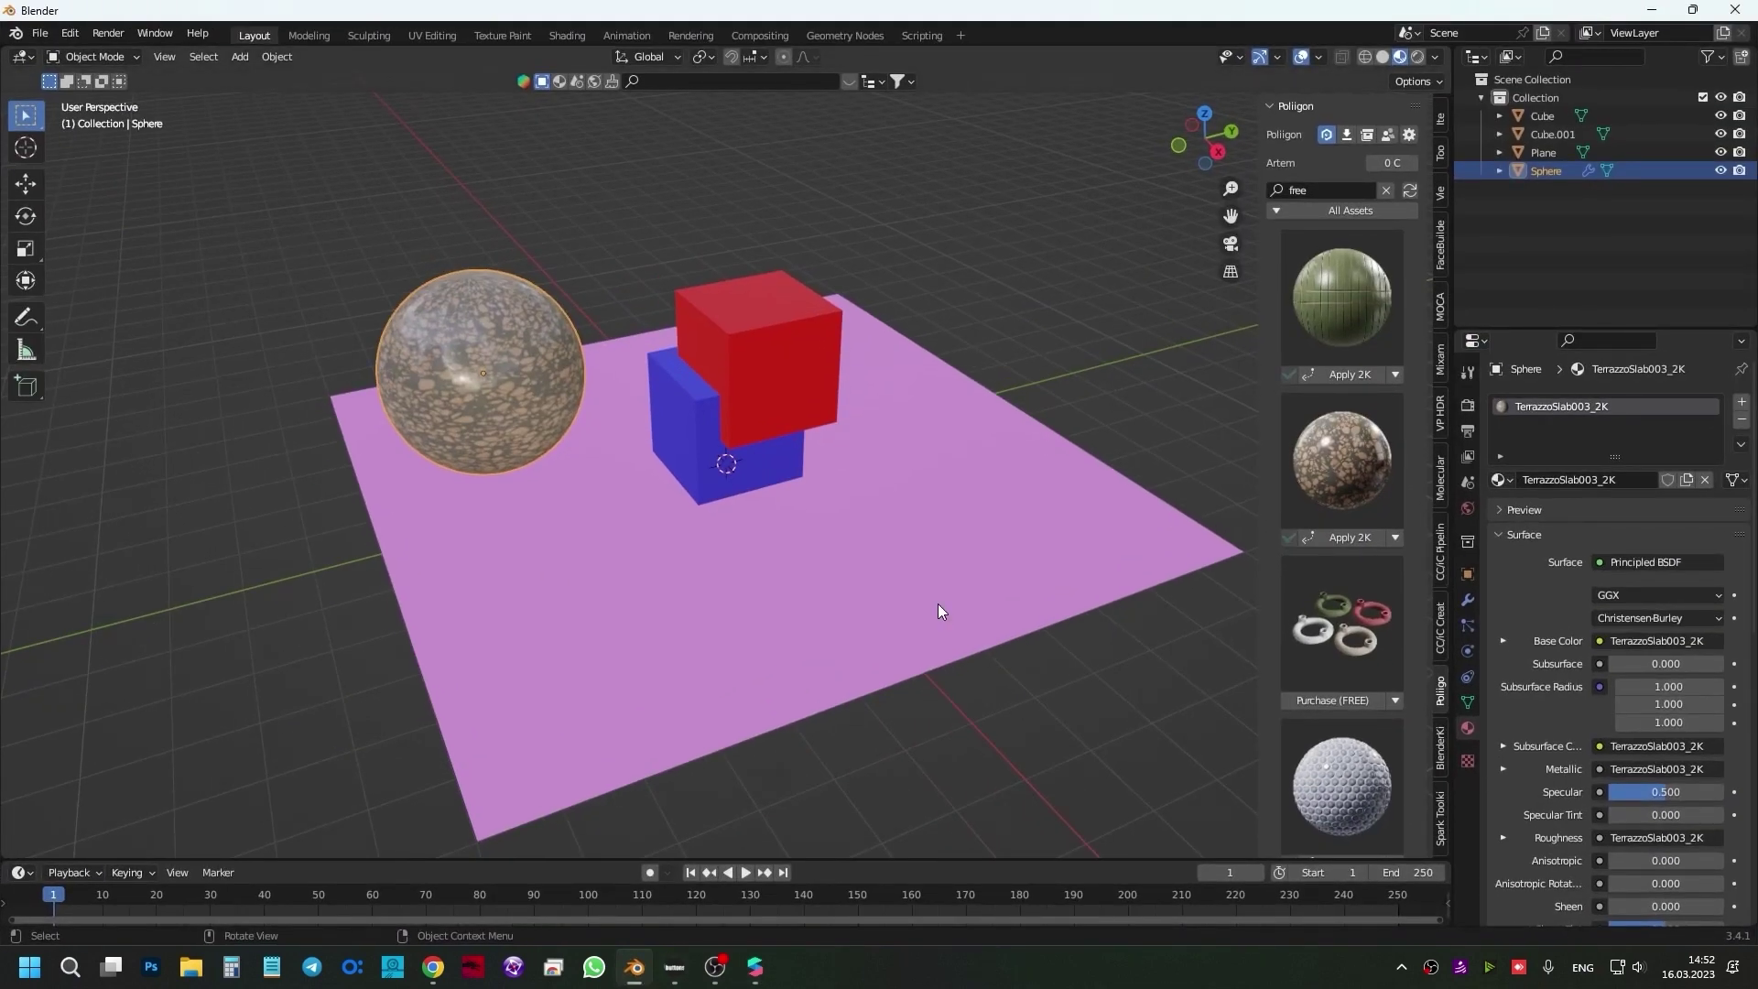
- In Meta Spark Studio, orbit and zoom out to see the whole imported plane
left_click(758, 967)
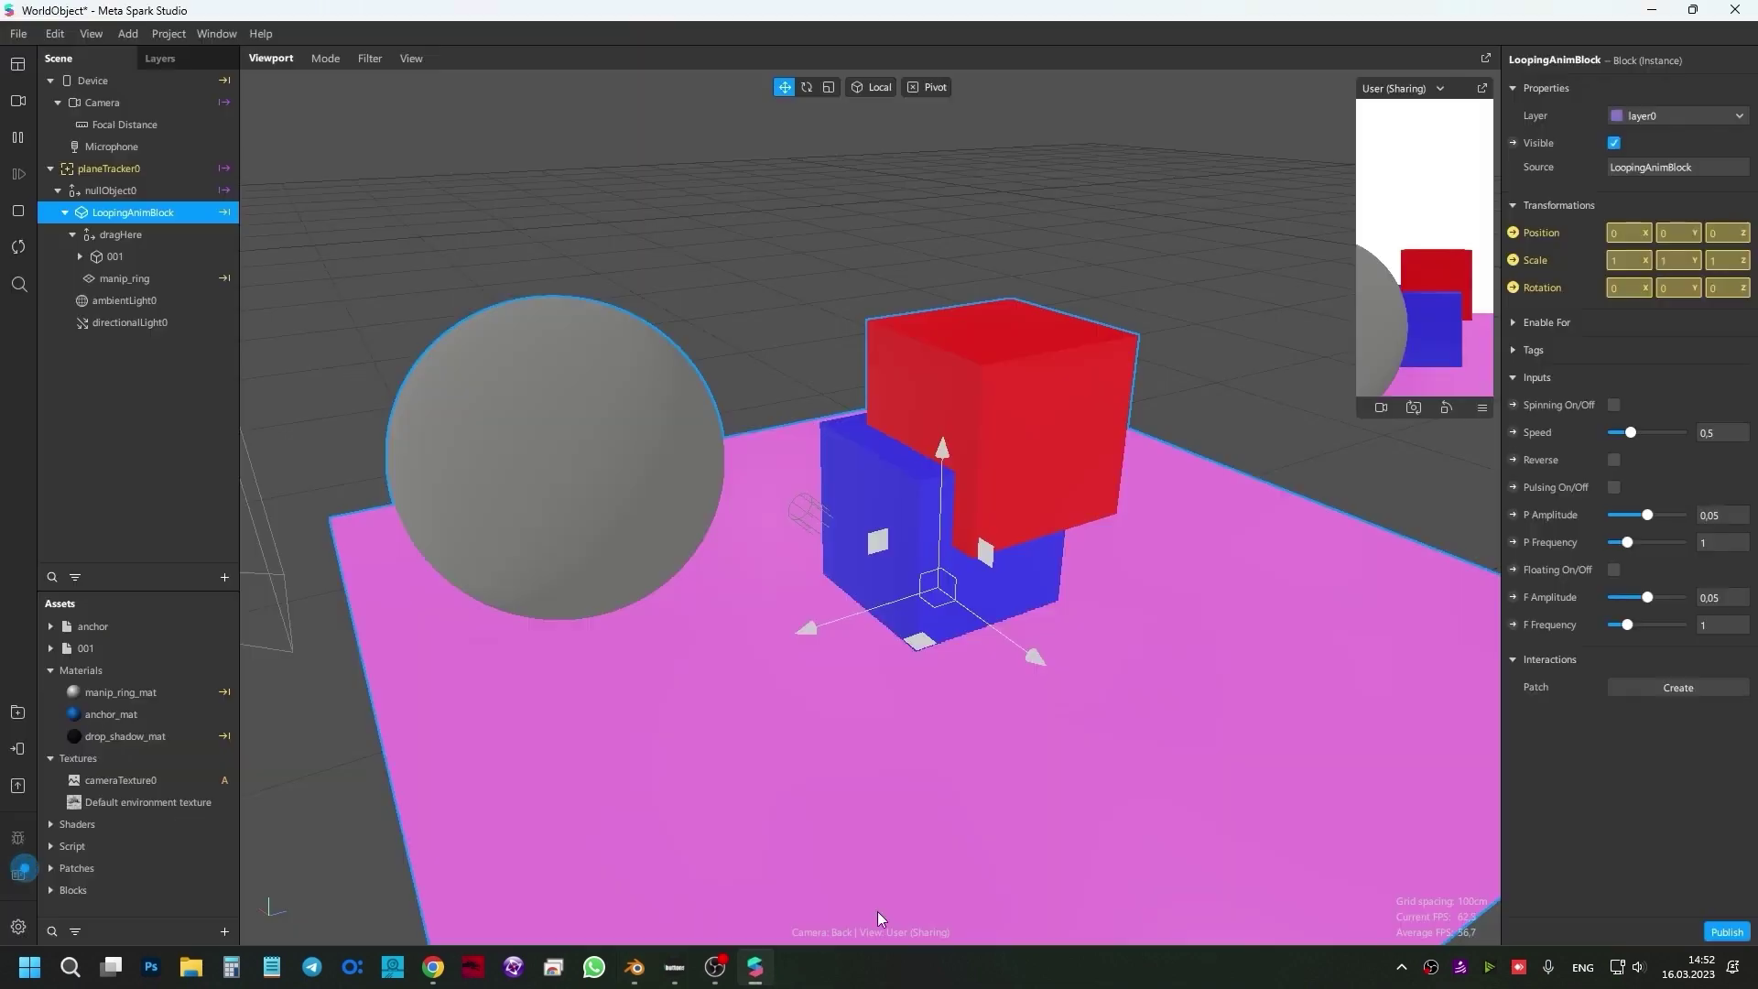
left_click_drag(1011, 652, 876, 628)
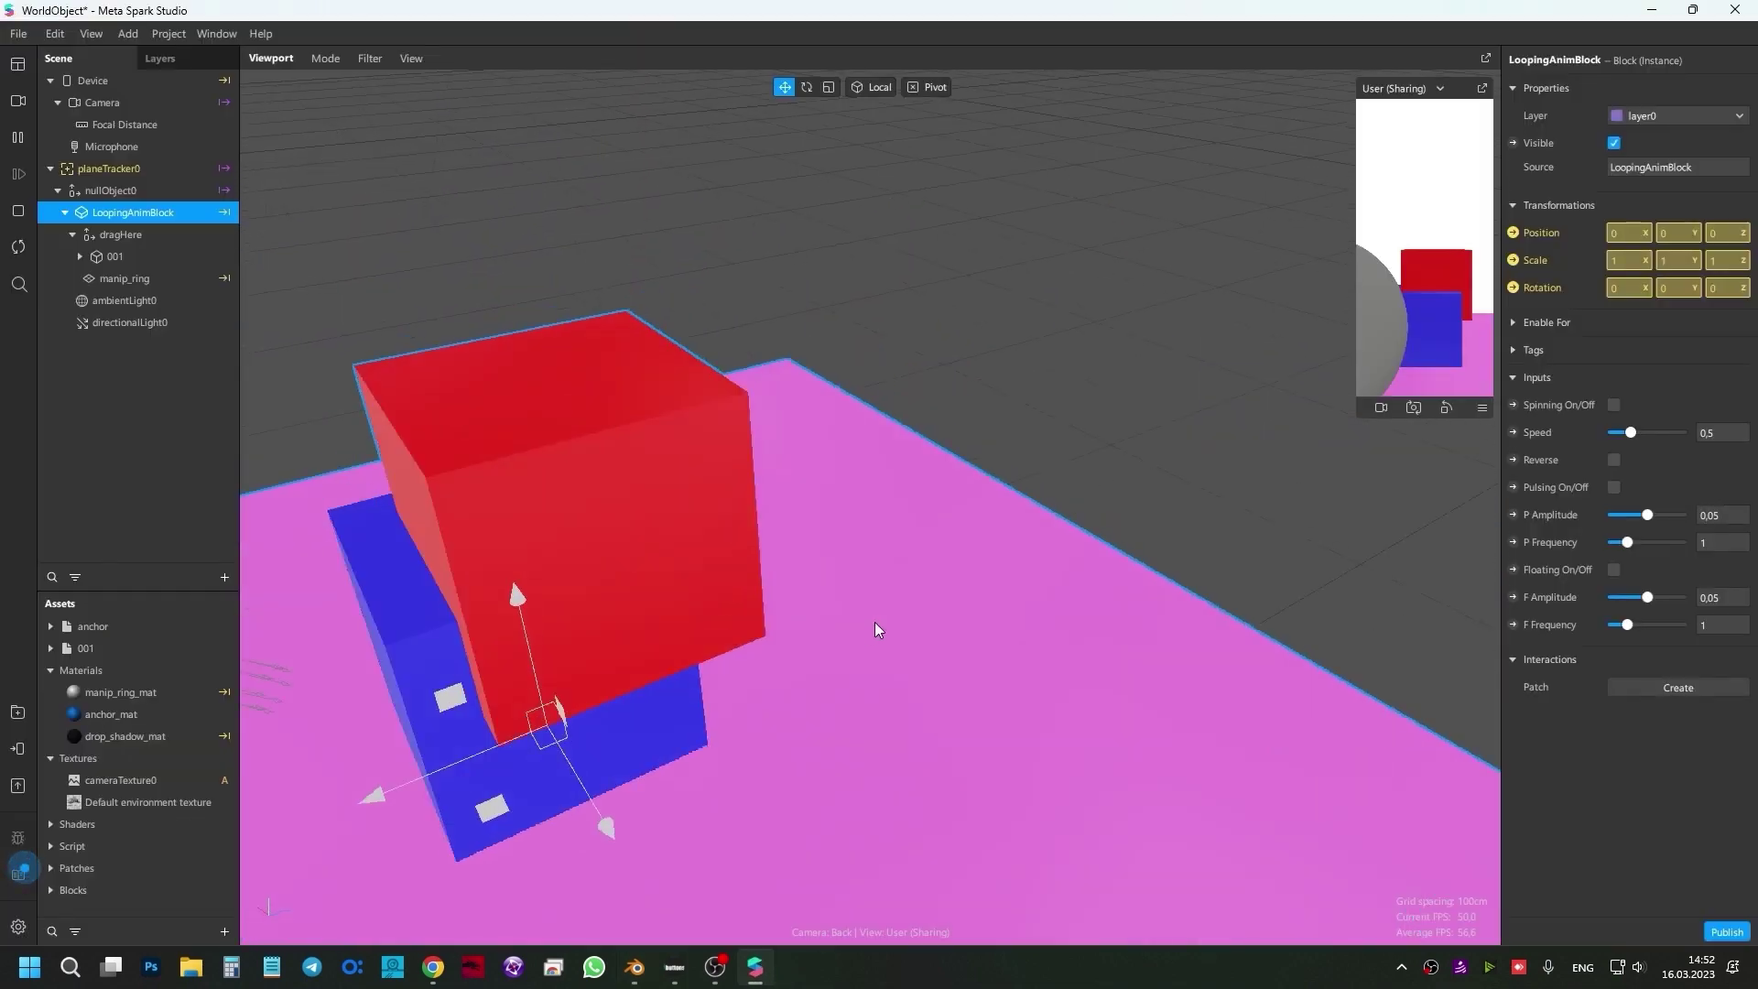
scroll(1069, 397, "down", 5)
left_click(986, 622)
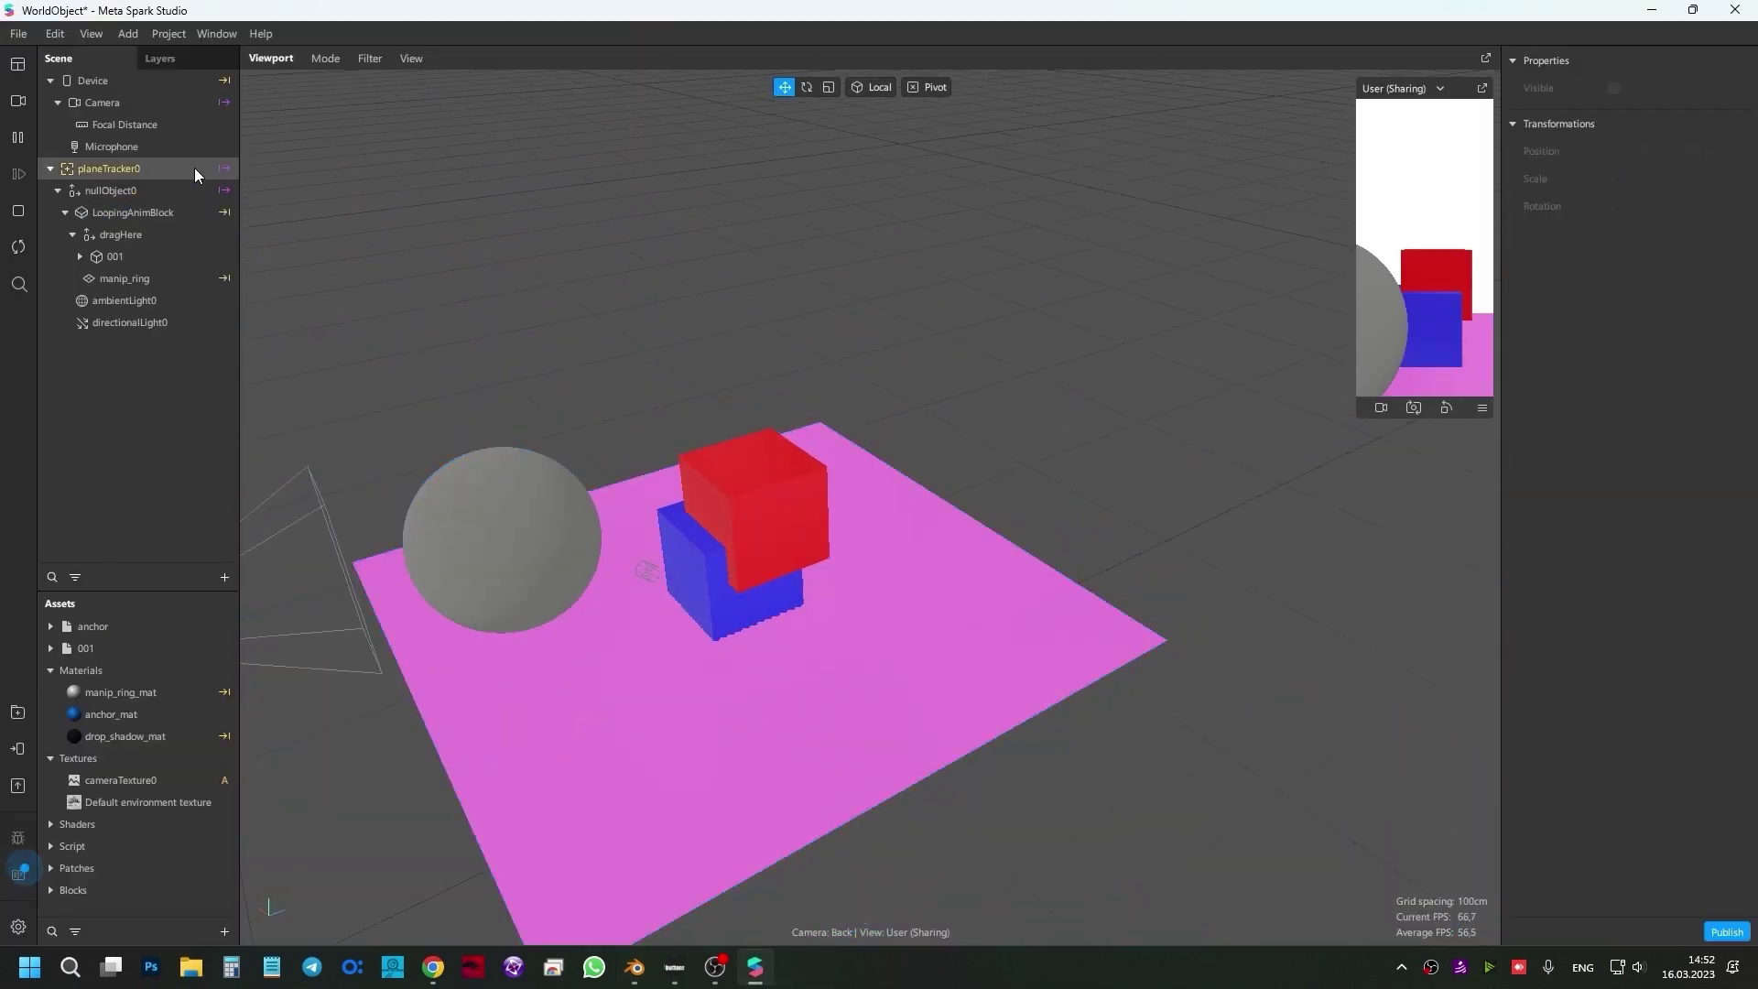
mouse_move(936, 604)
left_mouse_down()
mouse_move(906, 524)
mouse_move(765, 454)
left_mouse_up()
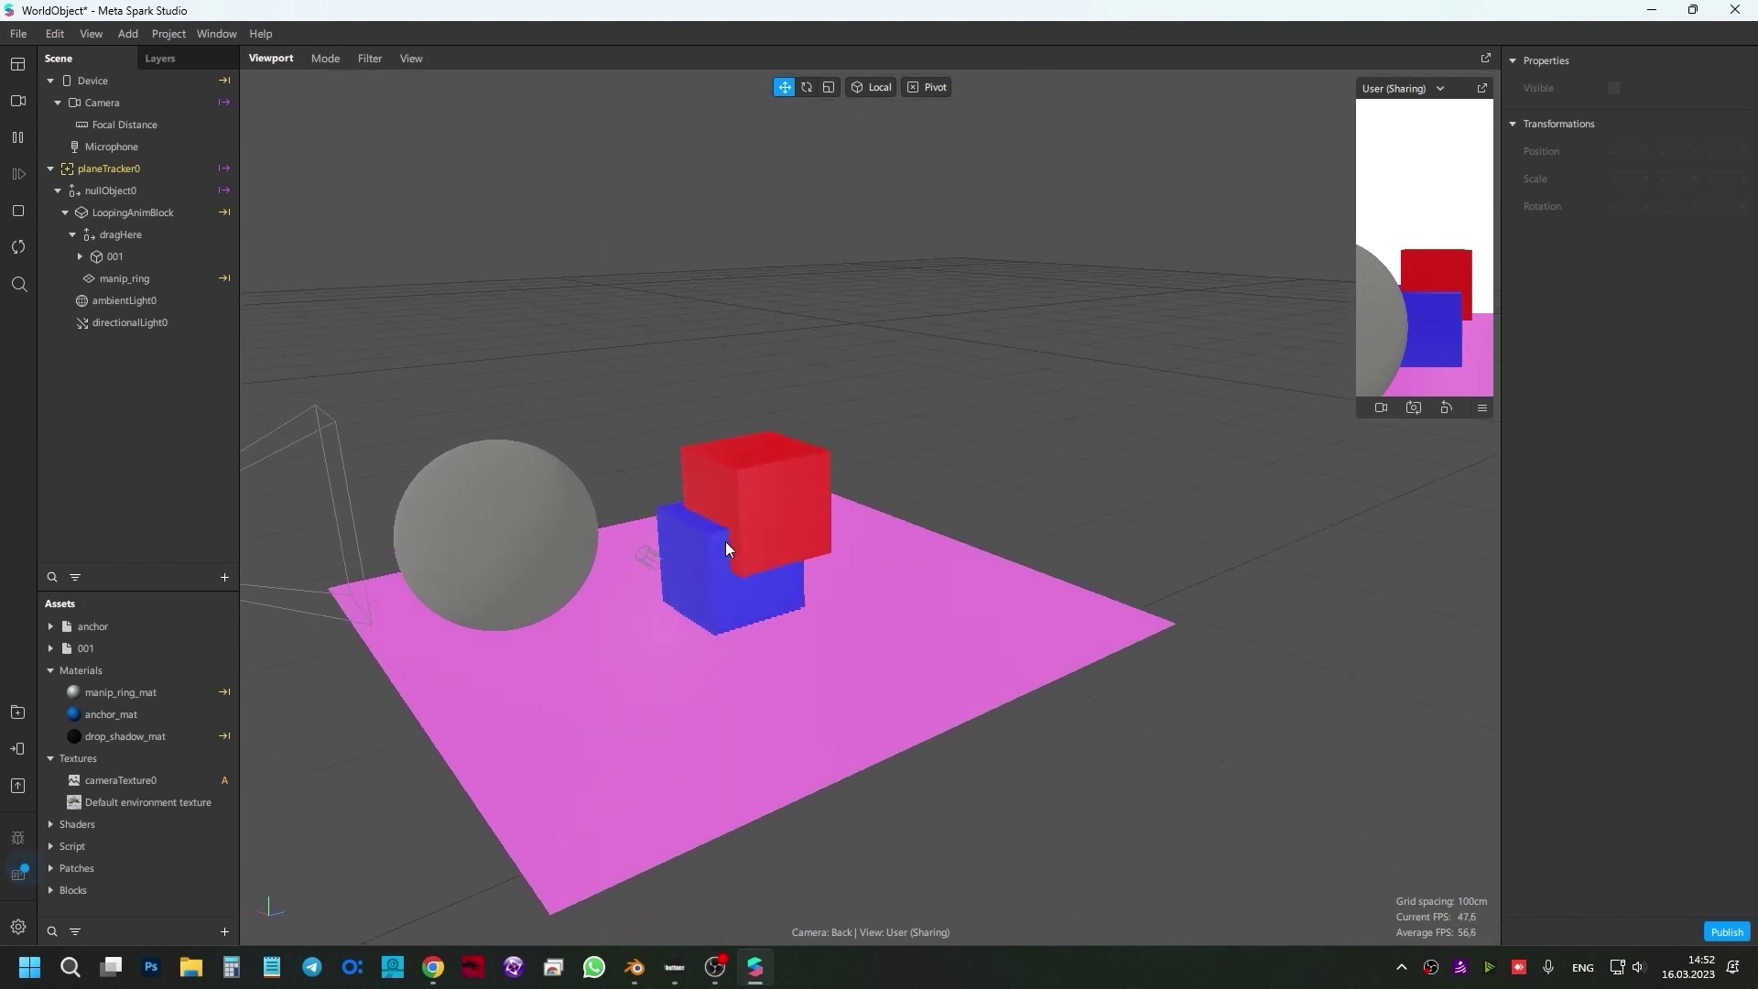
left_click_drag(756, 632, 705, 714)
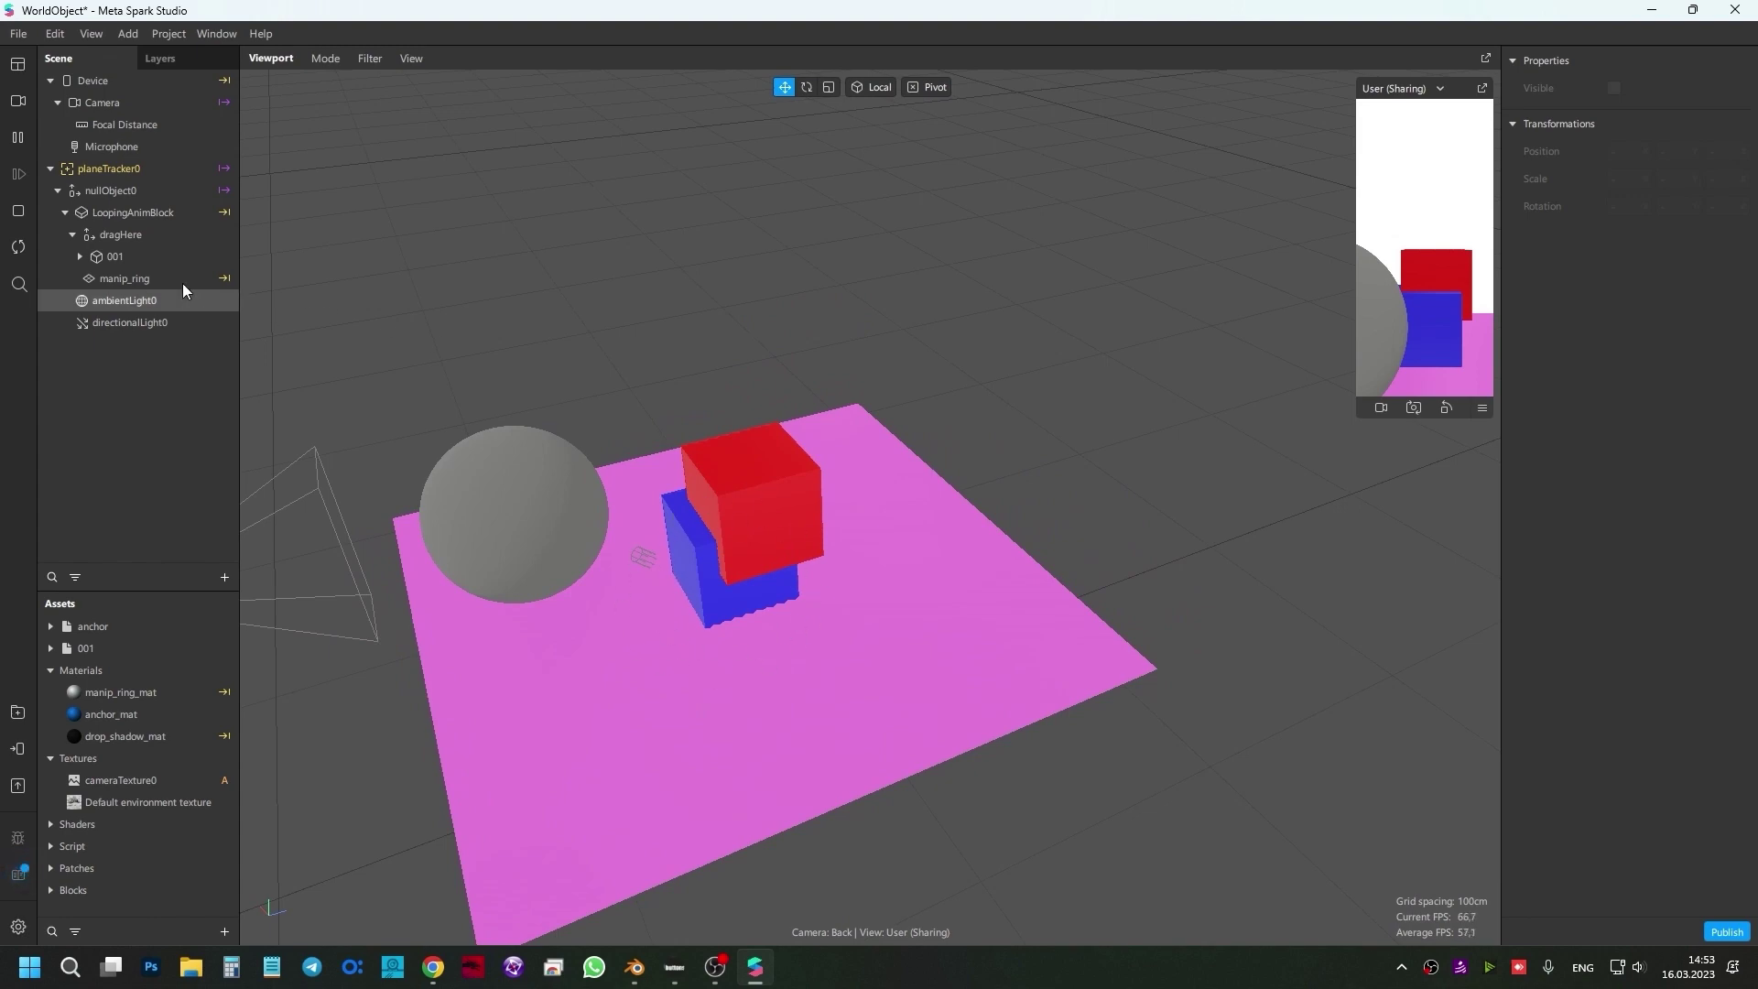
- Select the 001 model, orbit around it, and return to Blender
left_click(138, 256)
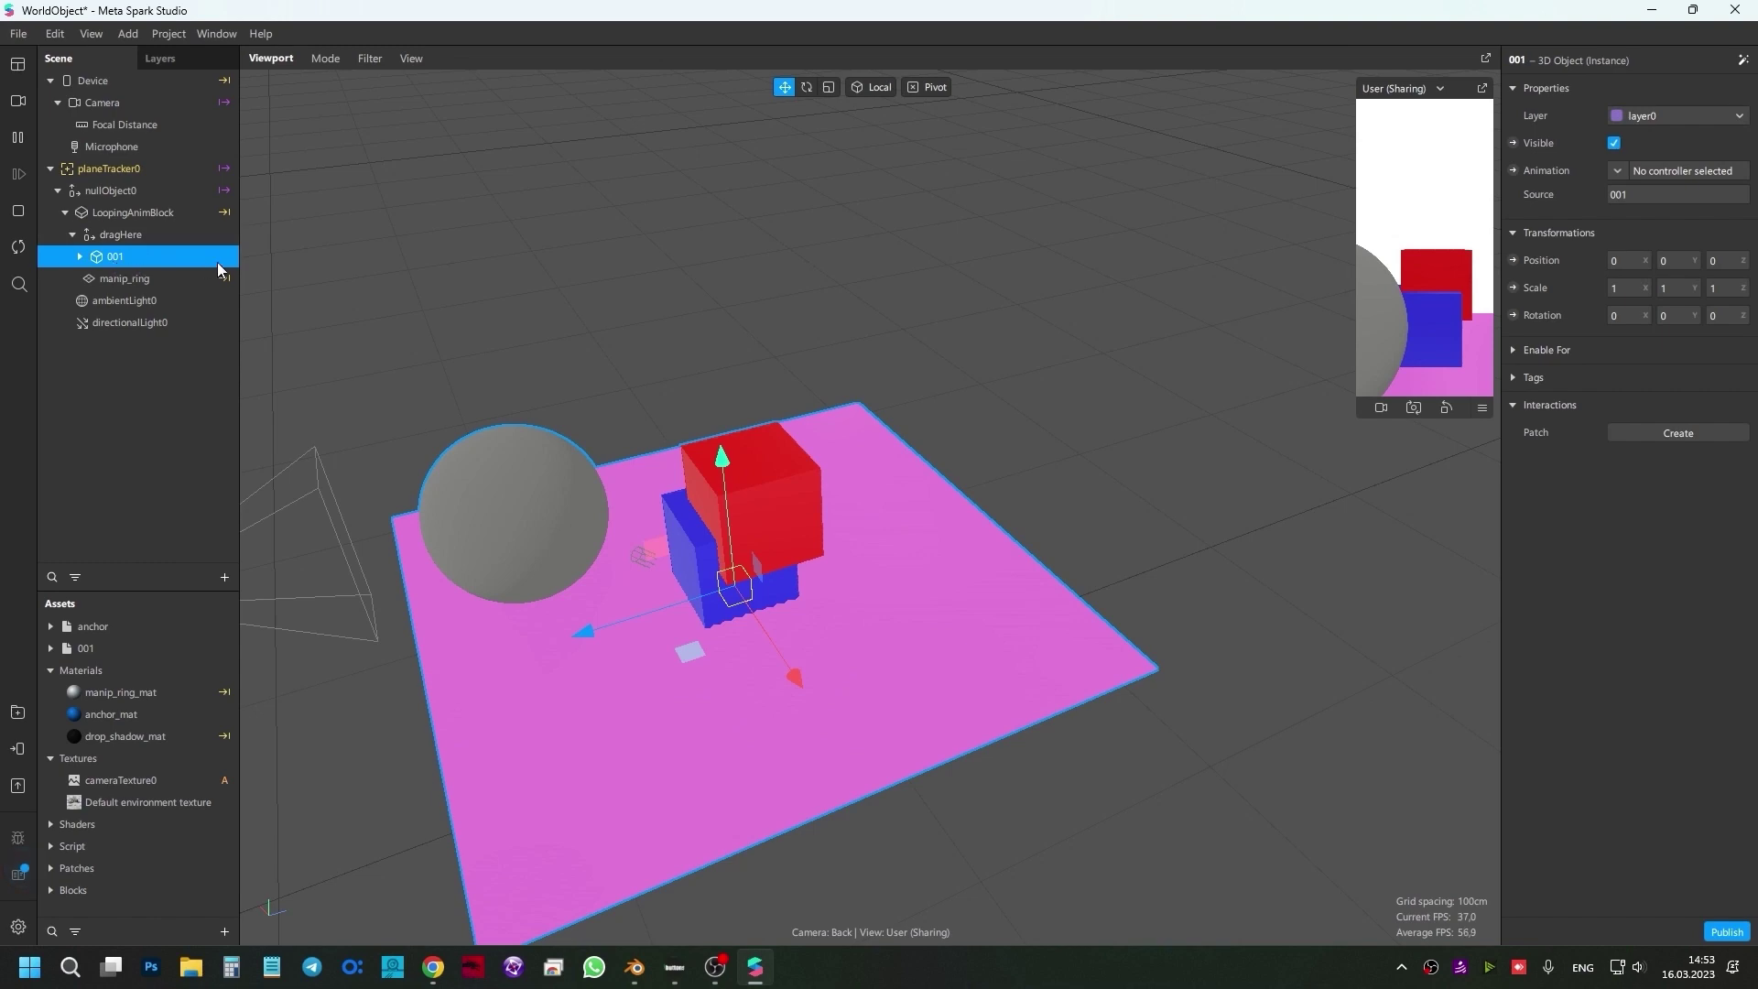
left_click(224, 259)
right_click_drag(989, 553, 915, 561)
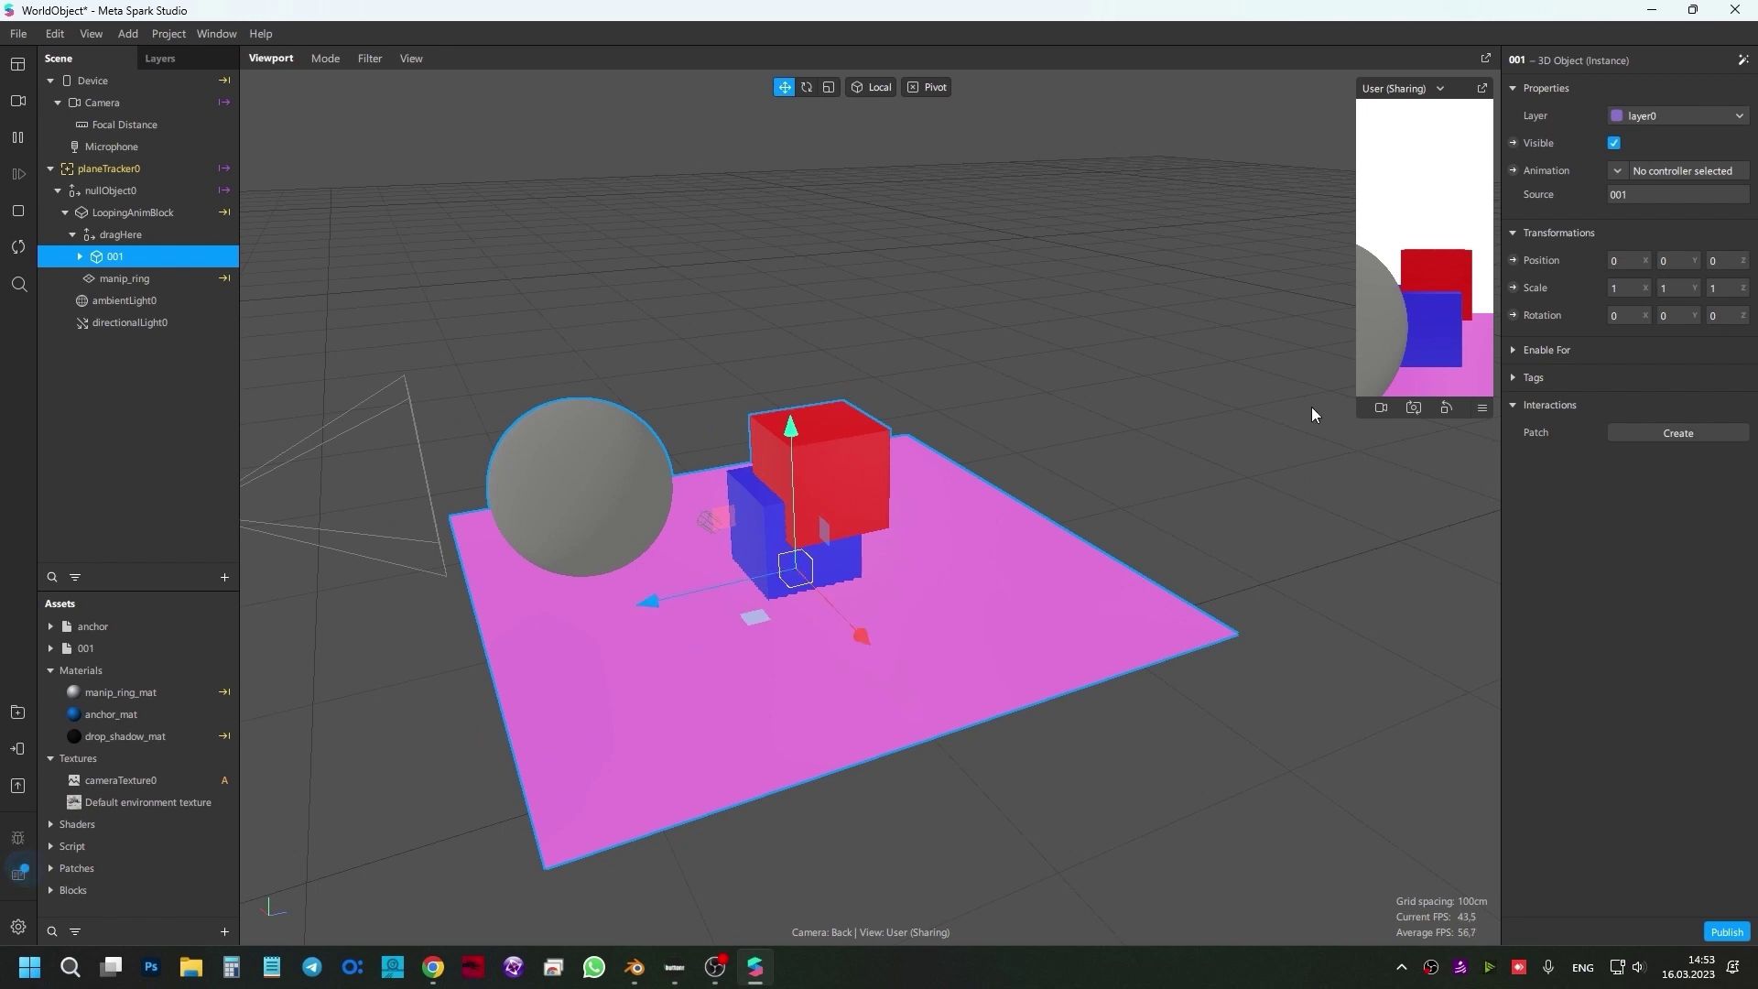
key("alt+Tab")
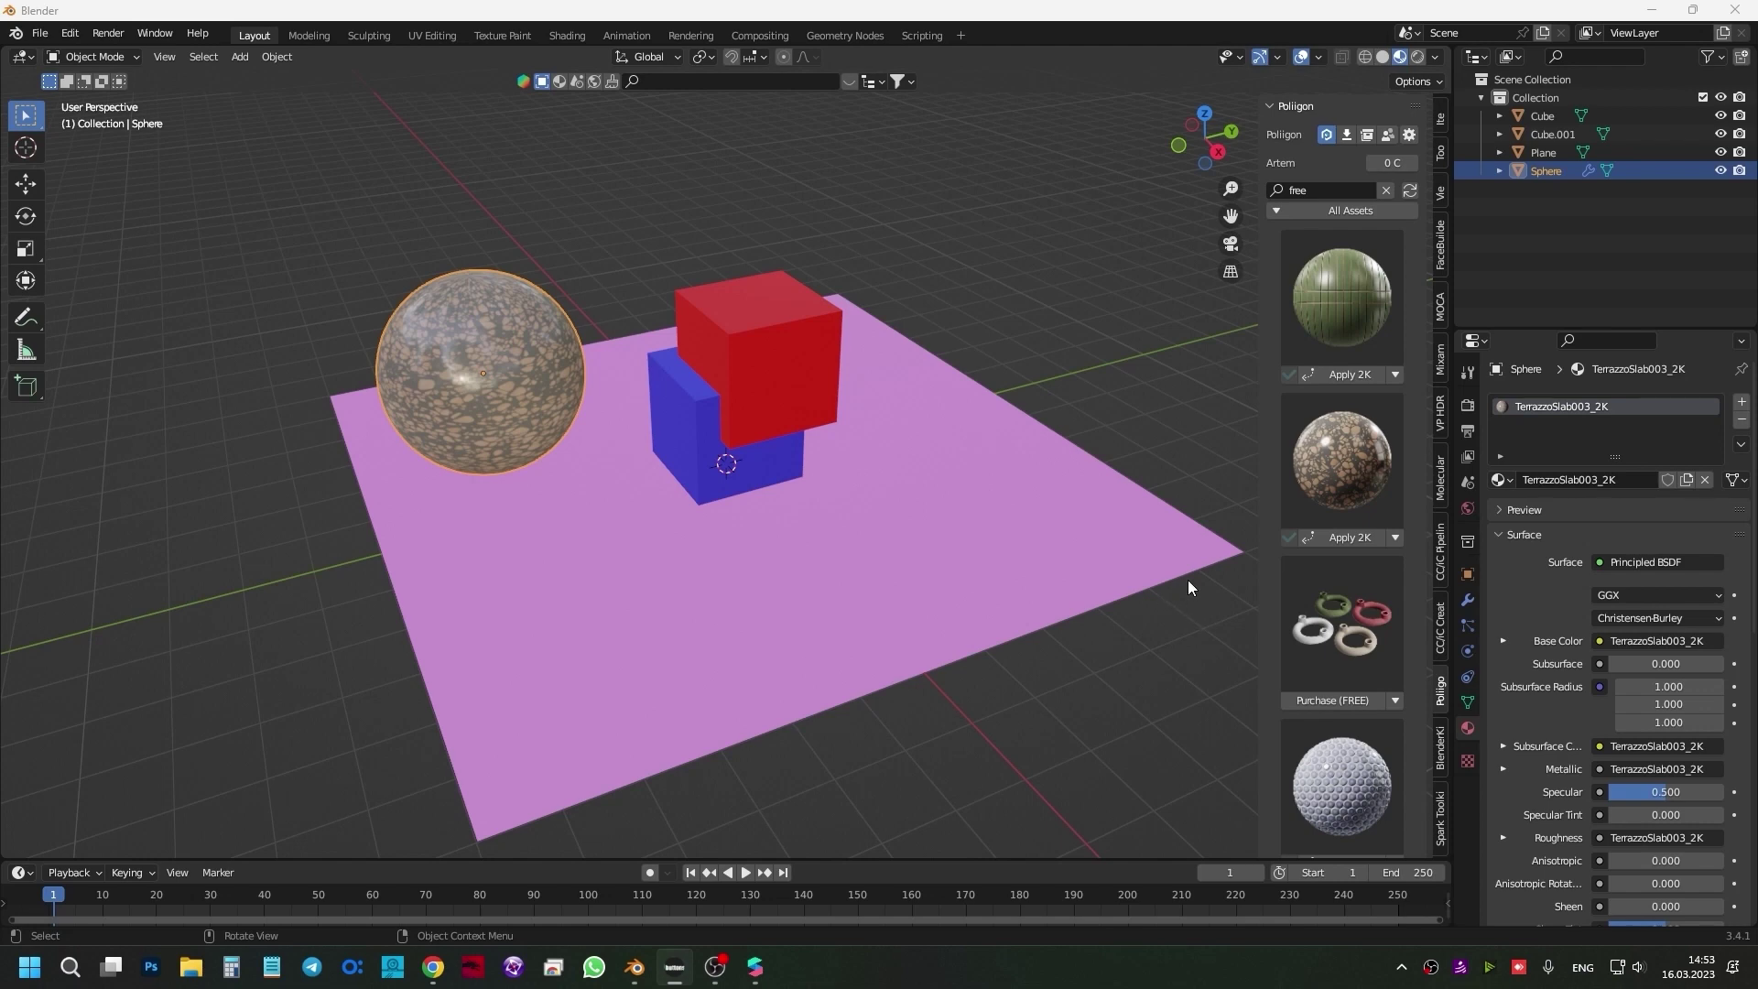
- Set Cycles to render on the GPU and preview the scene in Rendered shading from above
left_click(1192, 657)
key("n")
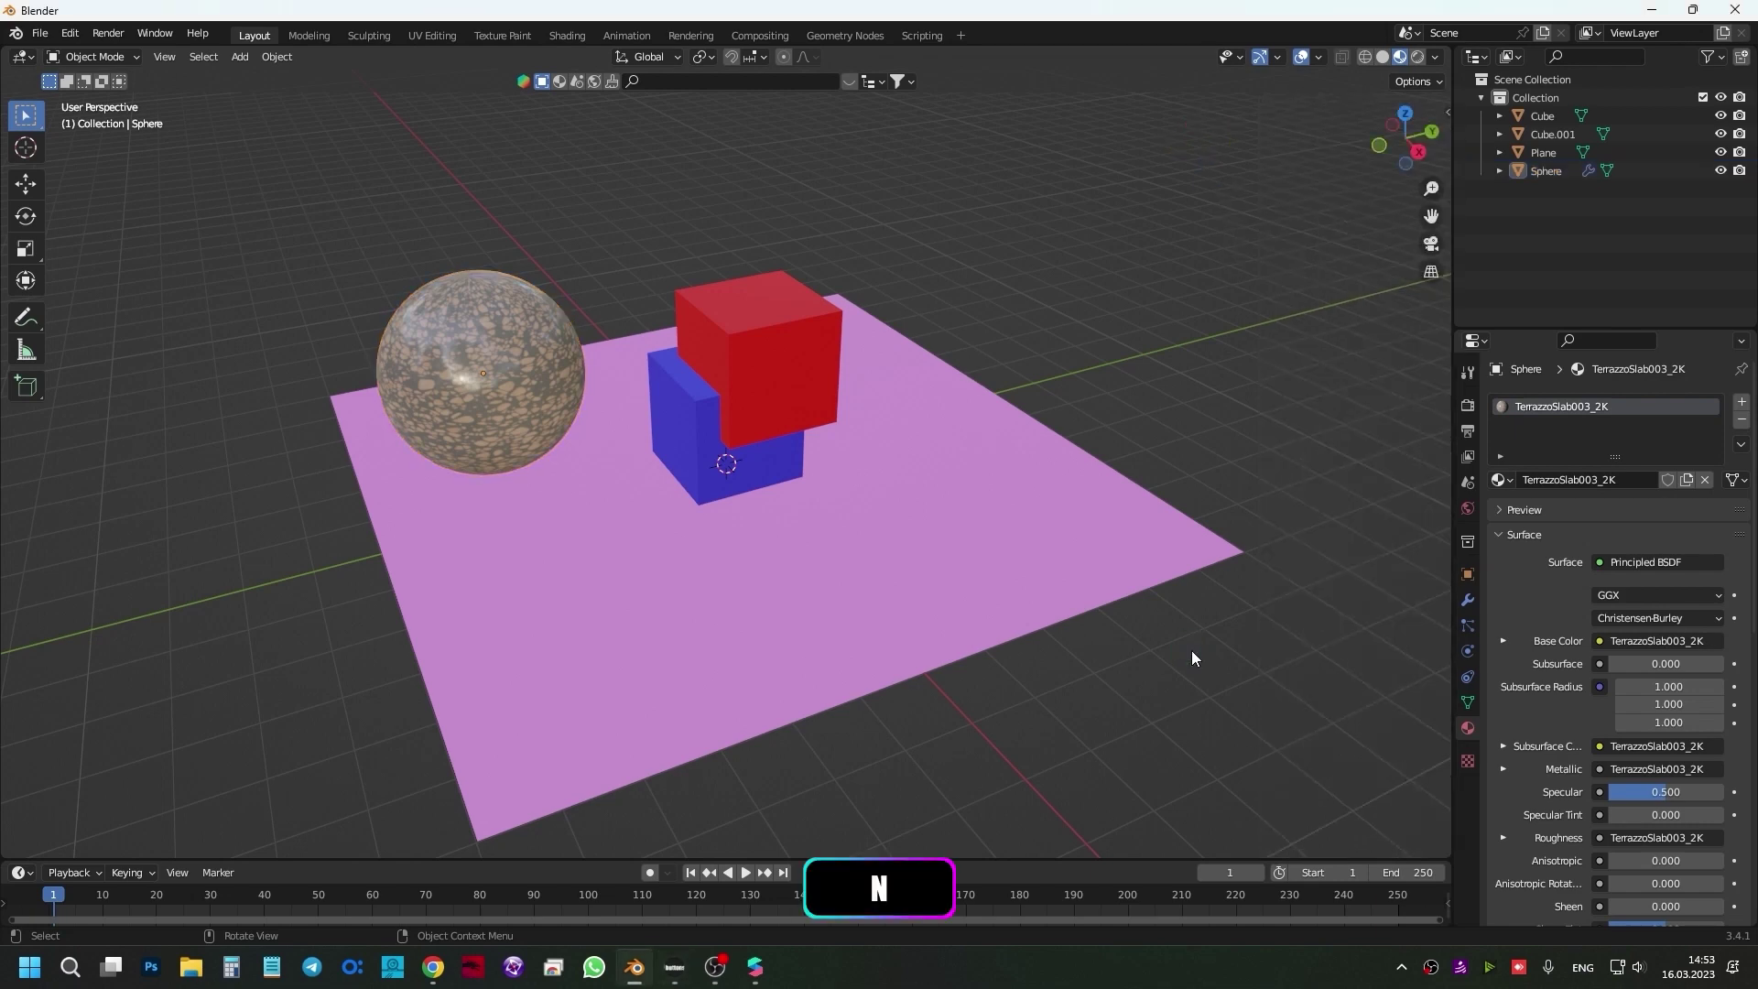
left_click(1468, 405)
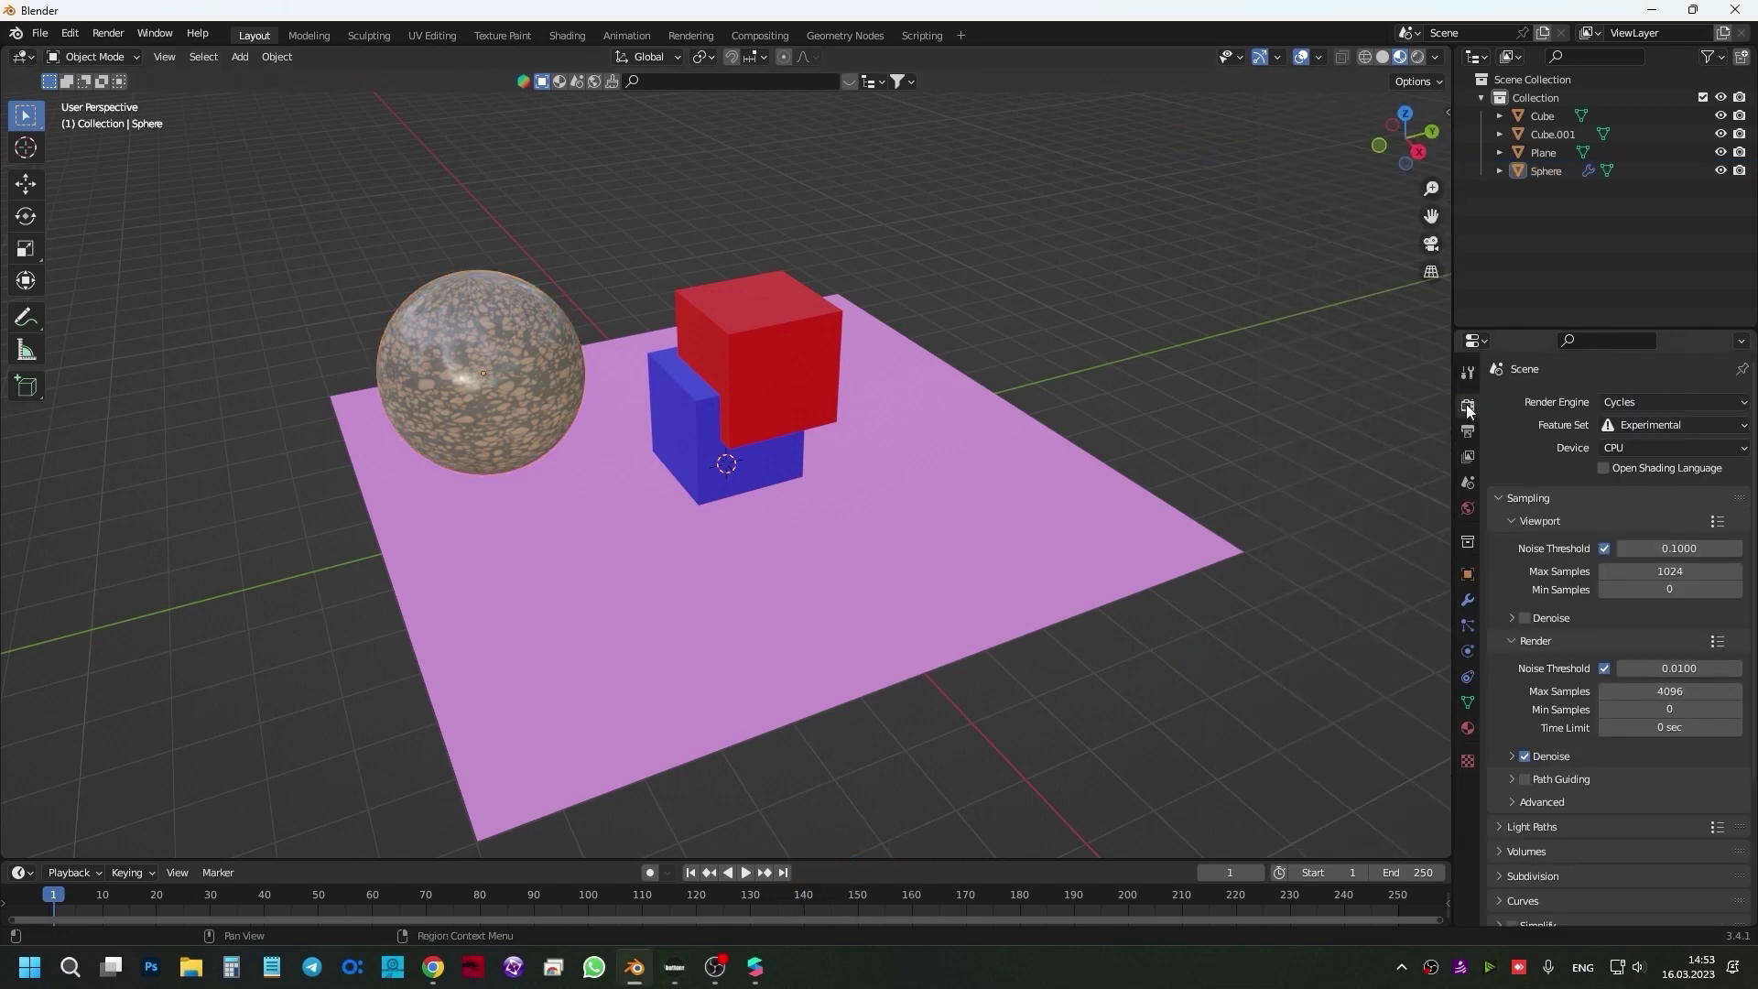
left_click(1653, 446)
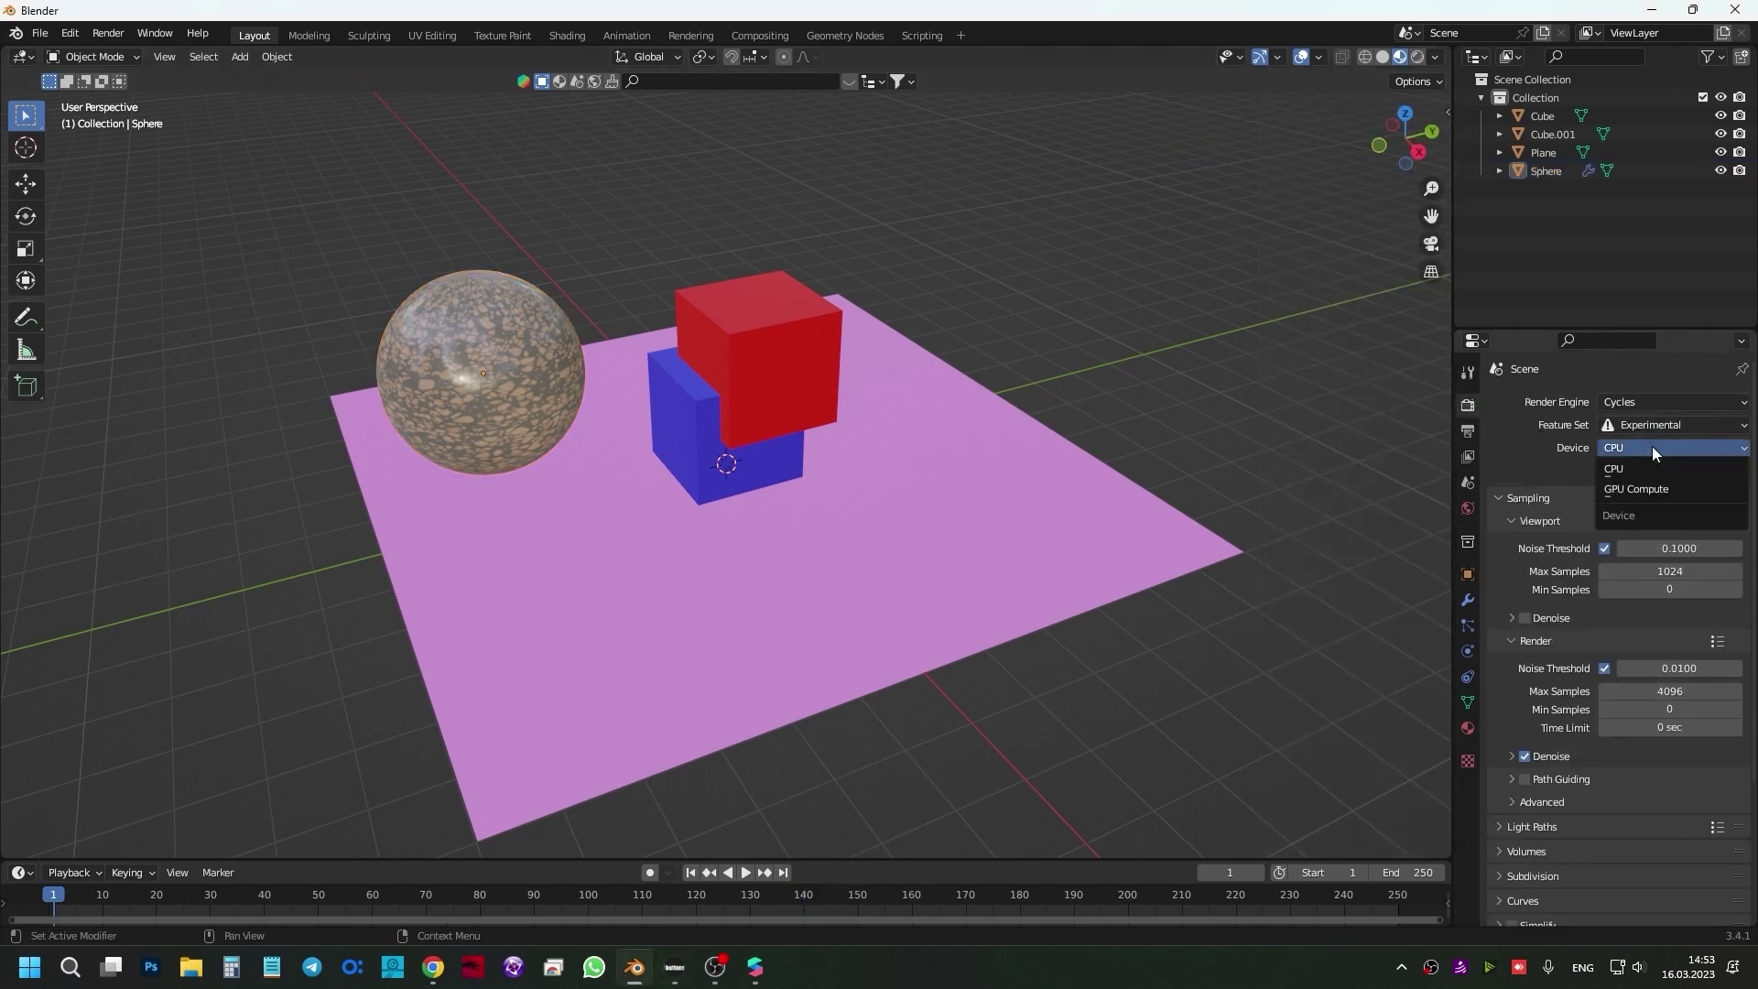
left_click(1645, 487)
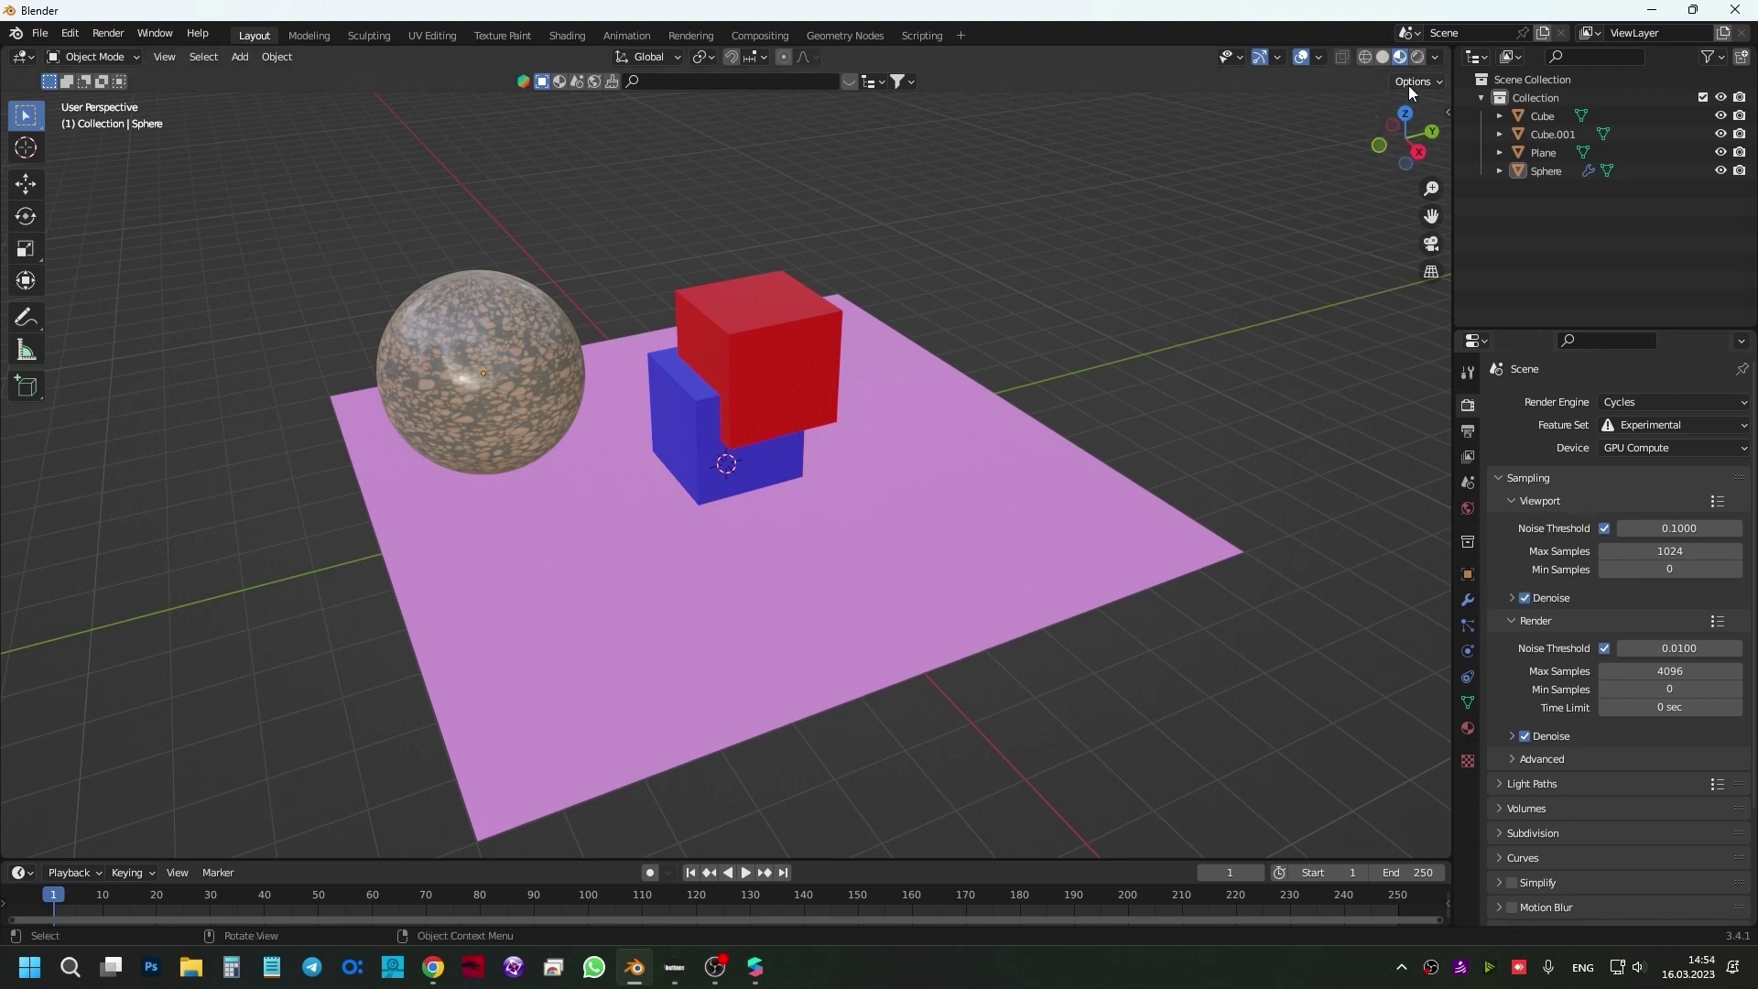
left_click(1413, 56)
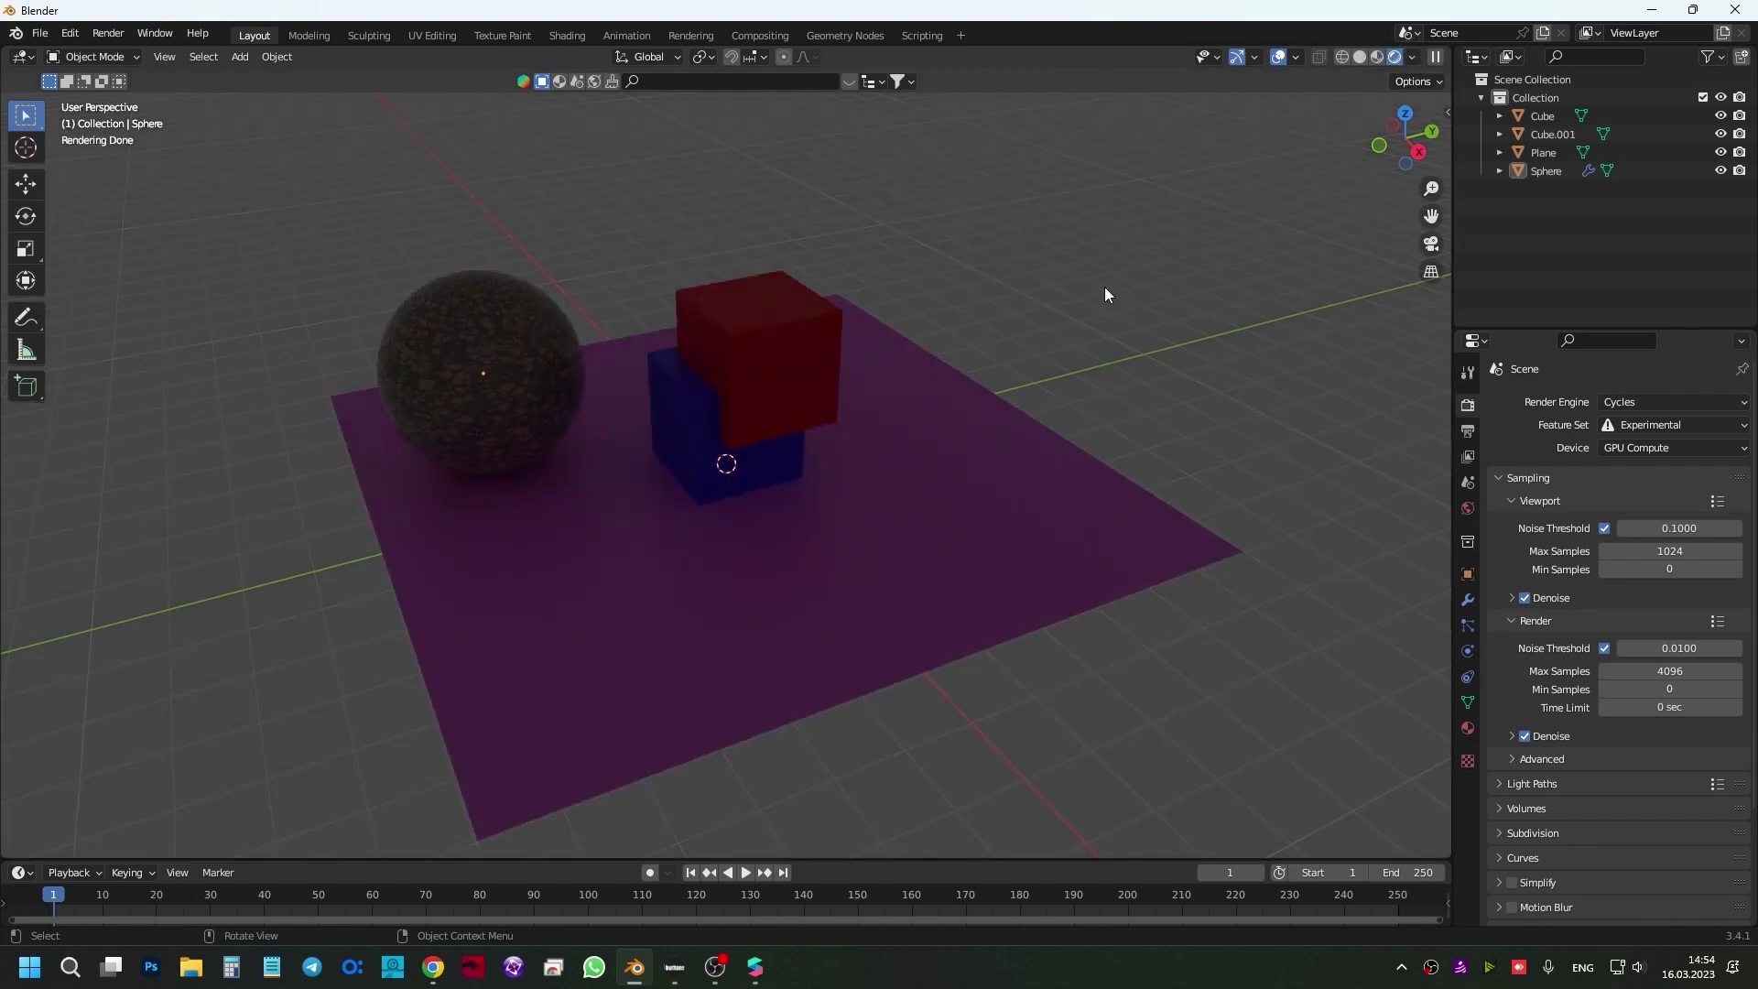
mouse_move(1104, 287)
middle_mouse_down()
mouse_move(968, 381)
mouse_move(698, 371)
mouse_move(769, 234)
mouse_move(1052, 289)
mouse_move(965, 447)
mouse_move(1073, 413)
mouse_move(1025, 309)
mouse_move(1168, 377)
middle_mouse_up()
- Add an Area light and raise it above the scene
left_click(1168, 377)
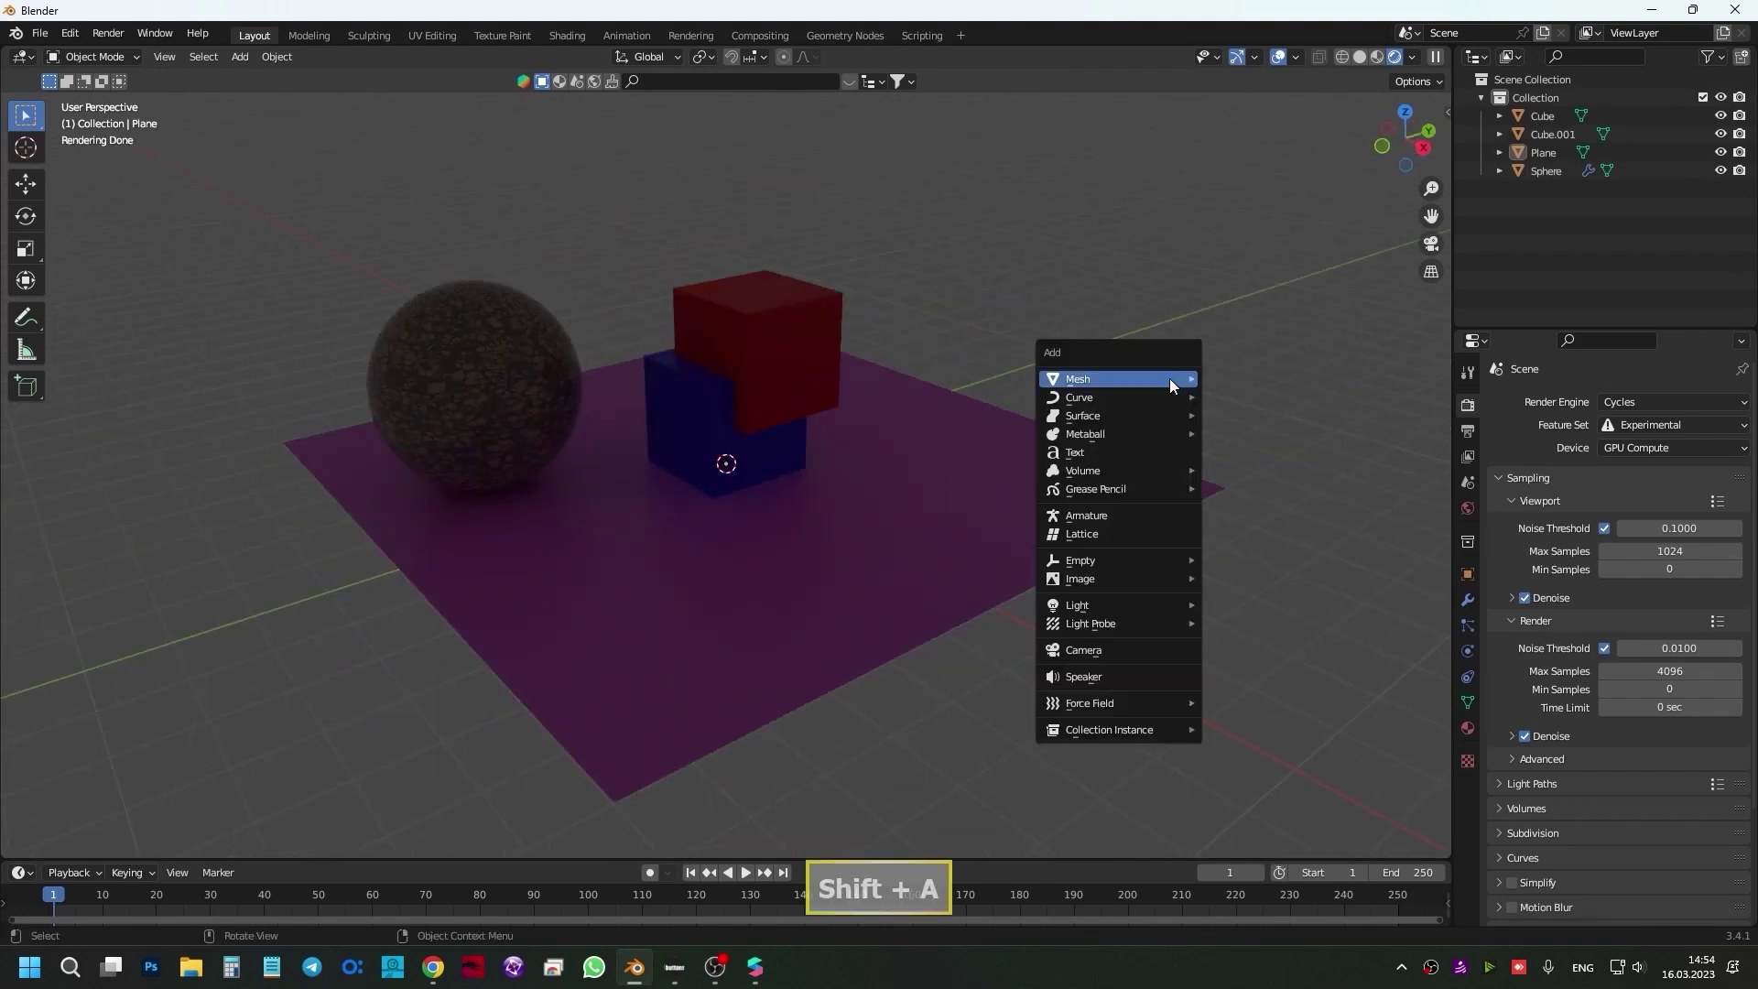
key("shift+a")
mouse_move(1076, 604)
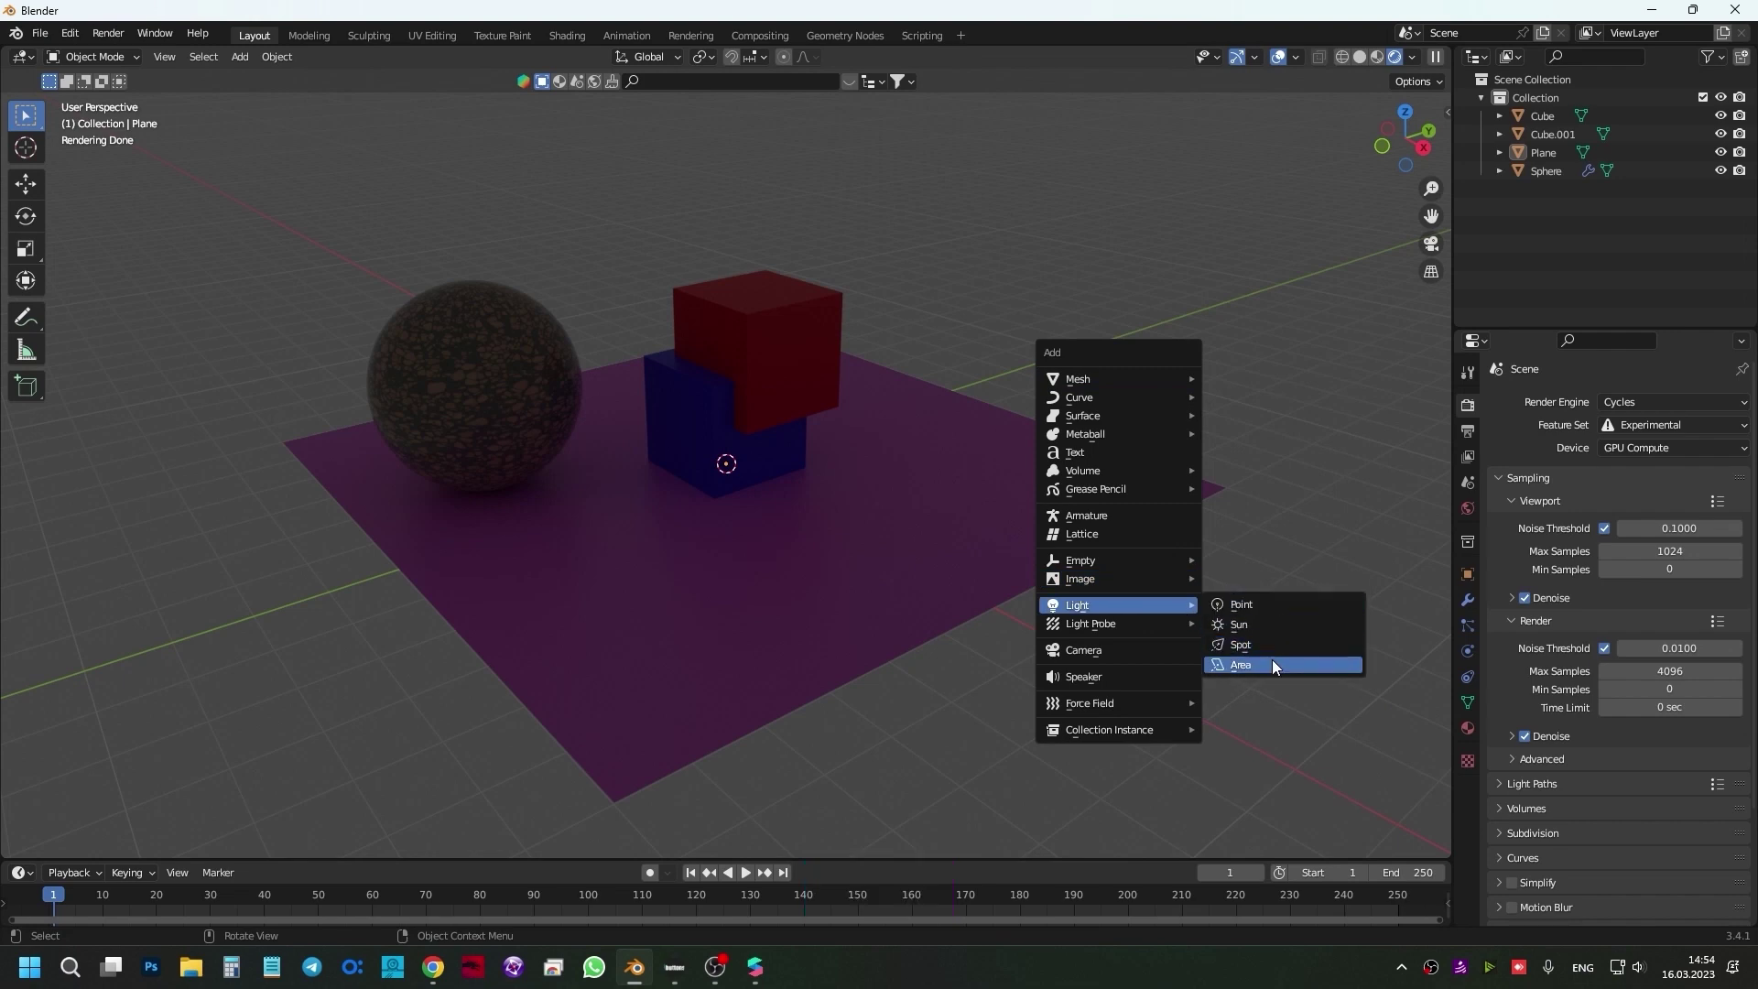
left_click(1268, 666)
key("g")
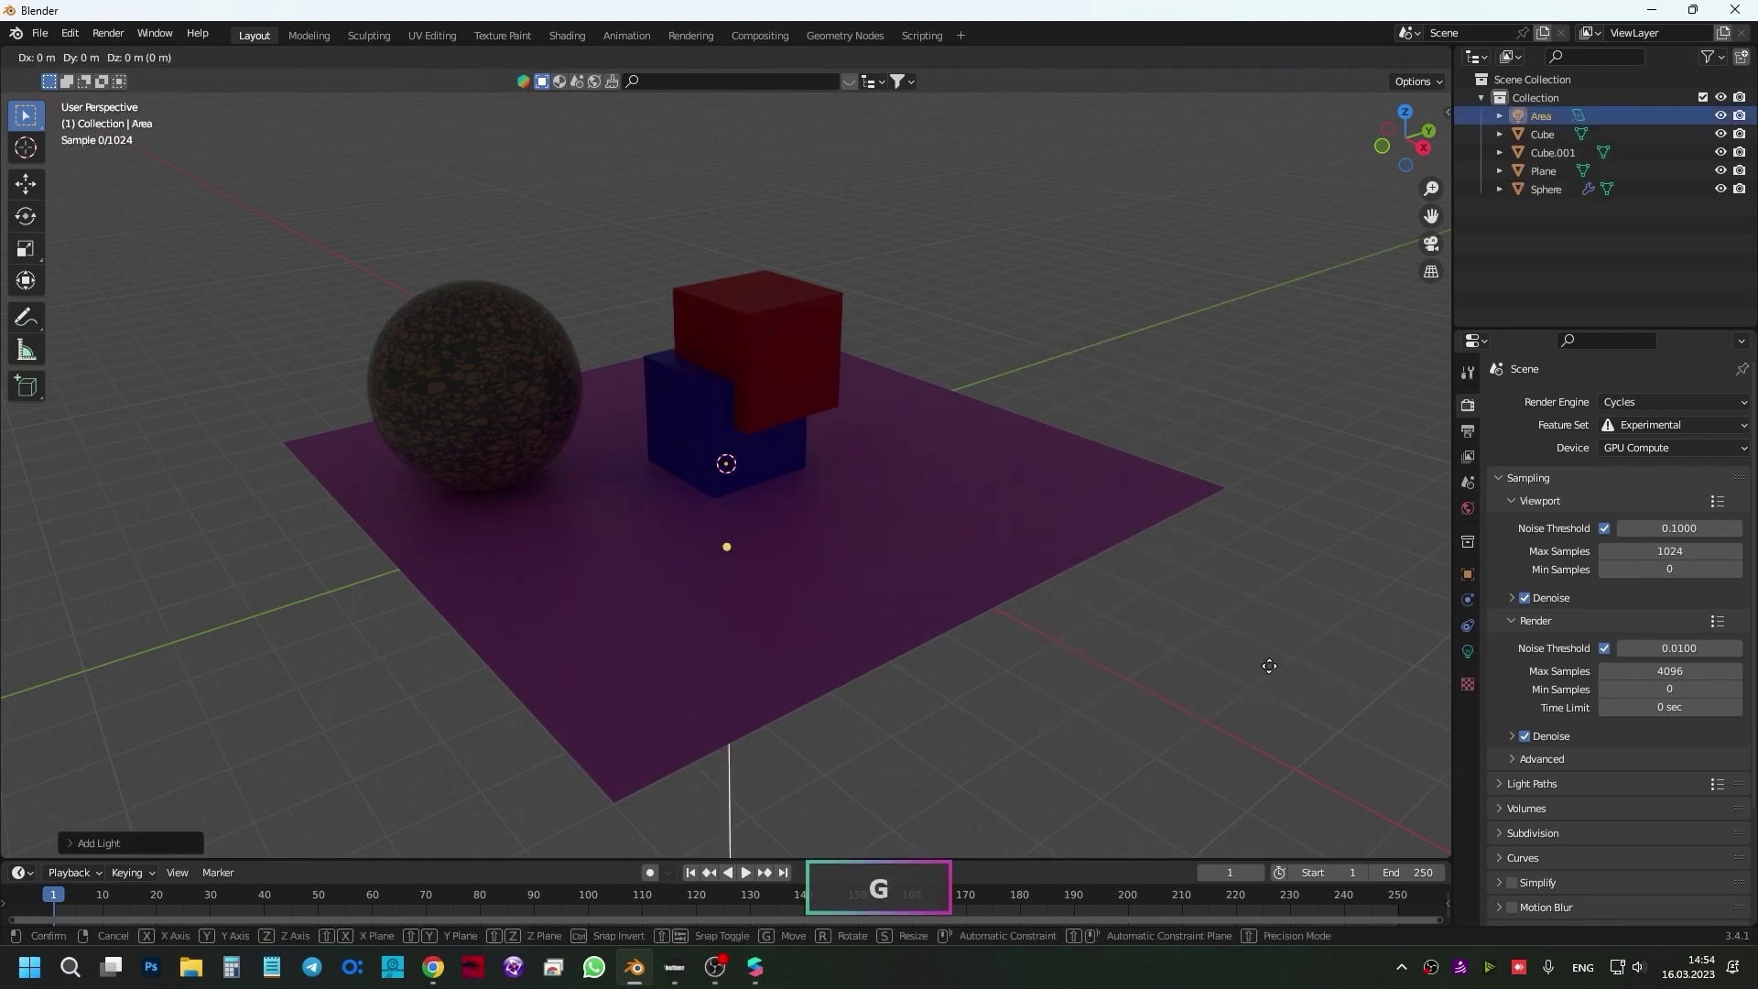
left_click(683, 324)
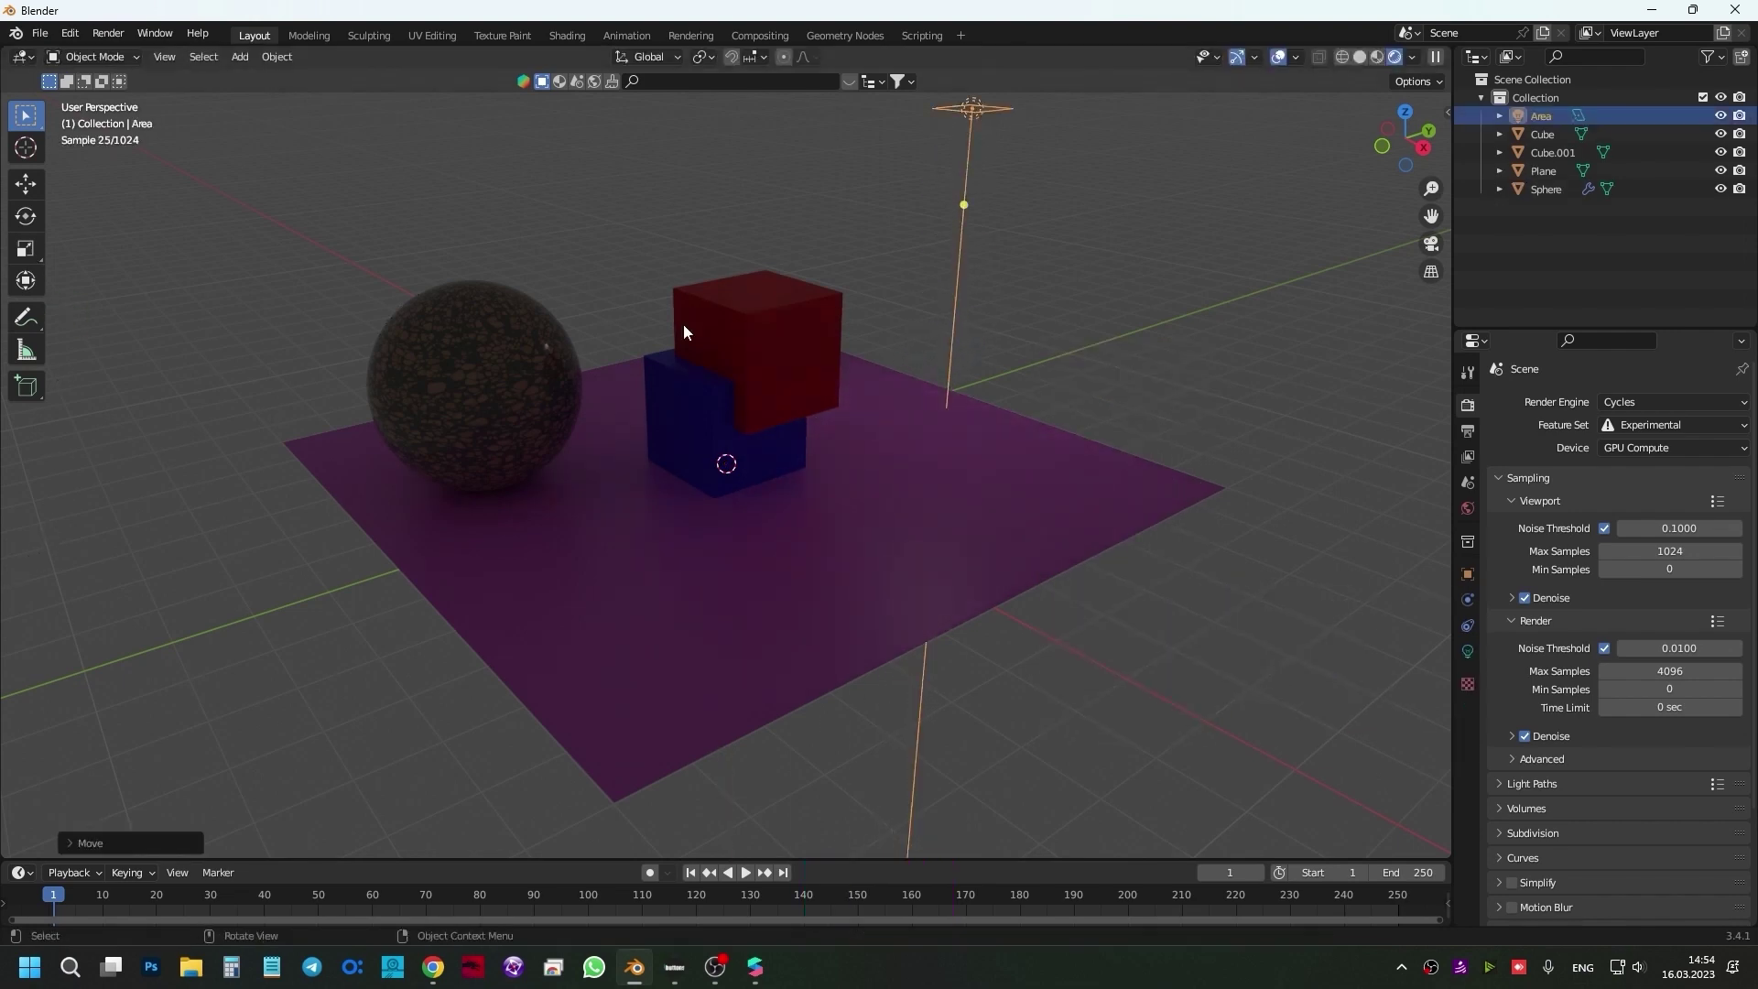
middle_click_drag(683, 324, 520, 440)
scroll(883, 553, "down", 3)
- Reposition and rotate the area light so it aims down at the stacked cubes
key("g")
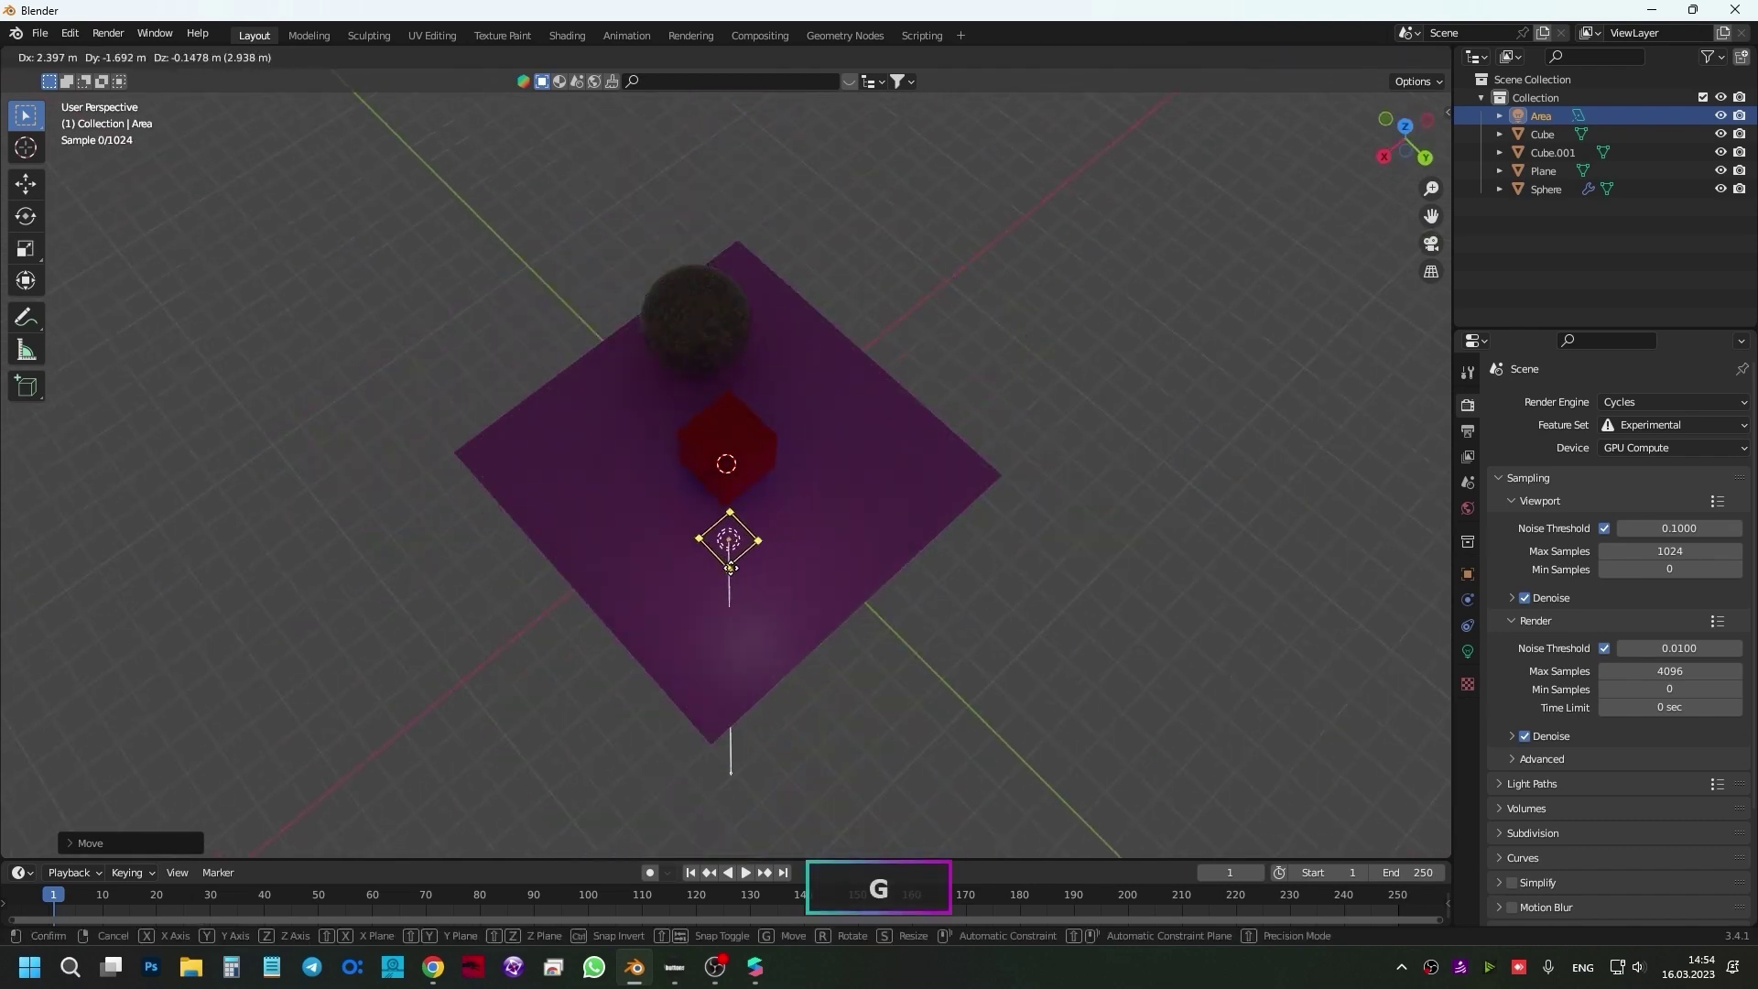
left_click(729, 574)
middle_click_drag(730, 574, 854, 382)
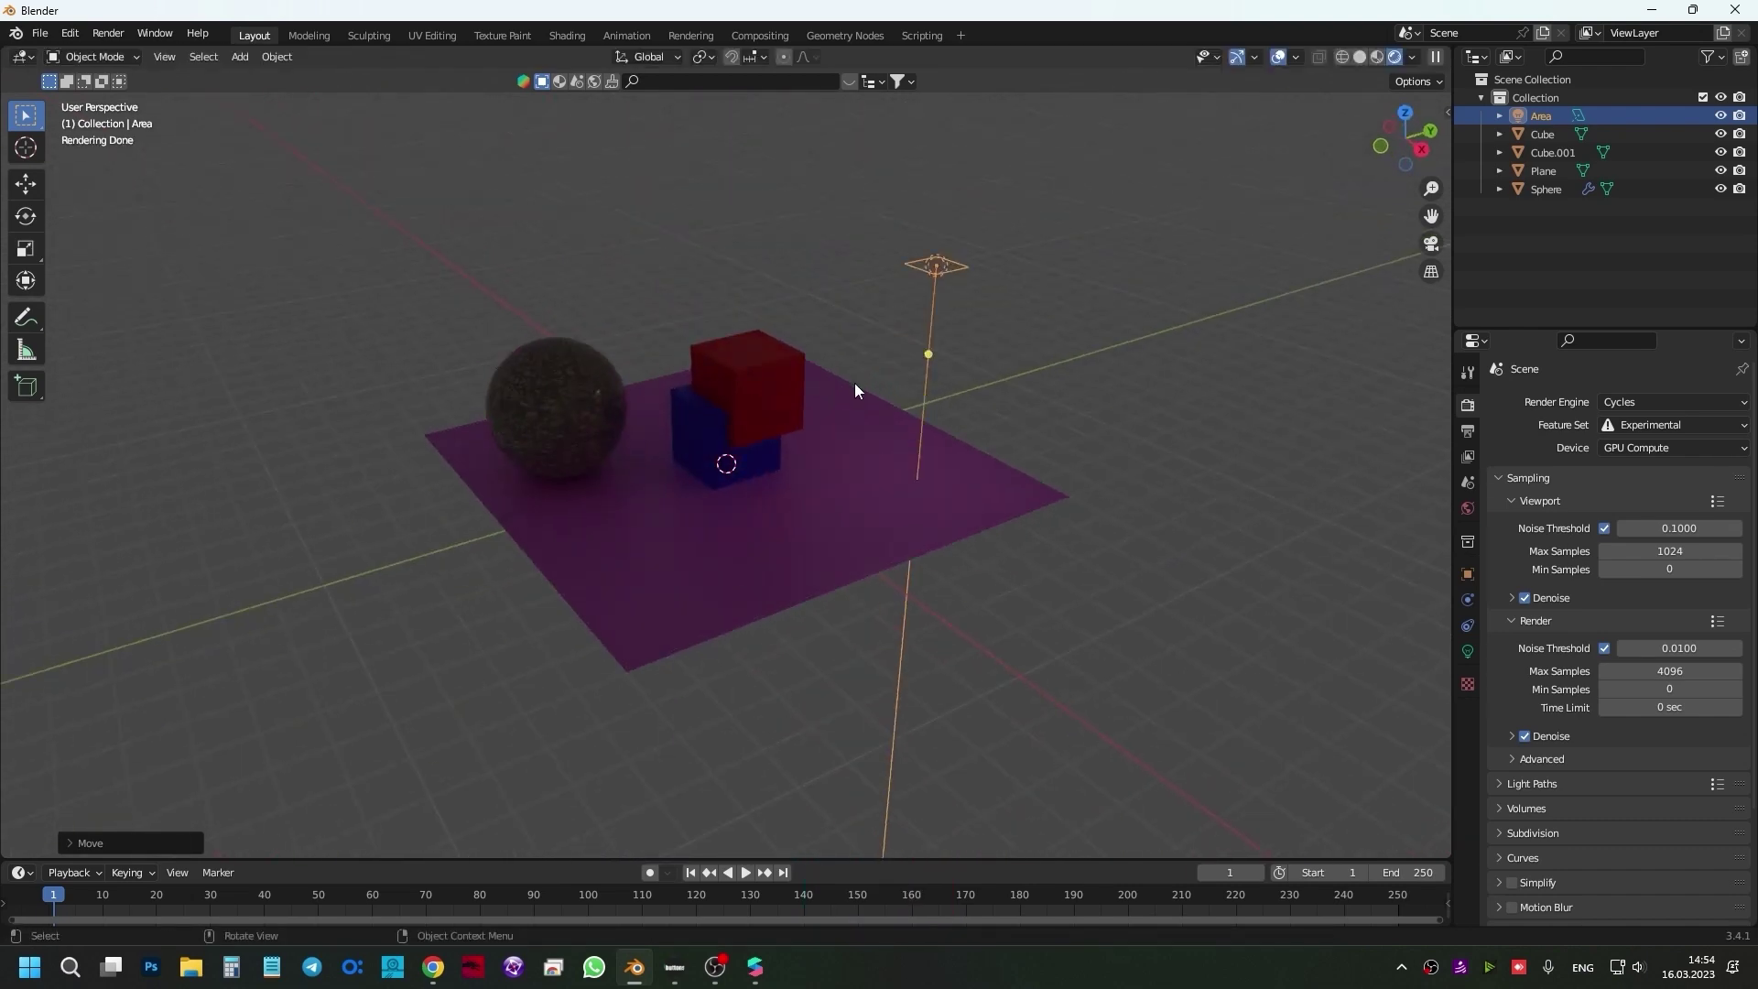
key("r")
left_click(544, 236)
mouse_move(544, 236)
middle_mouse_down()
mouse_move(673, 443)
mouse_move(736, 453)
middle_mouse_up()
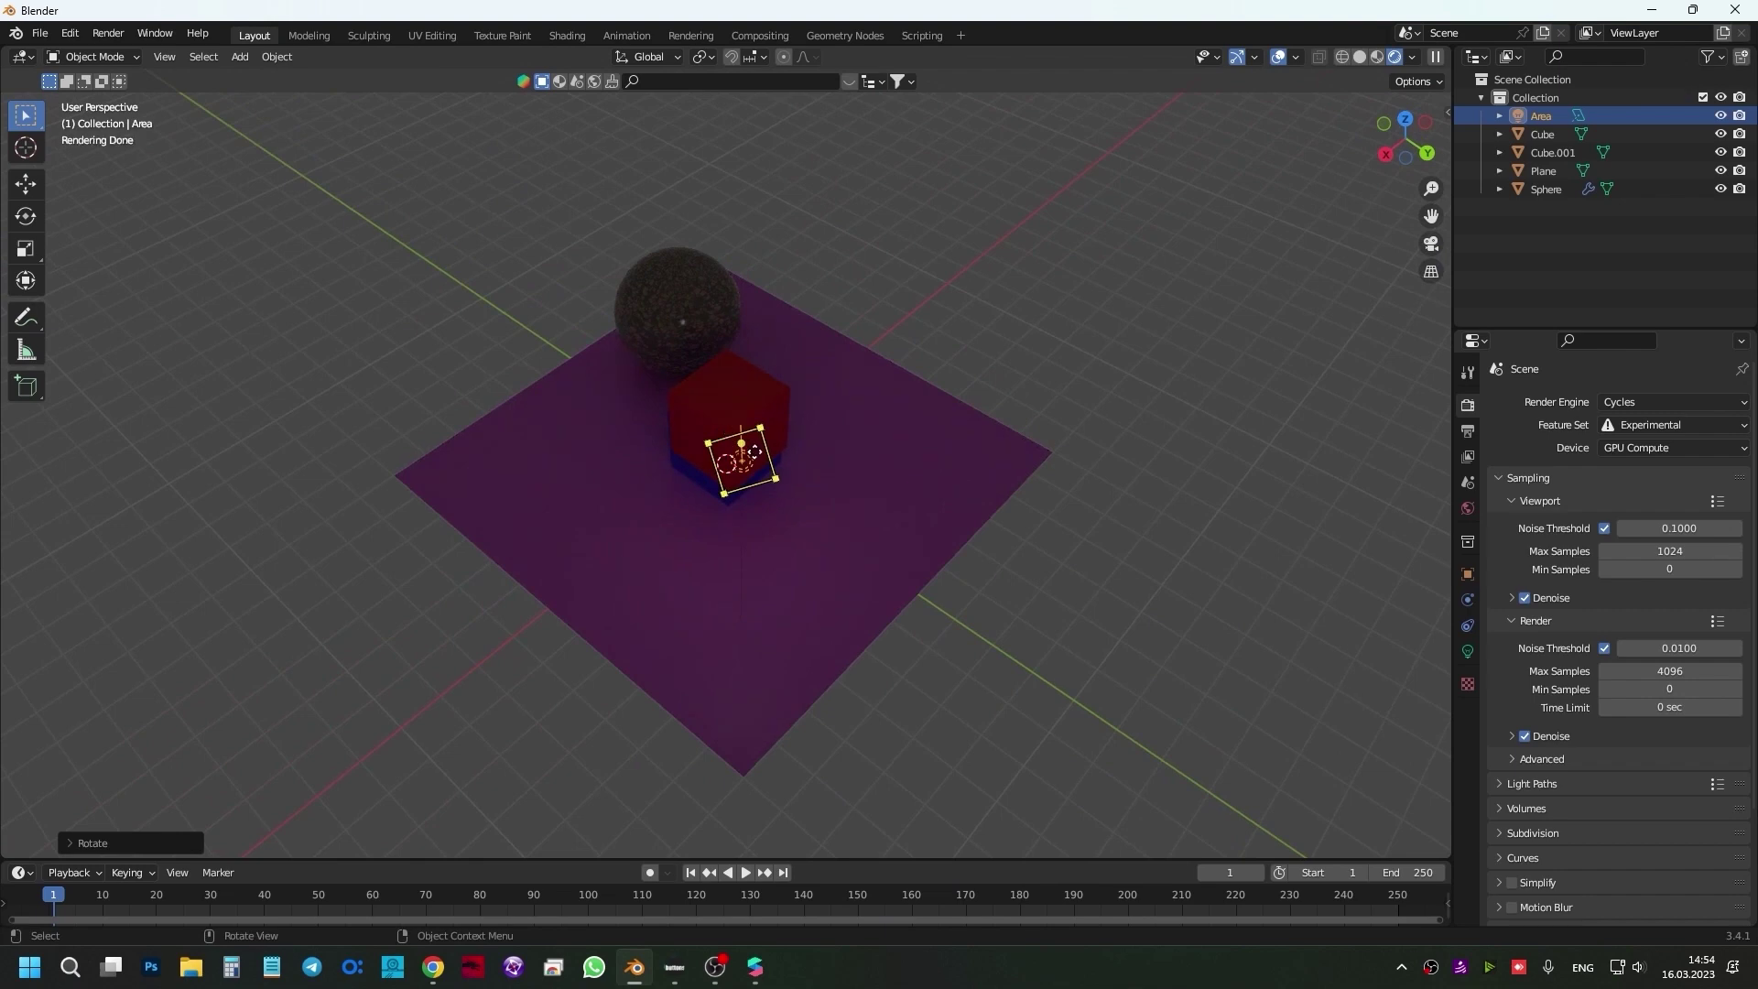
key("g")
left_click(759, 568)
mouse_move(760, 569)
middle_mouse_down()
mouse_move(888, 505)
mouse_move(809, 304)
middle_mouse_up()
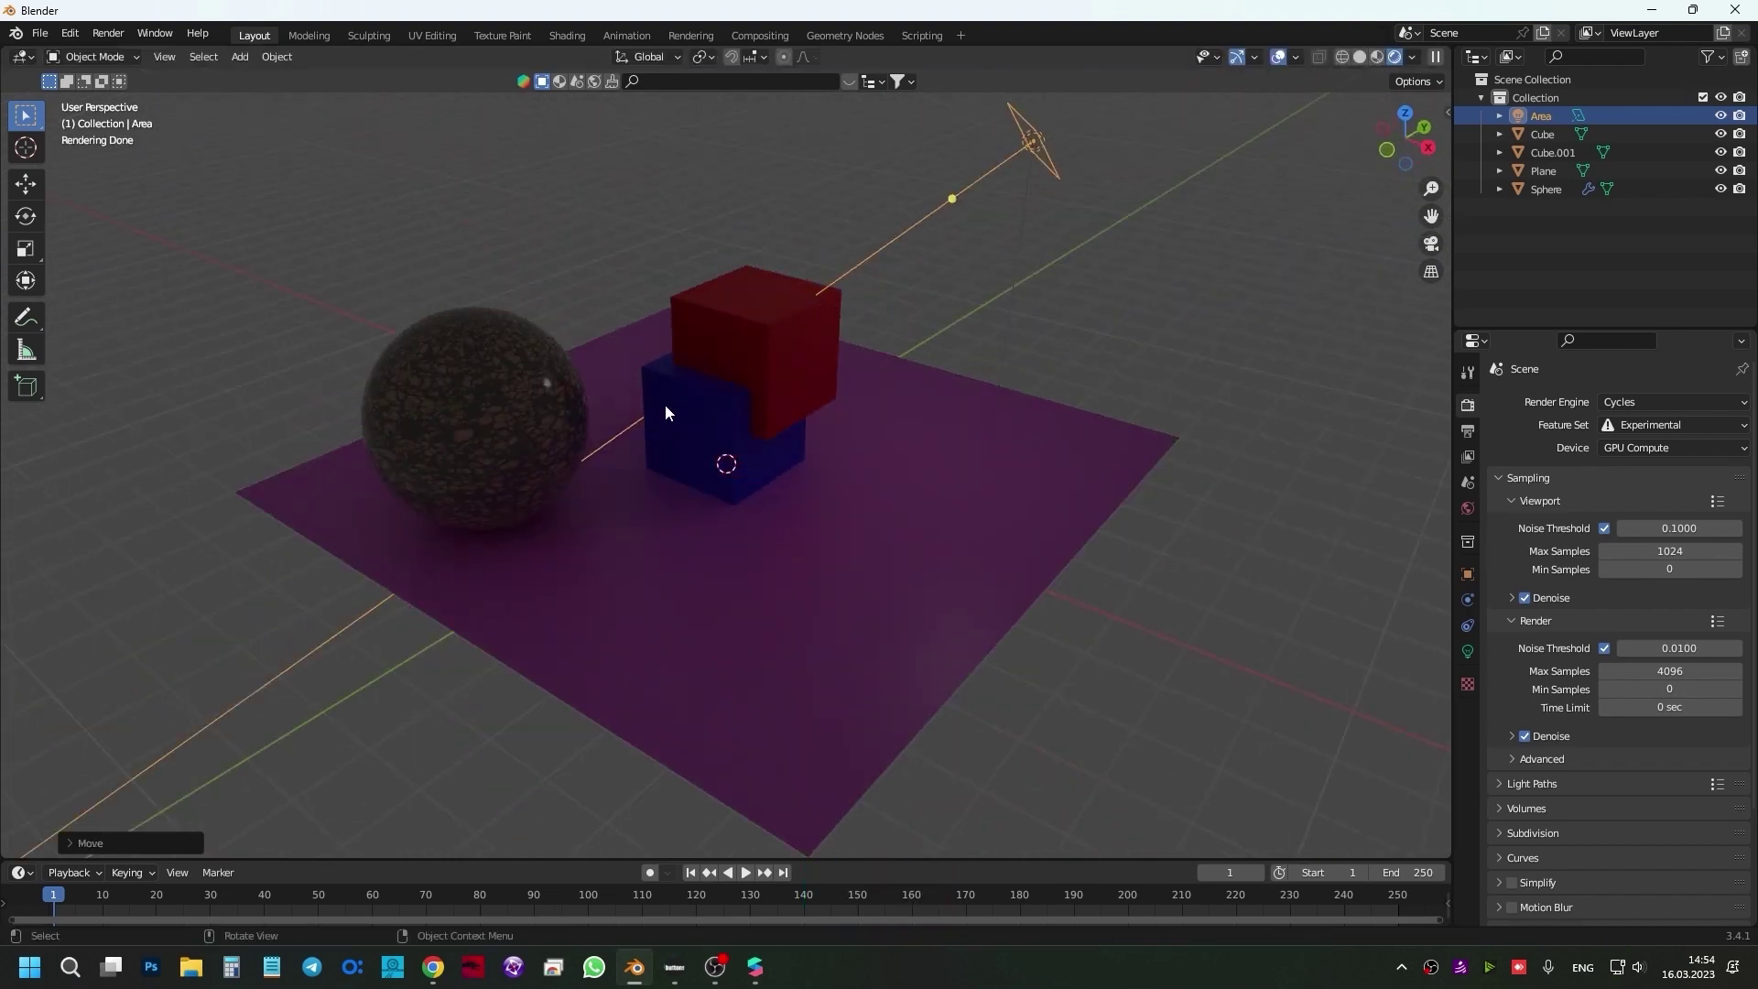
middle_click_drag(665, 405, 658, 390)
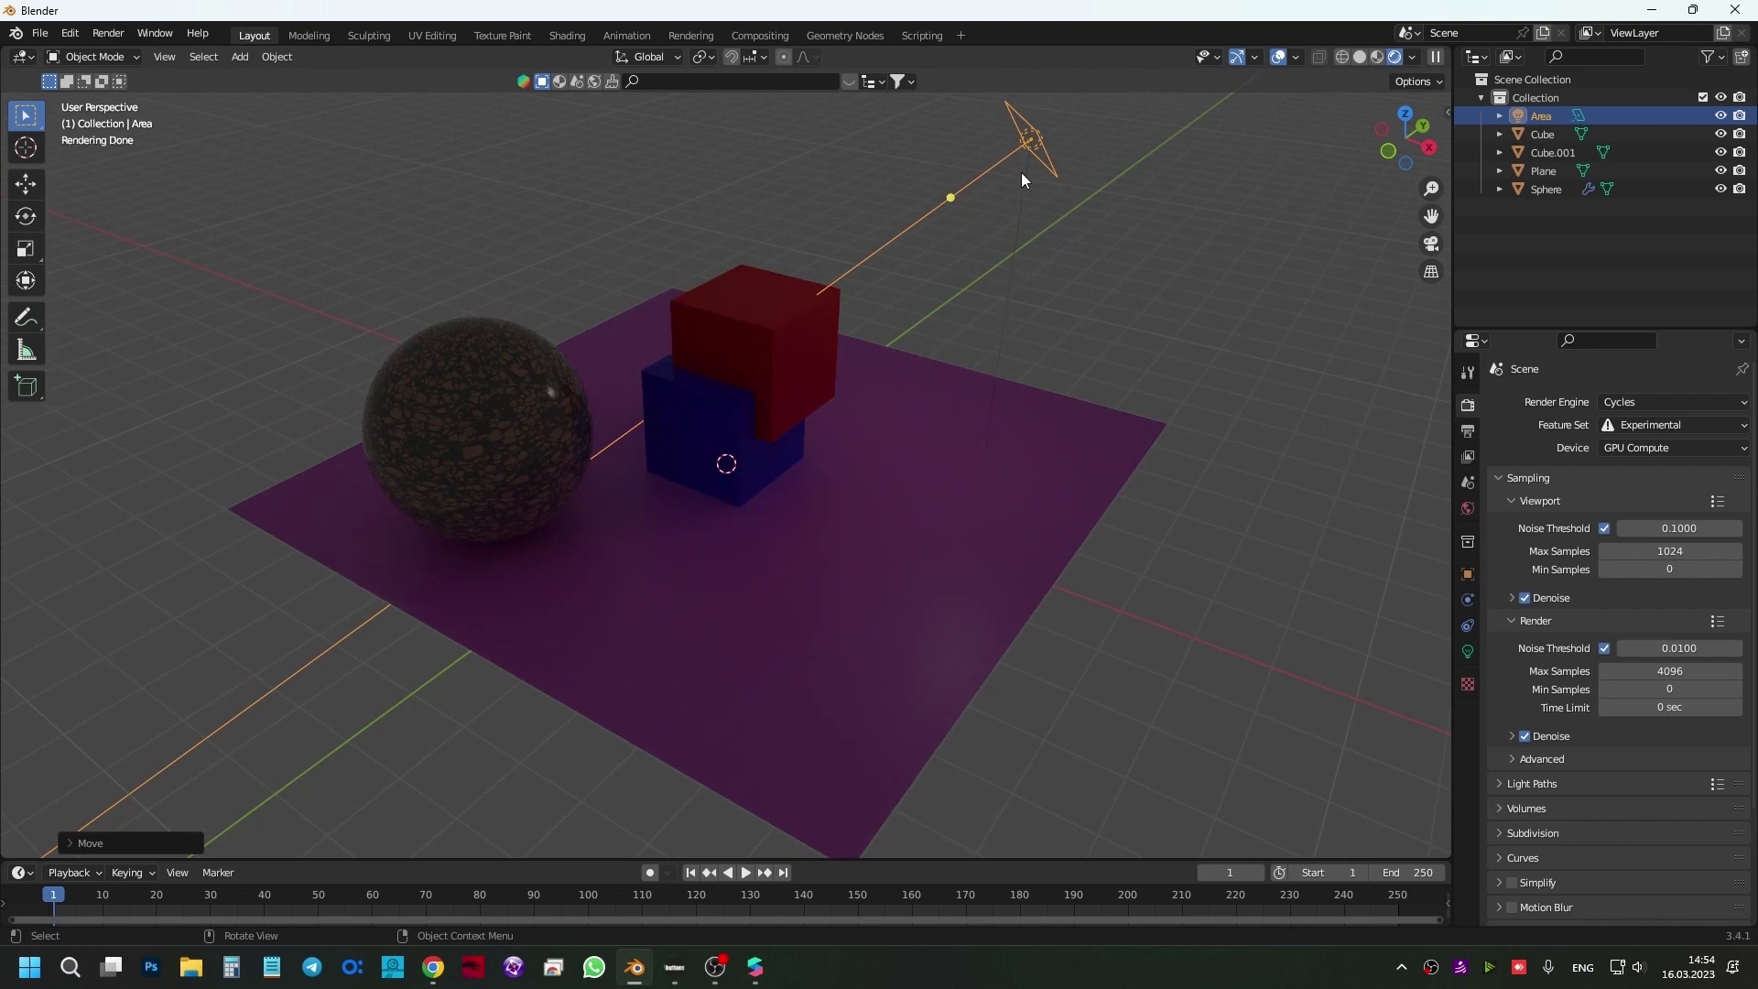
mouse_move(1013, 178)
middle_mouse_down()
mouse_move(938, 392)
mouse_move(934, 366)
middle_mouse_up()
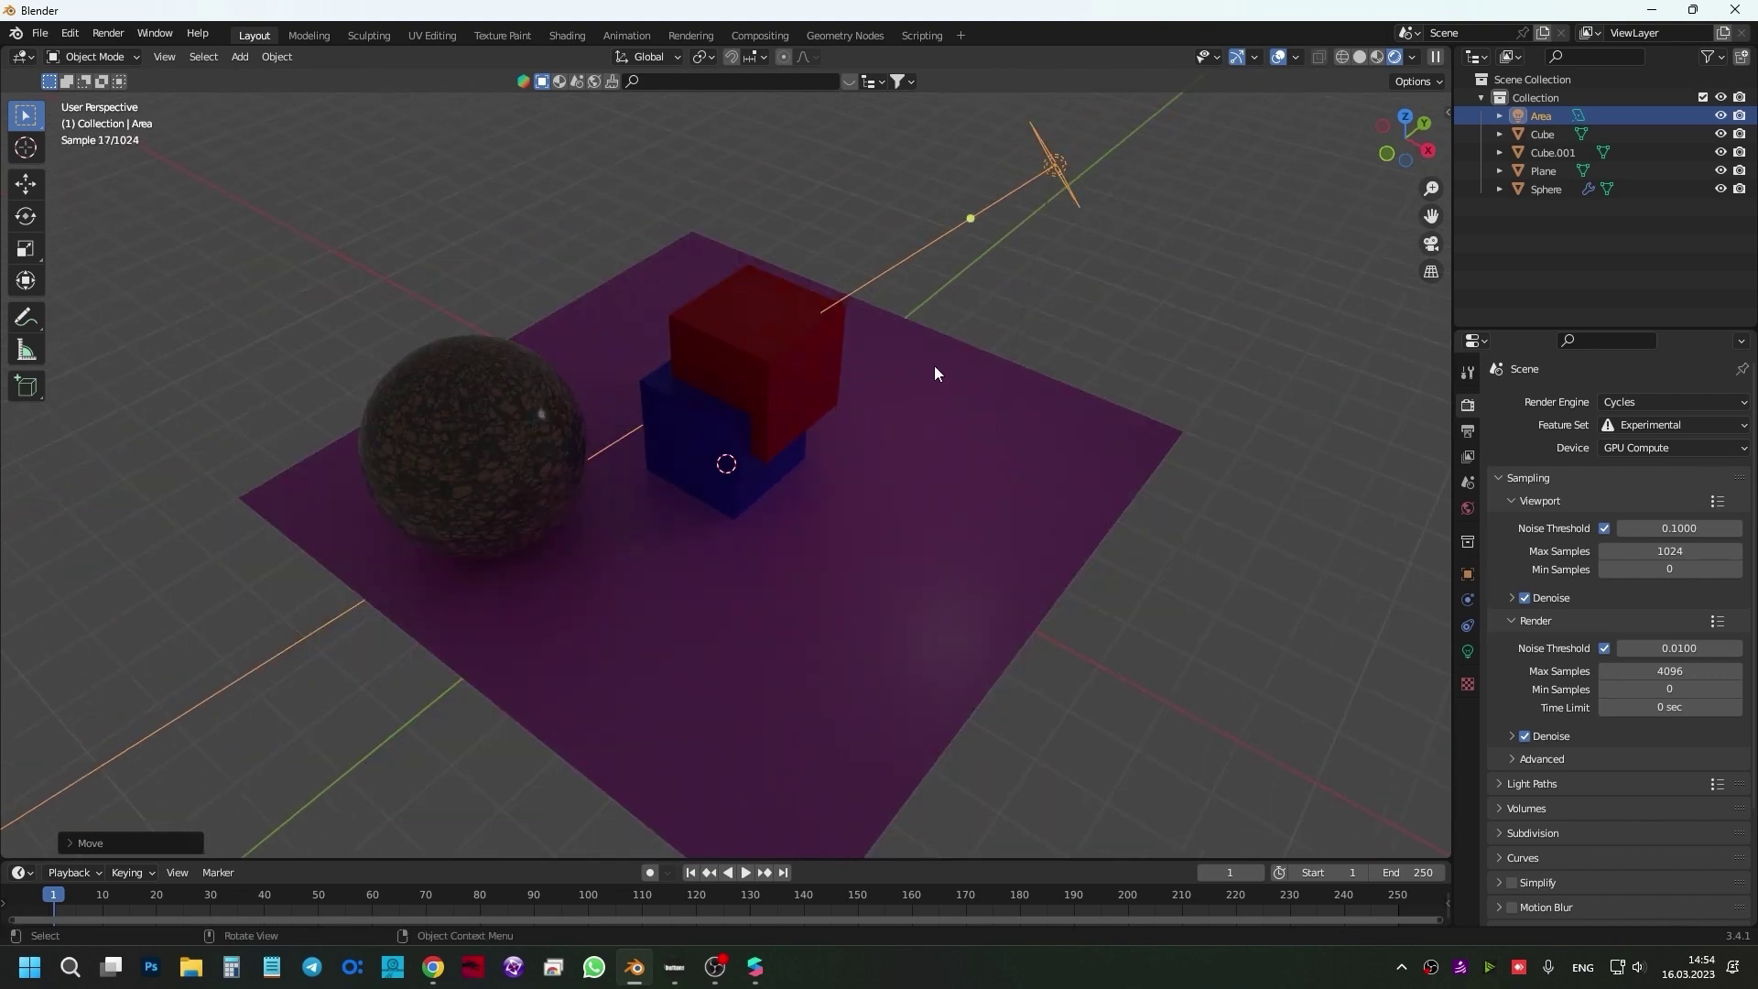
- Raise the area light's power to about 241 W and its size to 1.99 m
left_click(1468, 653)
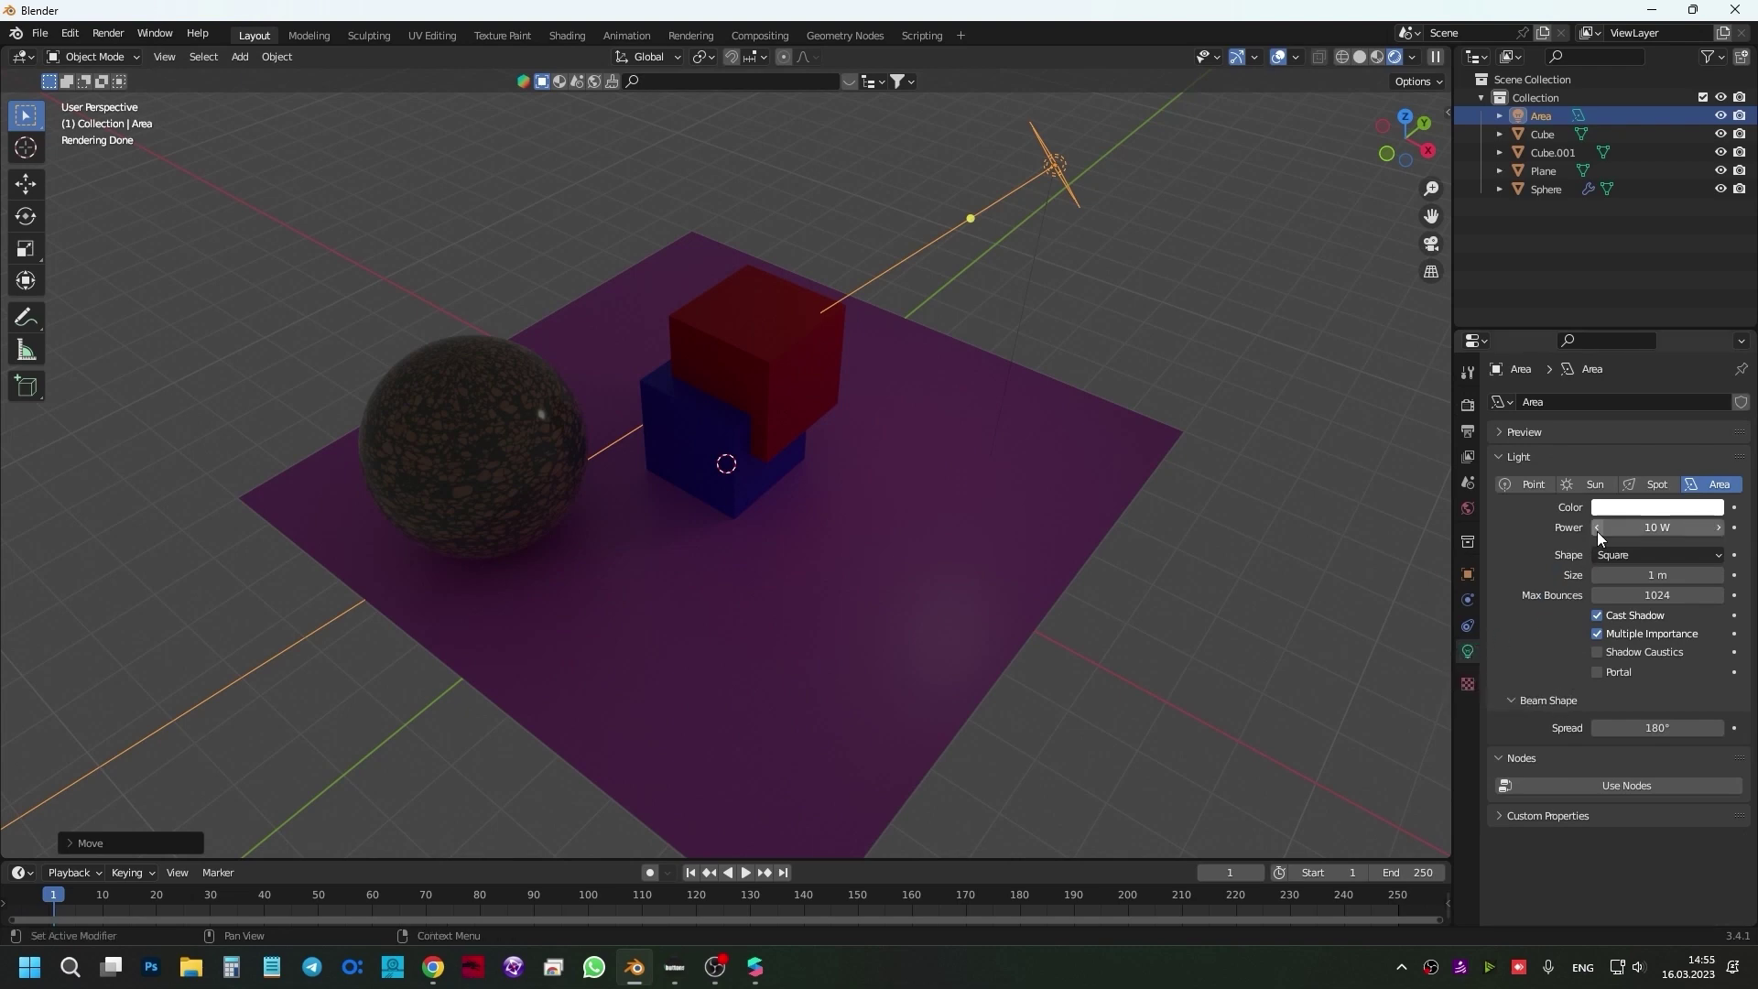
left_click_drag(1620, 527, 1675, 527)
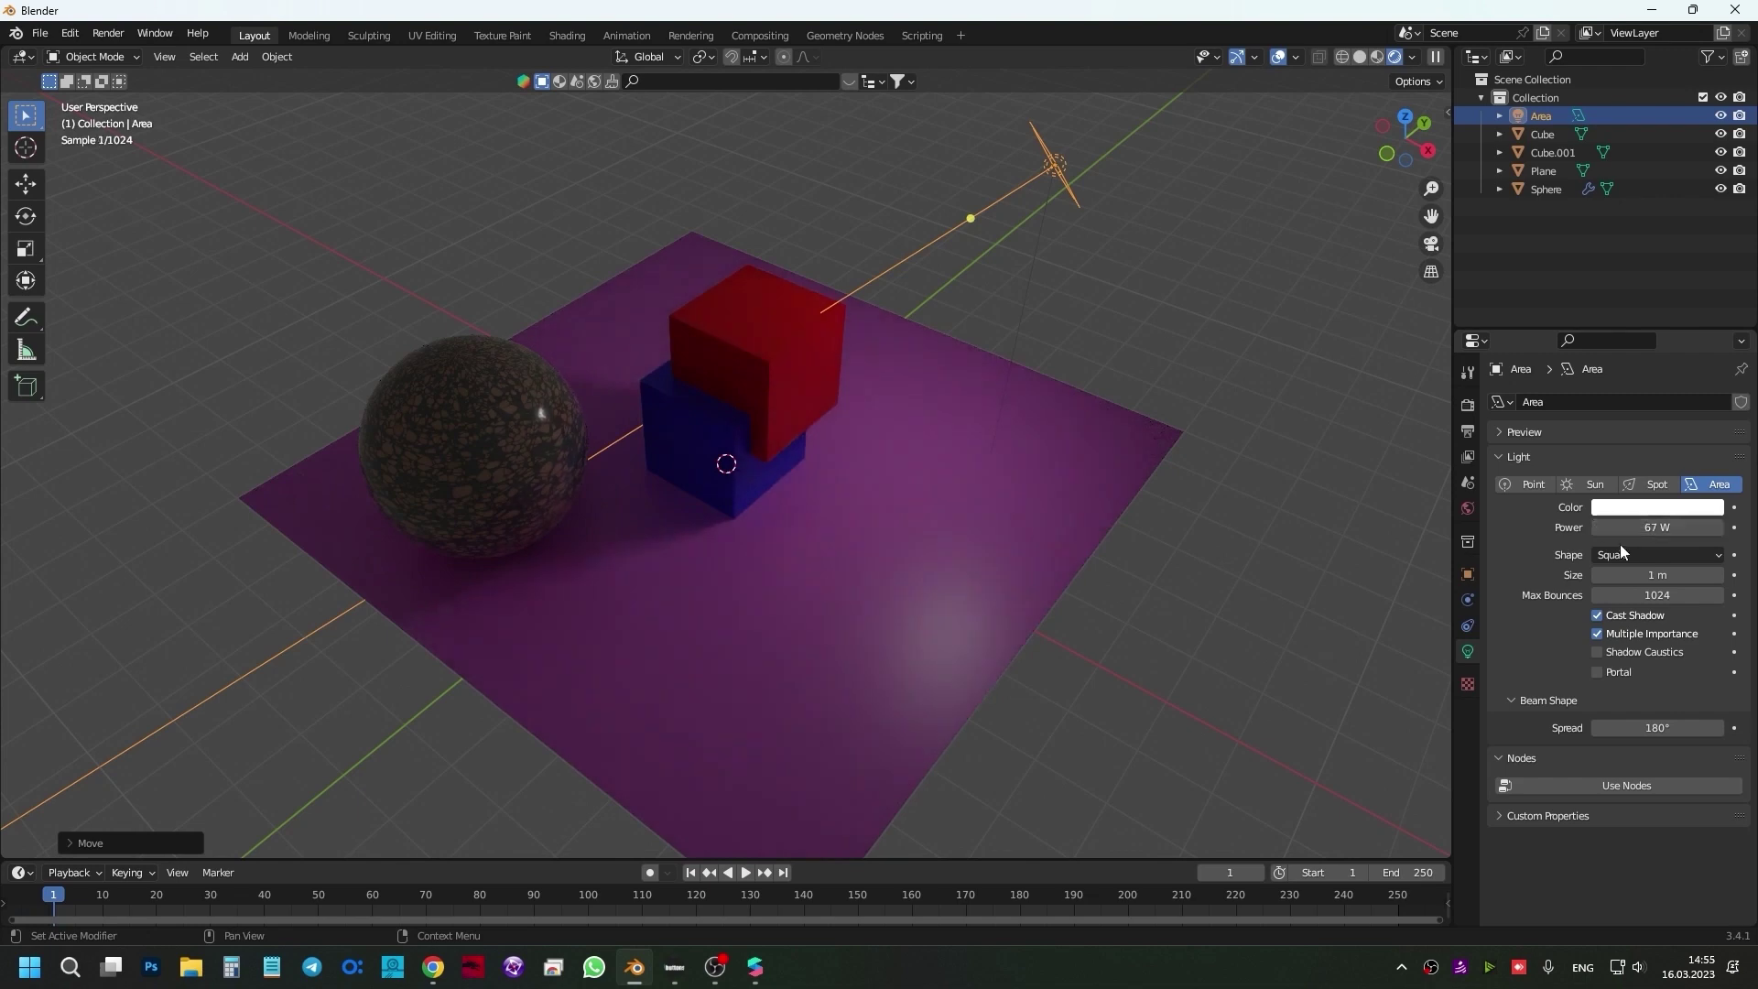
left_click_drag(1639, 575, 1693, 575)
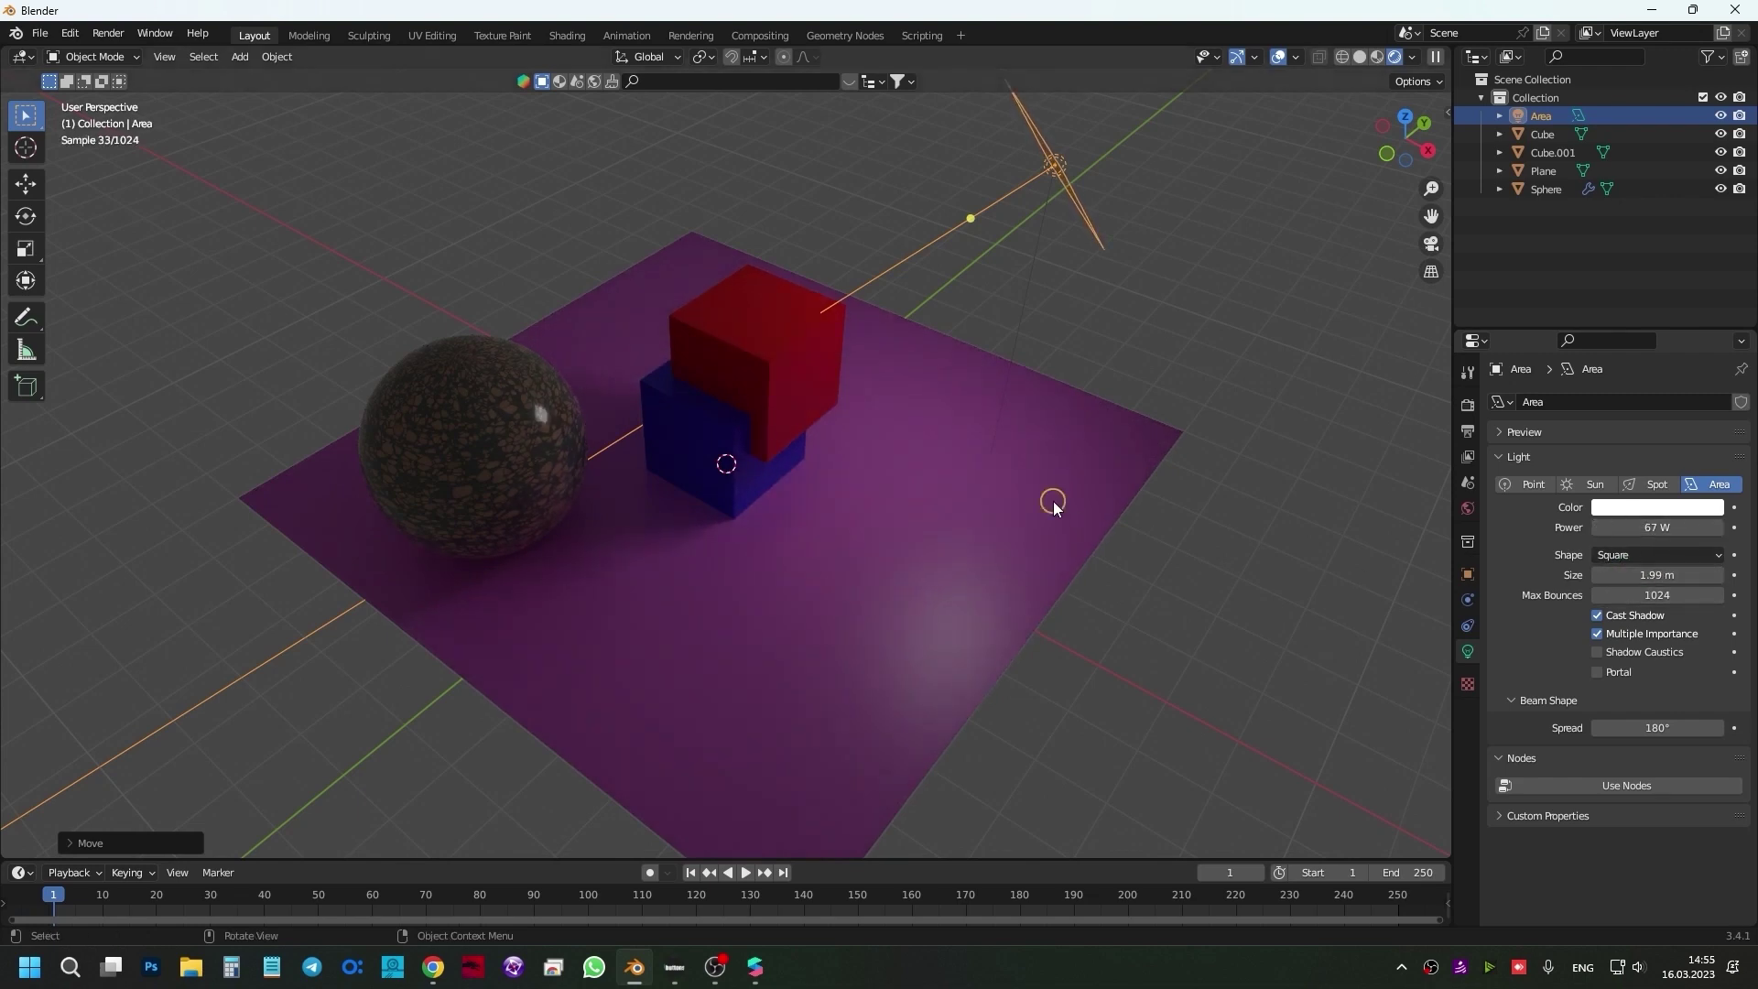
middle_click_drag(1051, 502, 930, 368)
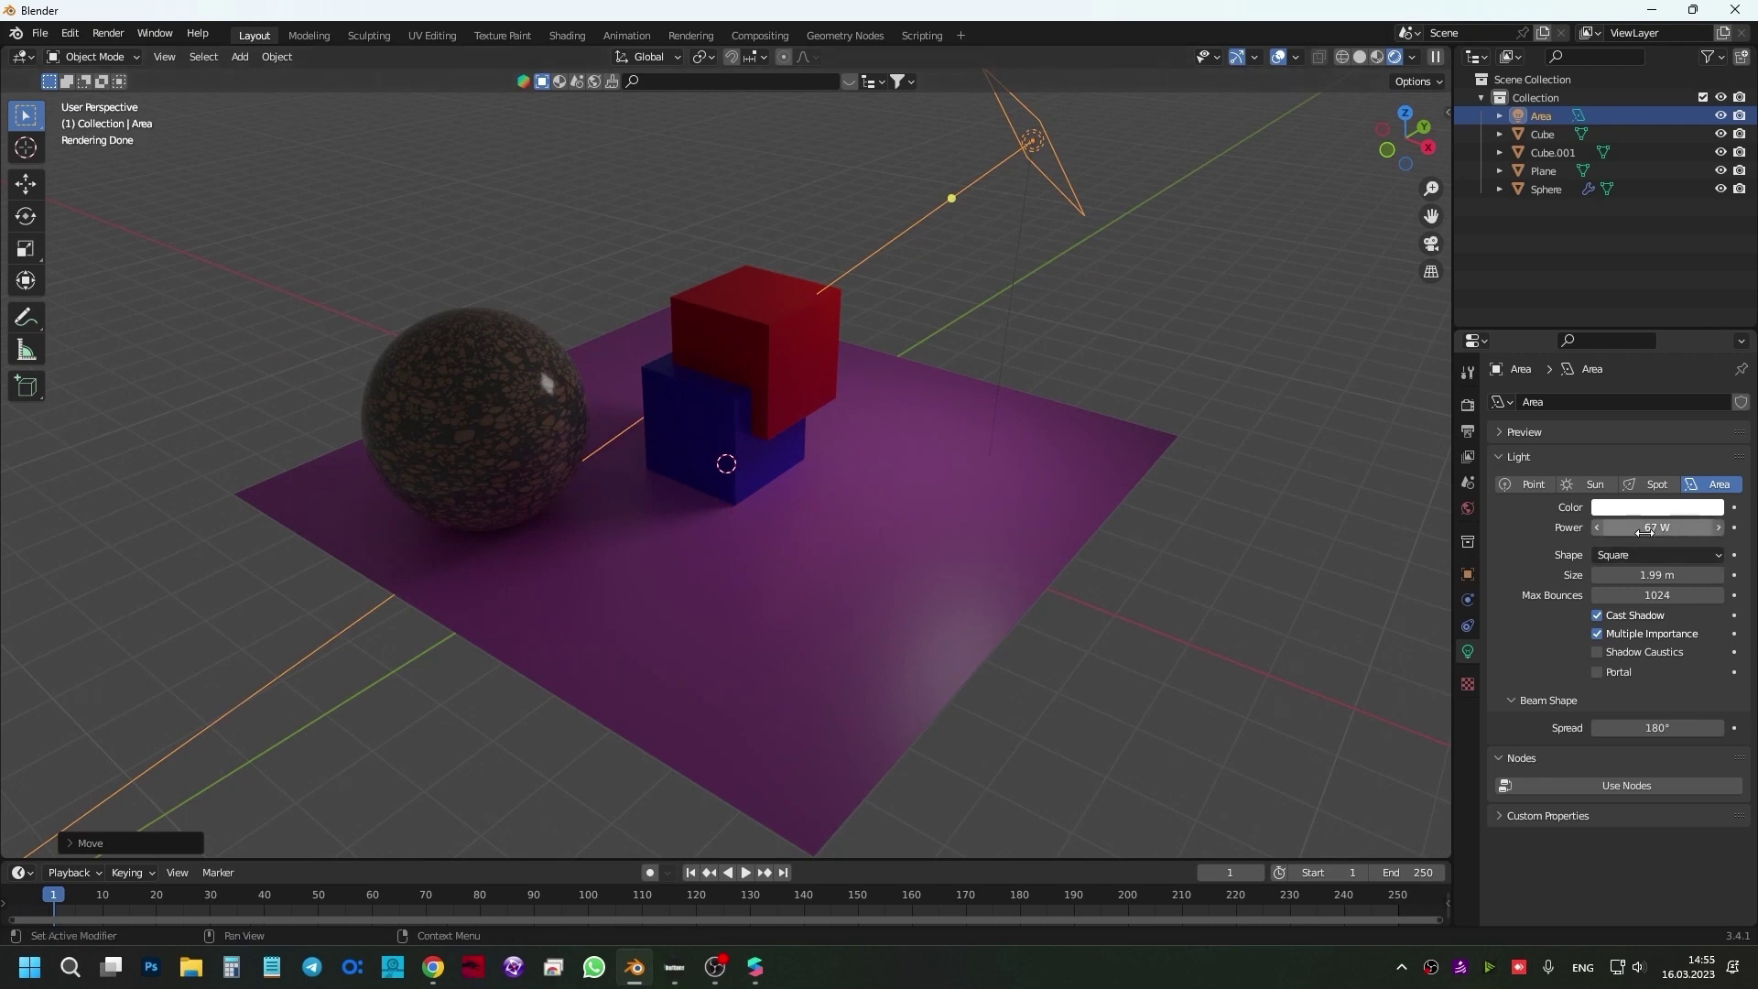
left_click_drag(1657, 528, 1712, 528)
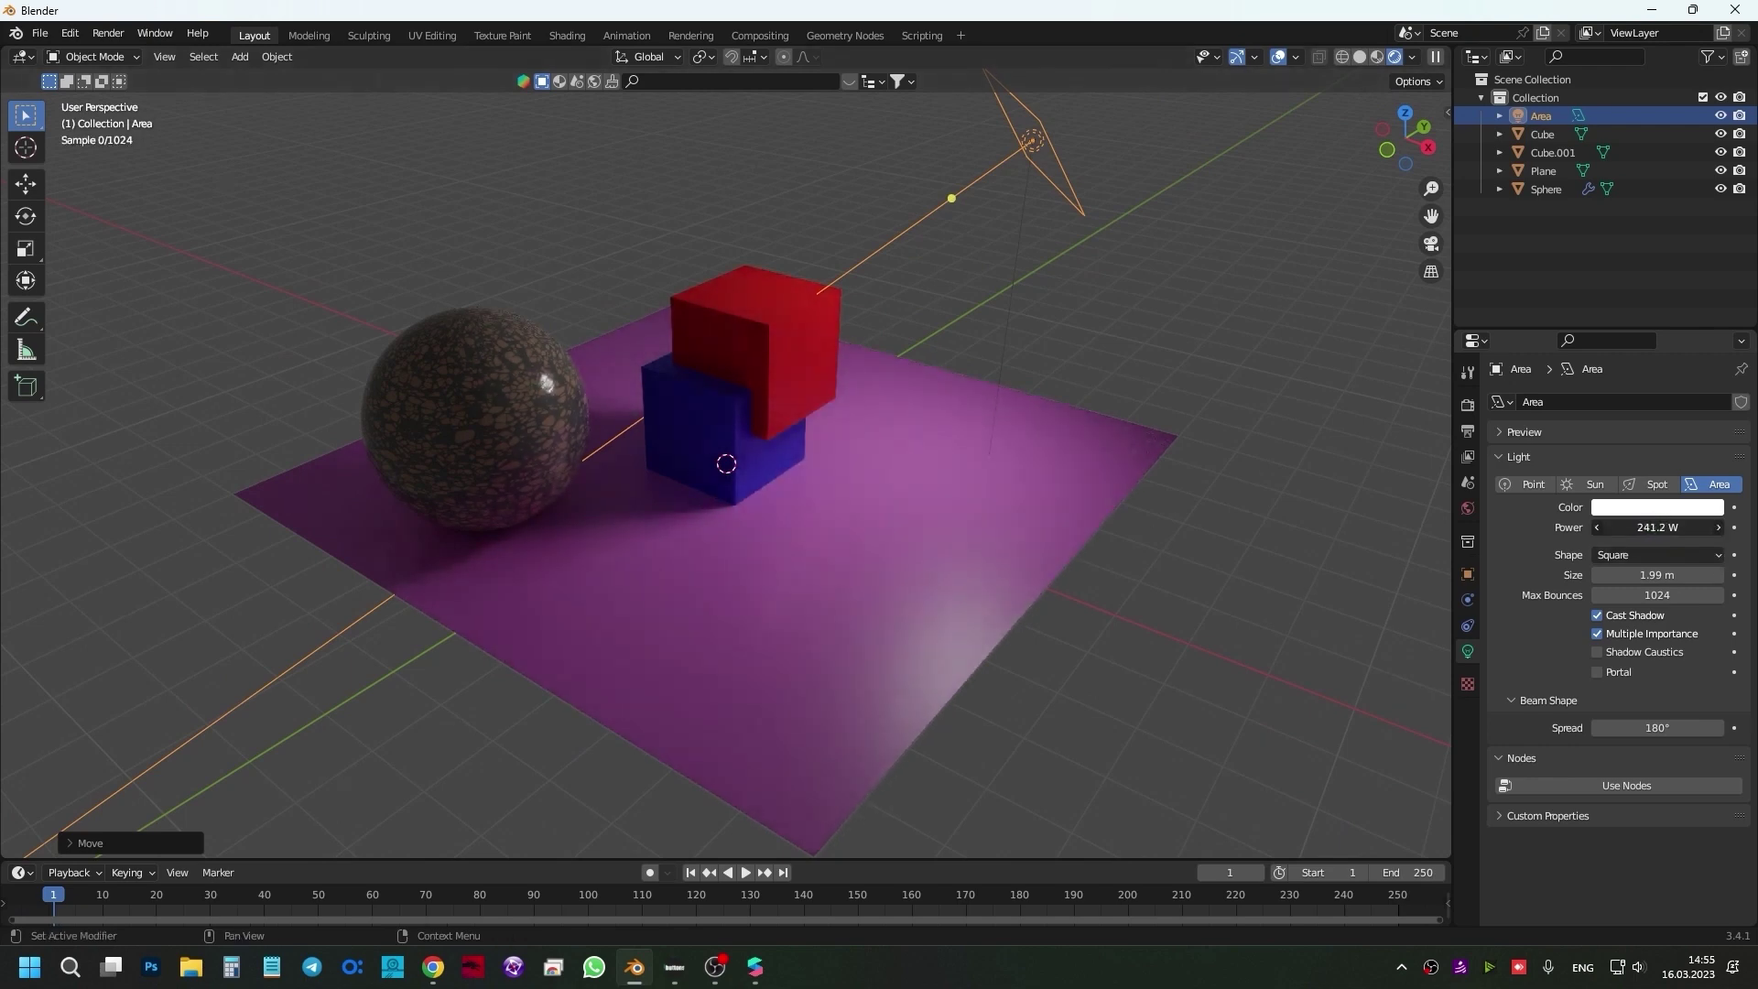
left_click(820, 563)
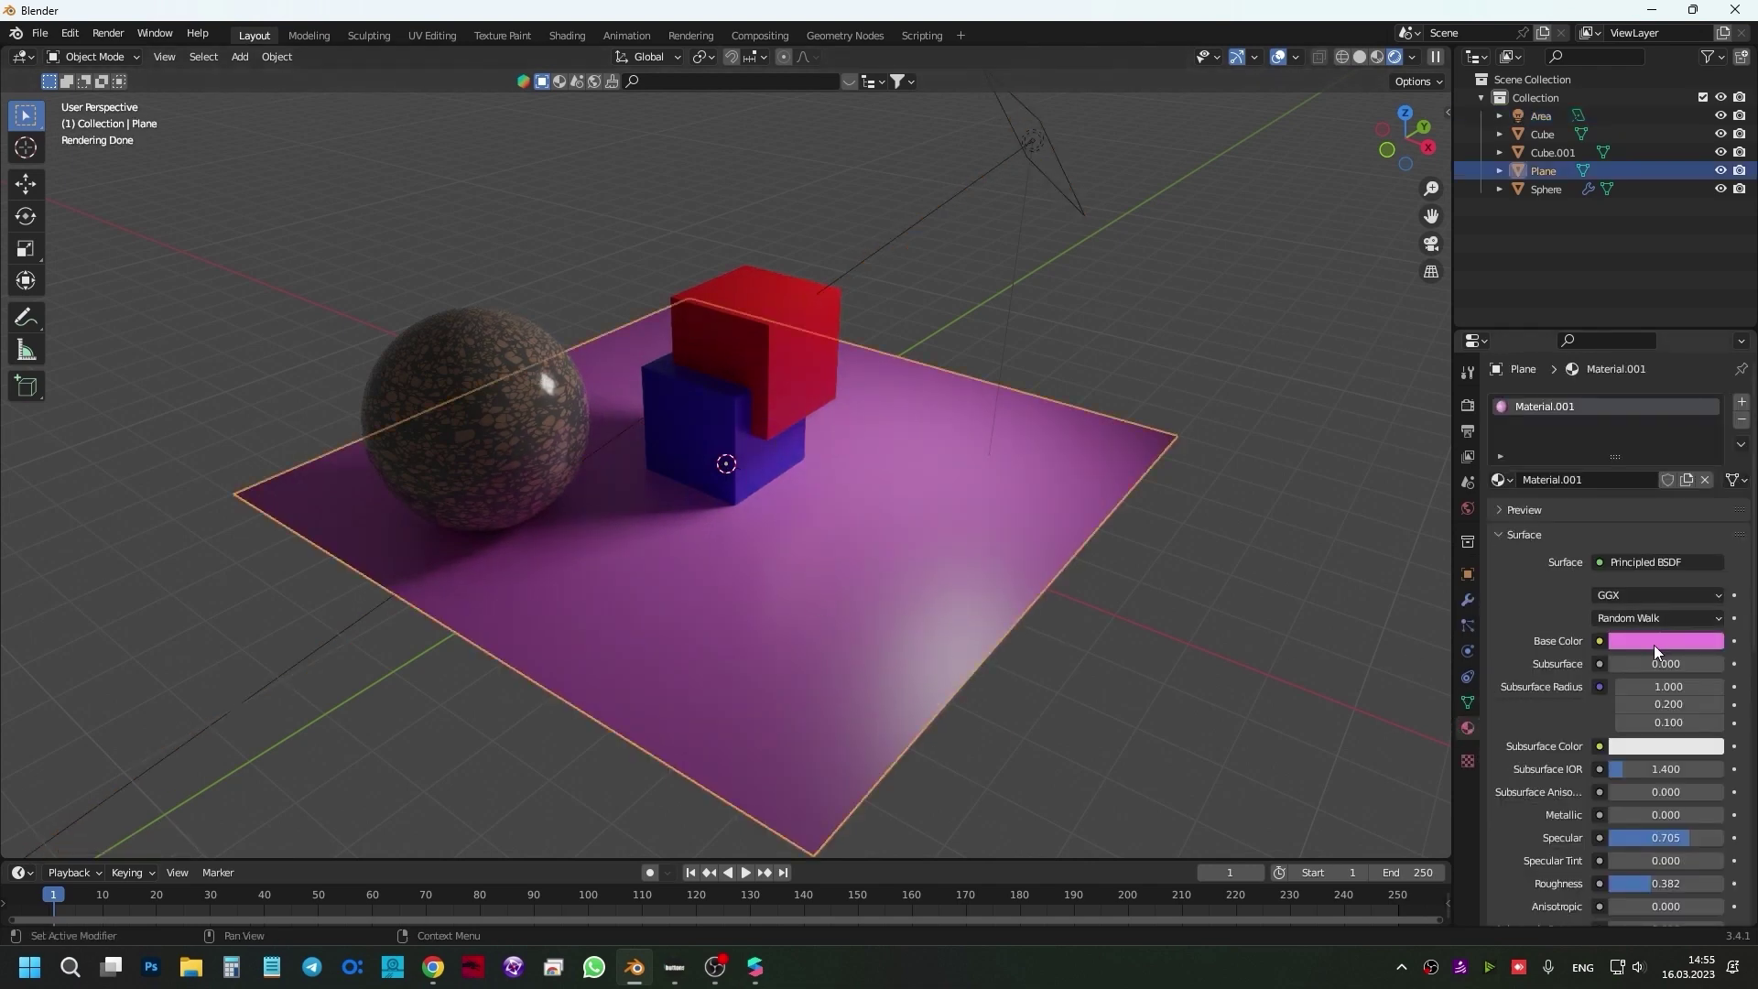
- Change the plane's Base Color to a lighter, less saturated pink
left_click(1653, 643)
left_click(1650, 455)
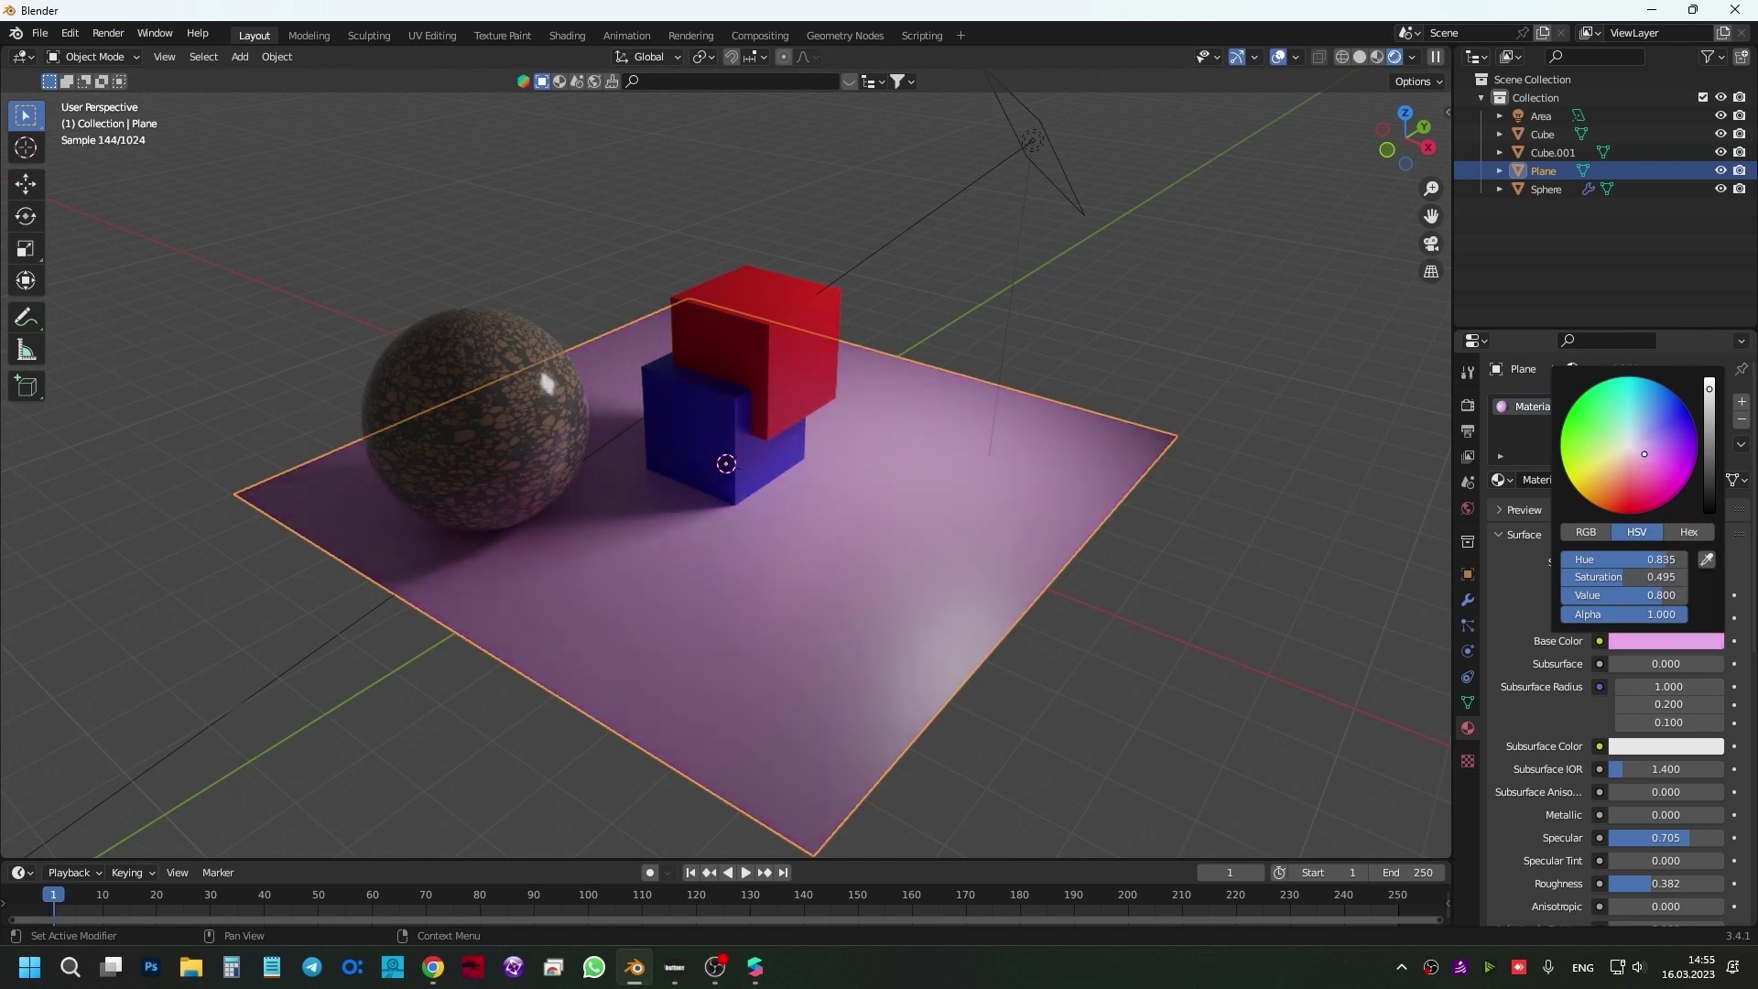
left_click(1174, 335)
mouse_move(1173, 335)
middle_mouse_down()
mouse_move(934, 462)
mouse_move(883, 443)
middle_mouse_up()
scroll(882, 443, "up", 3)
mouse_move(765, 486)
middle_mouse_down()
mouse_move(1009, 491)
mouse_move(930, 464)
mouse_move(815, 506)
middle_mouse_up()
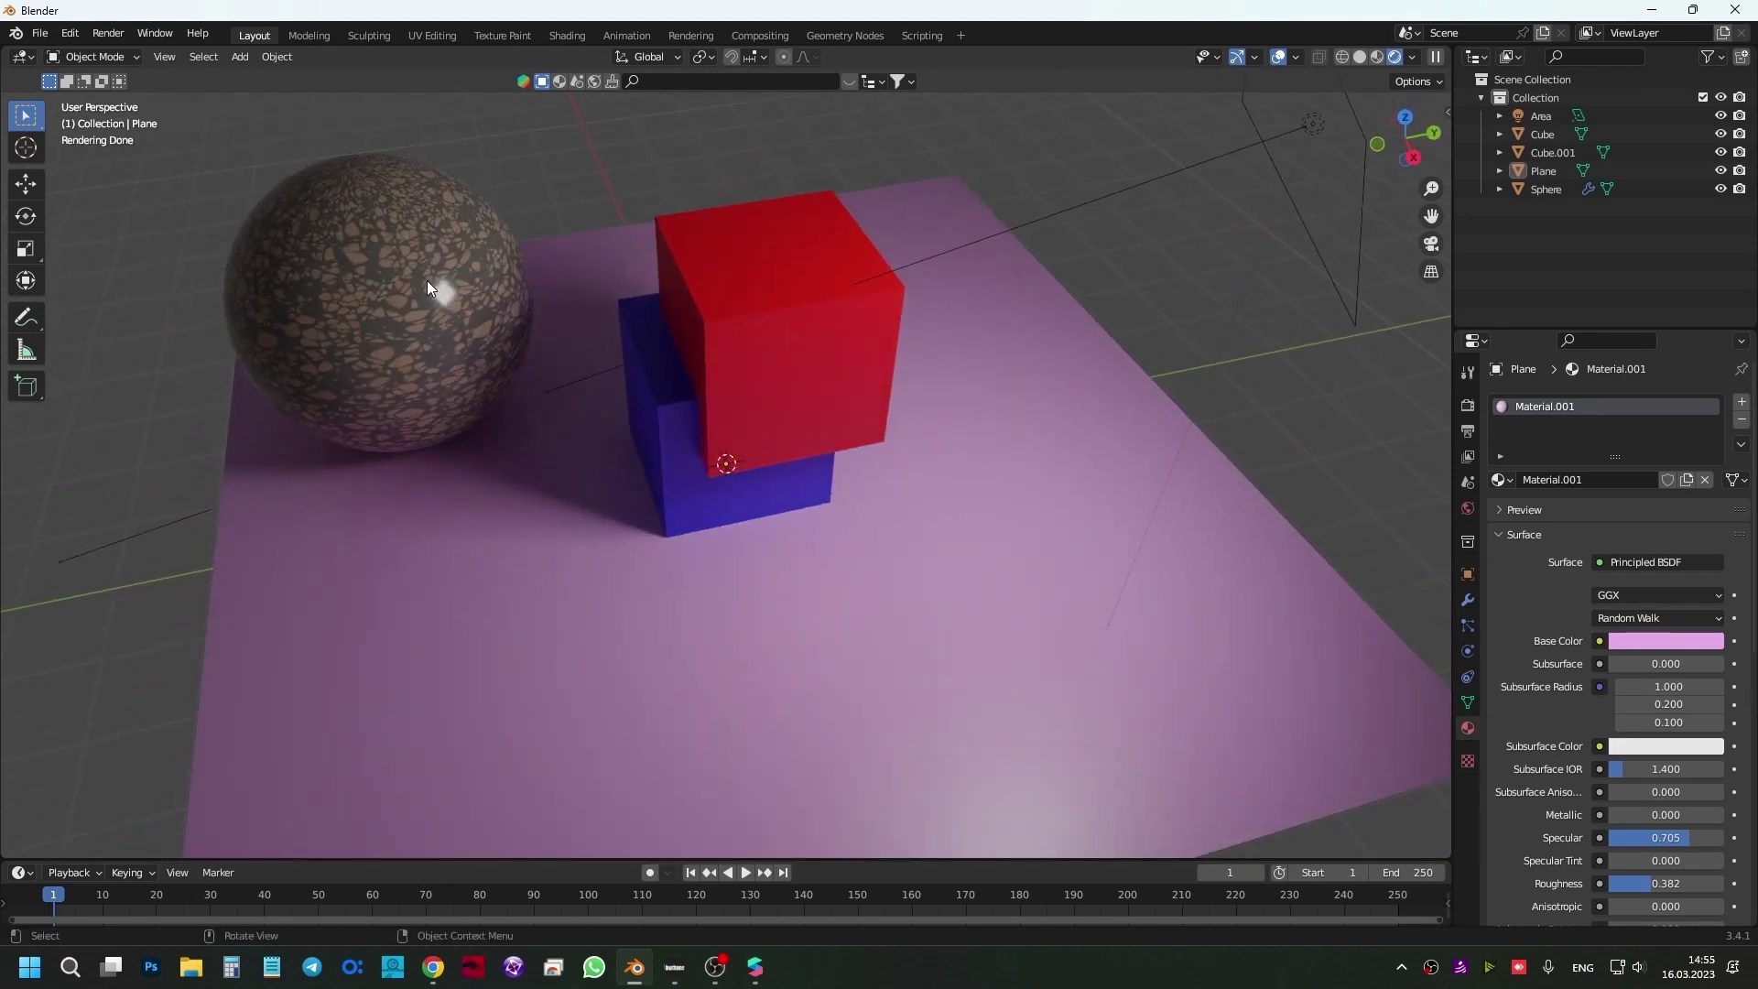
- Lower the terrazzo sphere's Specular from 0.500 to 0.067
left_click(448, 357)
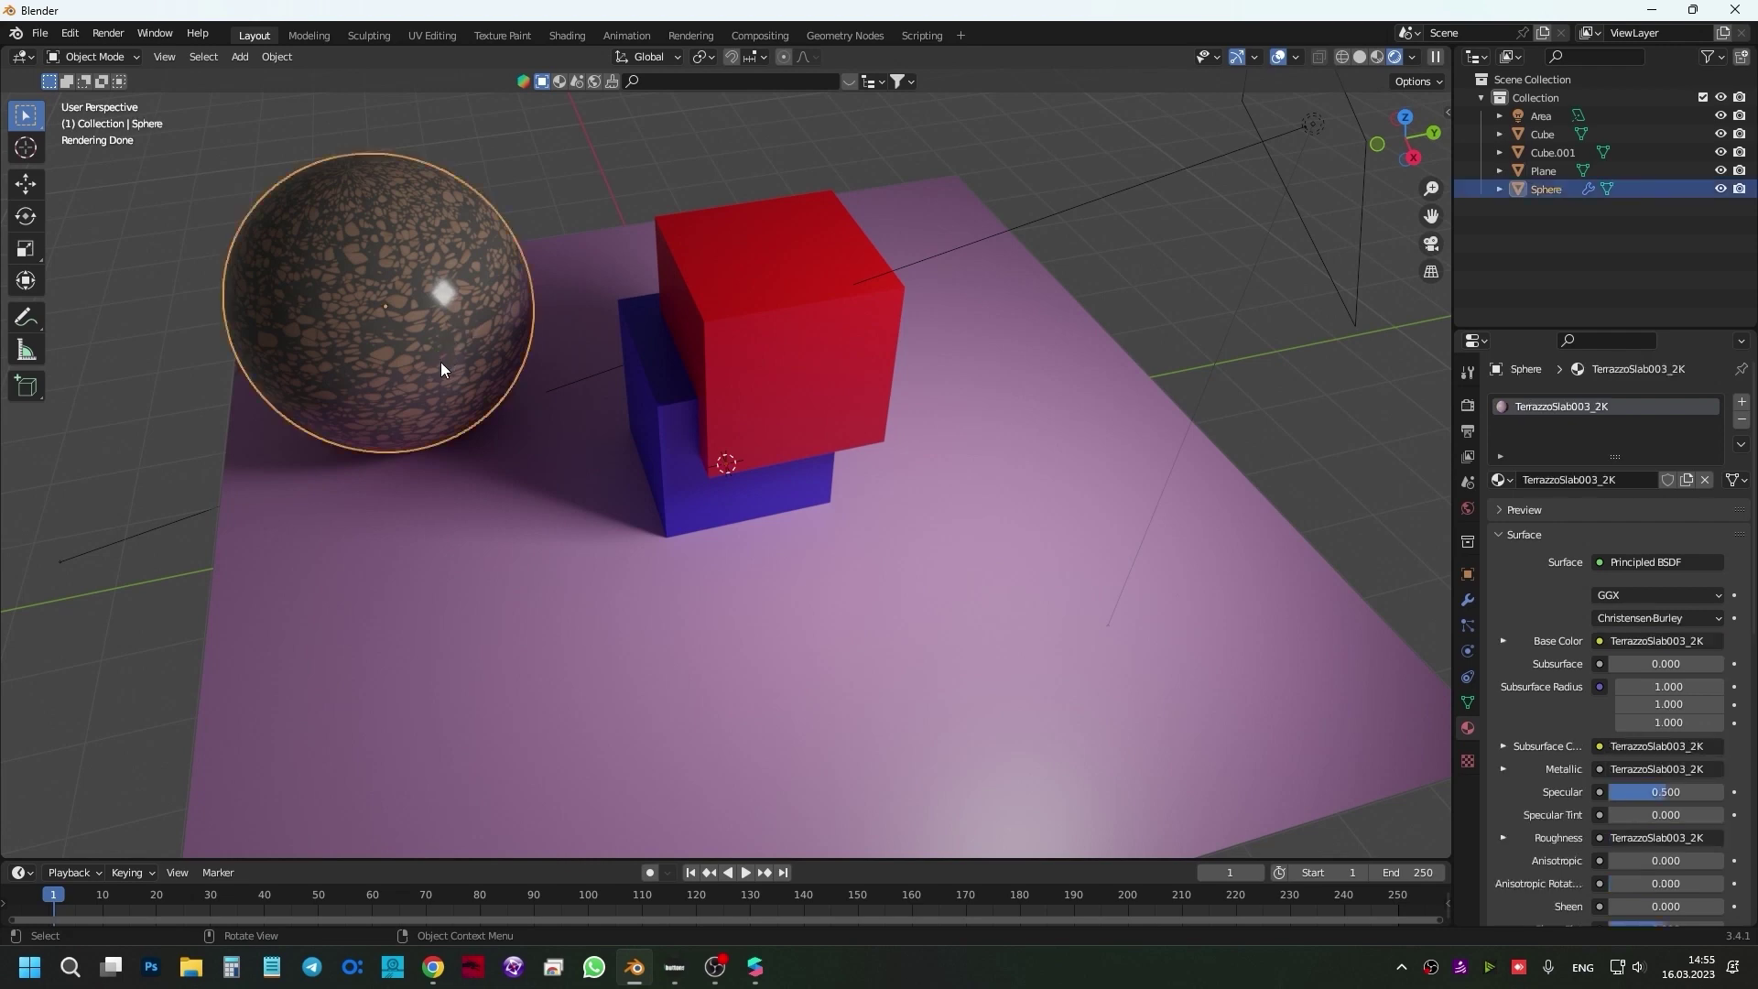
scroll(430, 388, "down", 2)
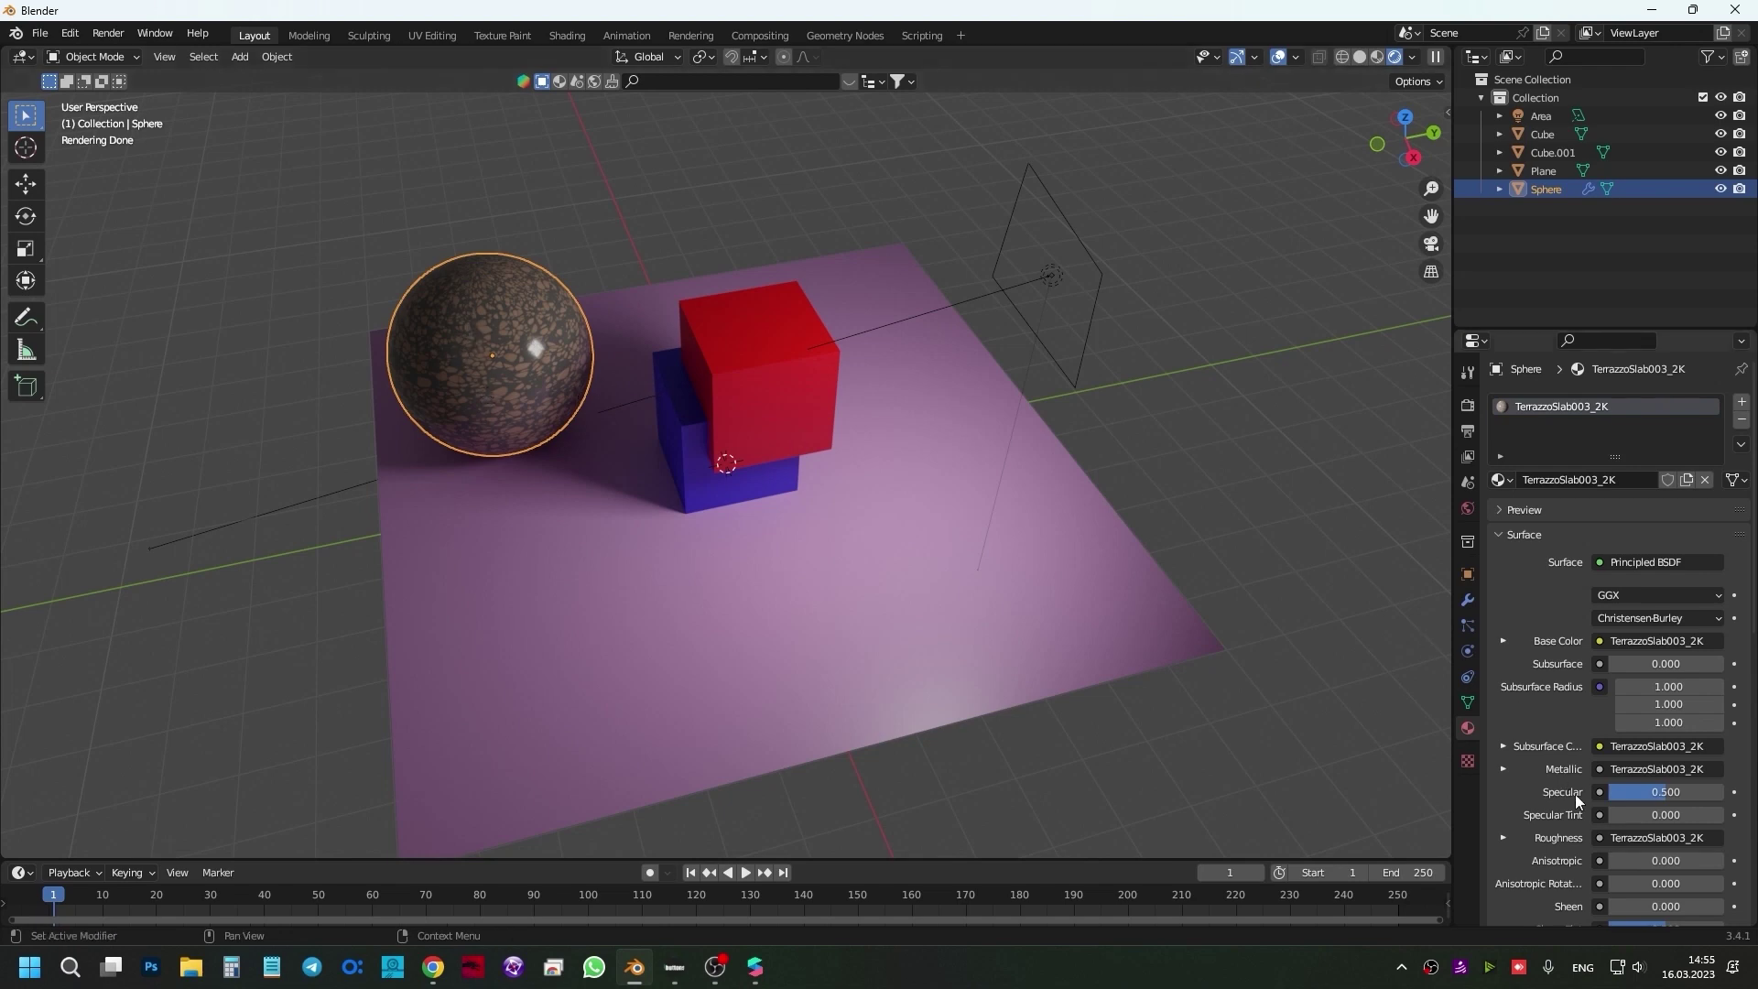
left_click_drag(1683, 792, 1620, 793)
left_click(810, 223)
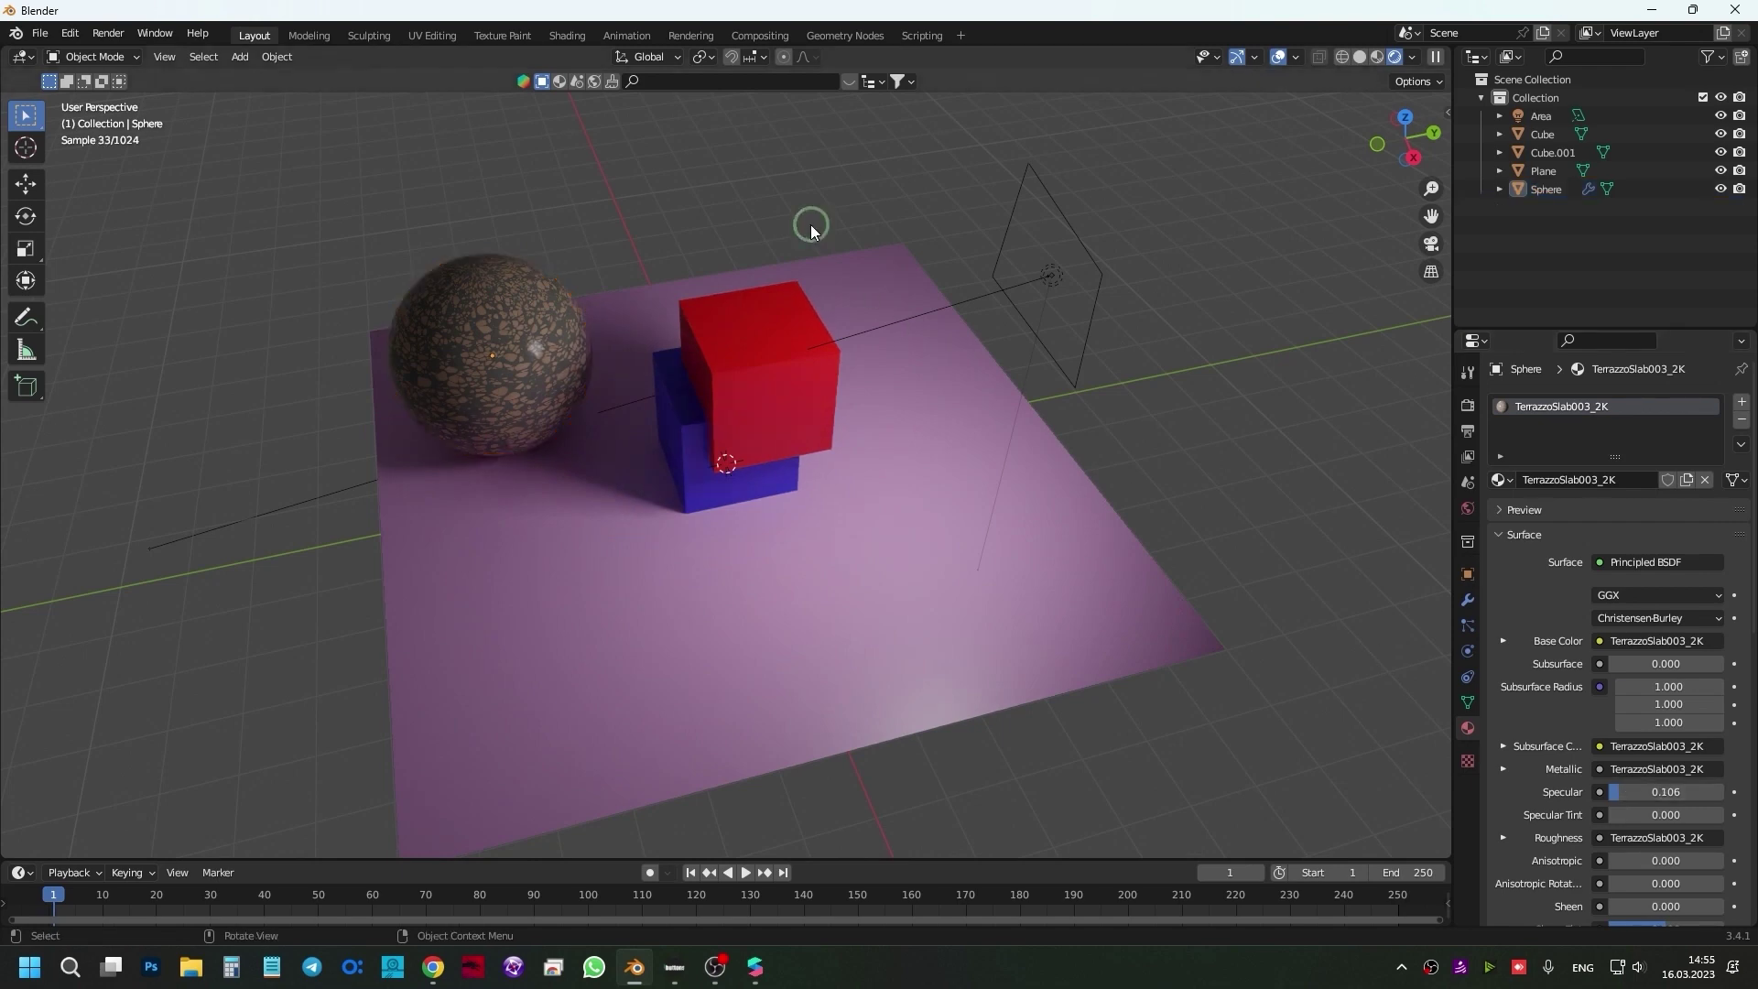
scroll(538, 366, "up", 3)
middle_click_drag(551, 390, 546, 350)
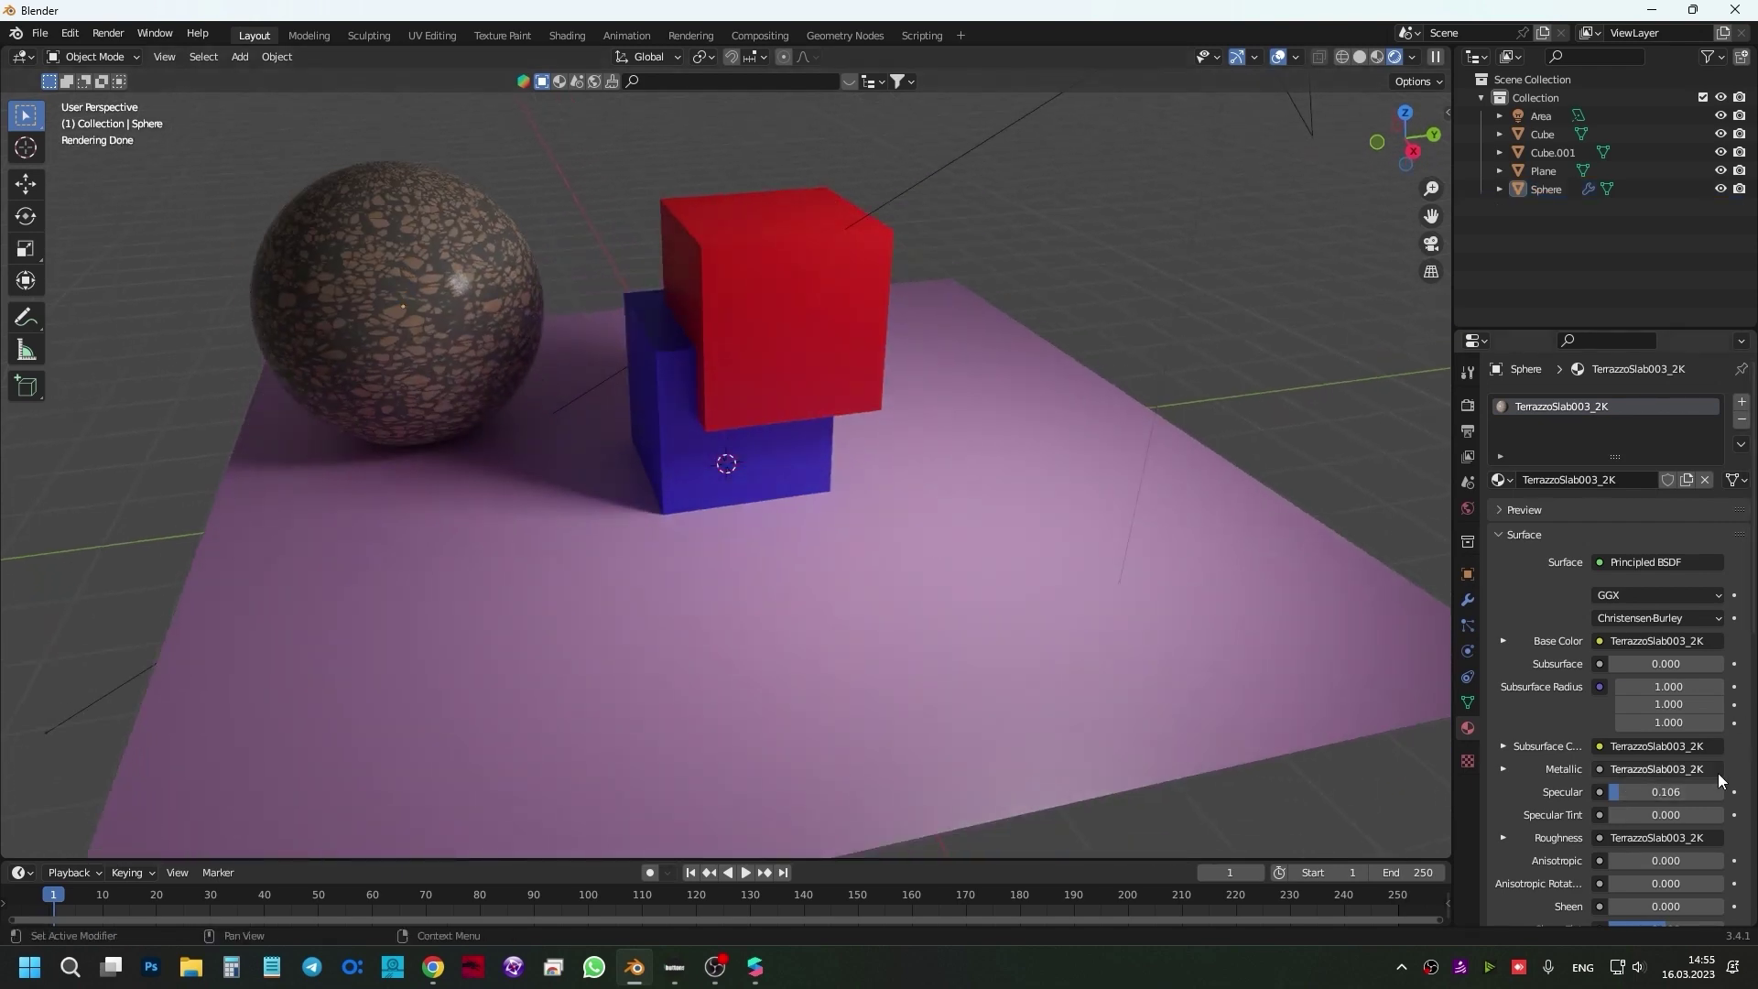
left_click_drag(1639, 791, 1611, 792)
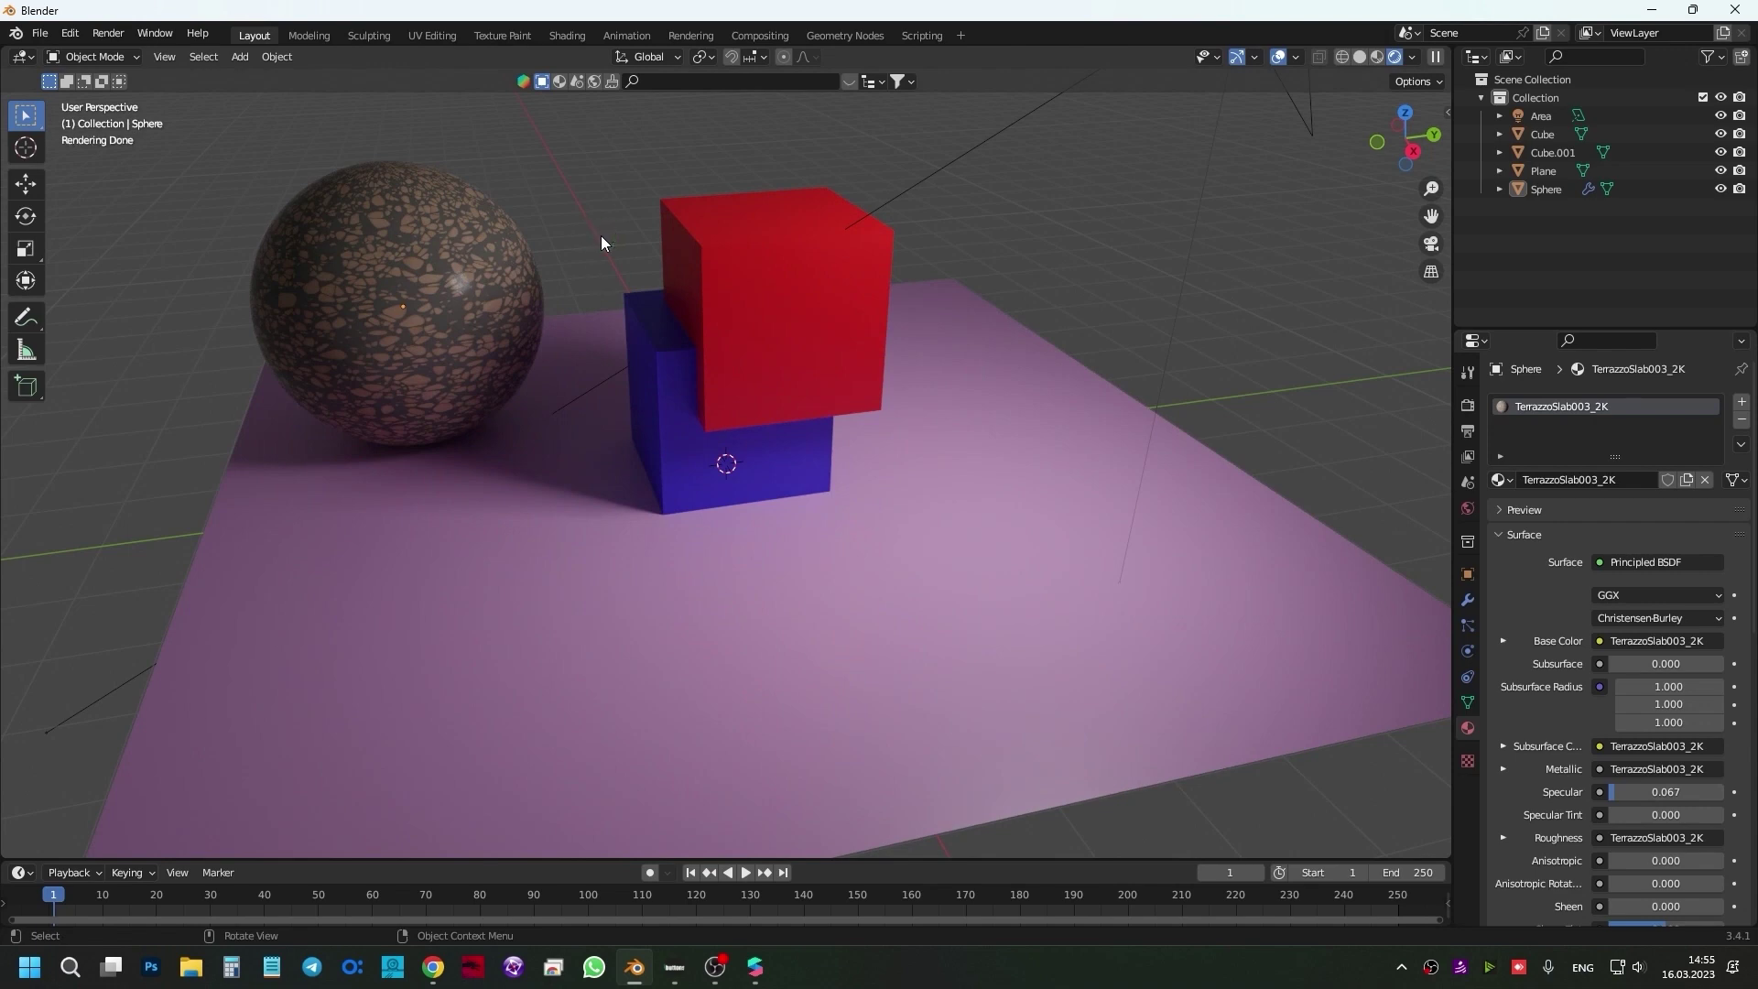
mouse_move(791, 365)
middle_mouse_down()
mouse_move(859, 479)
mouse_move(847, 458)
mouse_move(584, 458)
mouse_move(694, 546)
mouse_move(680, 481)
middle_mouse_up()
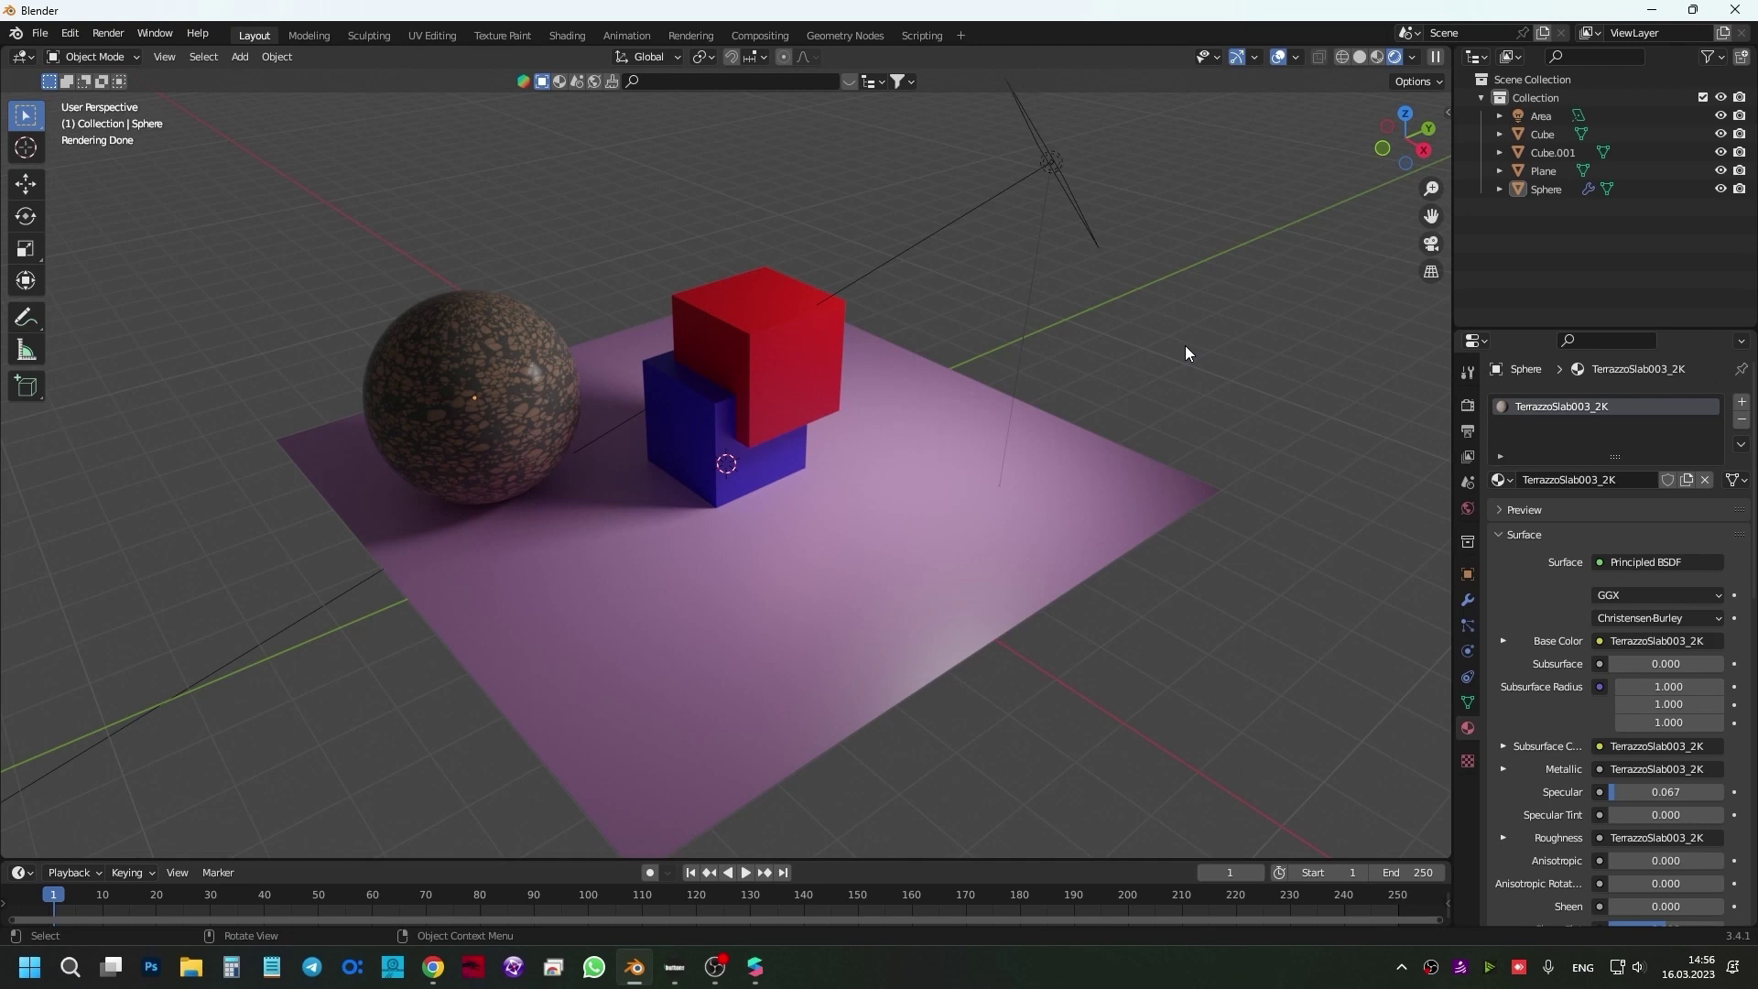
- Switch to the Shading workspace in Rendered view and show the plane's Principled BSDF node
left_click(560, 36)
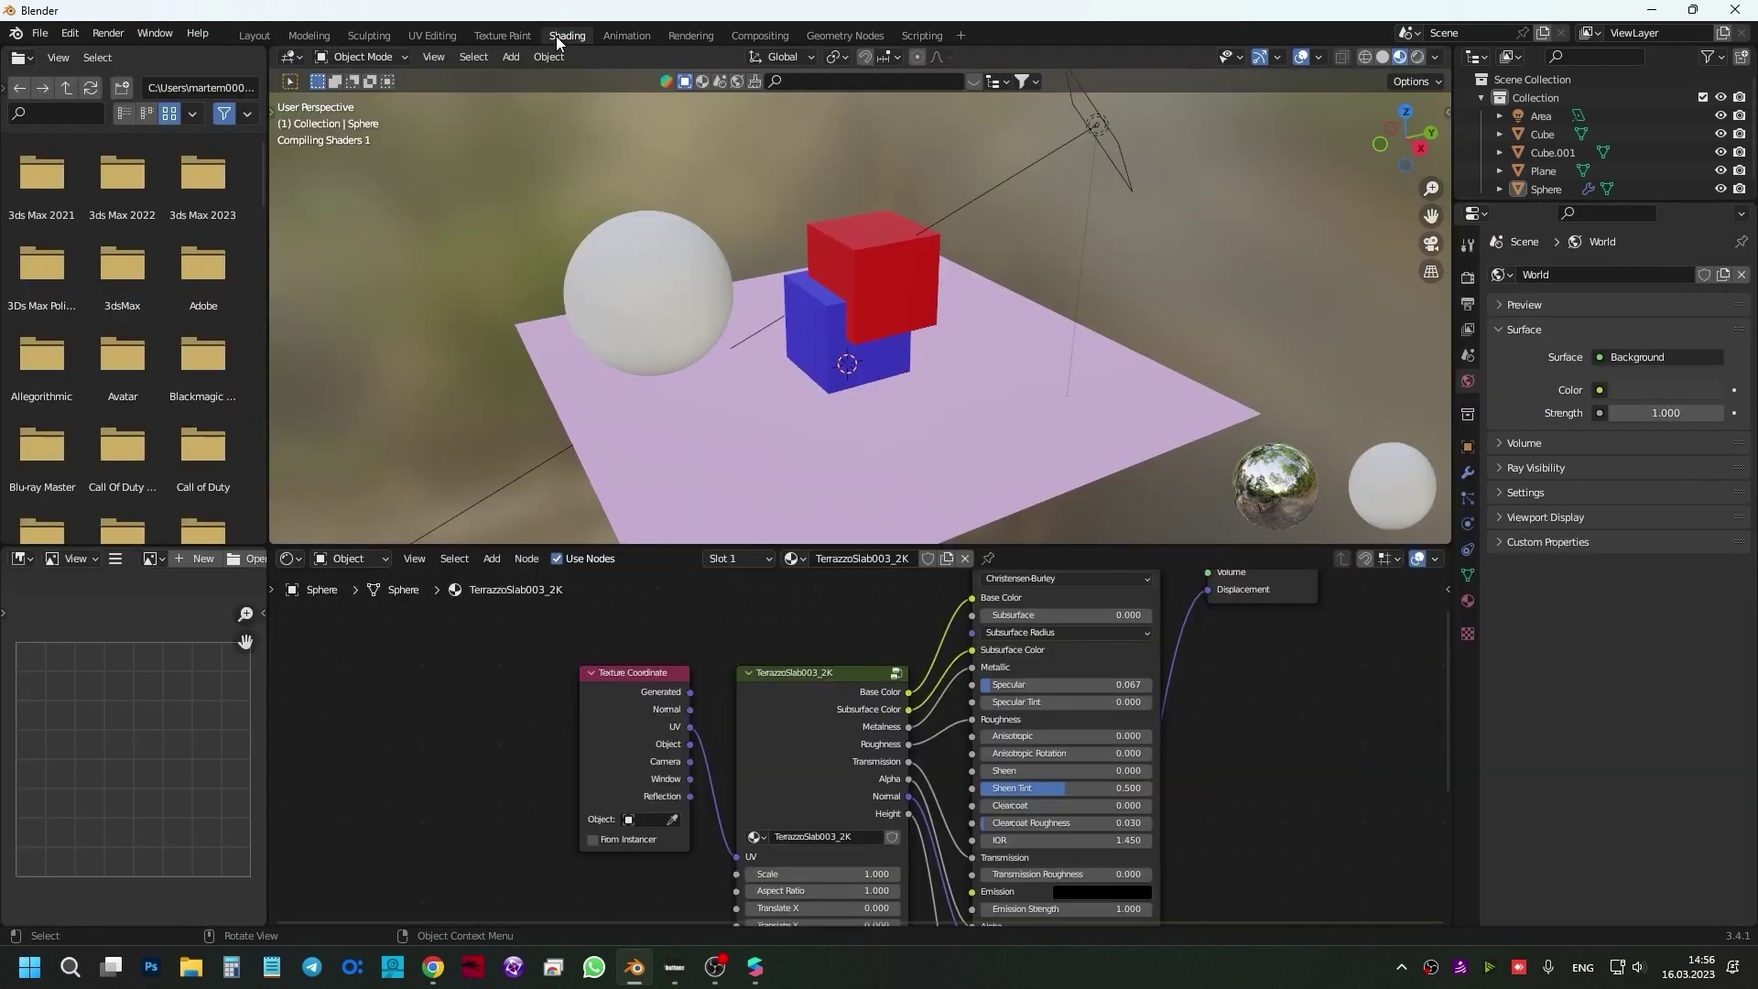
left_click(1410, 58)
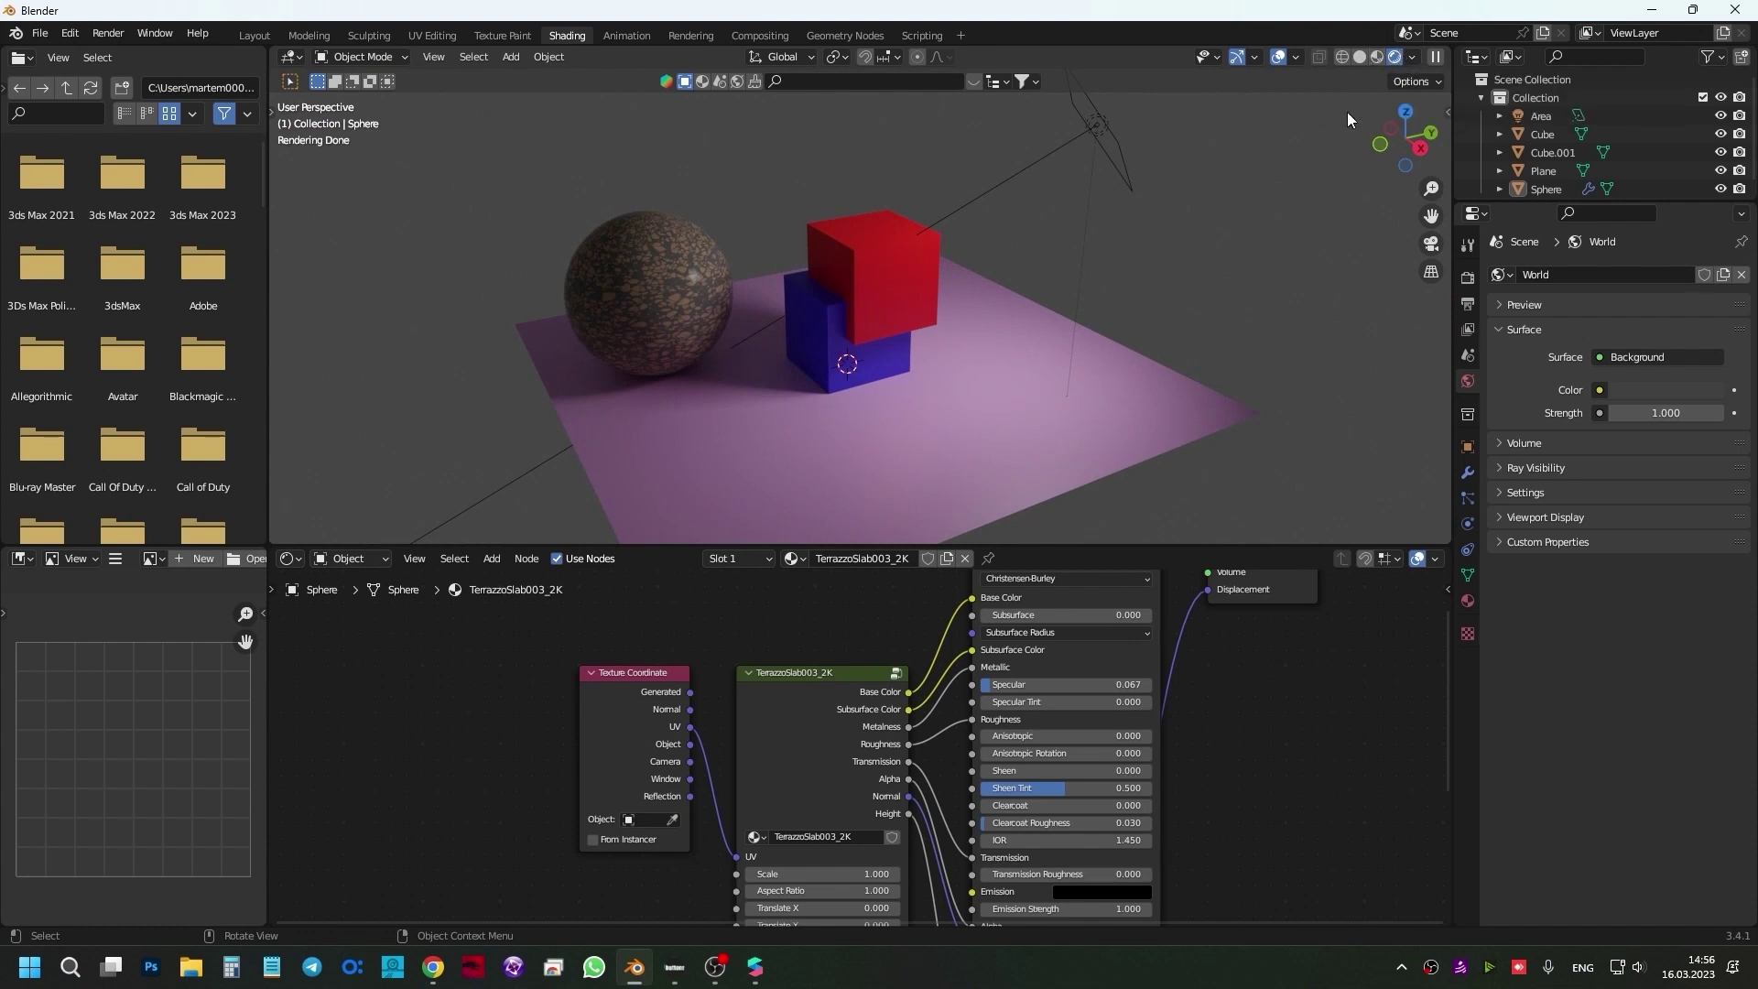
scroll(826, 386, "down", 2)
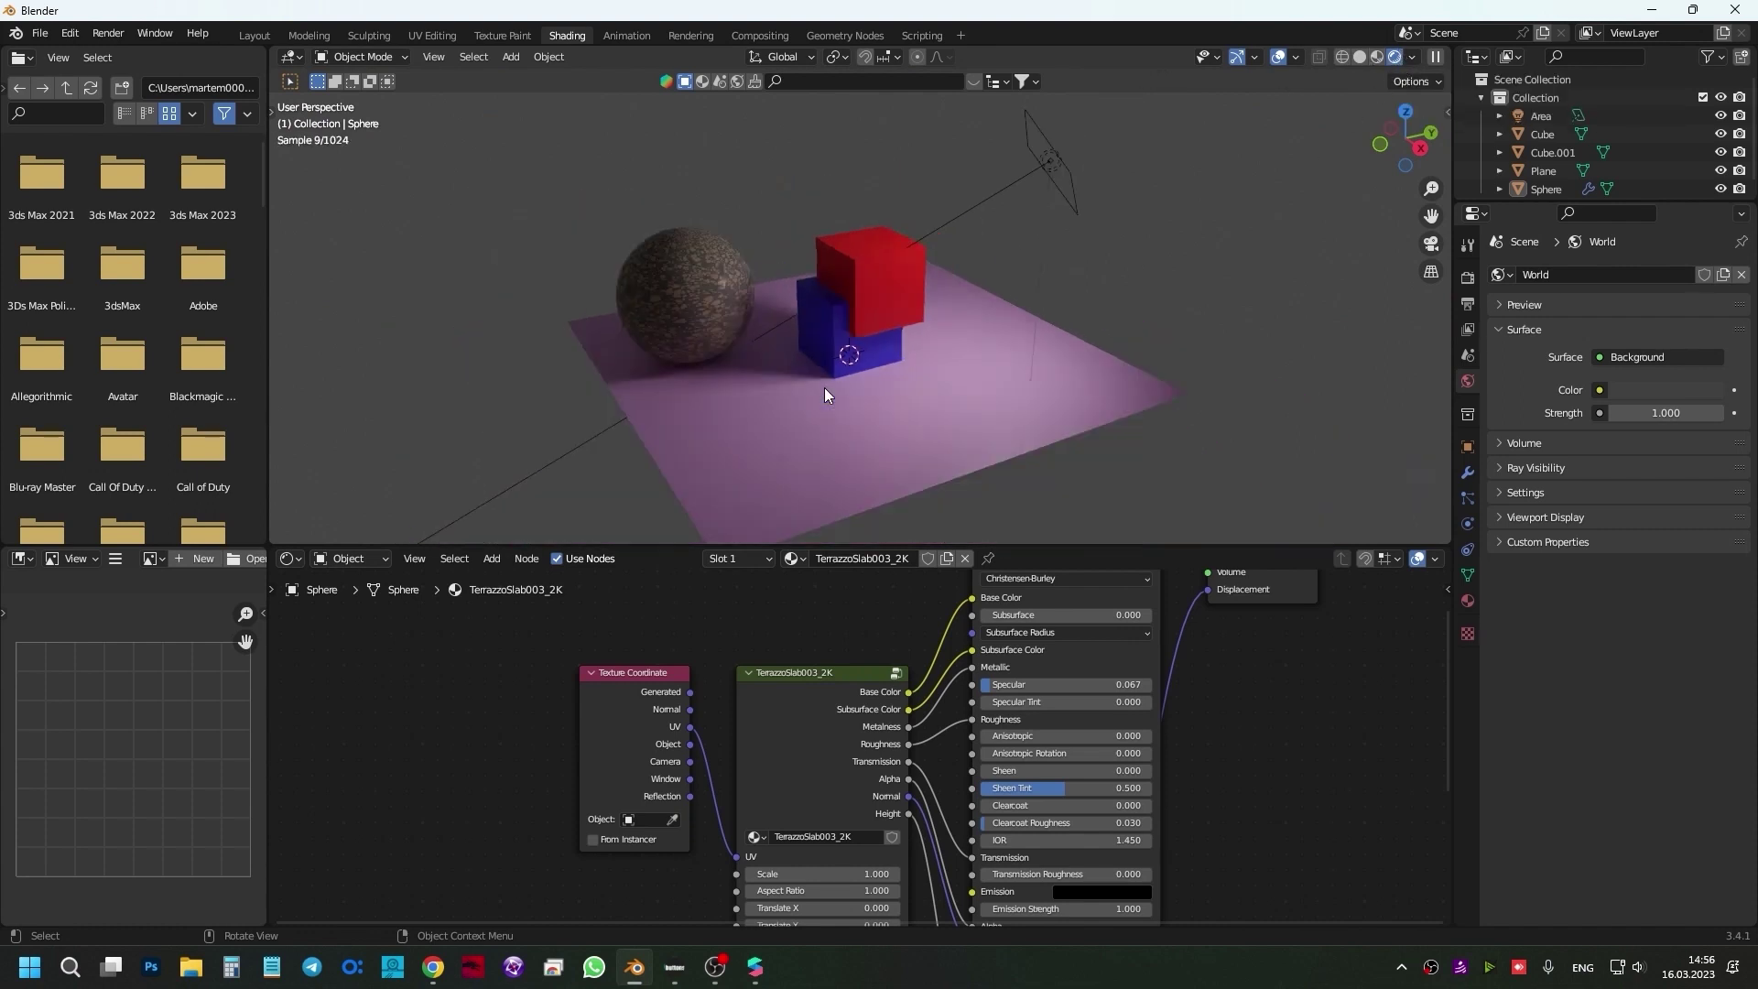
left_click(848, 434)
middle_click_drag(850, 639, 907, 661)
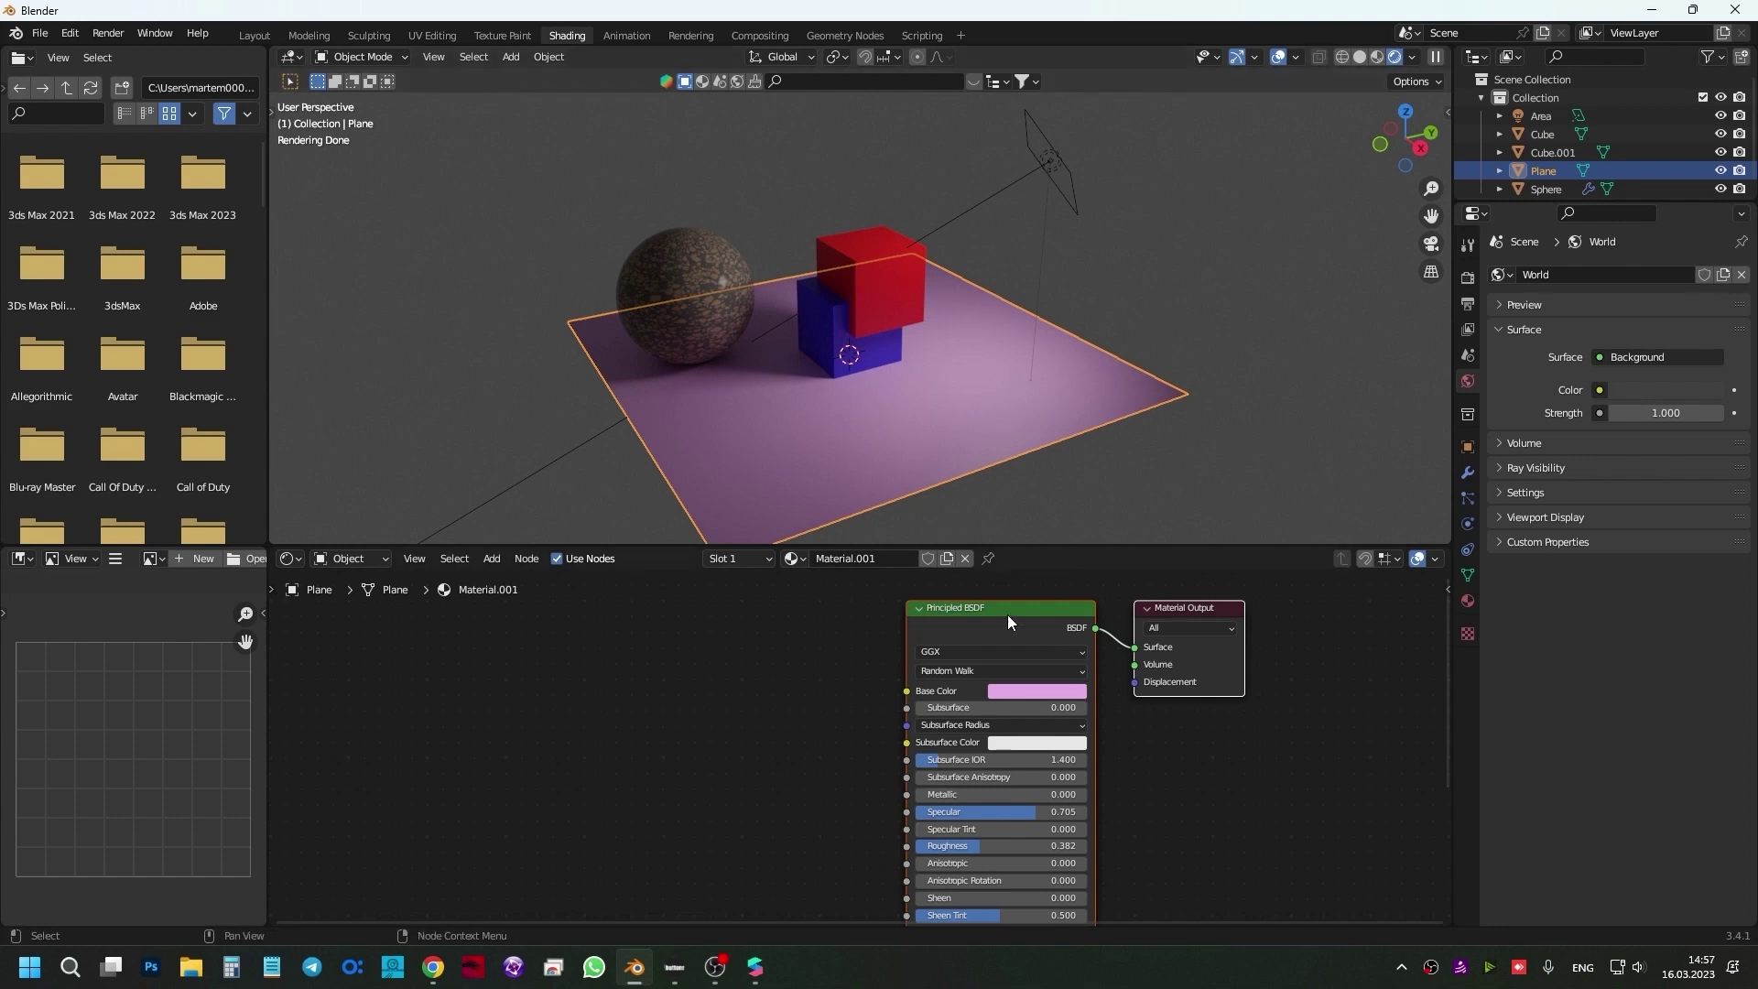
left_click(592, 730)
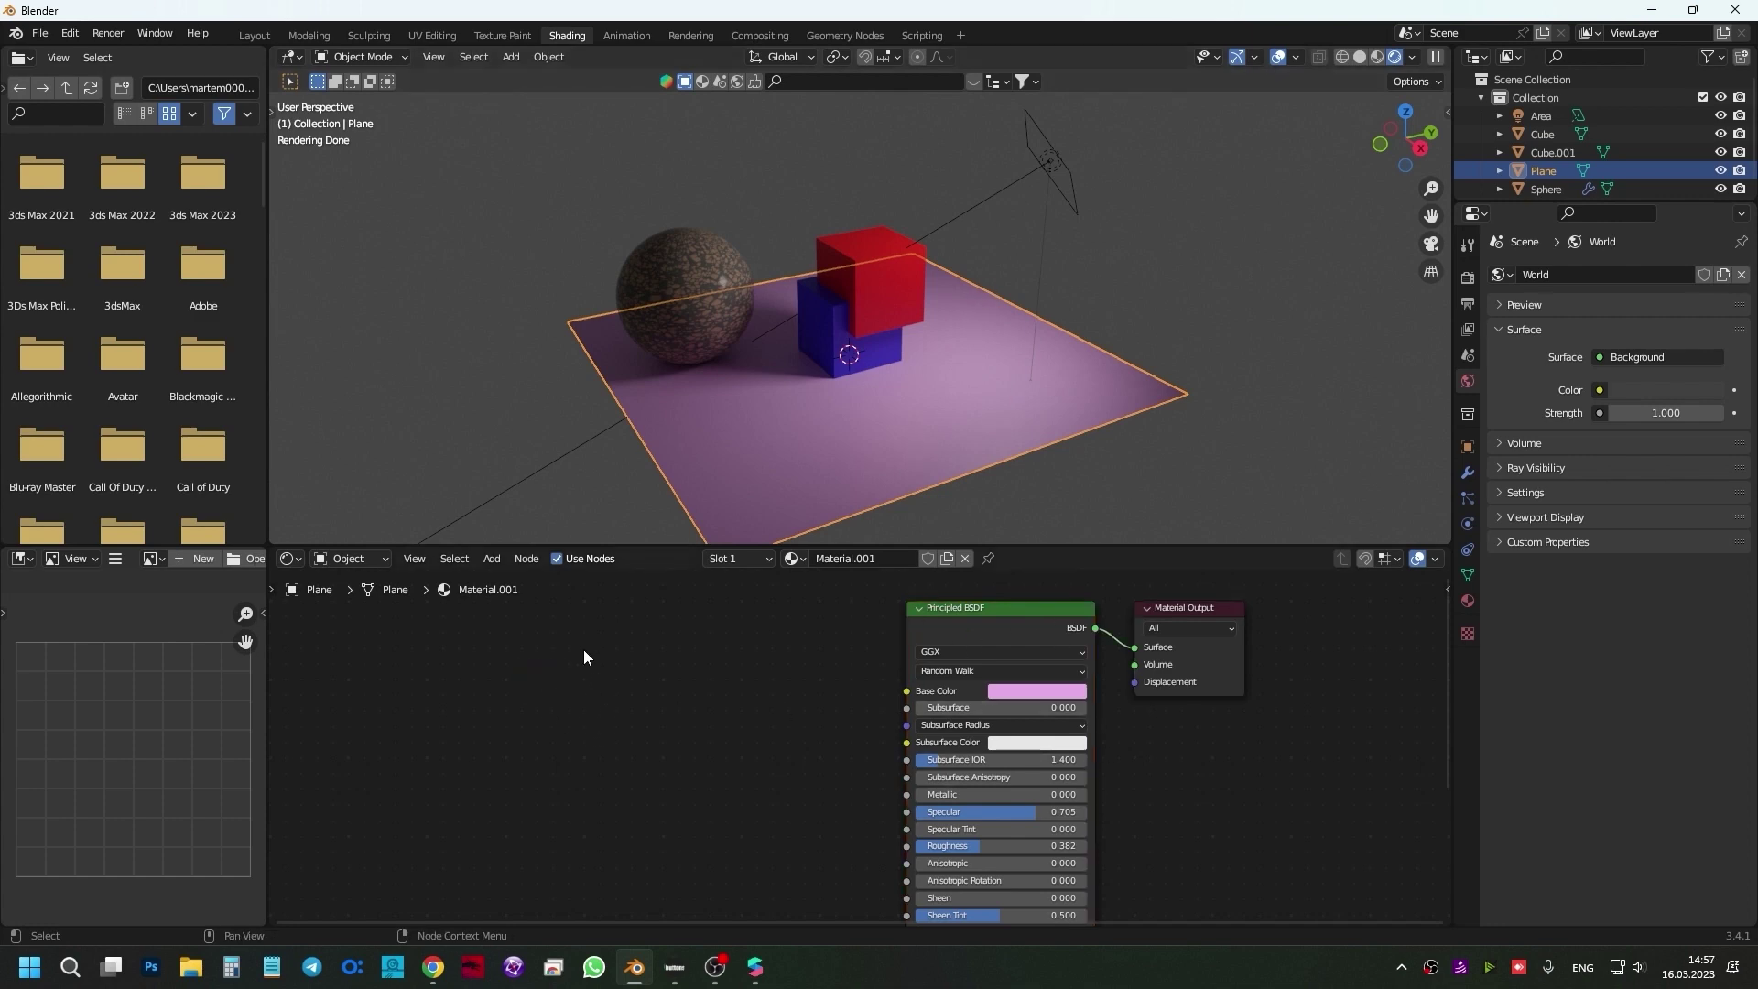
- Add an Image Texture node with a new blank 1024 px image 'Untitled' to Material.001
key("shift+a")
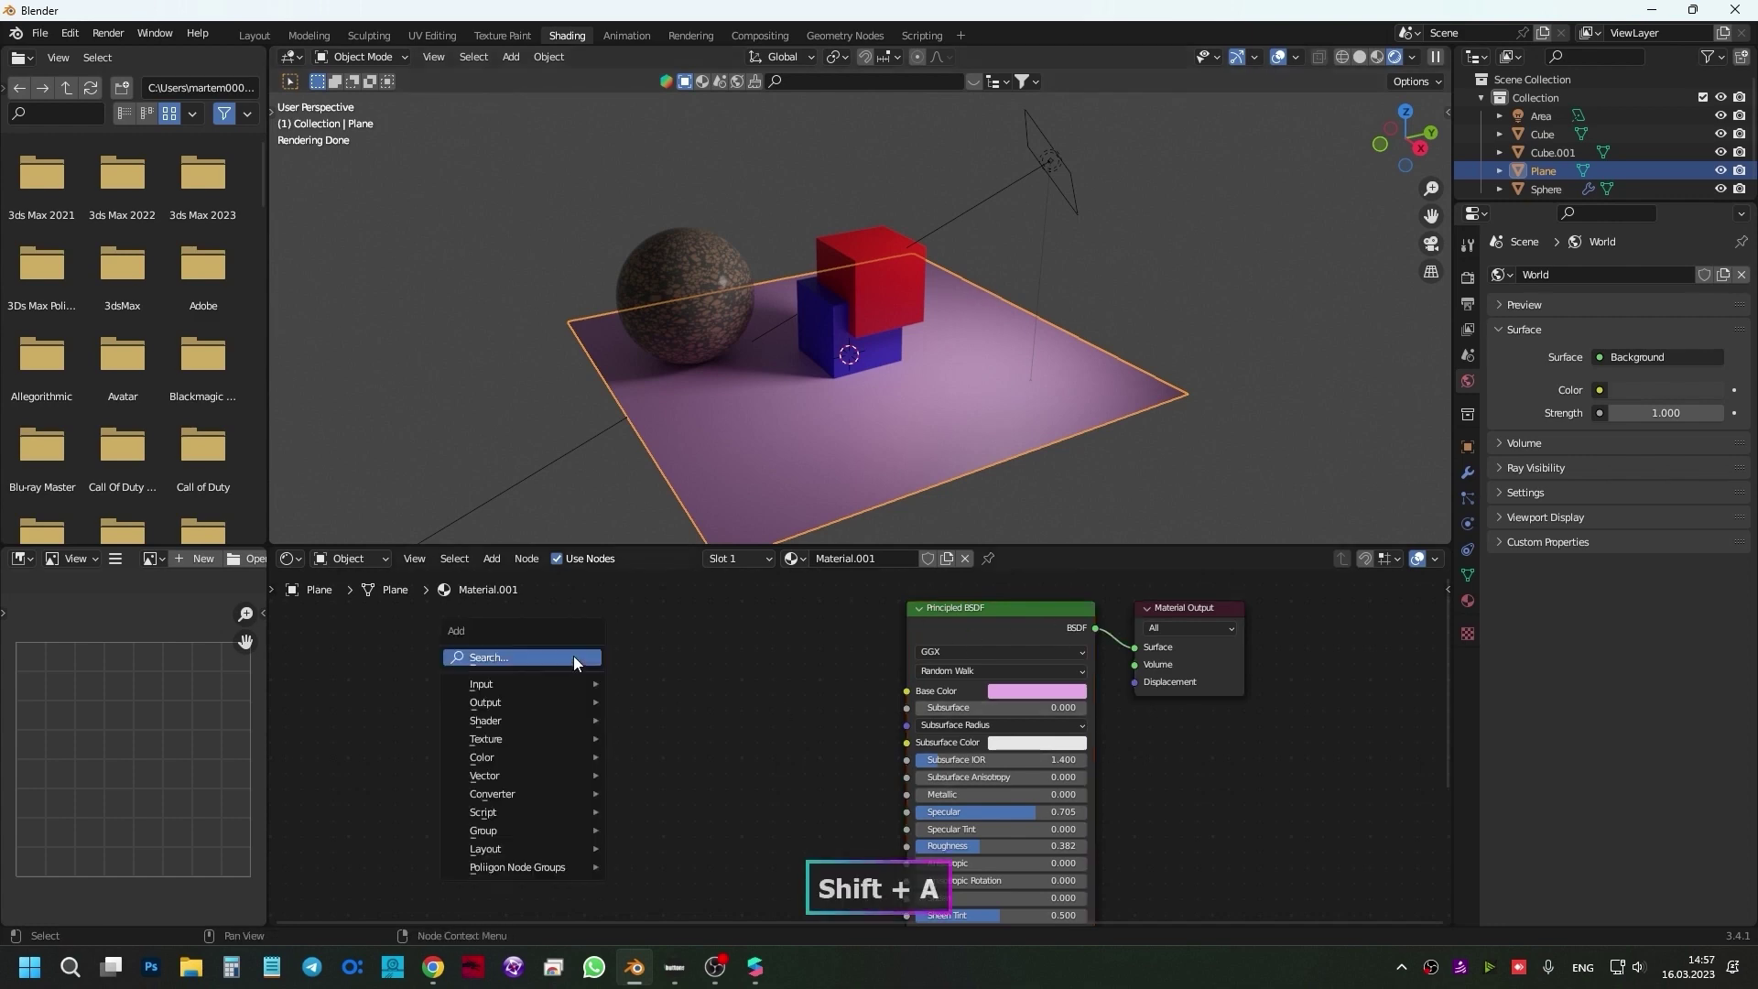
left_click(574, 657)
type("image")
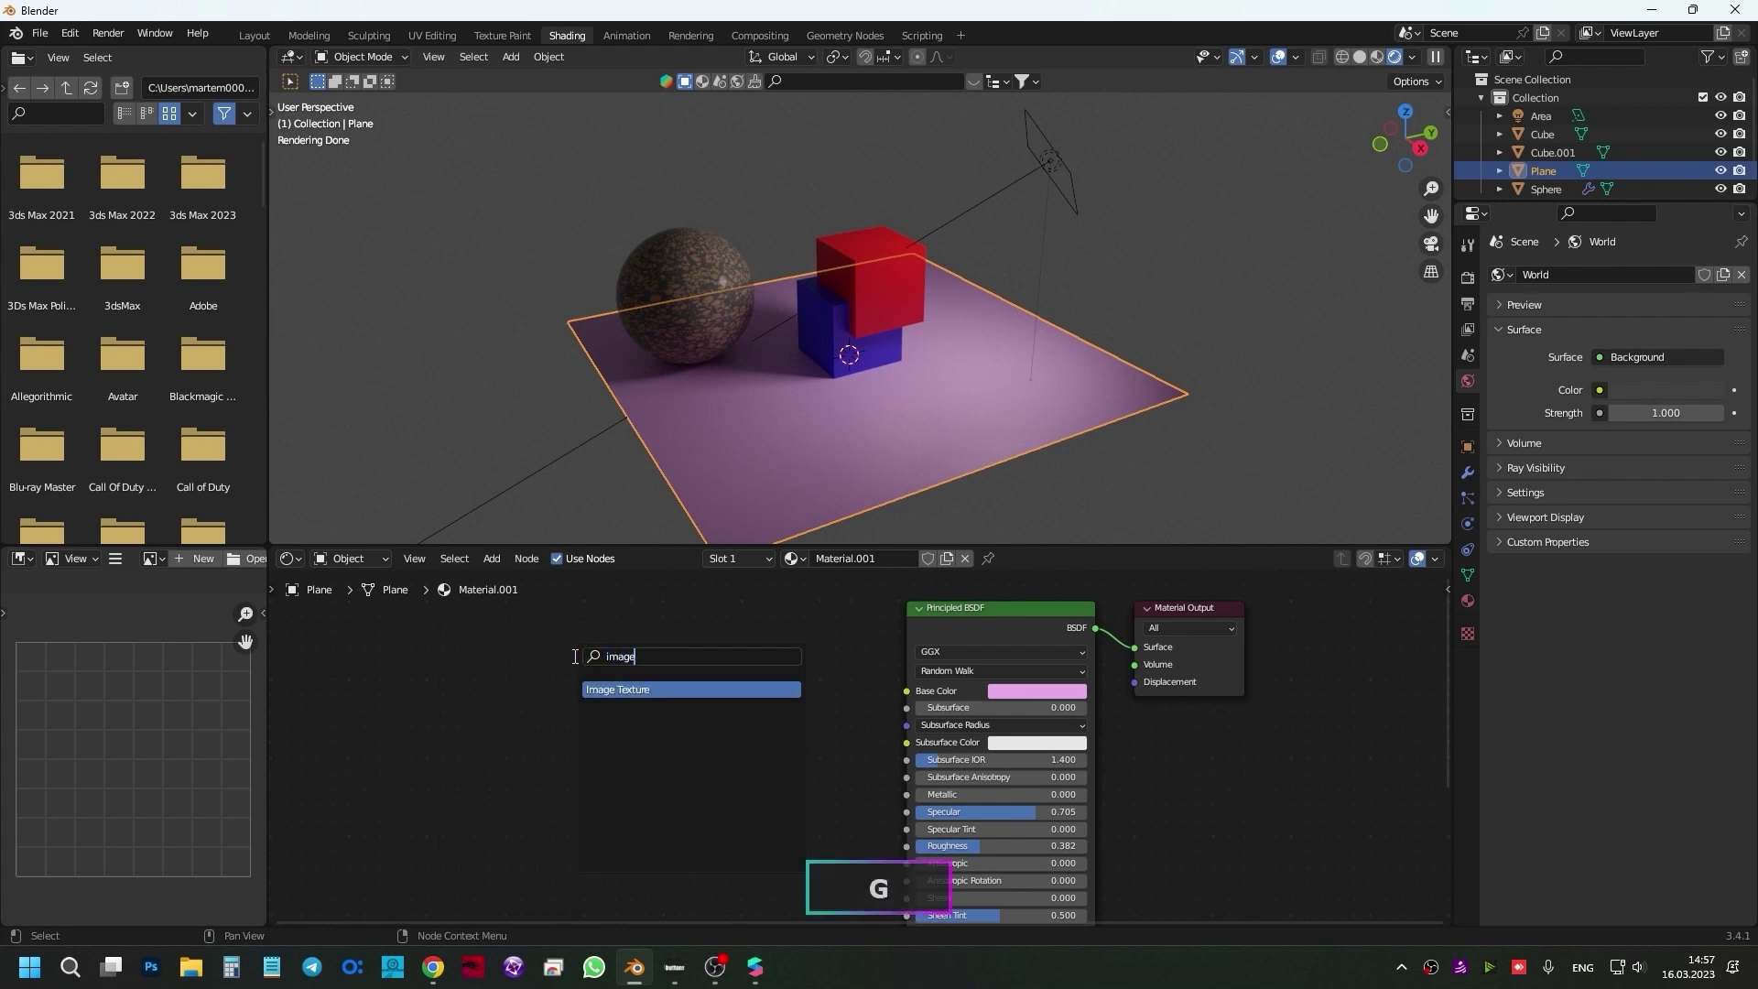
left_click(645, 689)
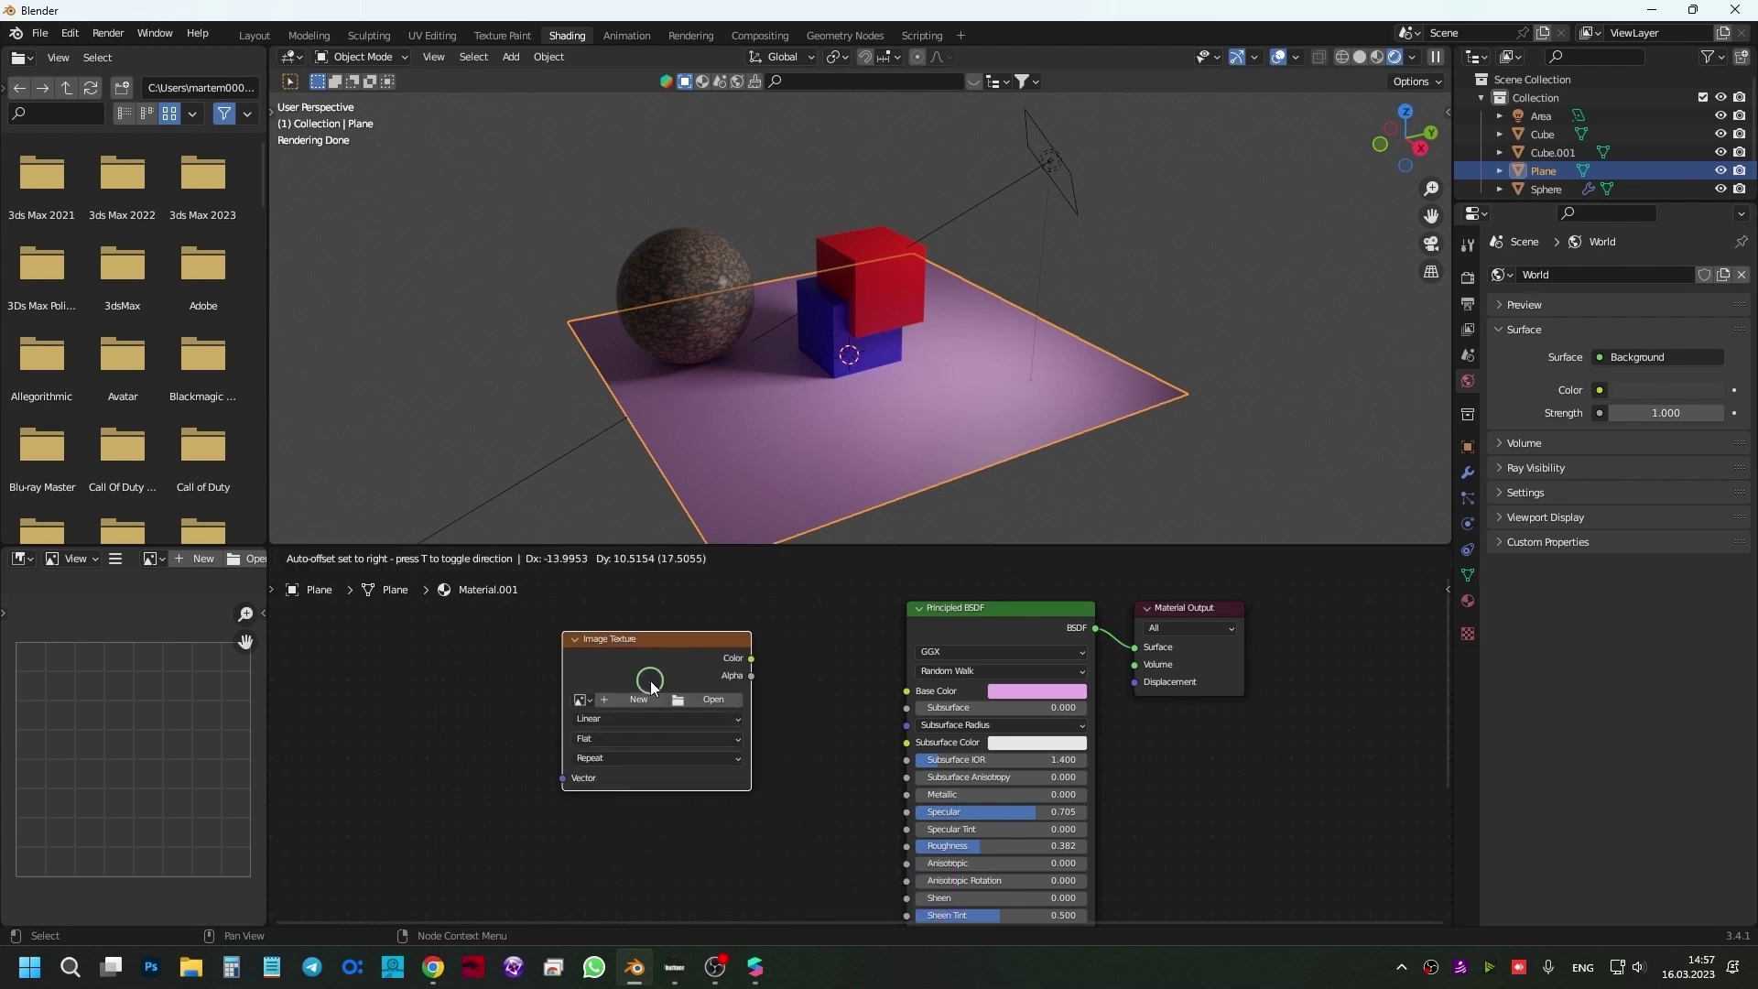
left_click(650, 705)
left_click(646, 701)
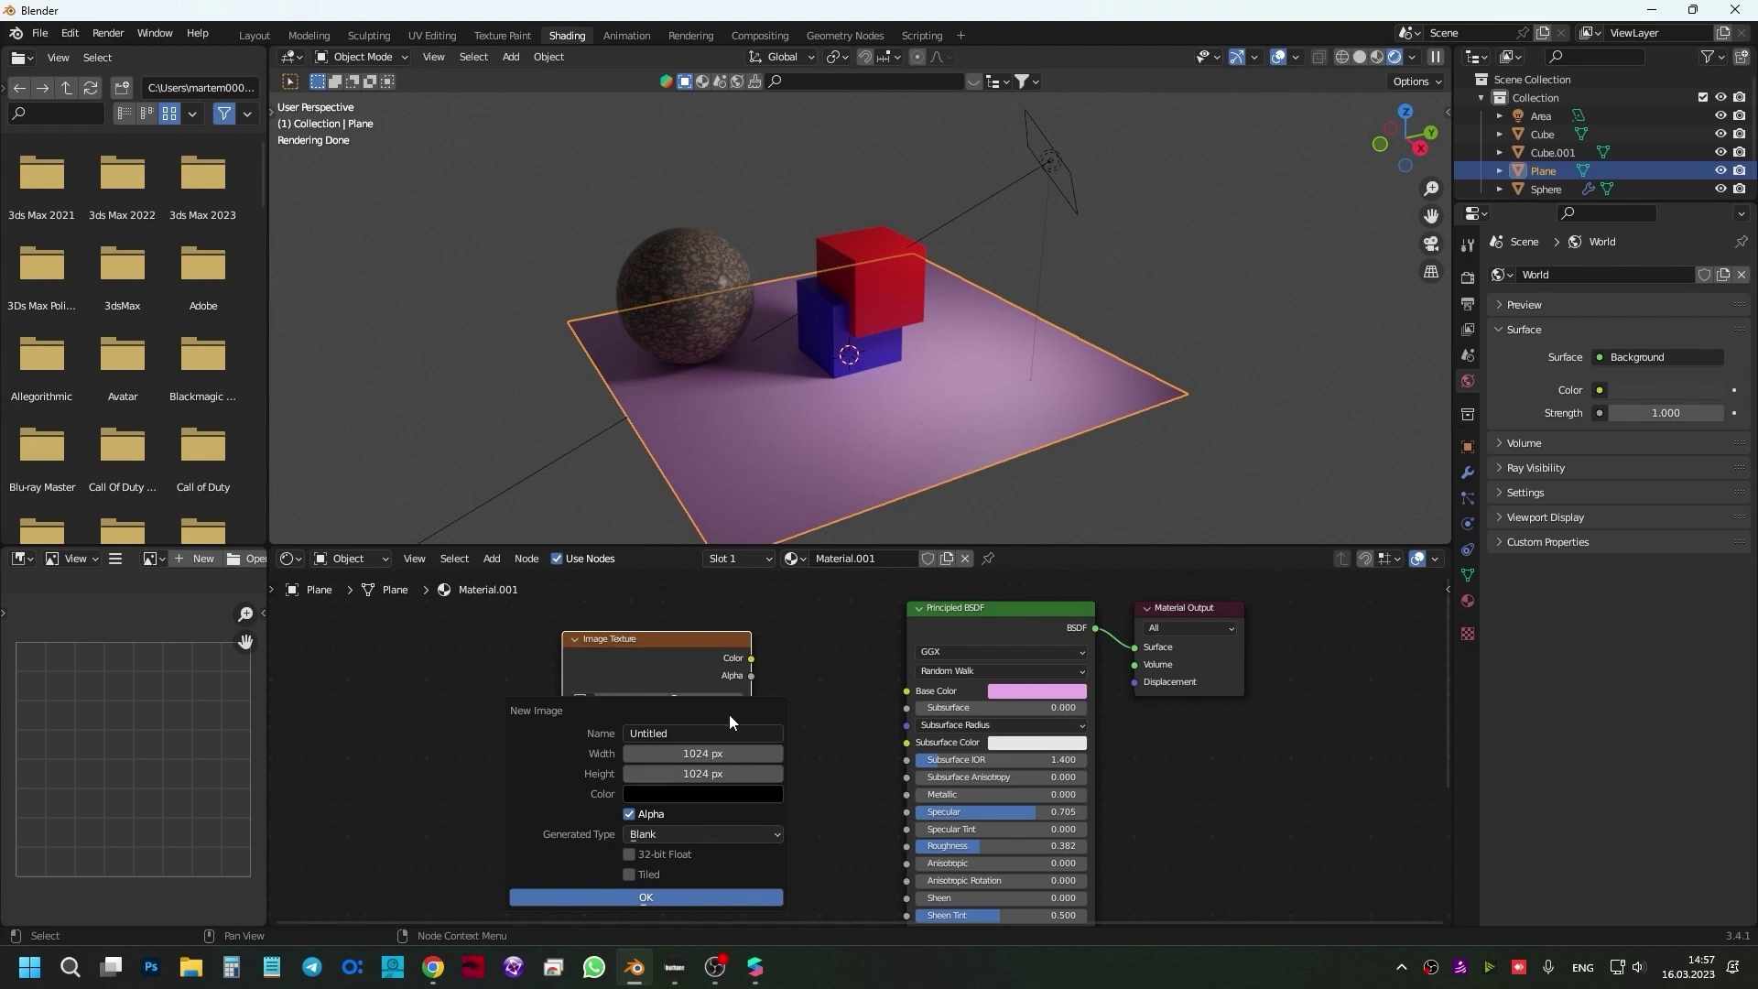
left_click(742, 899)
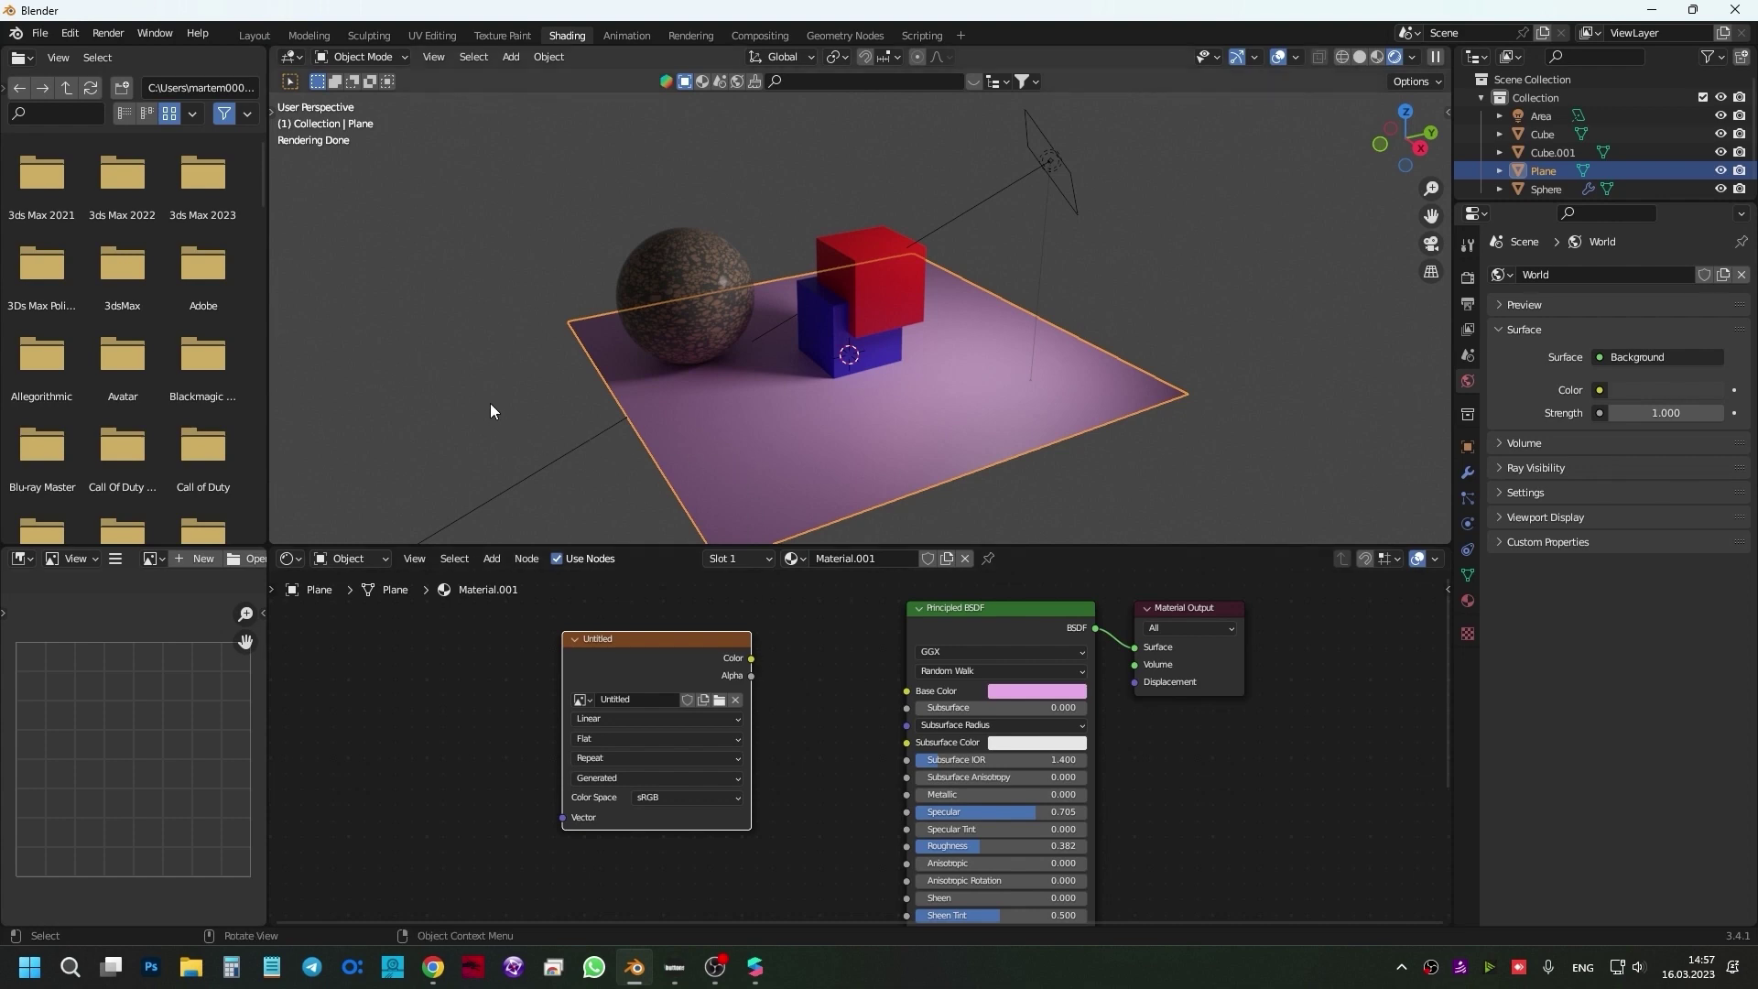
left_click(443, 327)
left_click(740, 416)
mouse_move(644, 652)
left_mouse_down()
mouse_move(554, 665)
mouse_move(587, 682)
left_mouse_up()
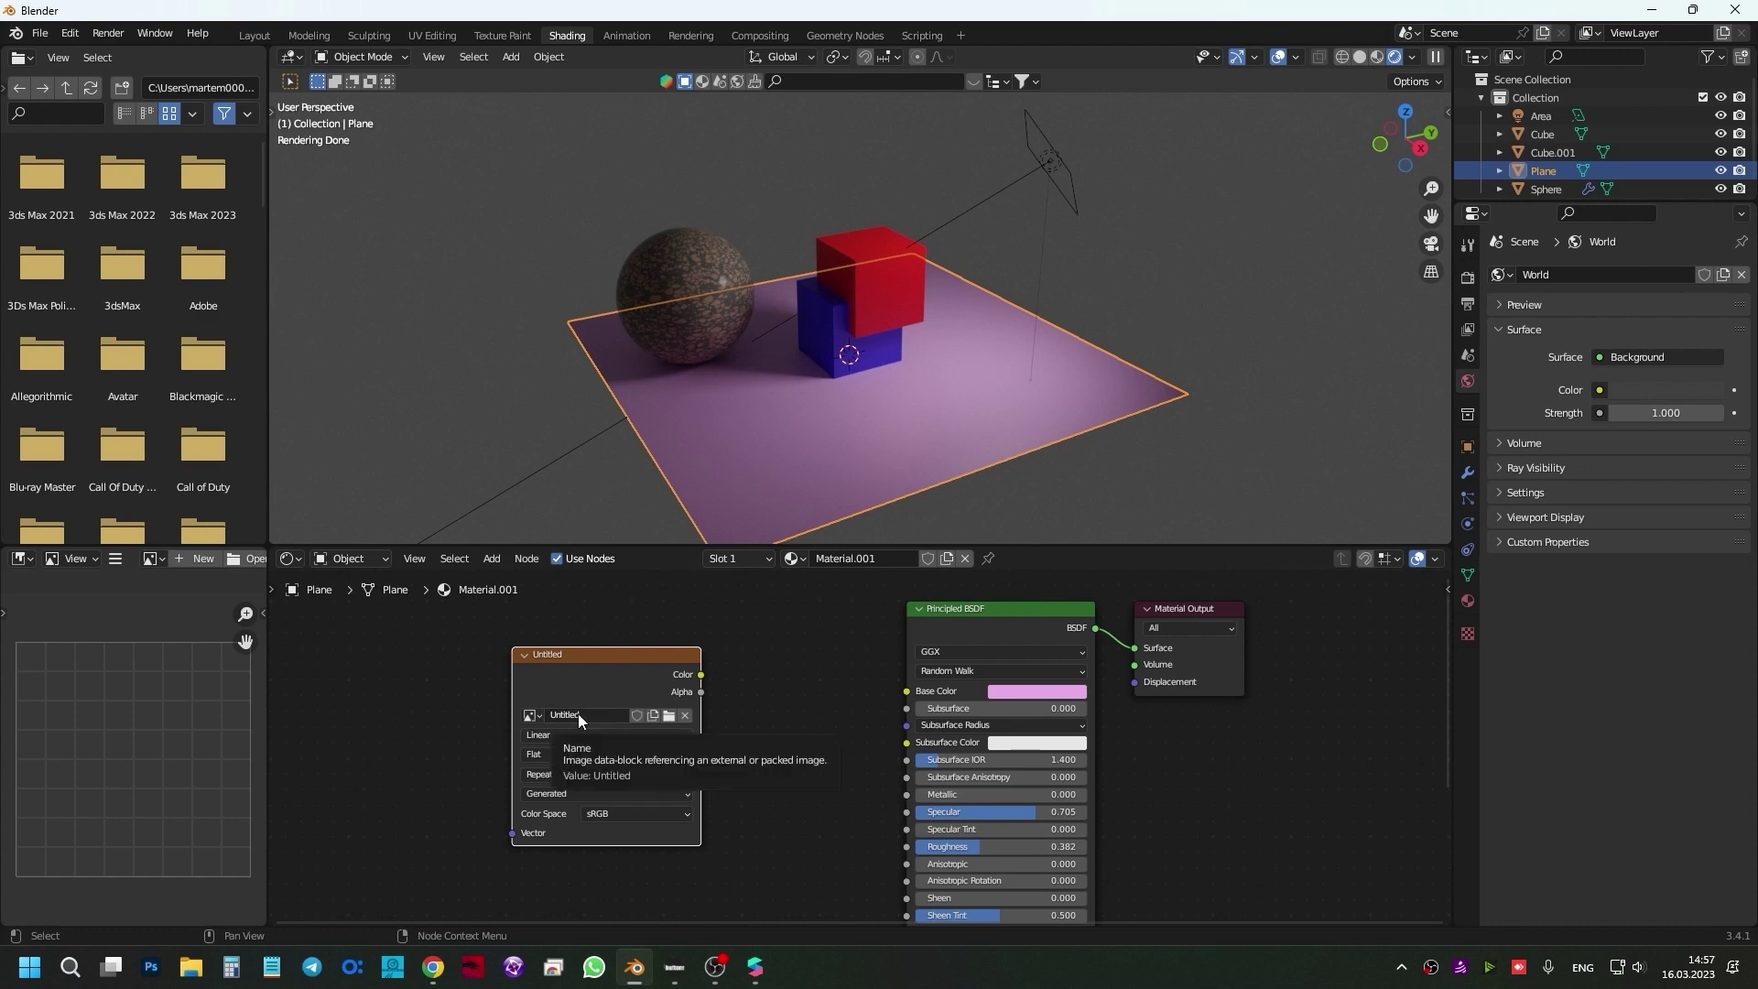
- Run a Combined bake of the plane's lighting into the Untitled image
left_click(1467, 278)
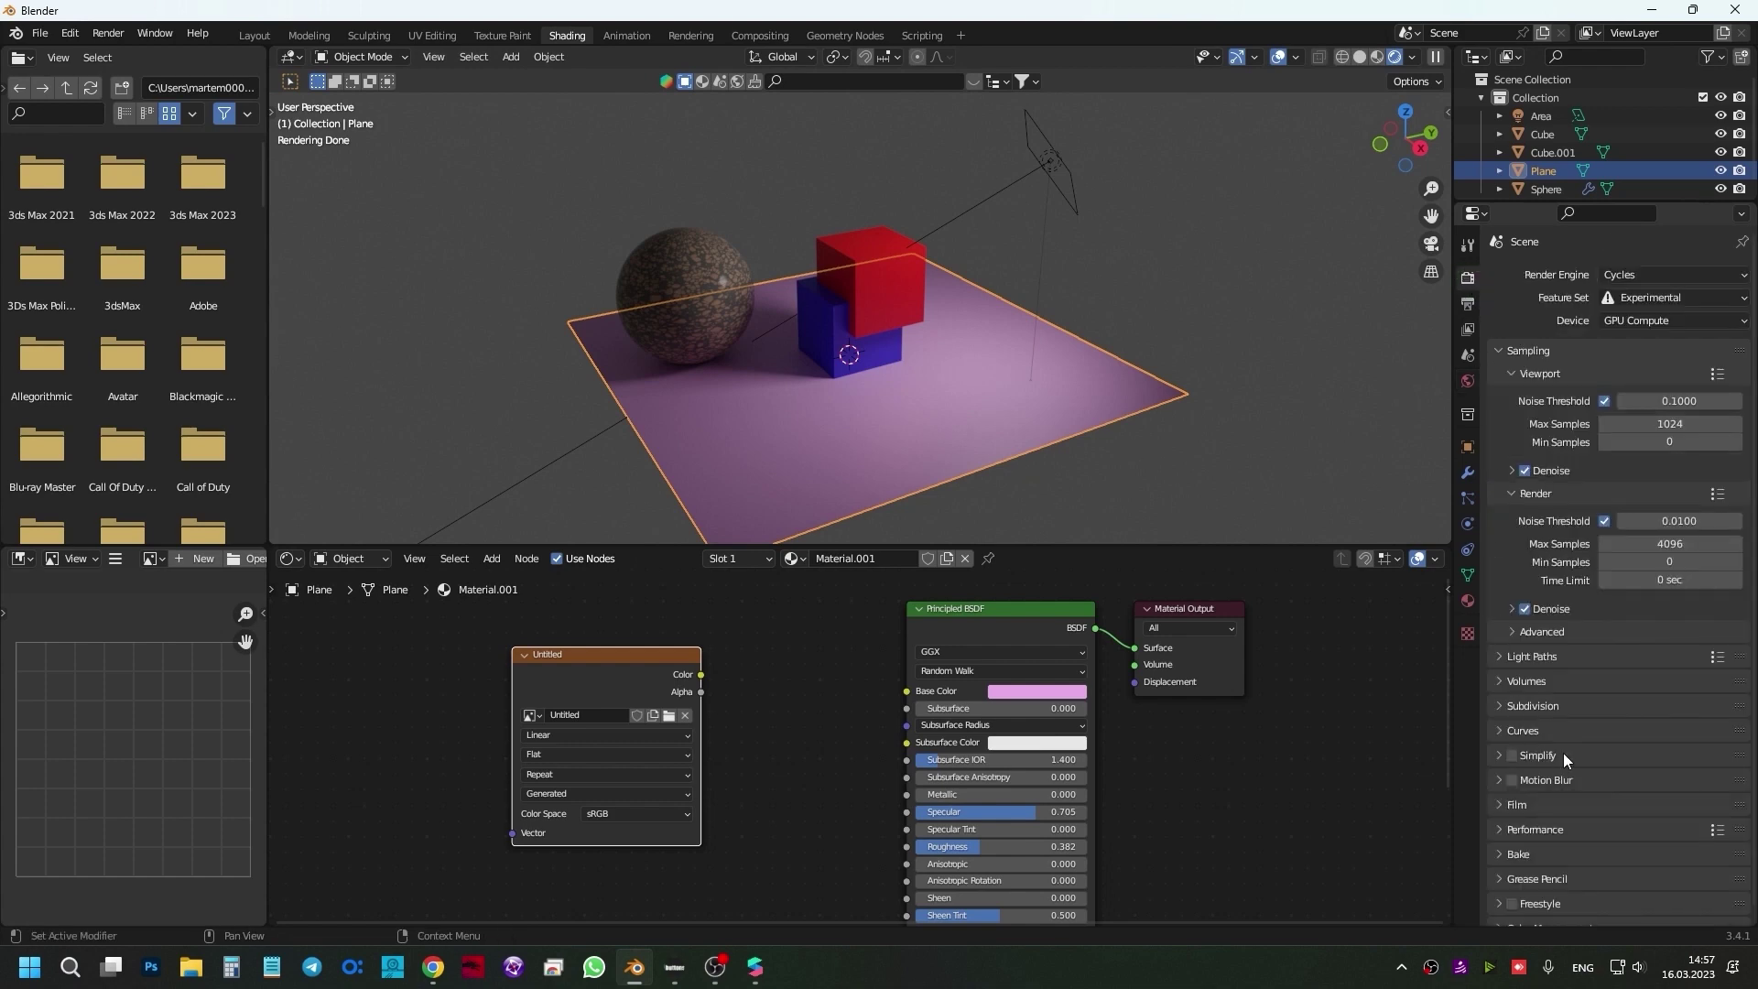
left_click(1499, 853)
scroll(1668, 679, "down", 6)
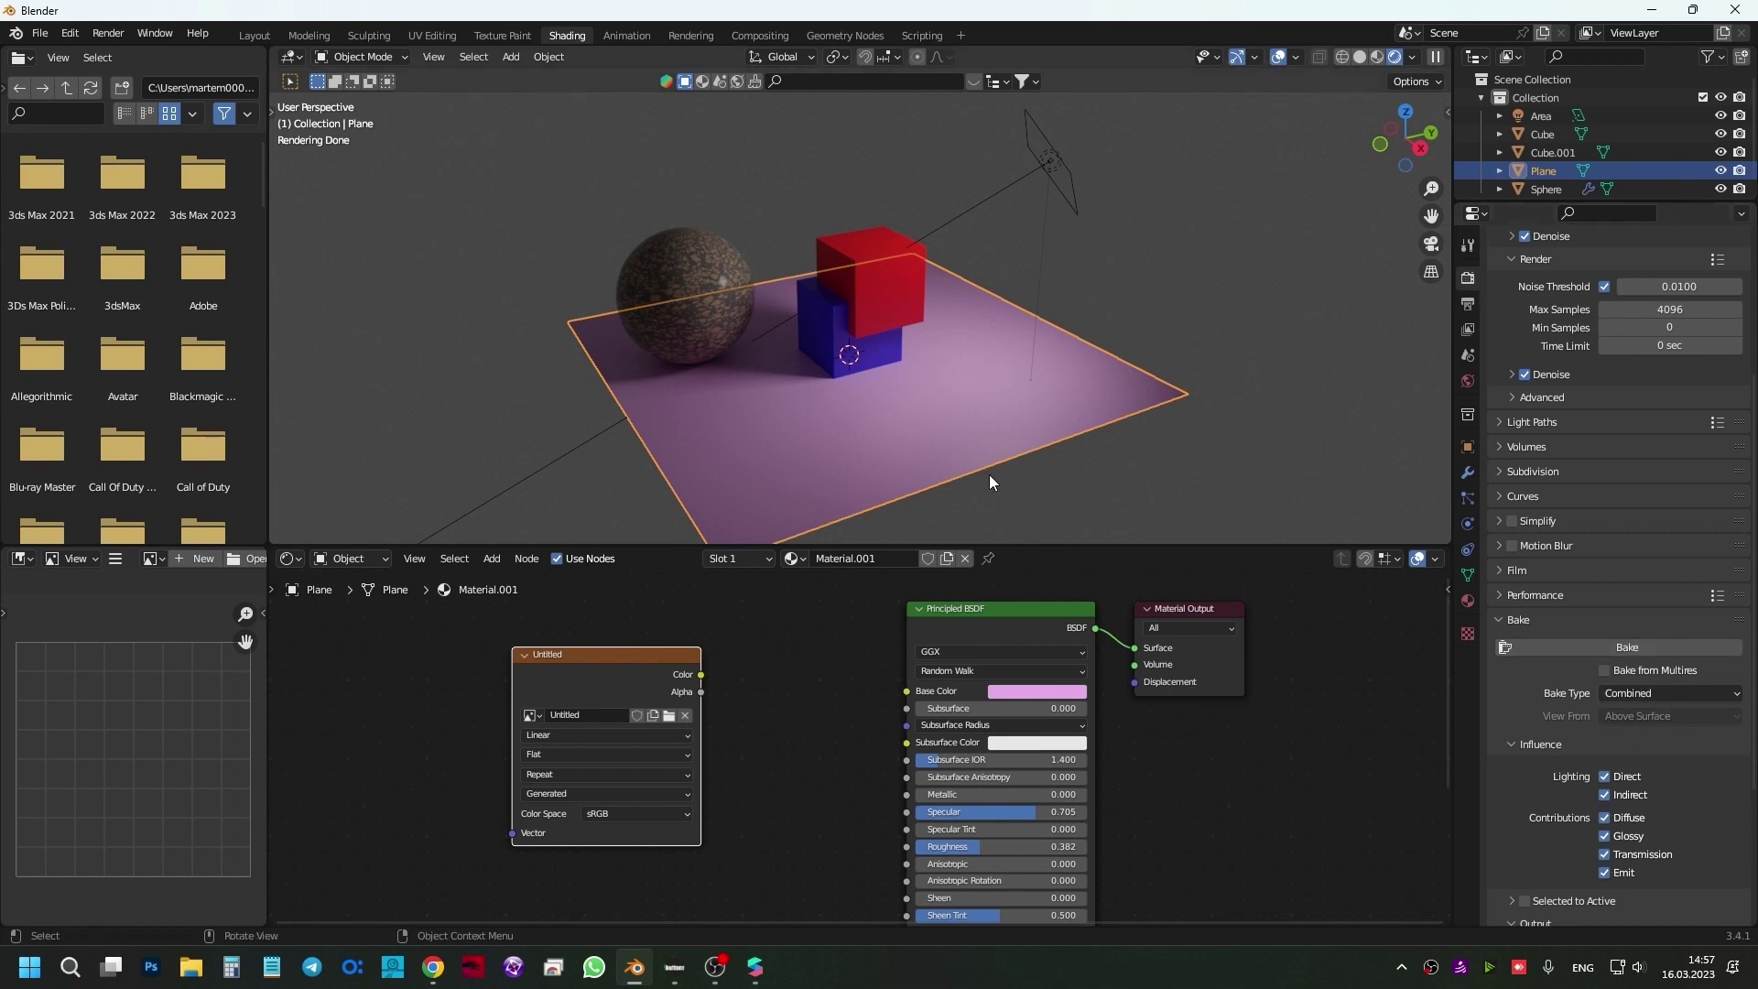
left_click(1677, 692)
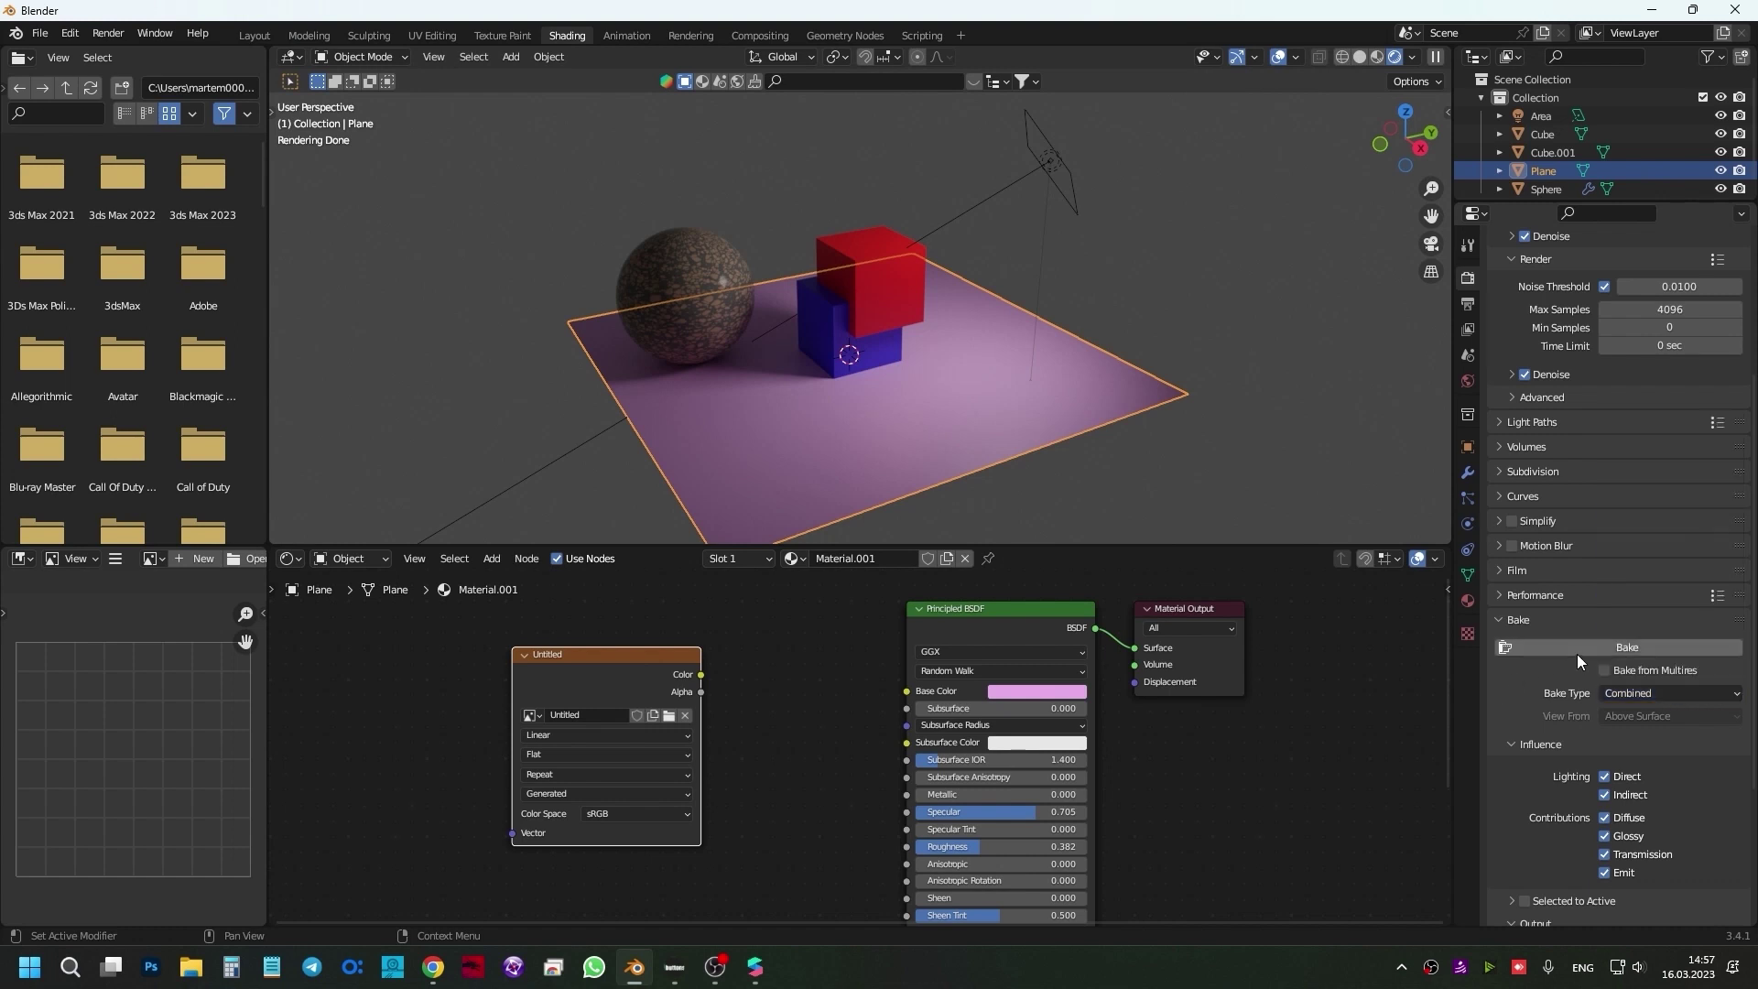
left_click(1576, 653)
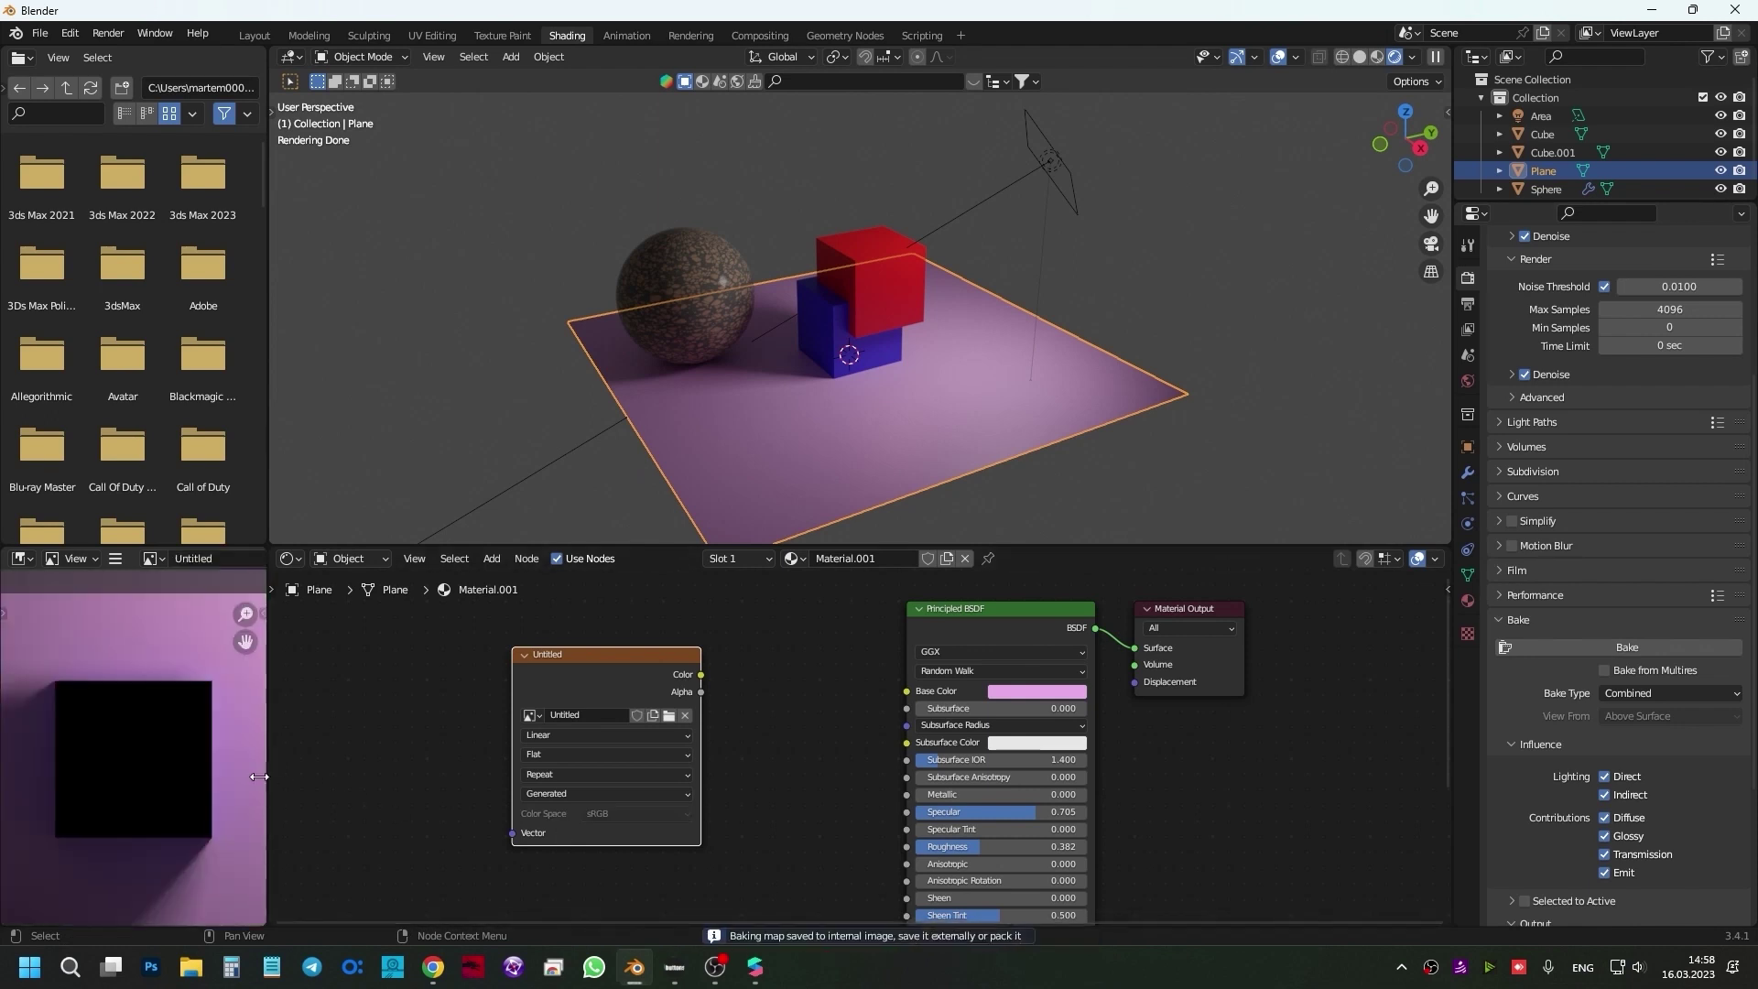
scroll(119, 752, "down", 4)
scroll(124, 723, "down", 1)
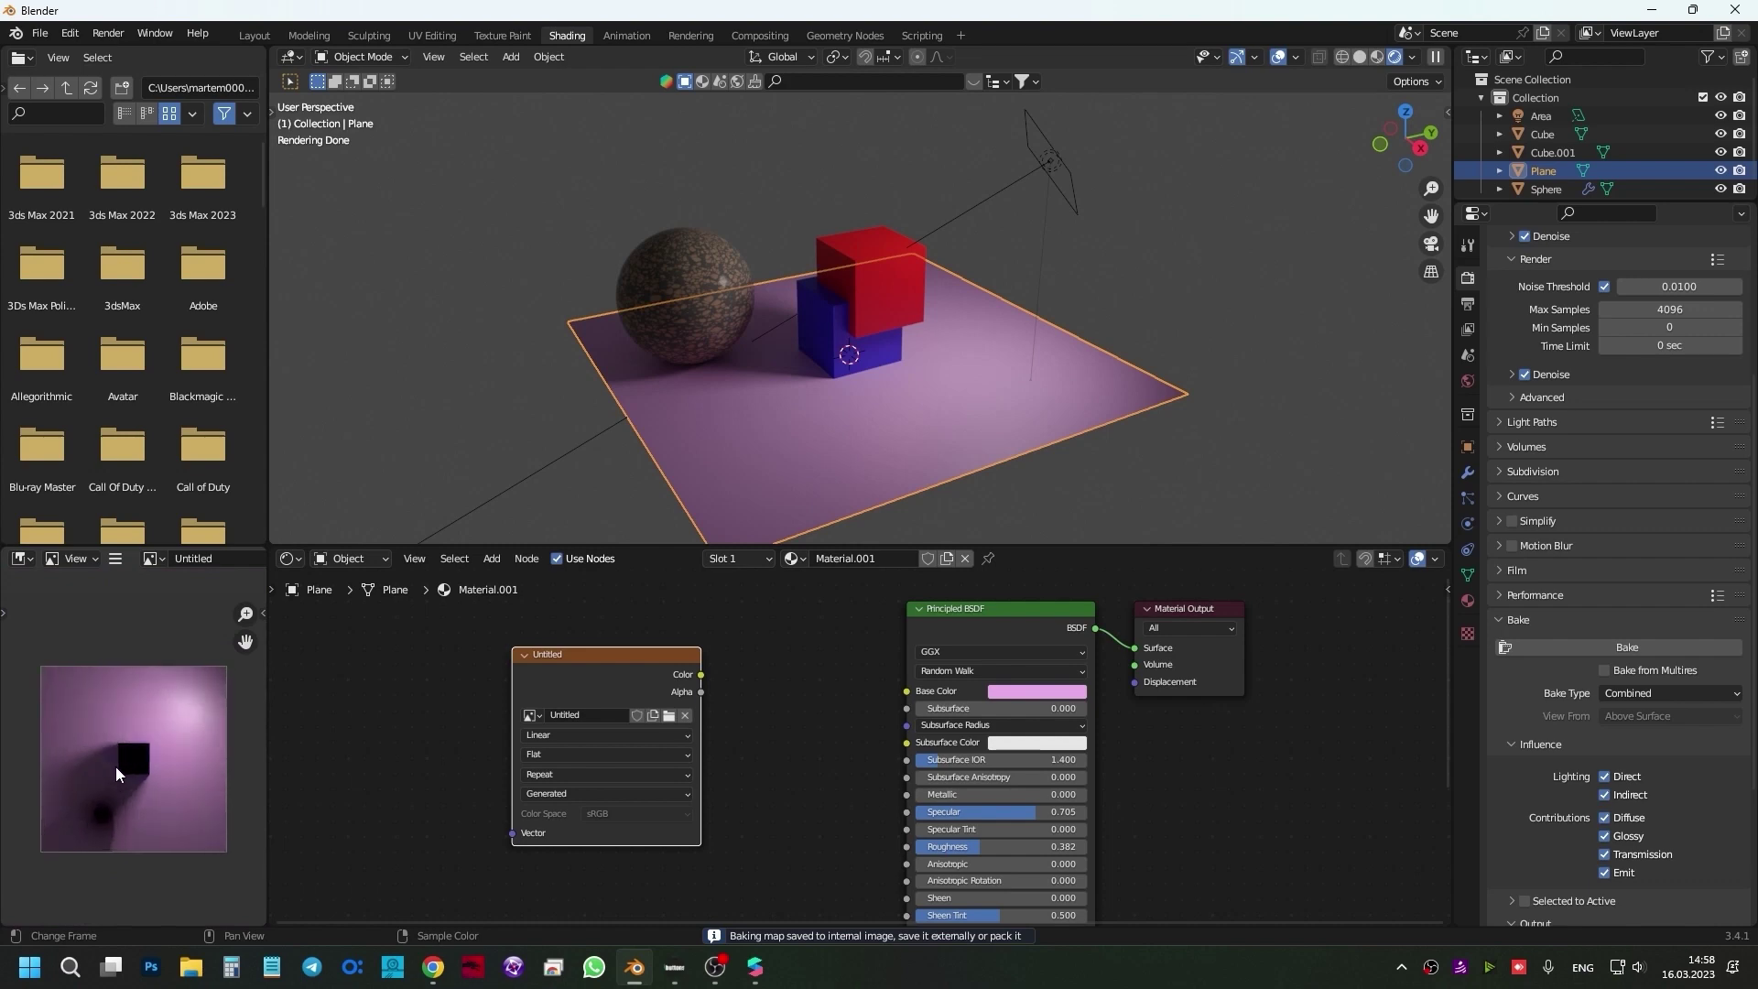
scroll(115, 766, "down", 1)
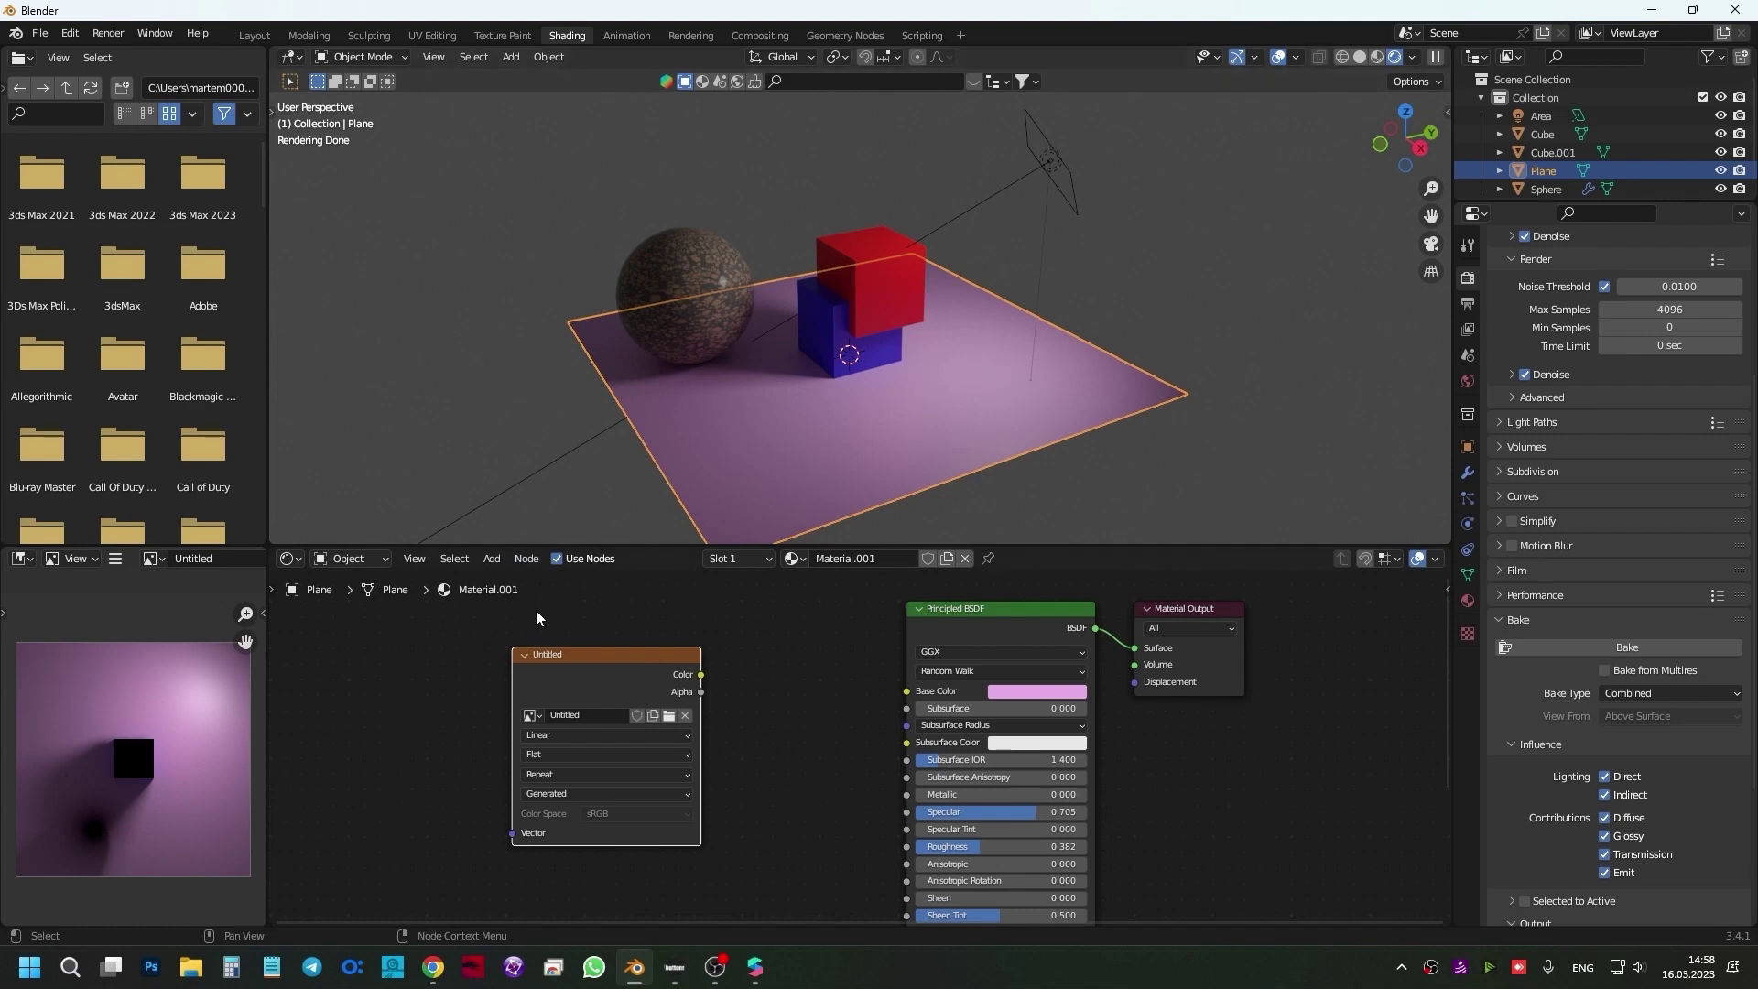
- Add image Untitled.001 to the blue cube's material and bake its lighting
left_click(824, 332)
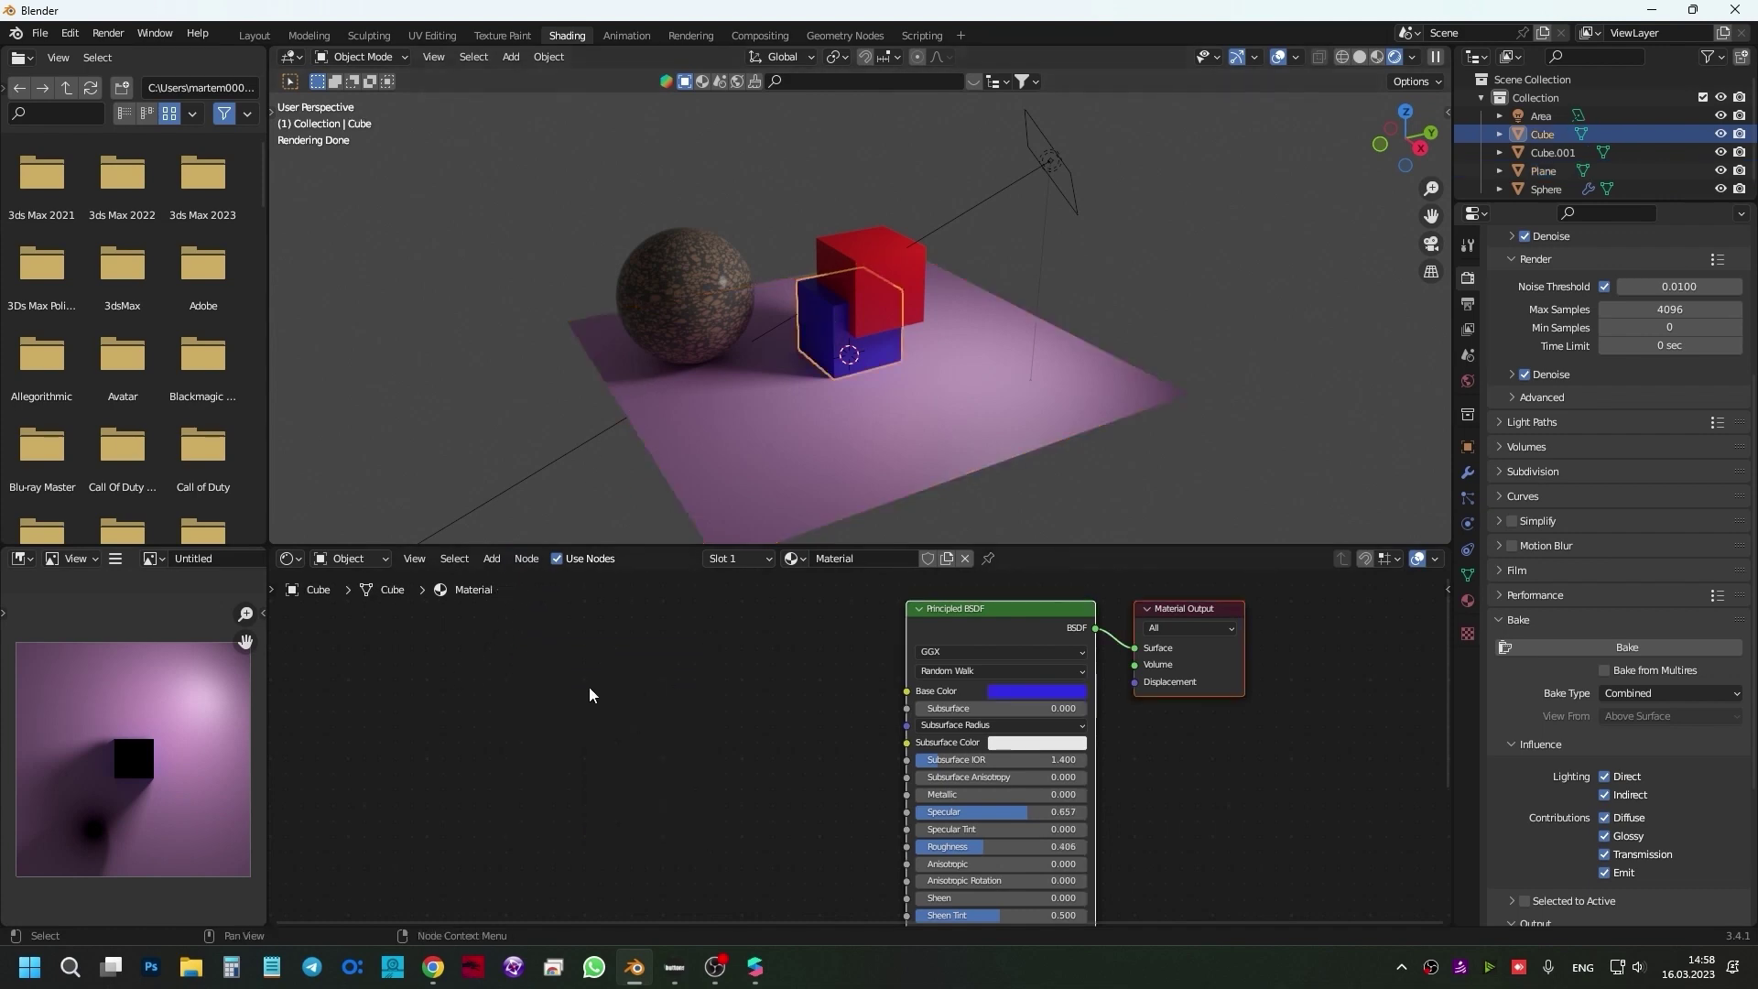
key("shift+a")
left_click(564, 682)
type("image")
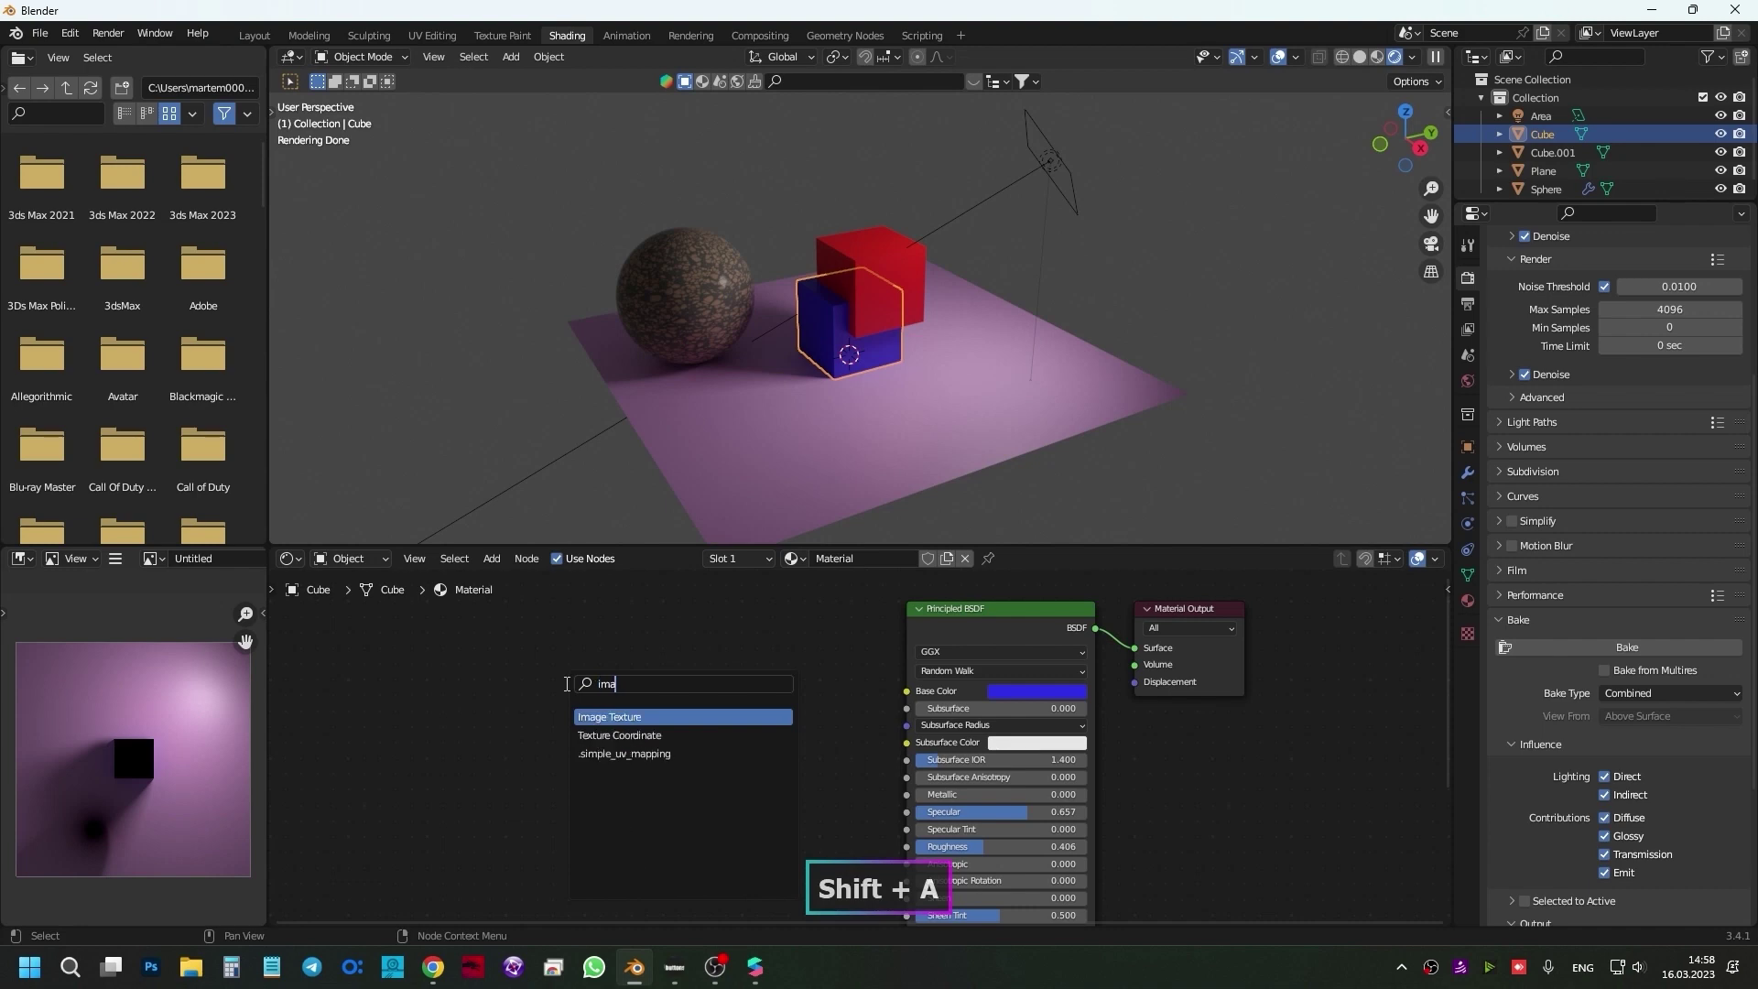
key("Return")
left_click(617, 712)
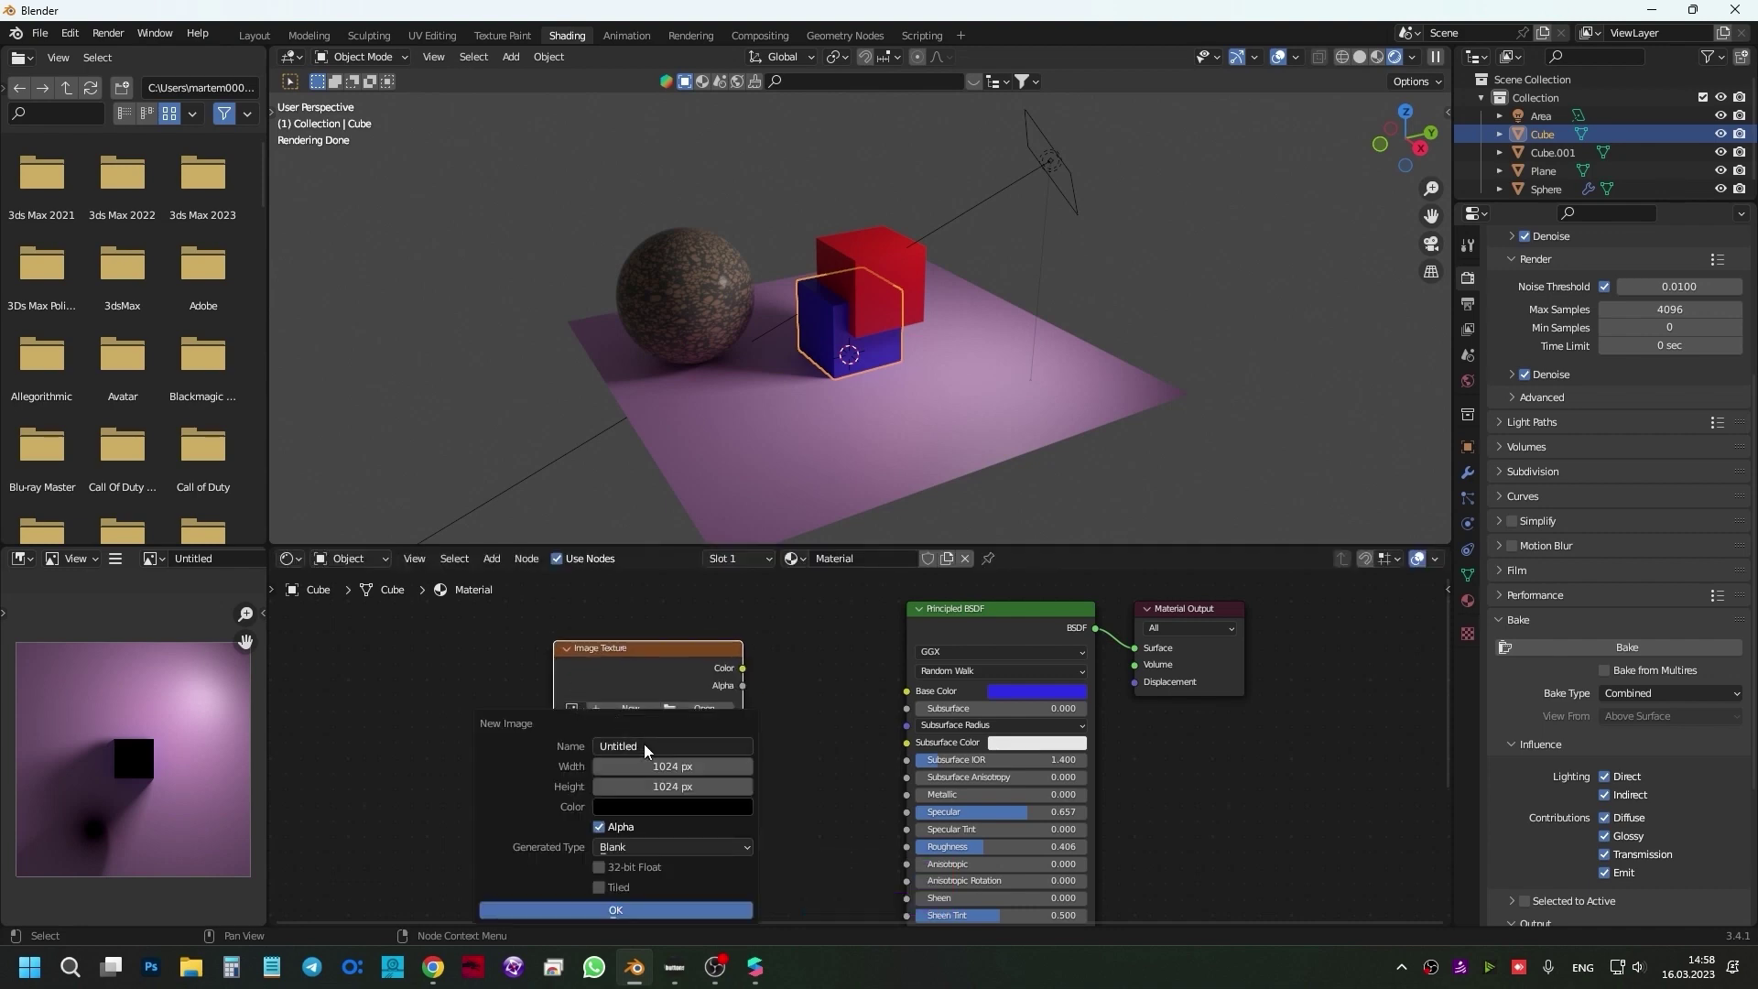
left_click(629, 912)
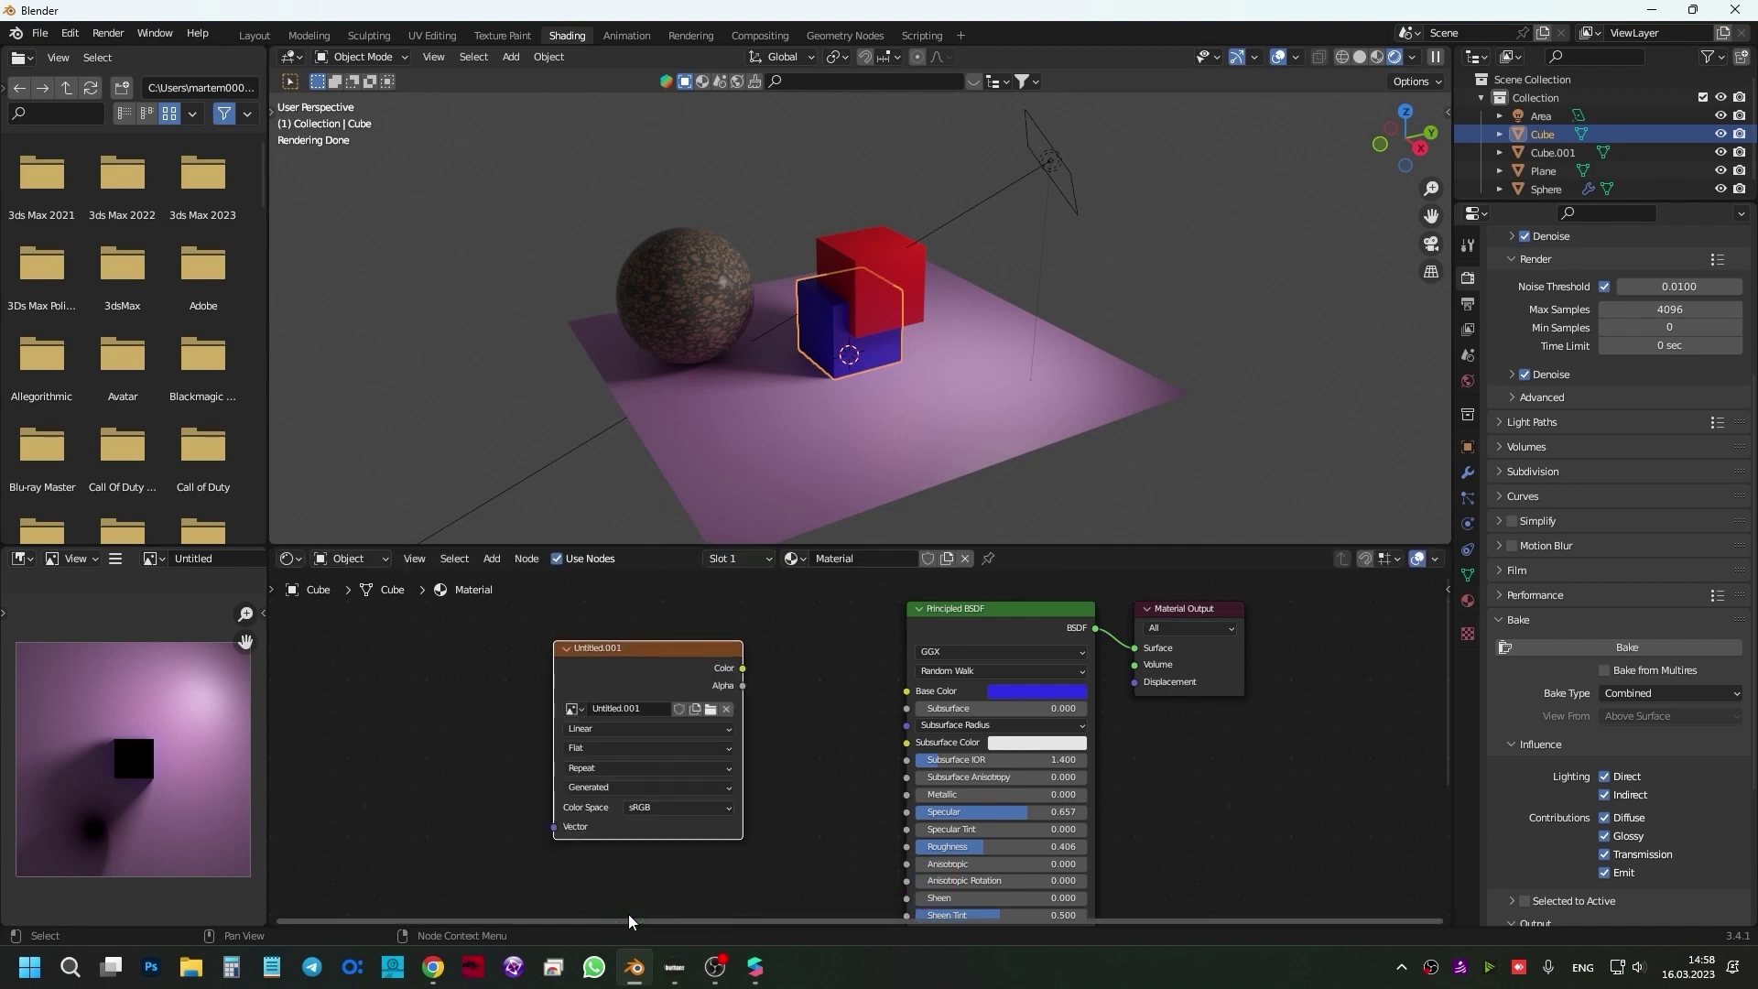
left_click(1699, 646)
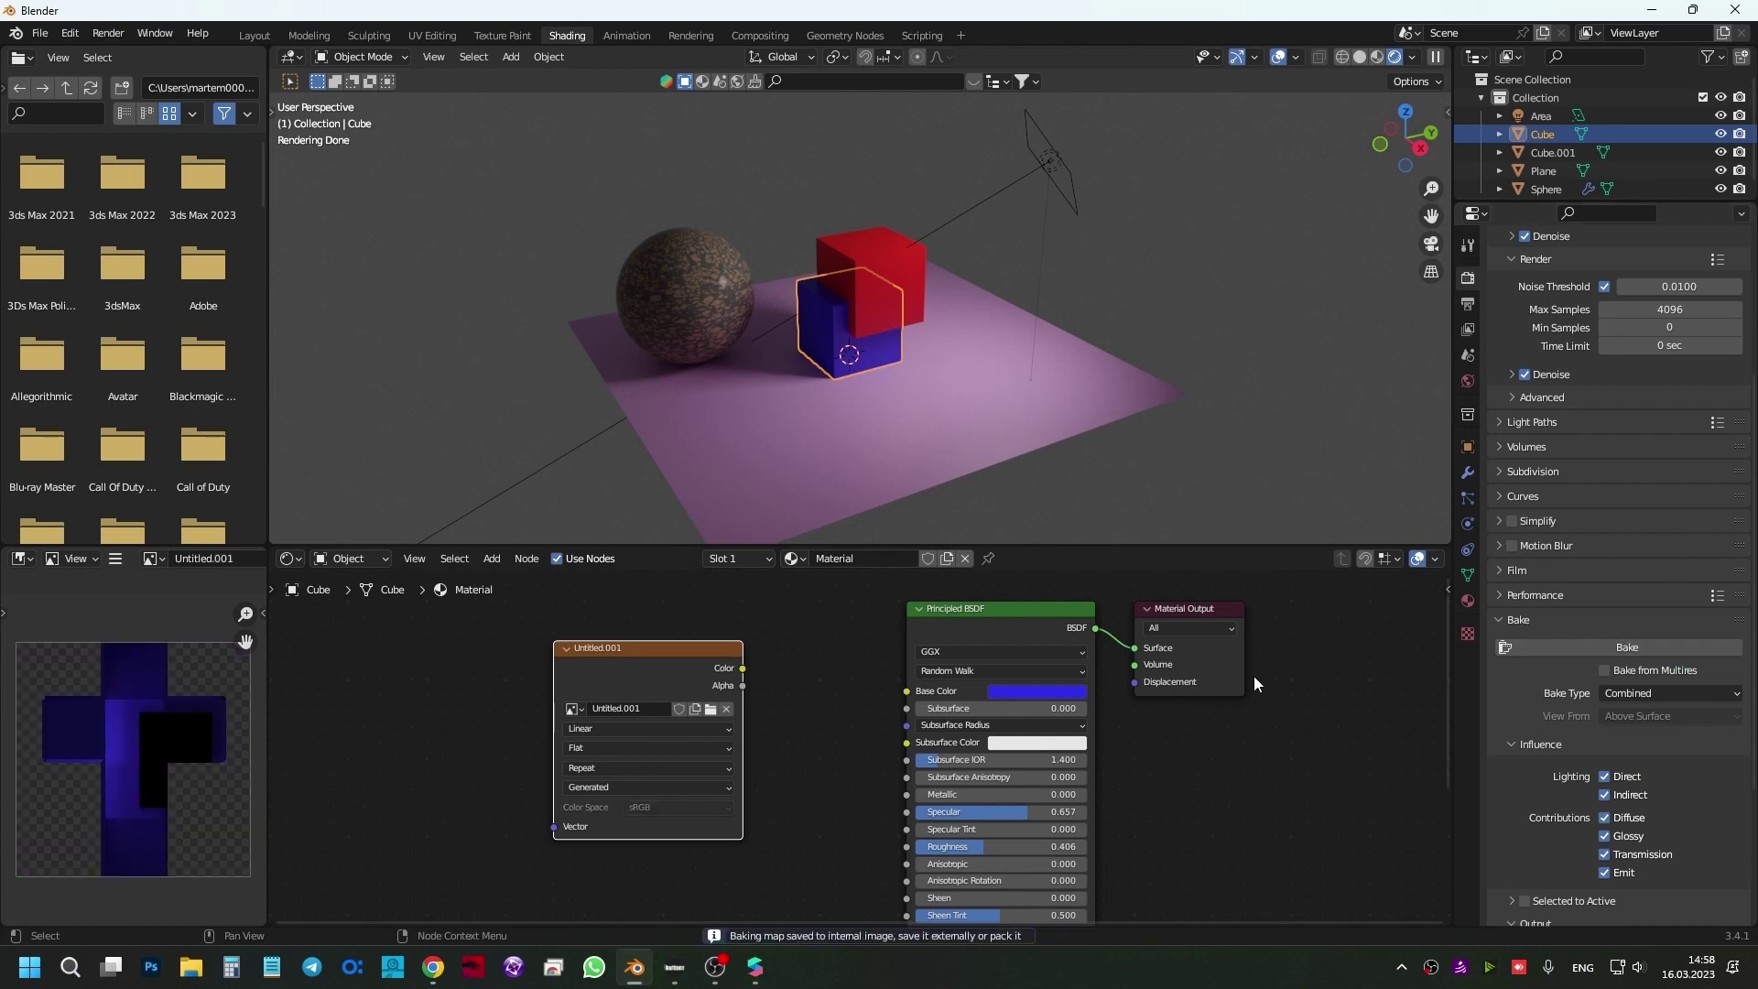
- Add an Image Texture node with new image Untitled.002 to the red cube
left_click(885, 271)
key("shift+a")
type("ima")
key("Return")
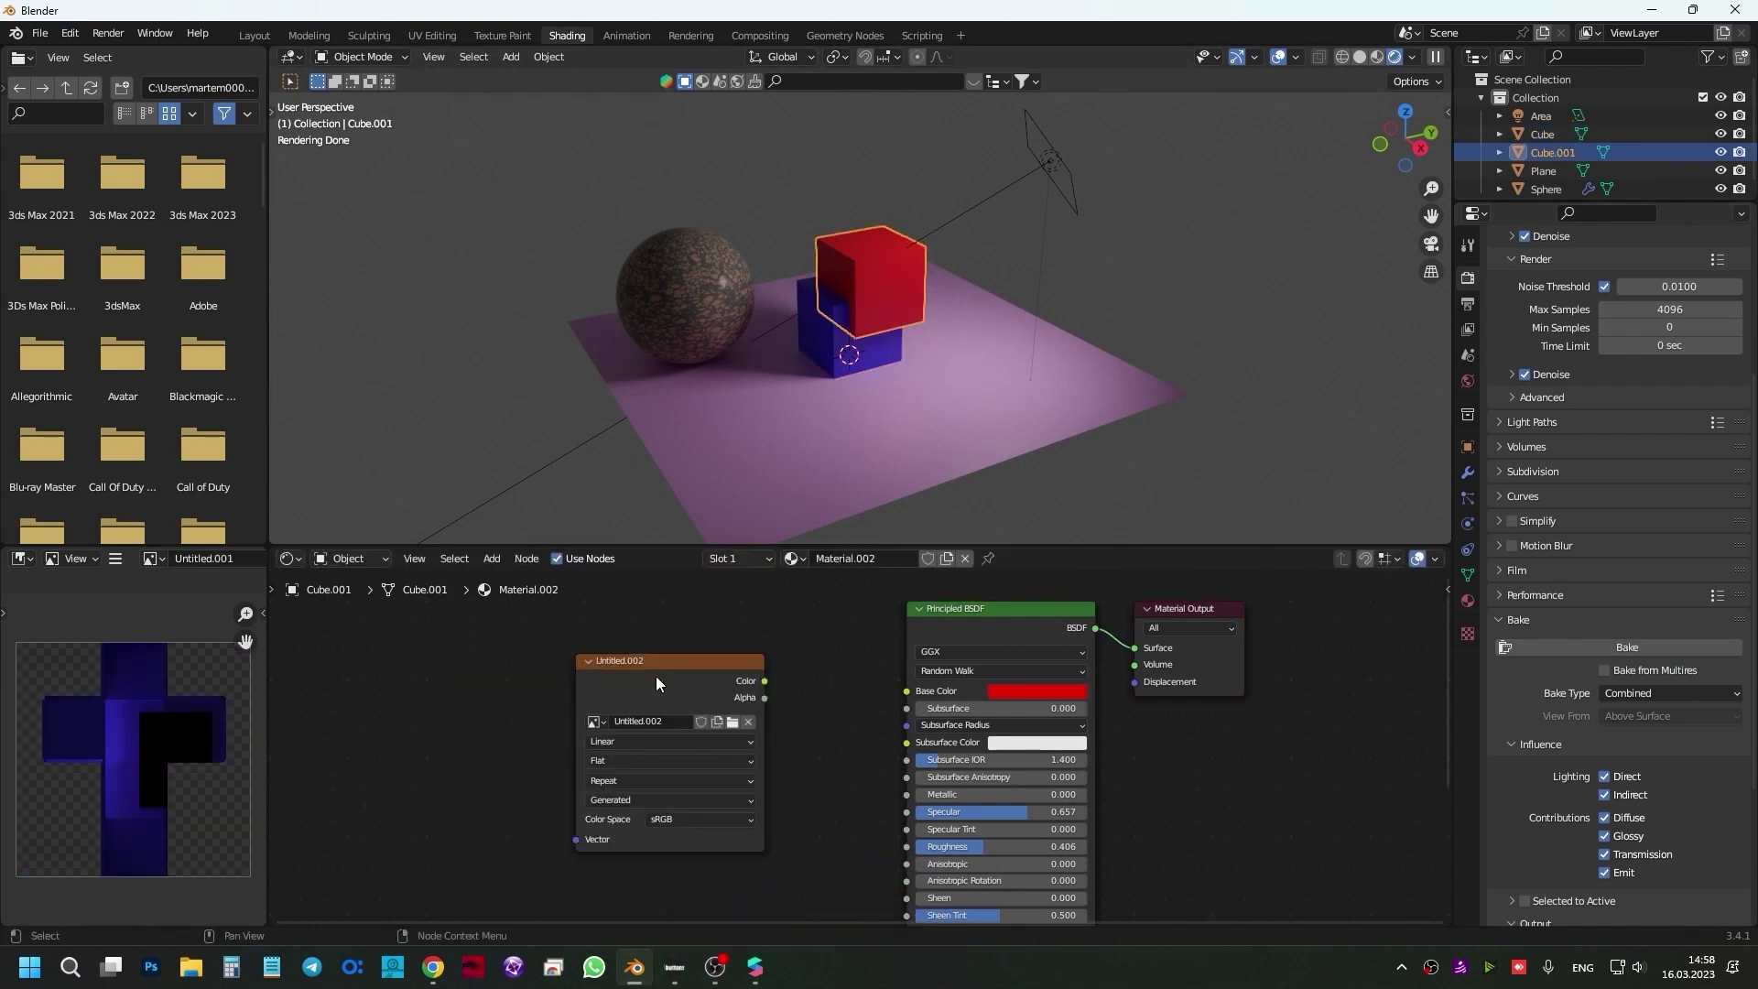
- Give the sphere an Image Texture node with new image Untitled.003 and bake its lighting
left_click(685, 293)
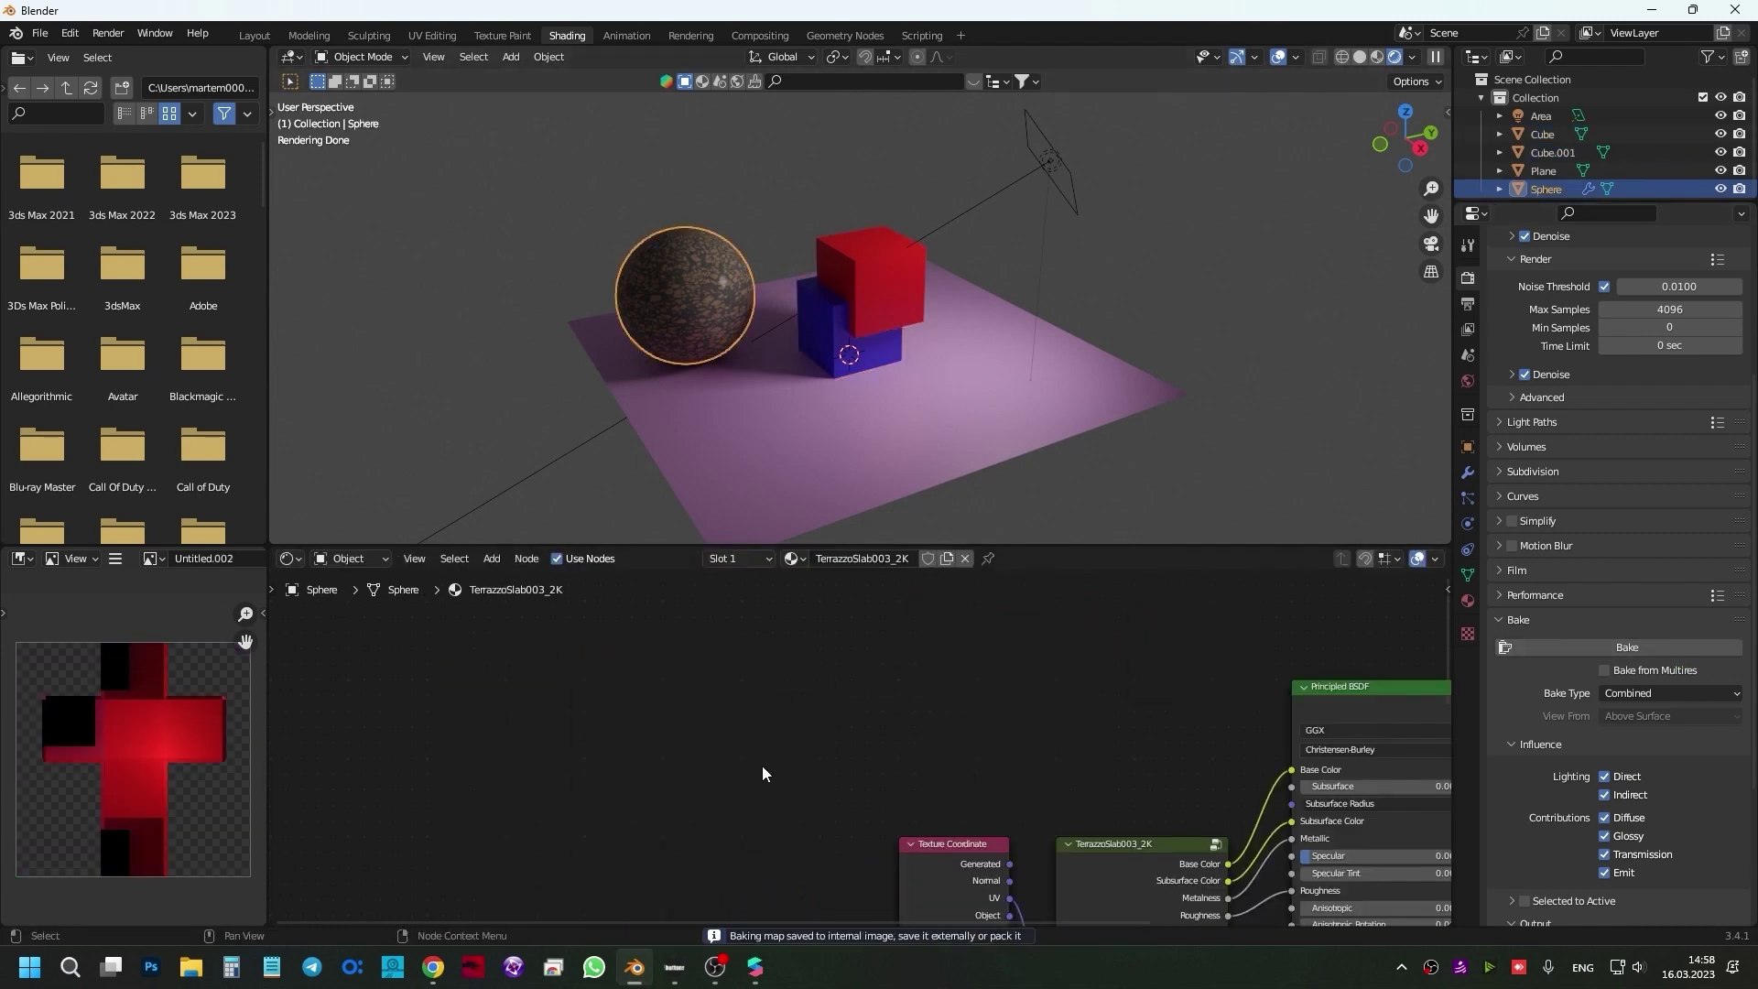
key("shift+a")
type("image")
key("Return")
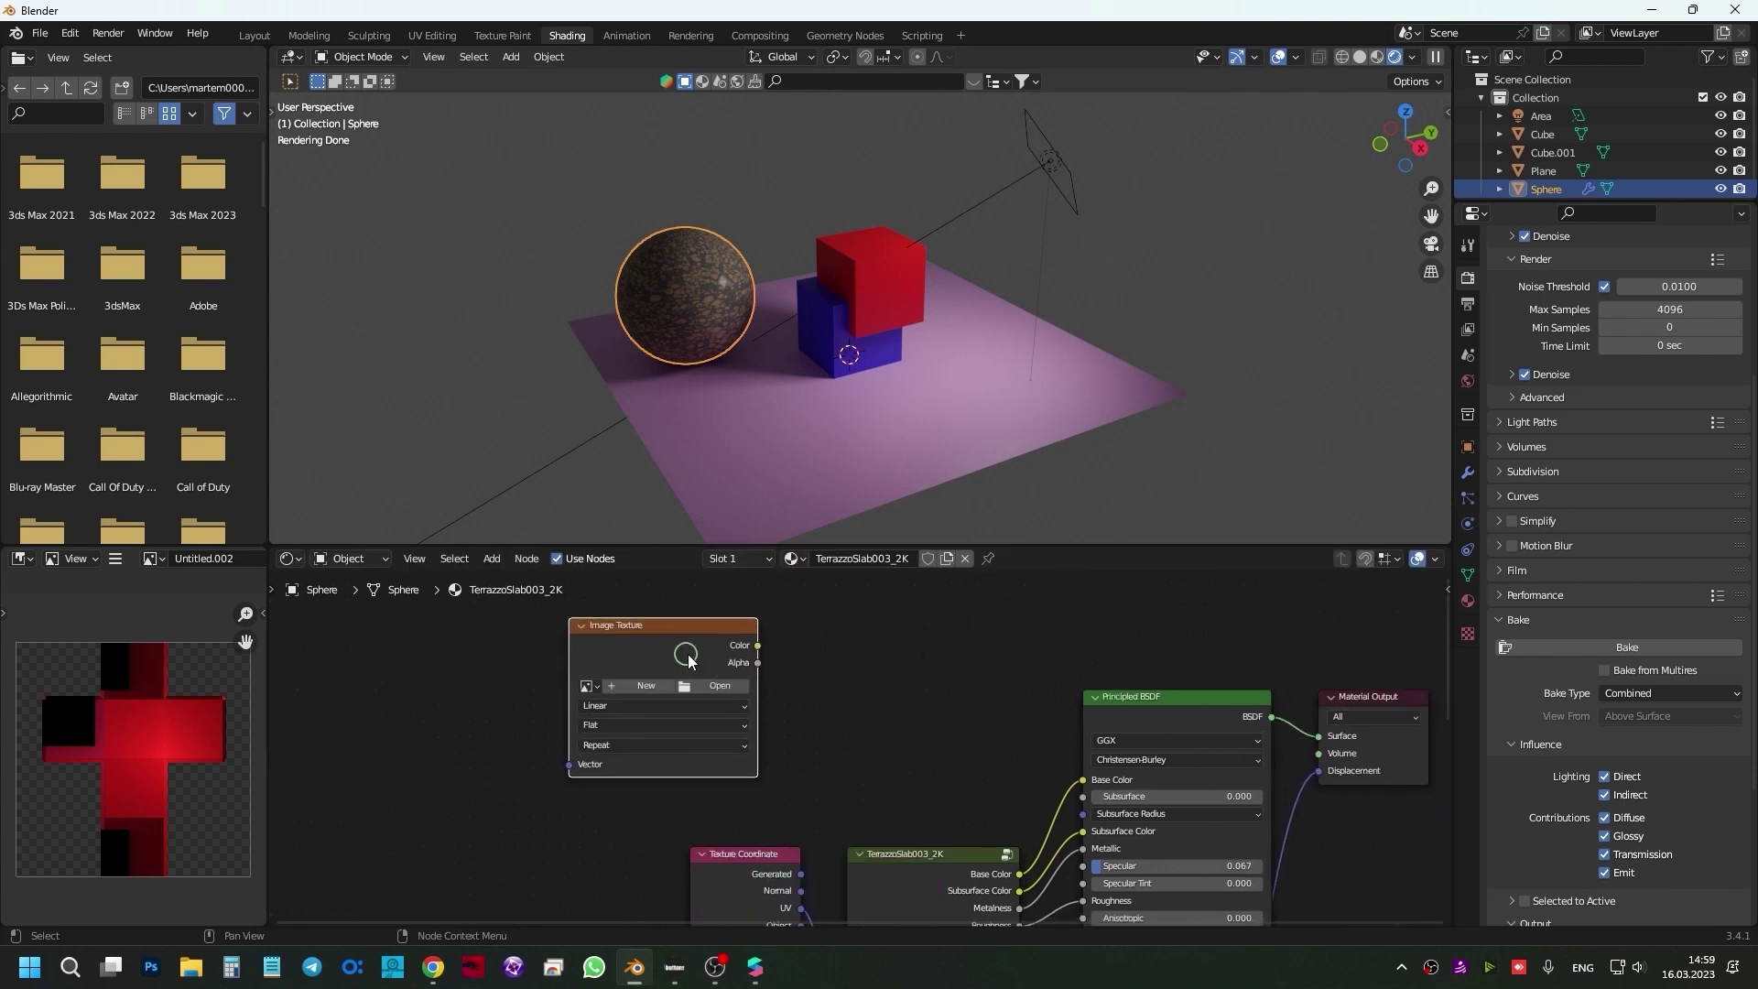
left_click(932, 723)
mouse_move(1090, 709)
middle_mouse_down()
mouse_move(962, 618)
mouse_move(954, 722)
middle_mouse_up()
left_click(741, 727)
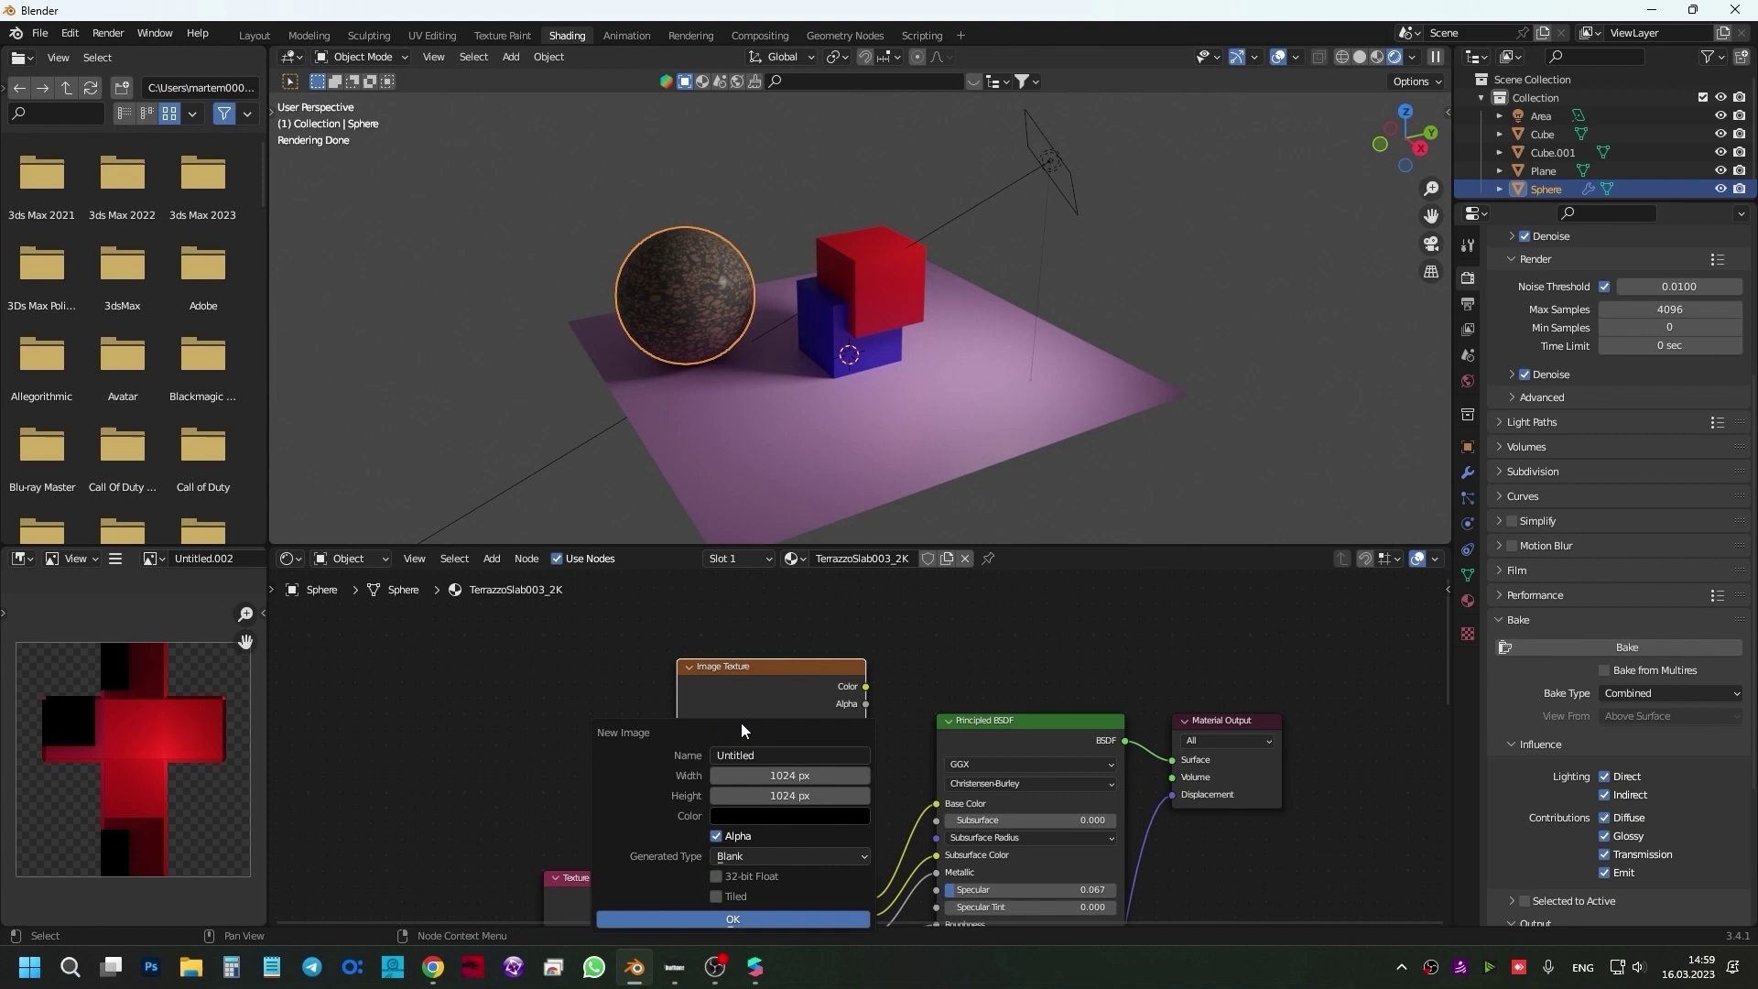
left_click(814, 919)
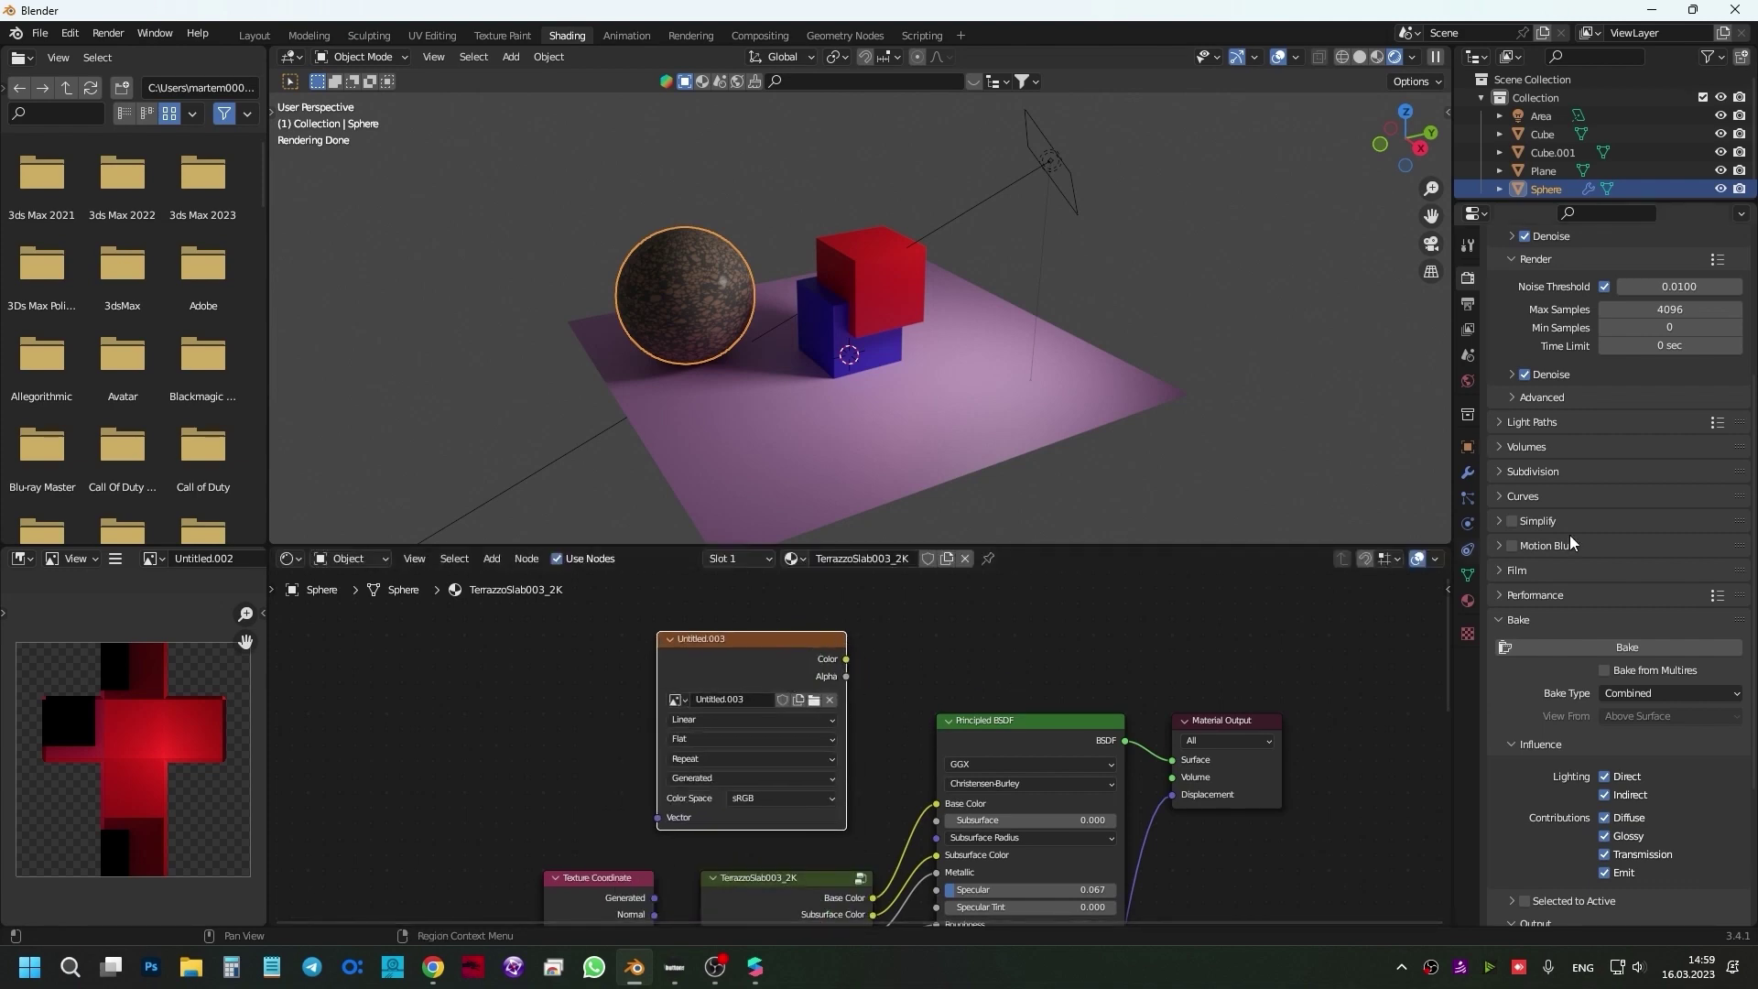
left_click(1638, 646)
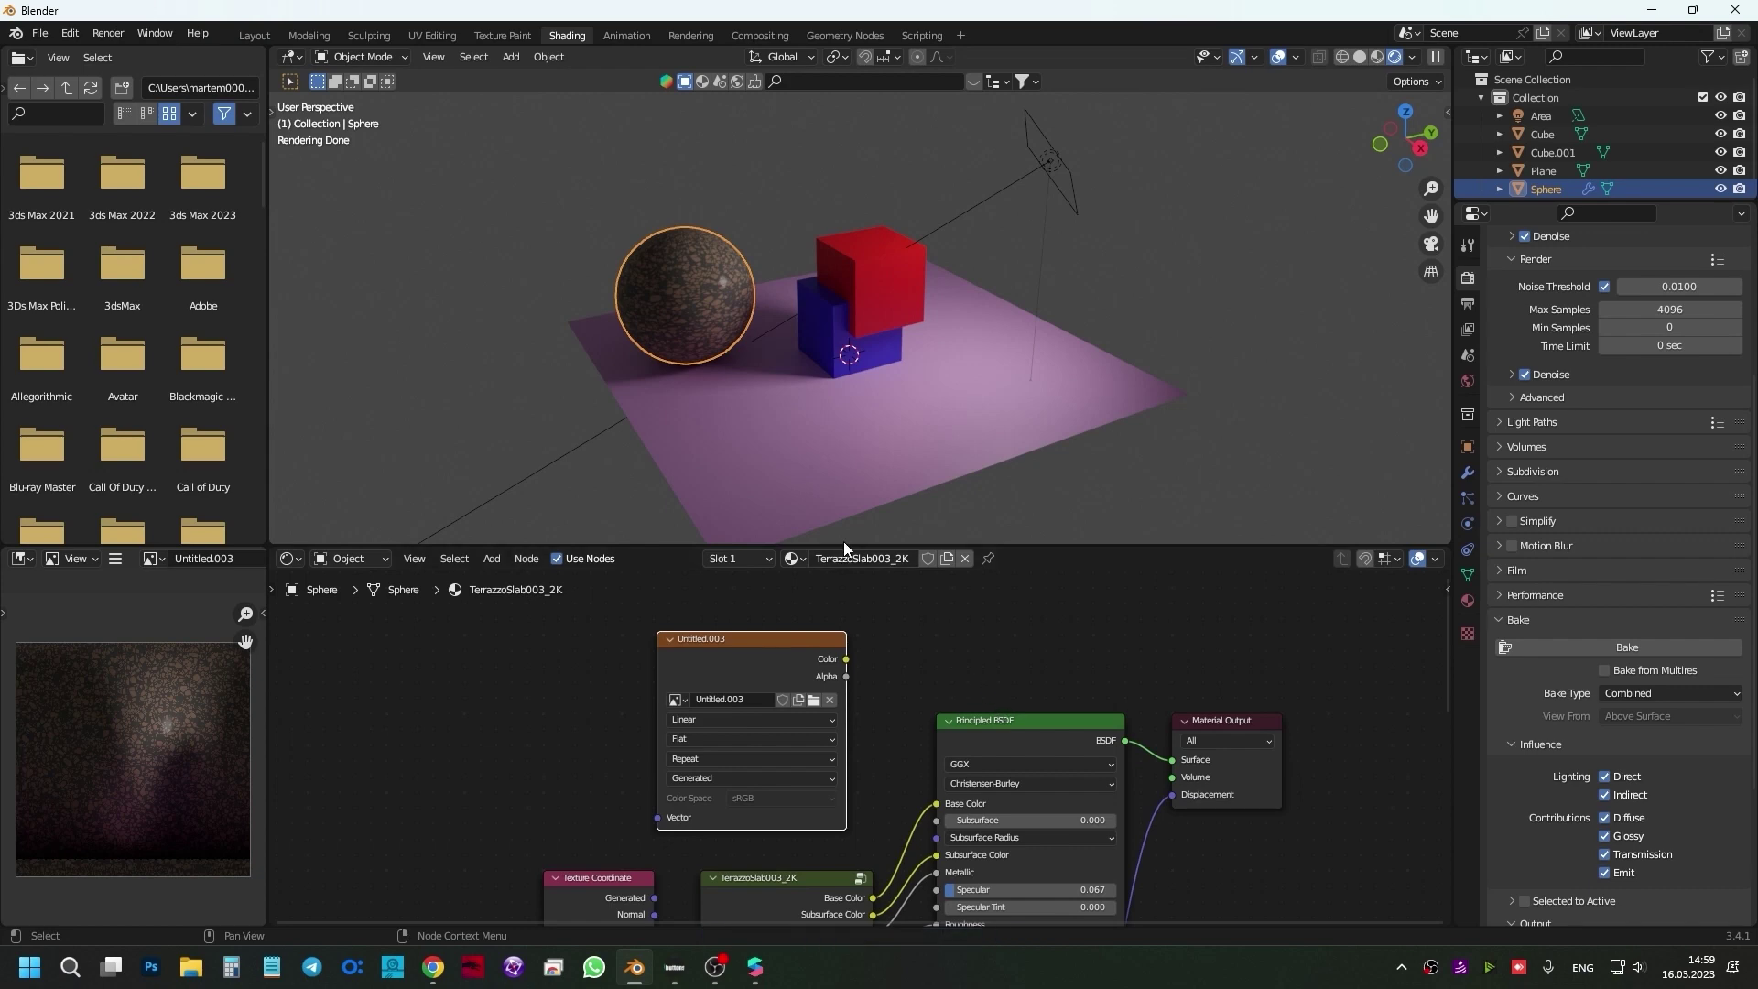
left_click(811, 459)
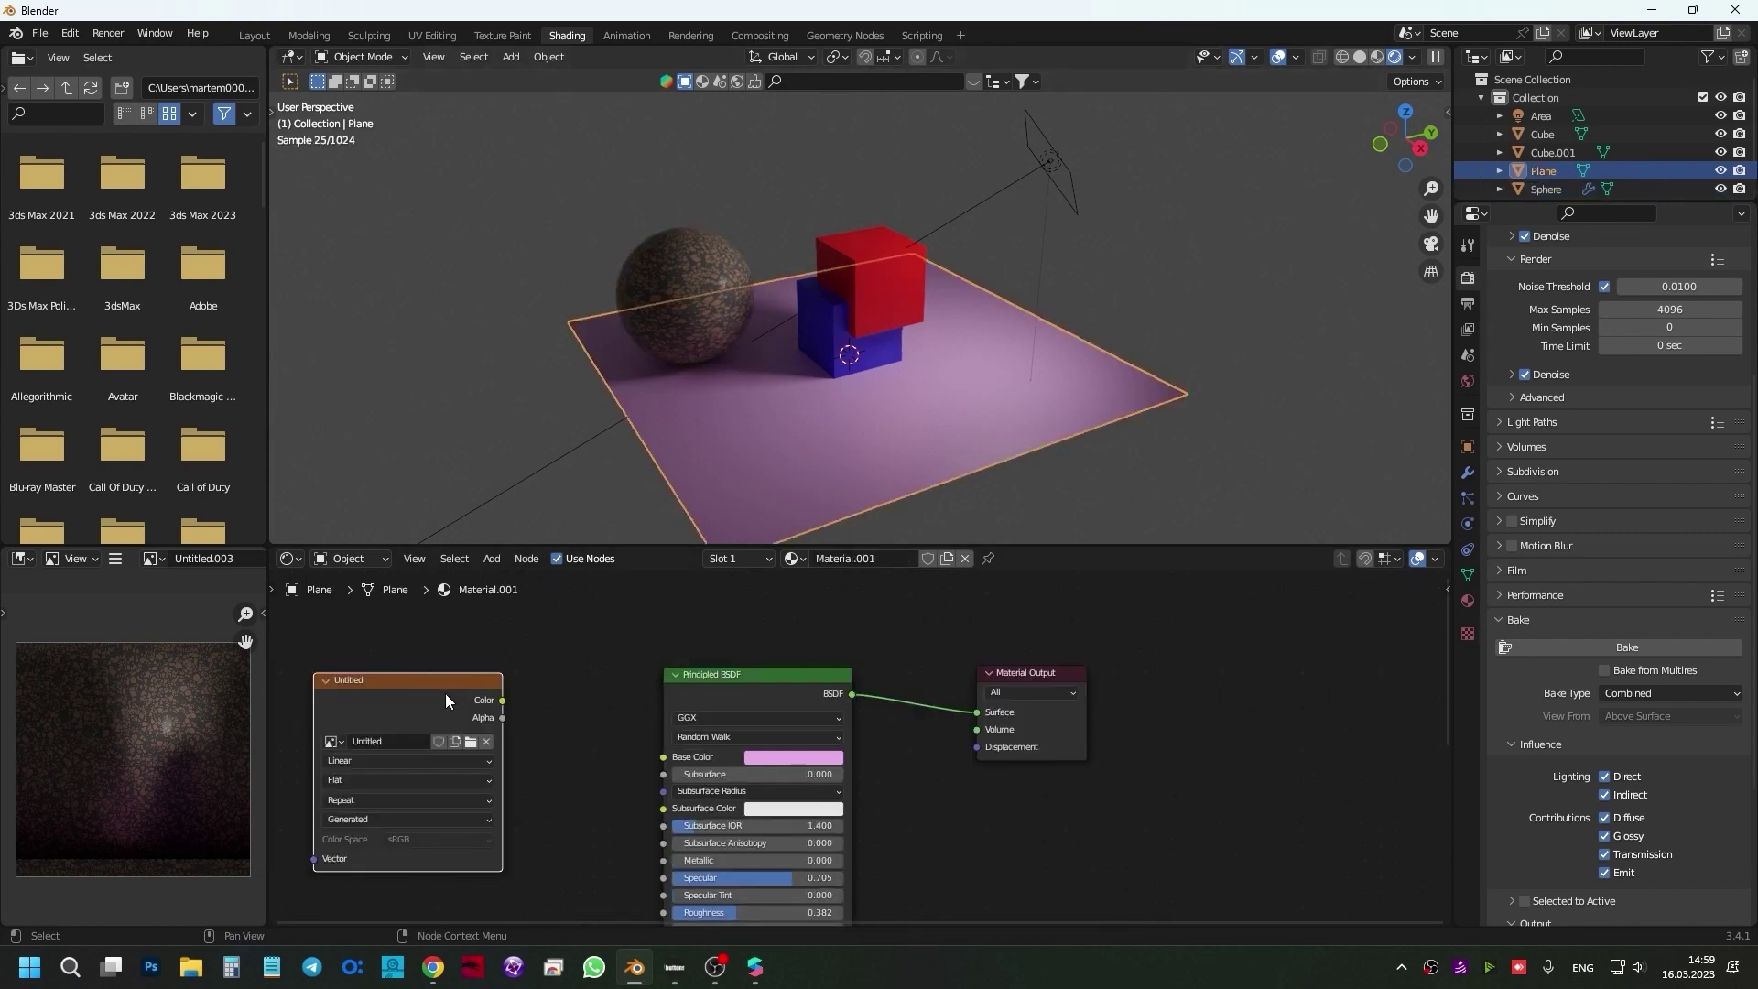
- Wire the baked images of the plane, blue cube and red cube straight into each Material Output Surface
left_click(750, 687)
left_click(1025, 671)
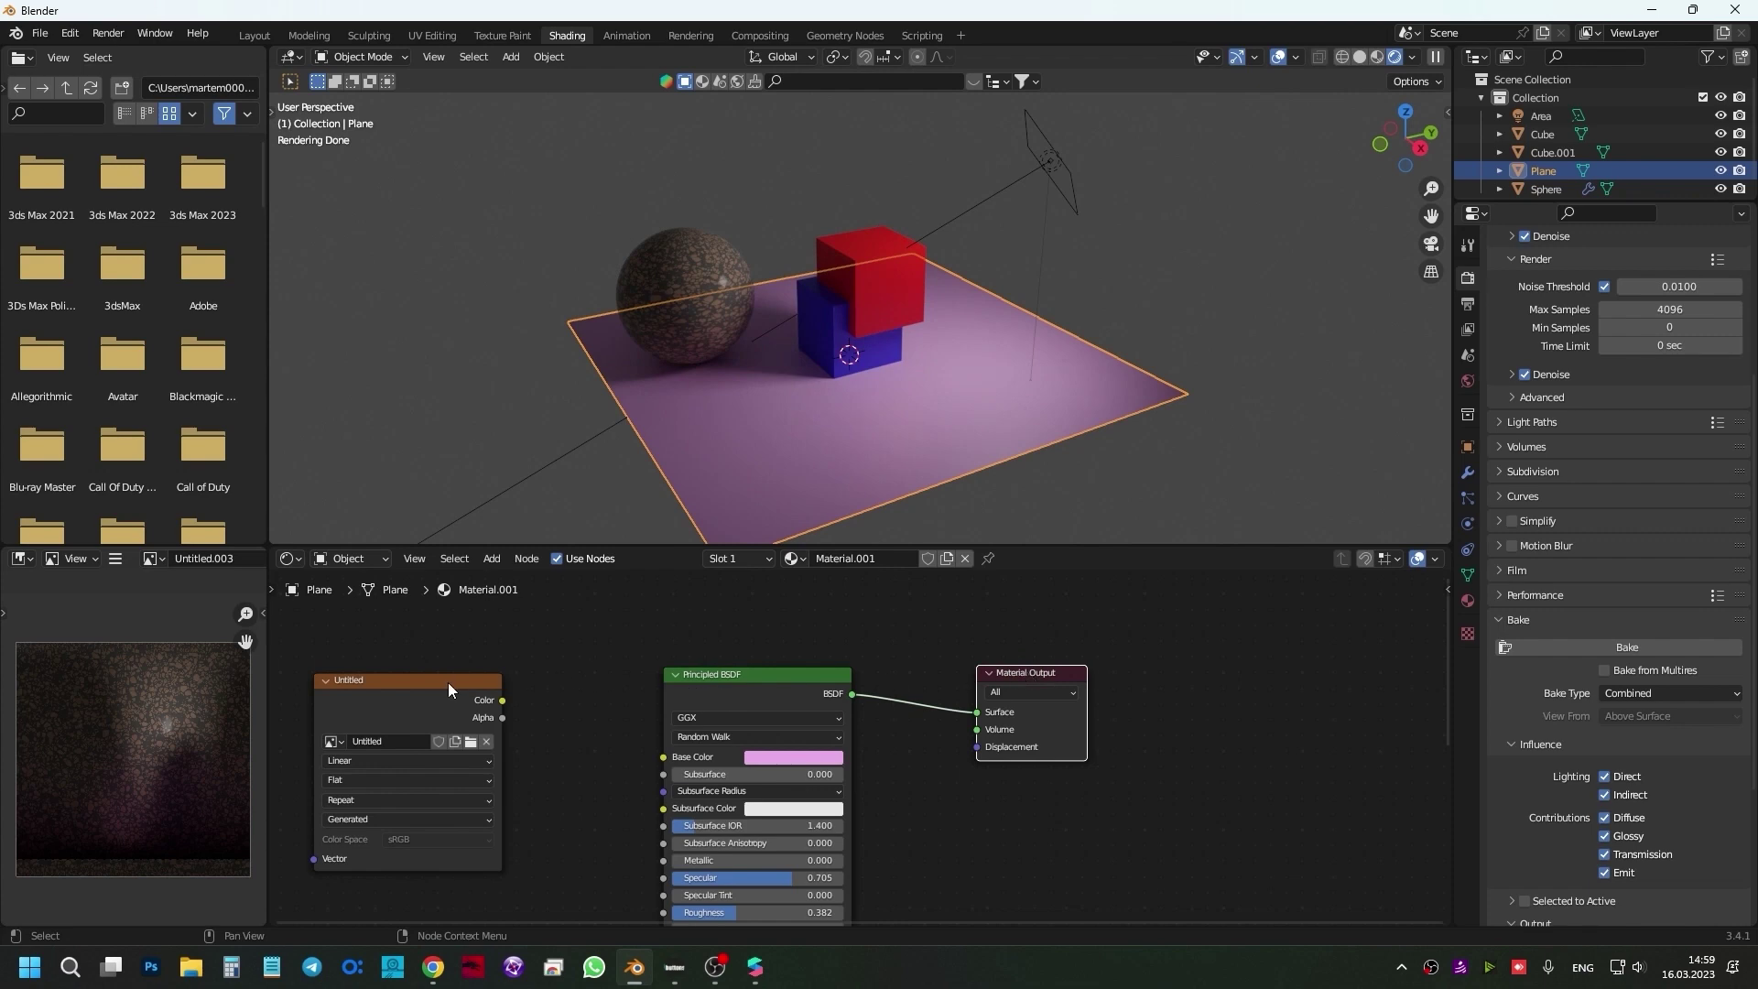
left_click_drag(501, 700, 977, 712)
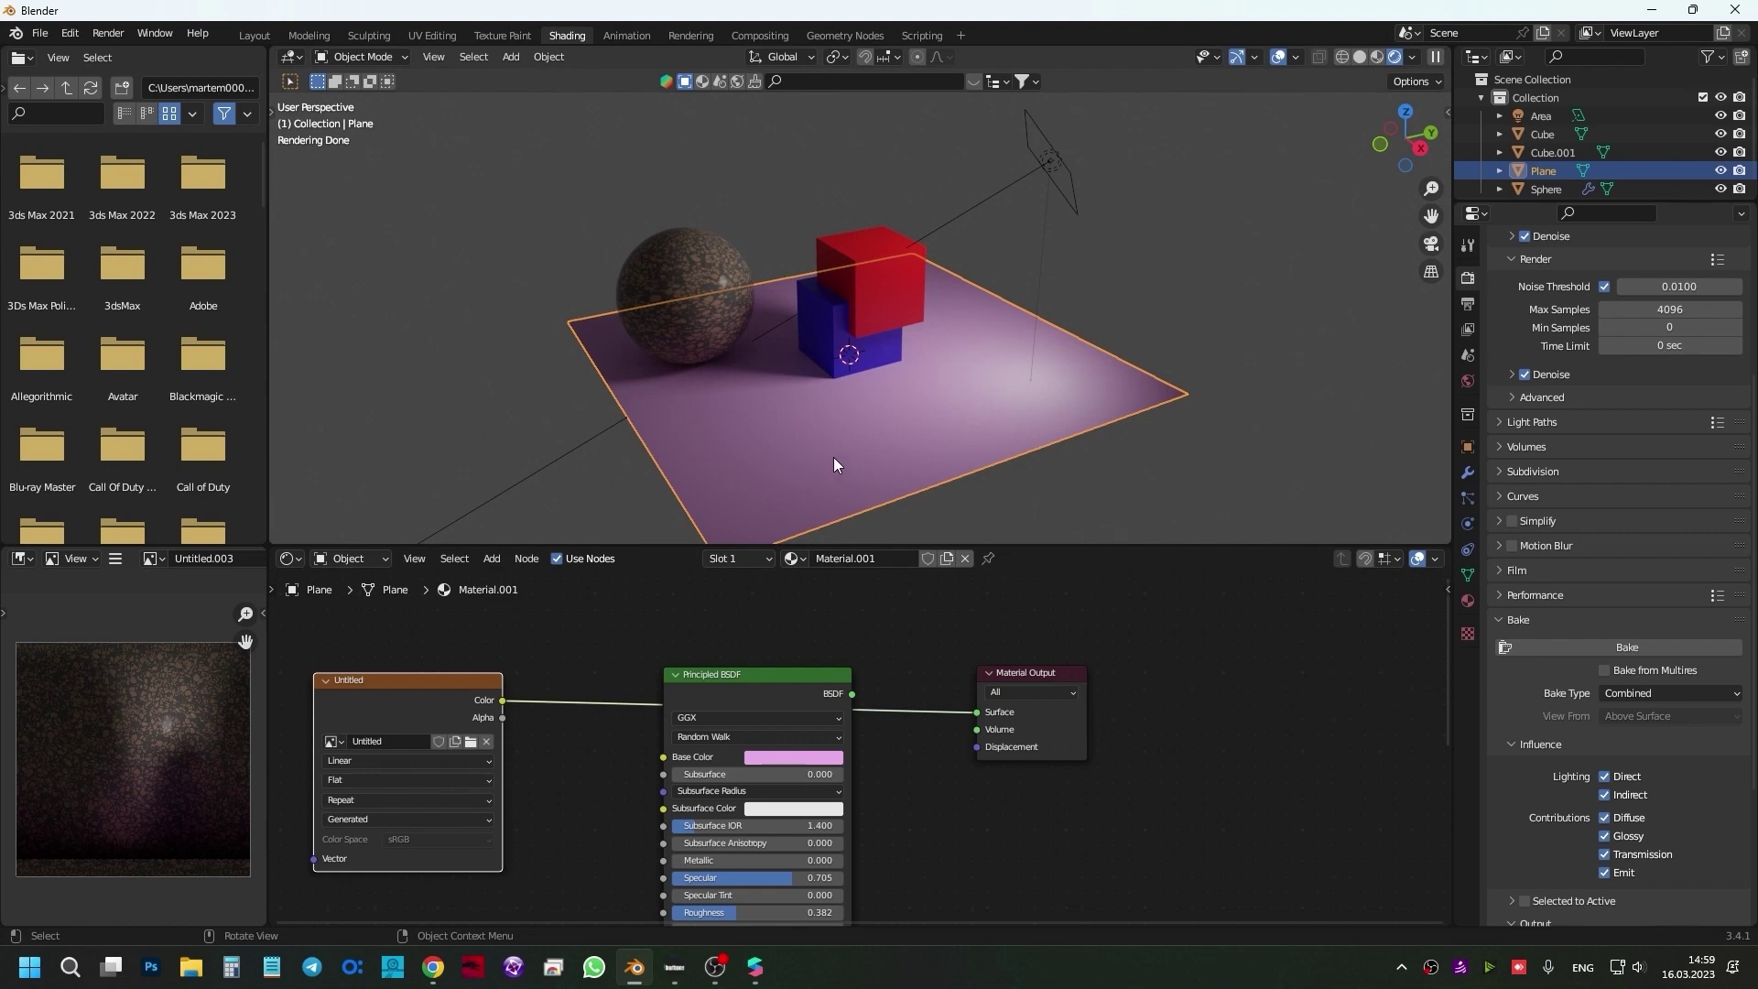
left_click(829, 337)
left_click_drag(520, 743, 909, 718)
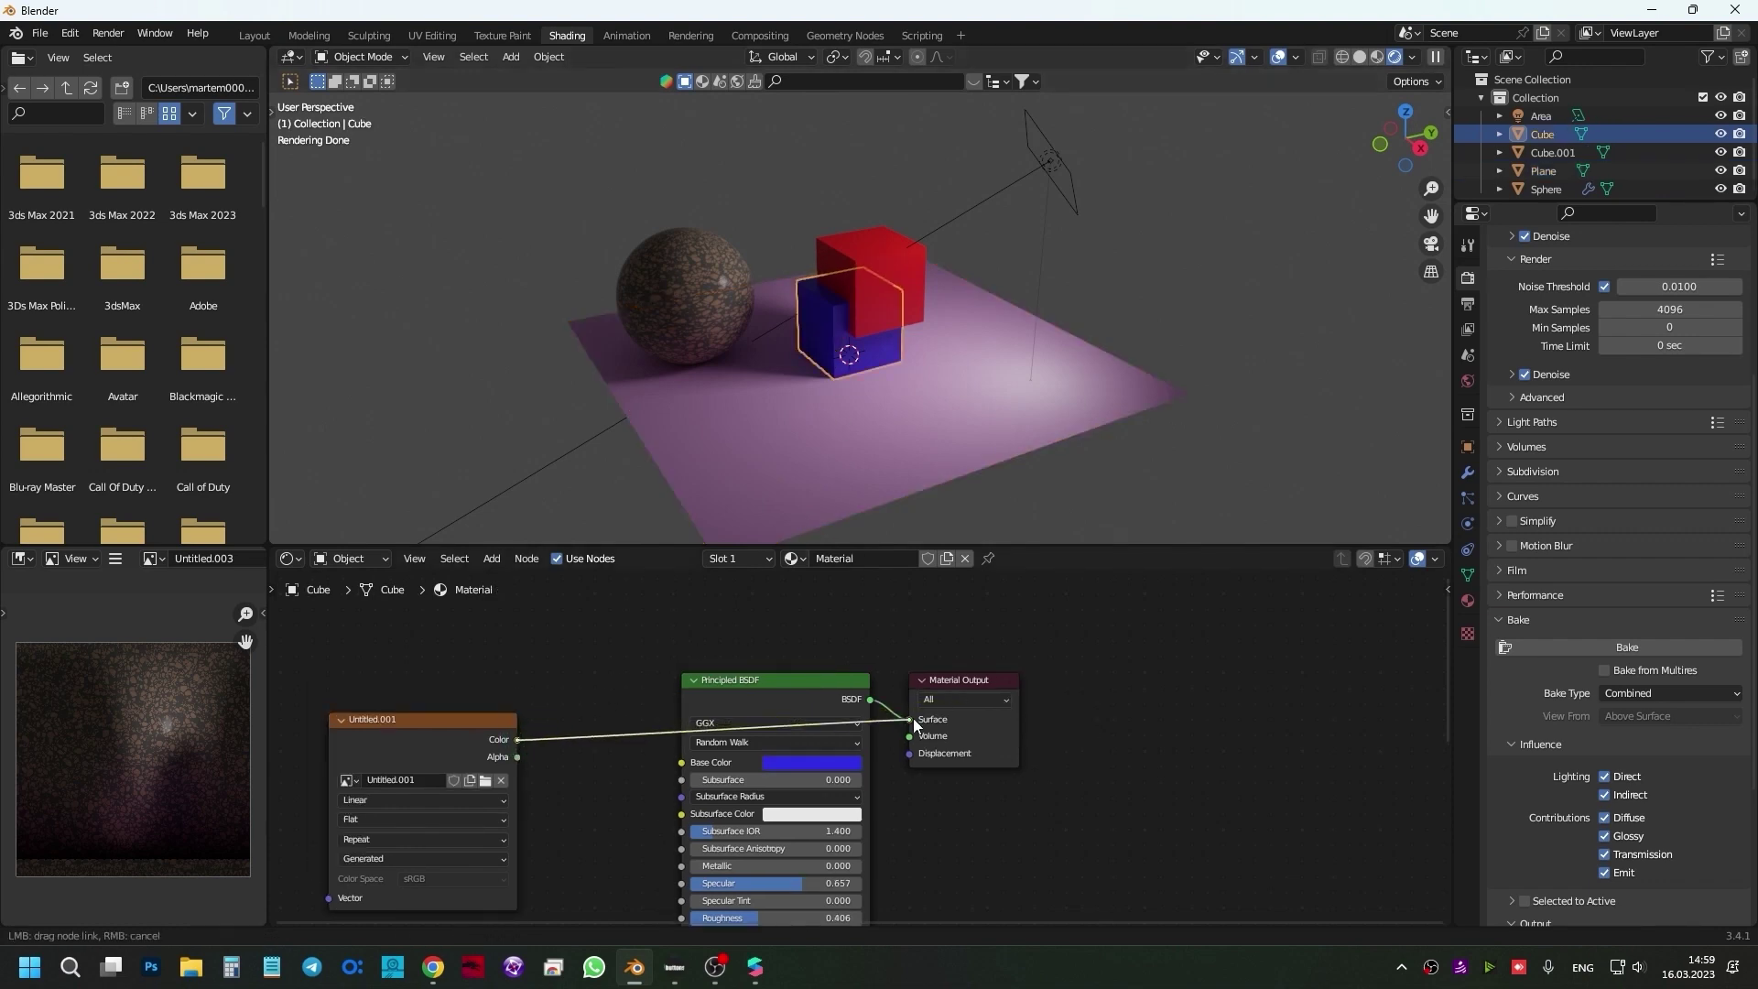
left_click(874, 256)
mouse_move(539, 751)
left_mouse_down()
mouse_move(788, 751)
mouse_move(909, 719)
mouse_move(1180, 801)
mouse_move(1025, 759)
left_mouse_up()
left_click(684, 293)
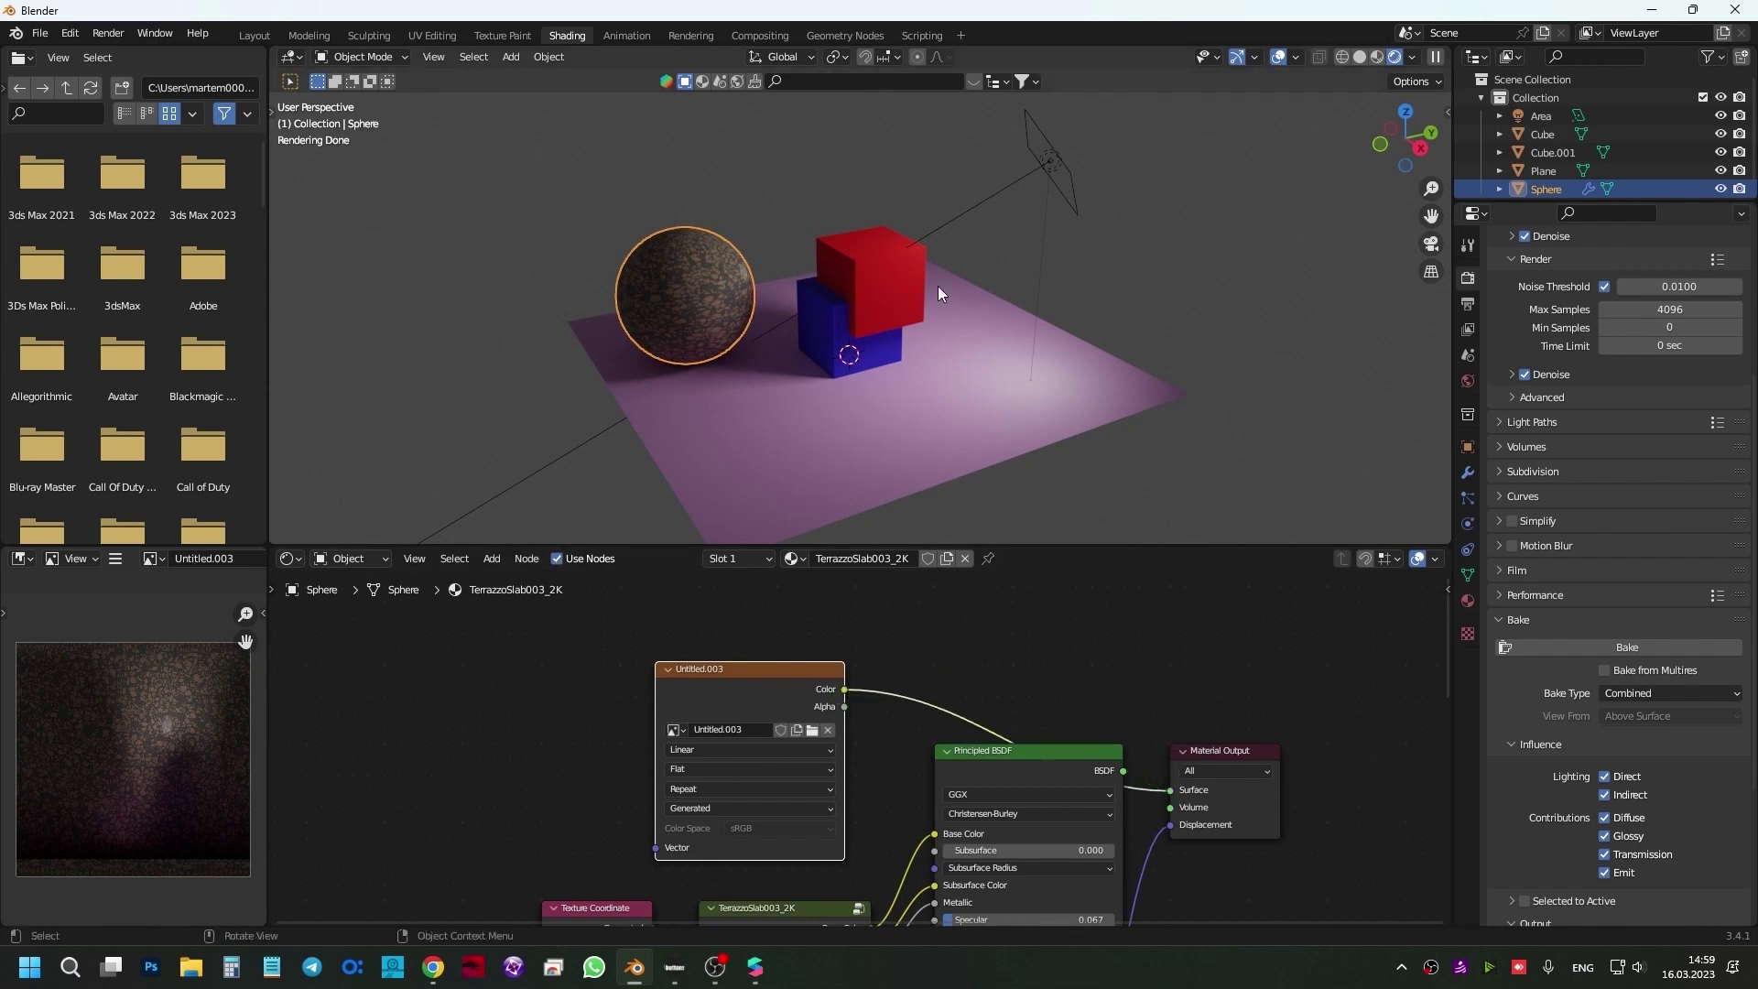
left_click(1413, 57)
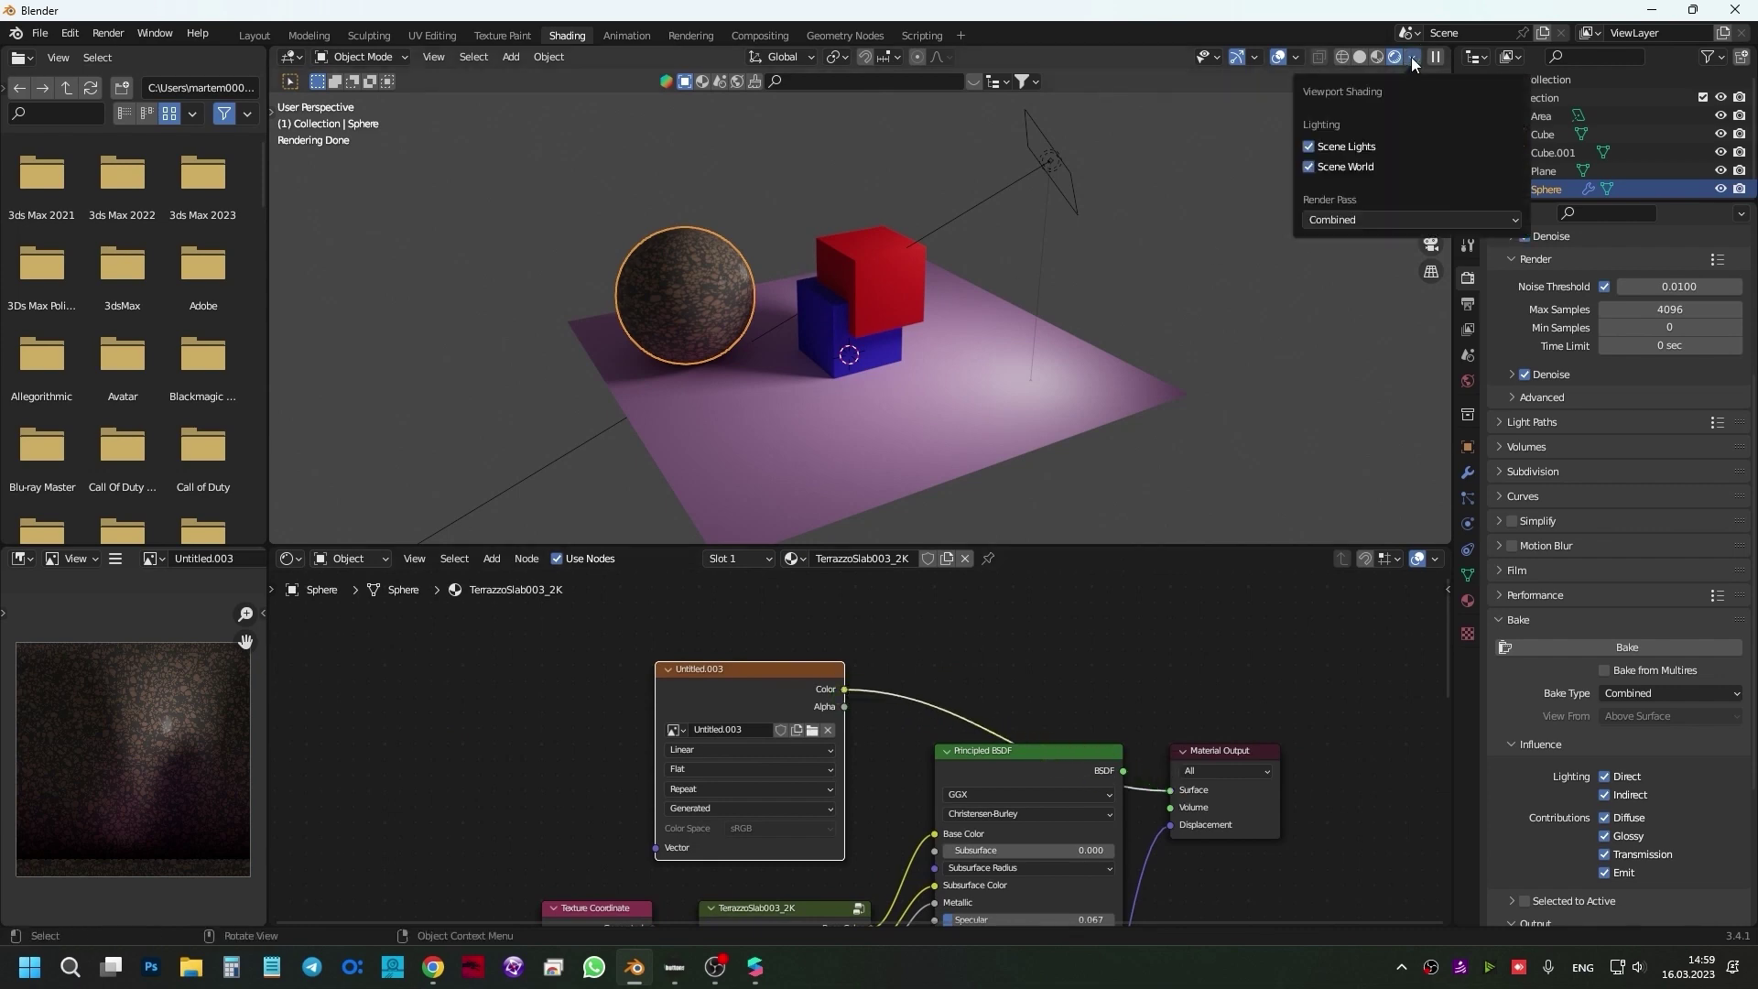
left_click(1366, 145)
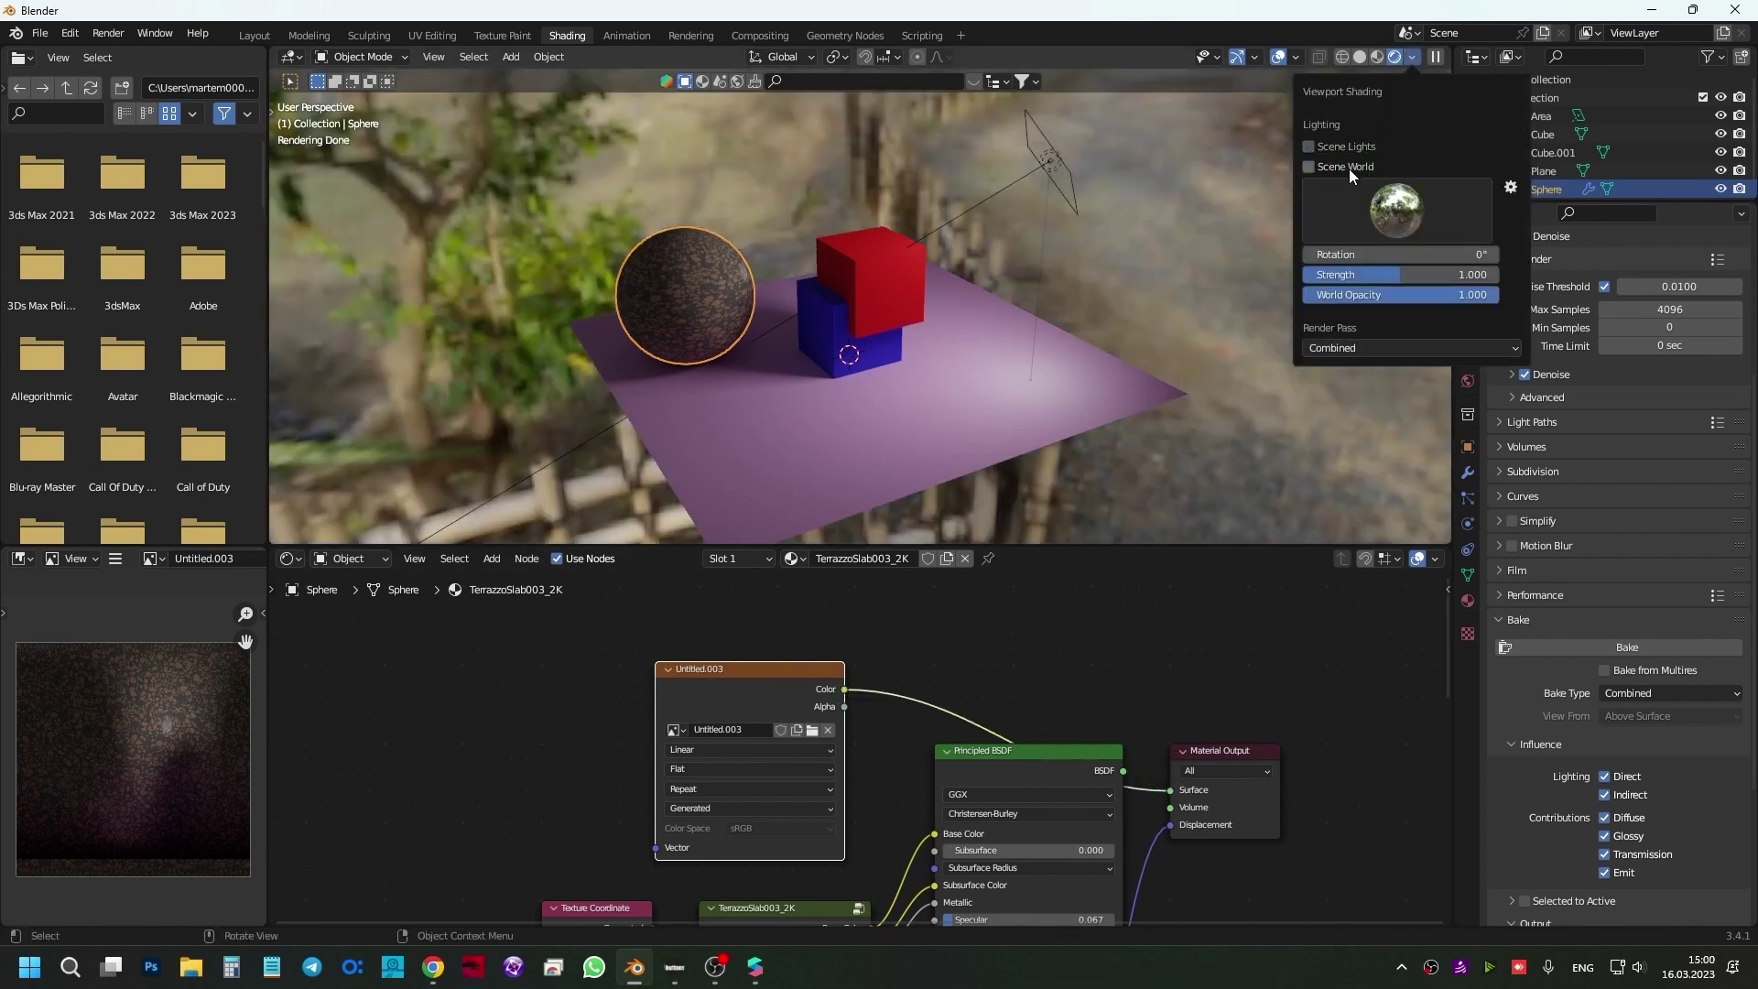
left_click(1349, 168)
left_click(1347, 169)
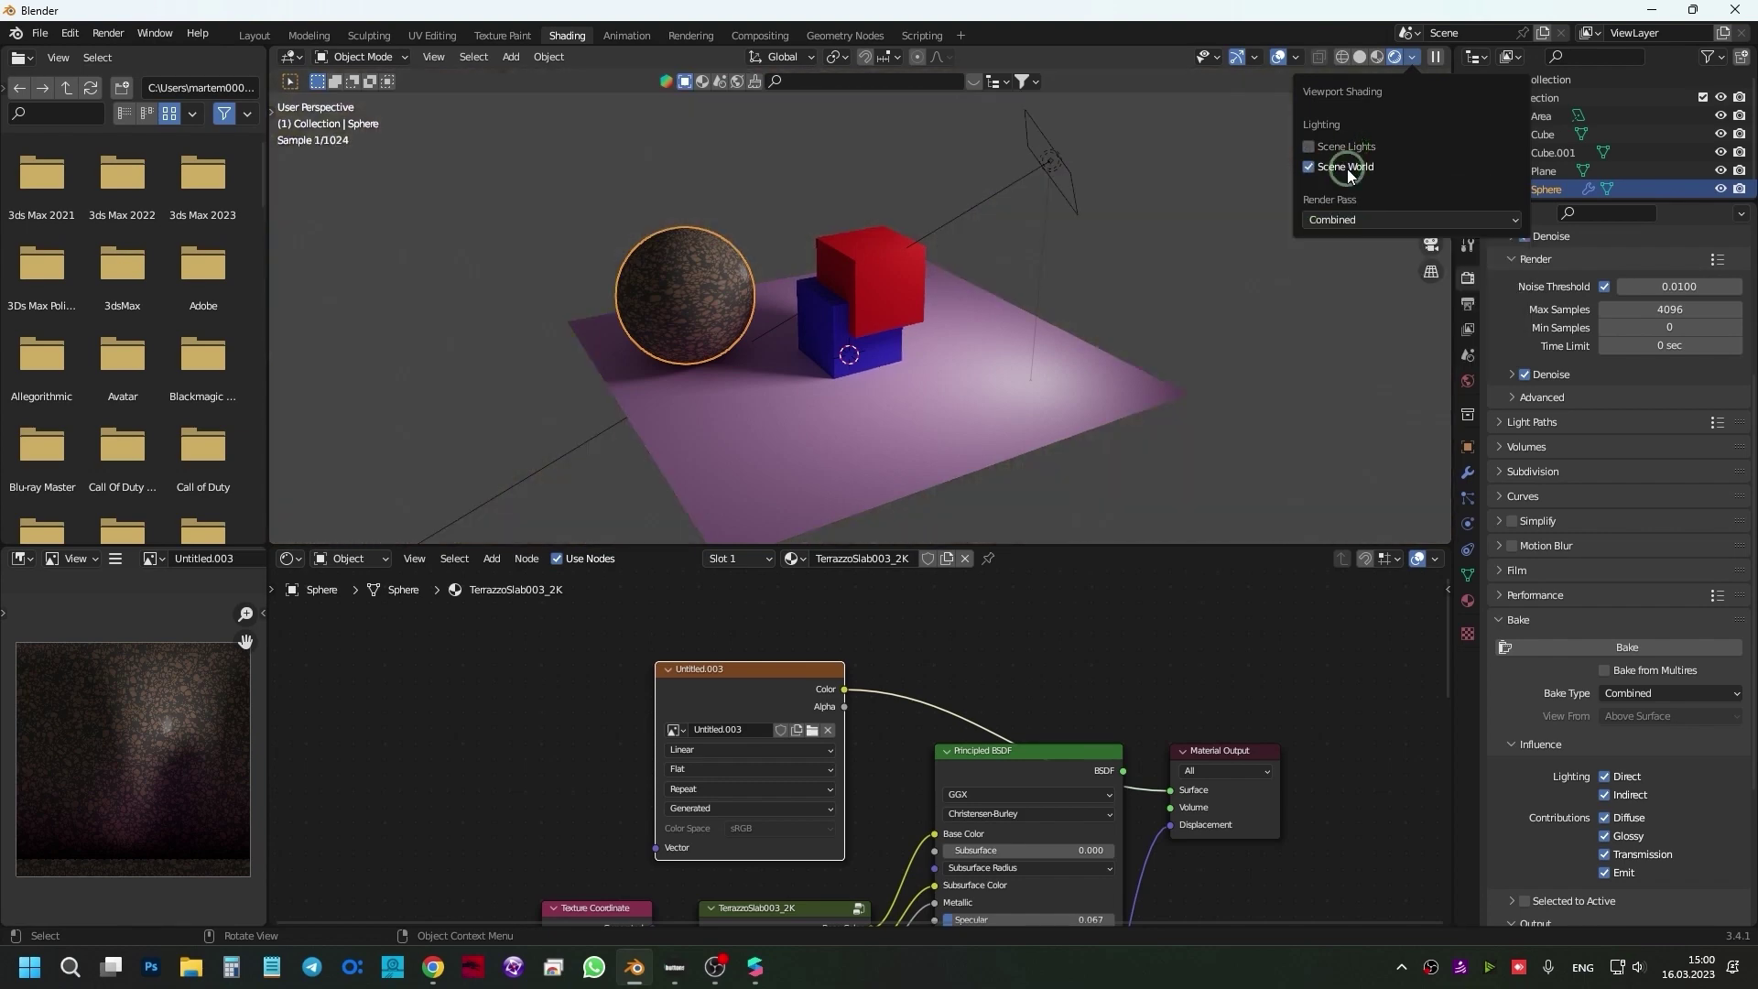
left_click(1349, 148)
left_click(1098, 286)
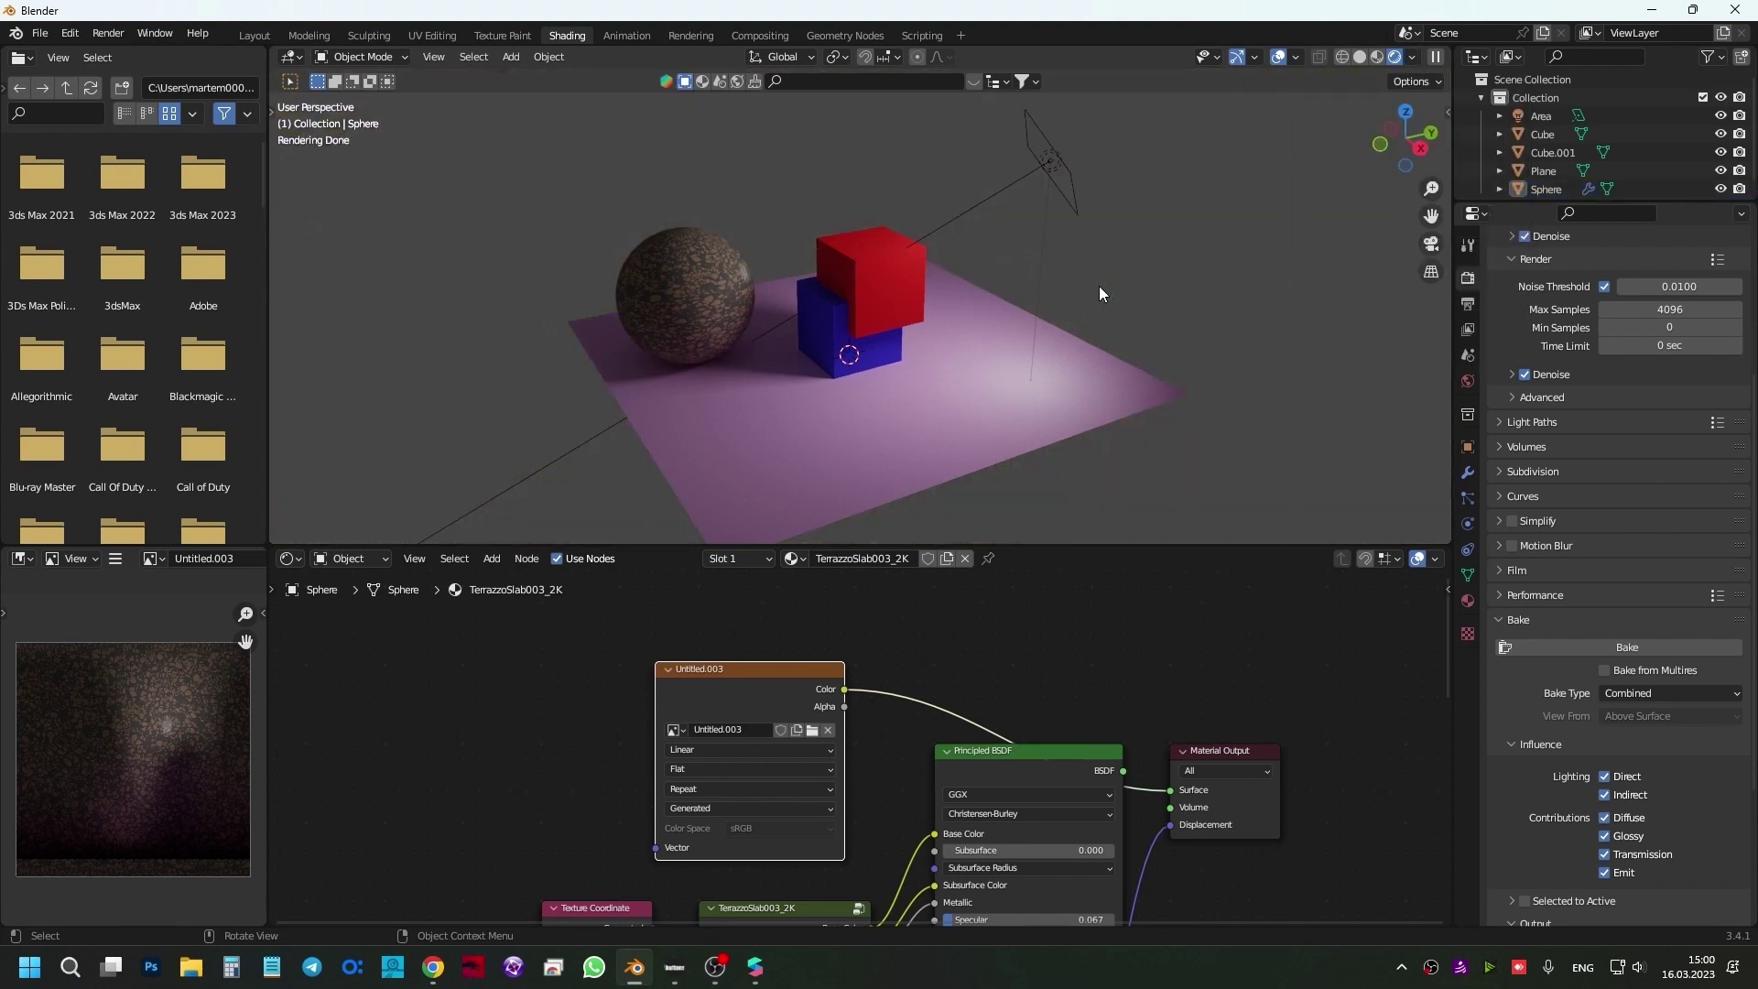
mouse_move(1099, 286)
middle_mouse_down()
mouse_move(872, 387)
mouse_move(1058, 364)
mouse_move(876, 418)
mouse_move(782, 288)
middle_mouse_up()
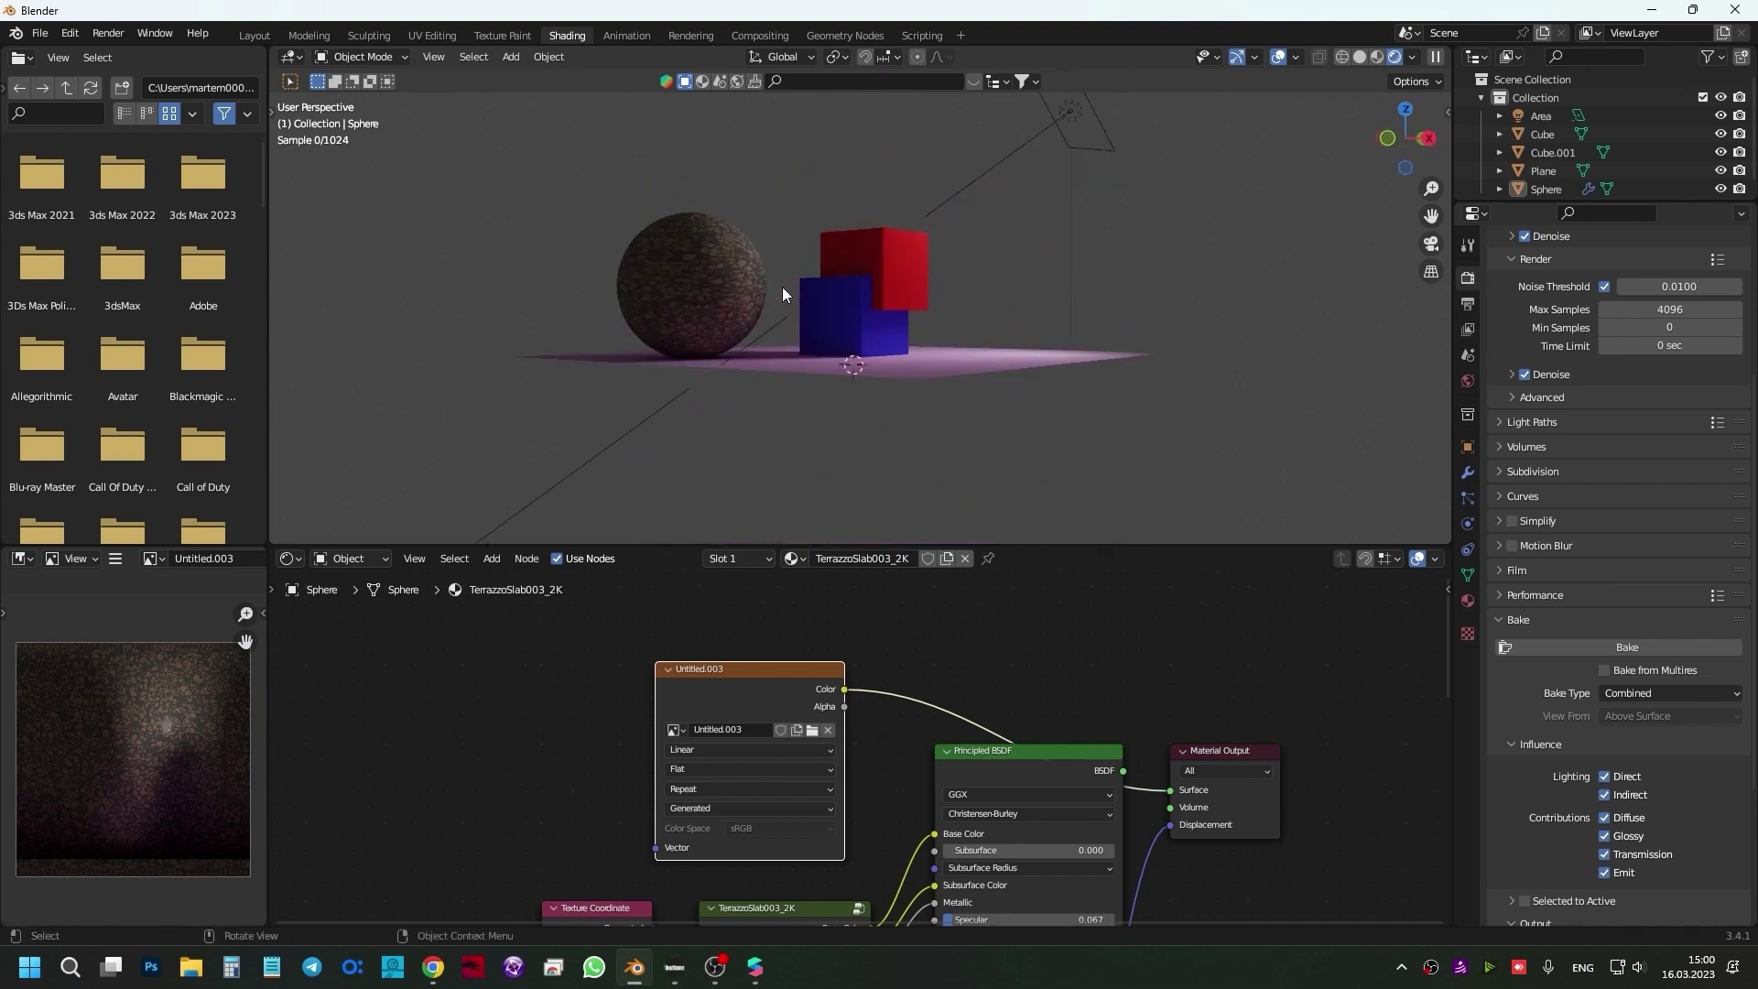
scroll(782, 287, "up", 4)
mouse_move(904, 322)
middle_mouse_down()
mouse_move(773, 401)
mouse_move(909, 317)
mouse_move(652, 352)
mouse_move(867, 341)
mouse_move(824, 458)
middle_mouse_up()
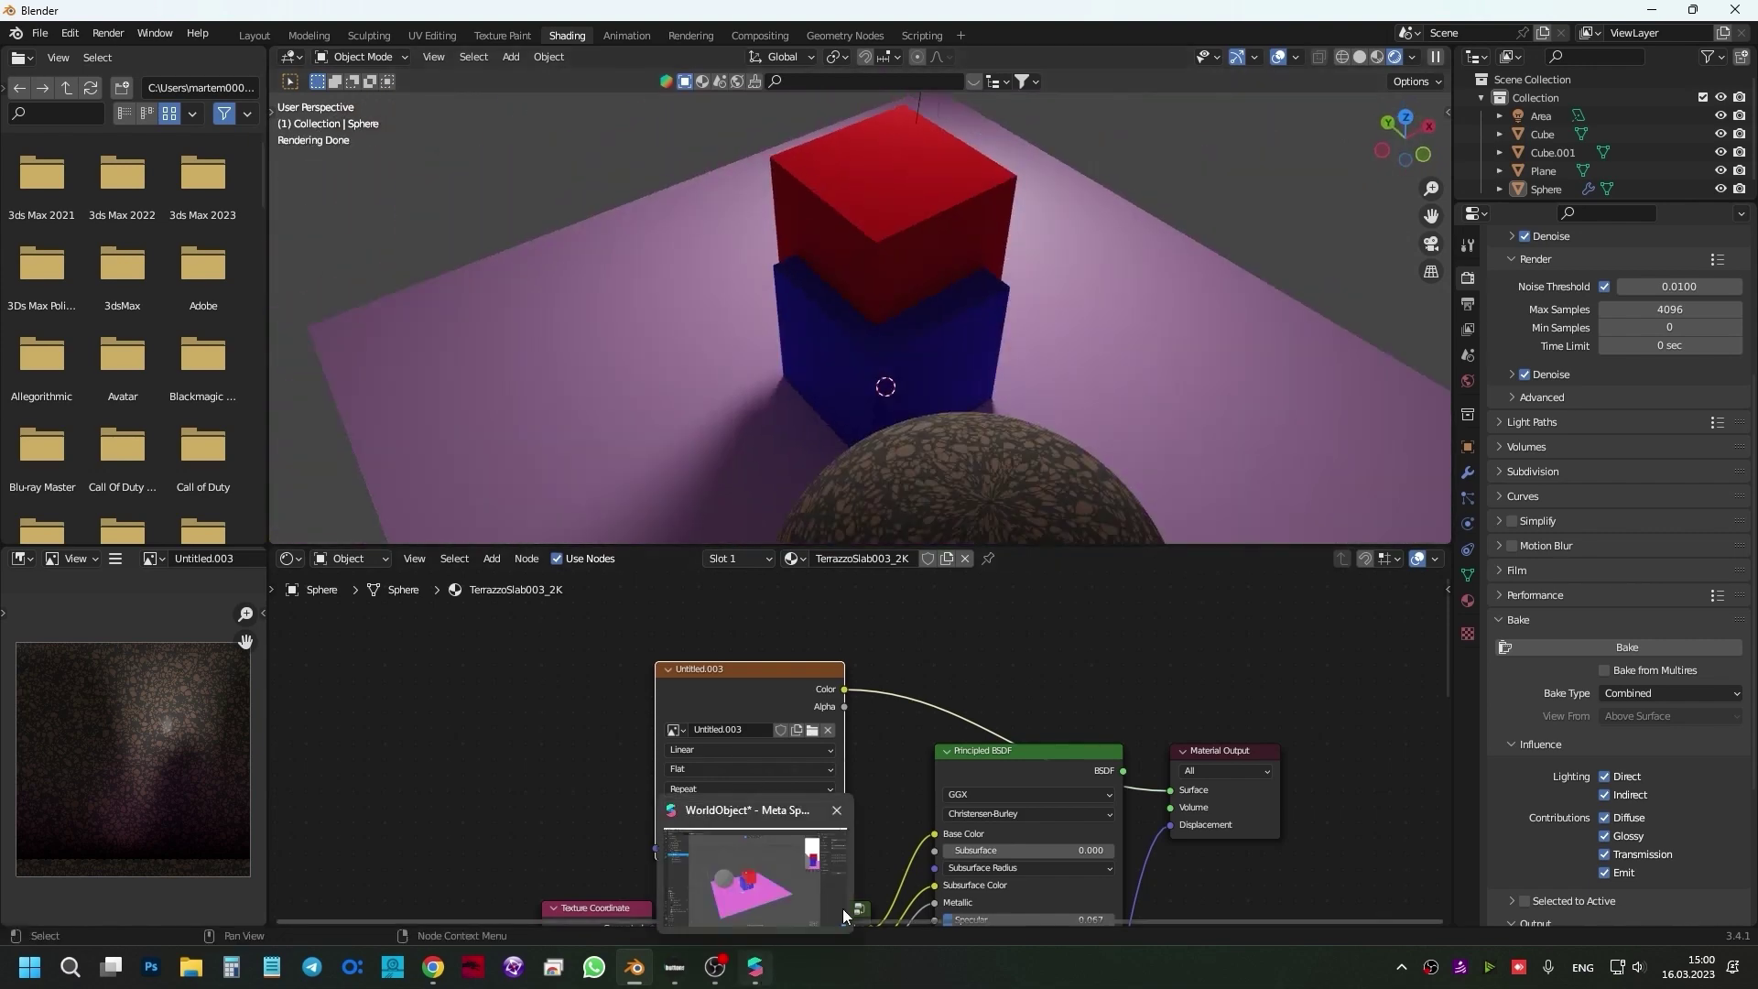
mouse_move(1117, 458)
middle_mouse_down()
mouse_move(1049, 324)
mouse_move(1019, 324)
middle_mouse_up()
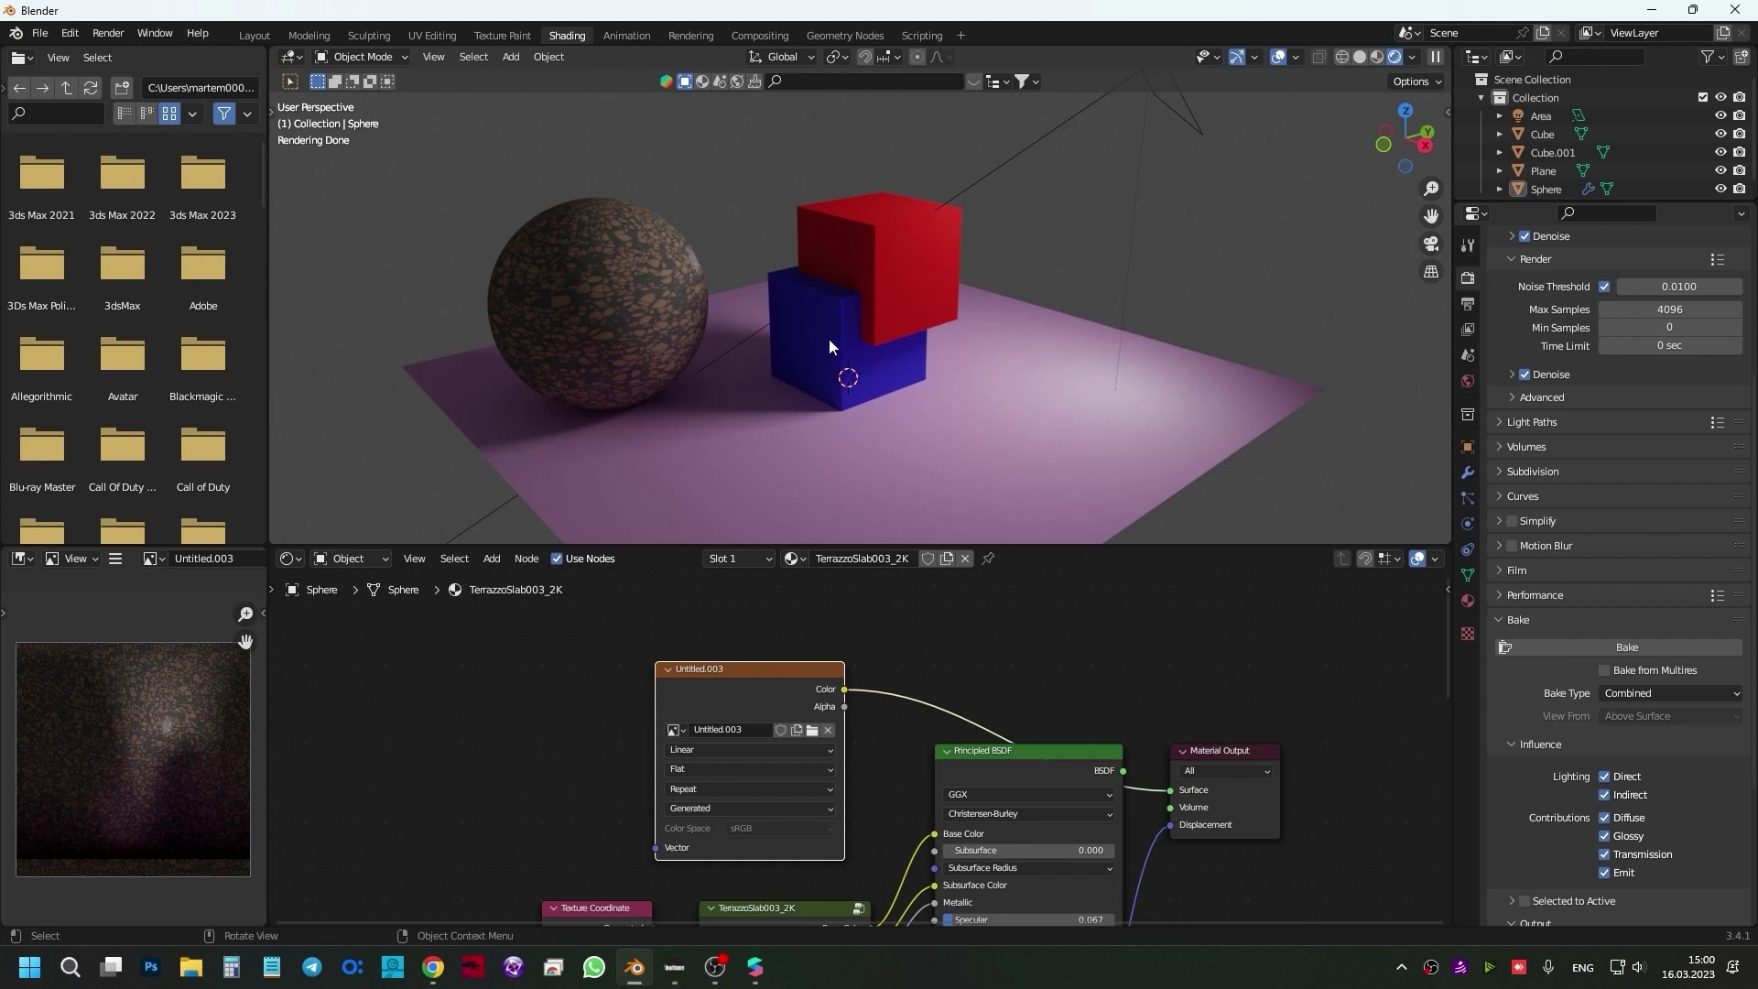
mouse_move(829, 340)
middle_mouse_down()
mouse_move(920, 372)
mouse_move(817, 326)
mouse_move(668, 424)
mouse_move(998, 443)
mouse_move(794, 349)
mouse_move(796, 434)
mouse_move(712, 350)
middle_mouse_up()
left_click(688, 321)
key("g")
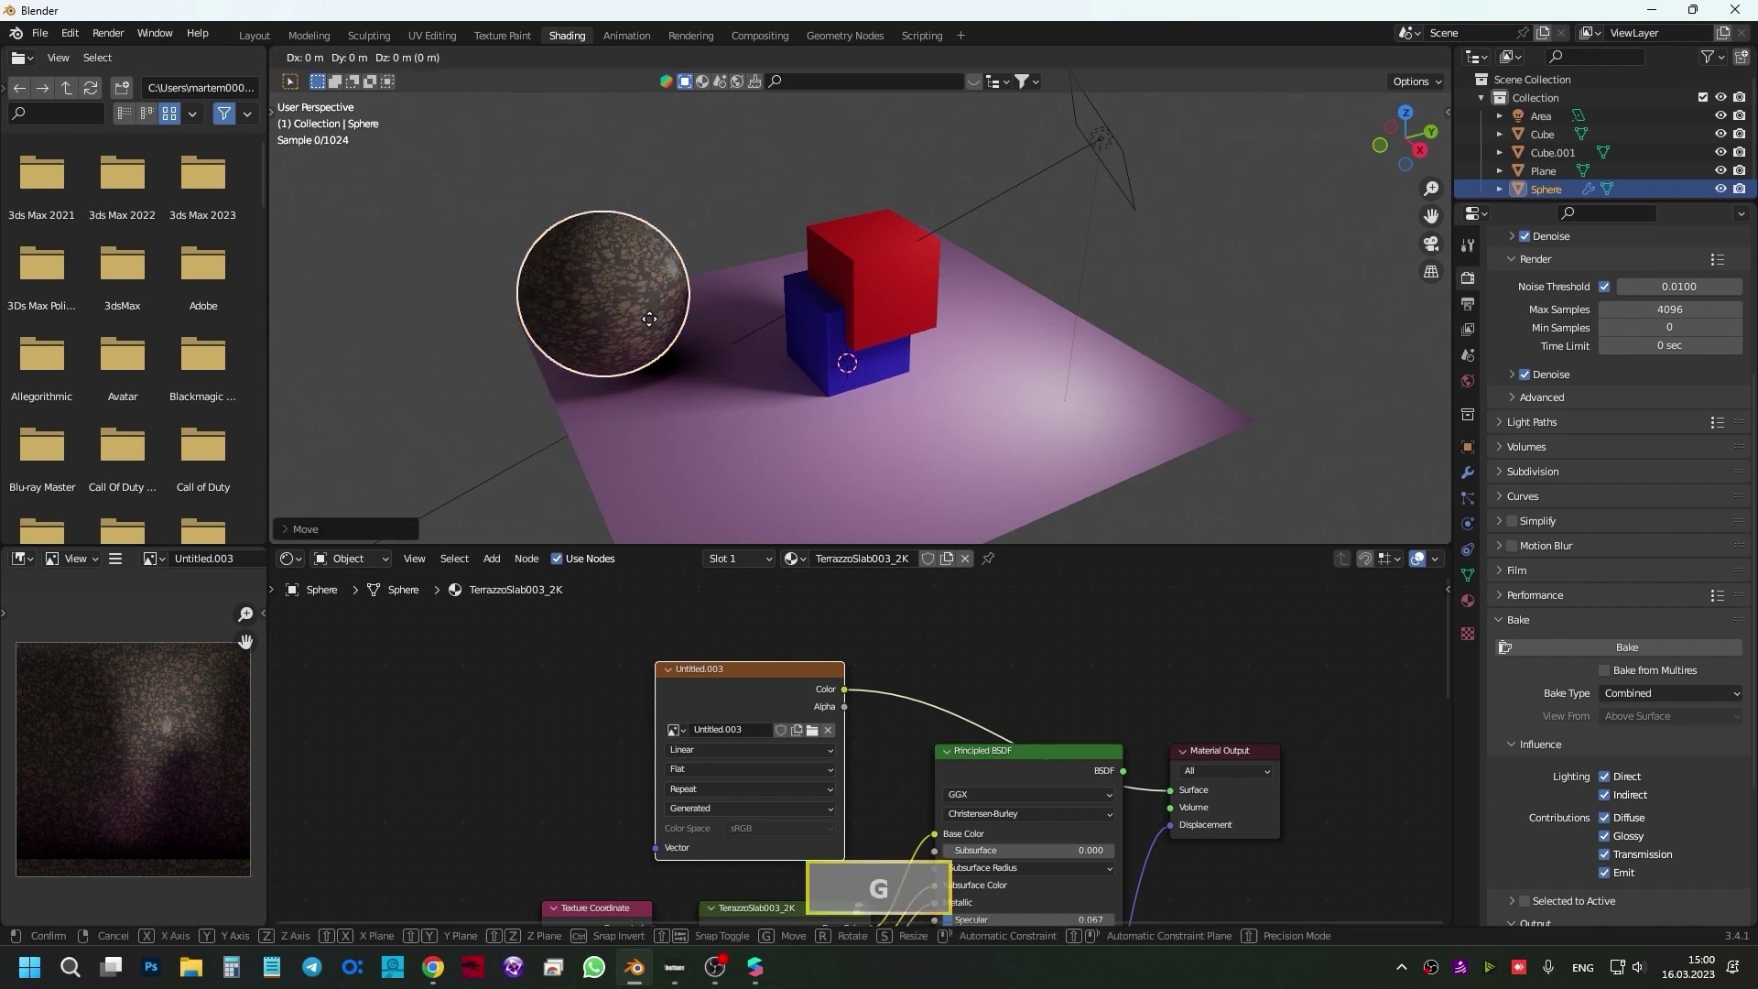
left_click(595, 344)
key("r")
key("x")
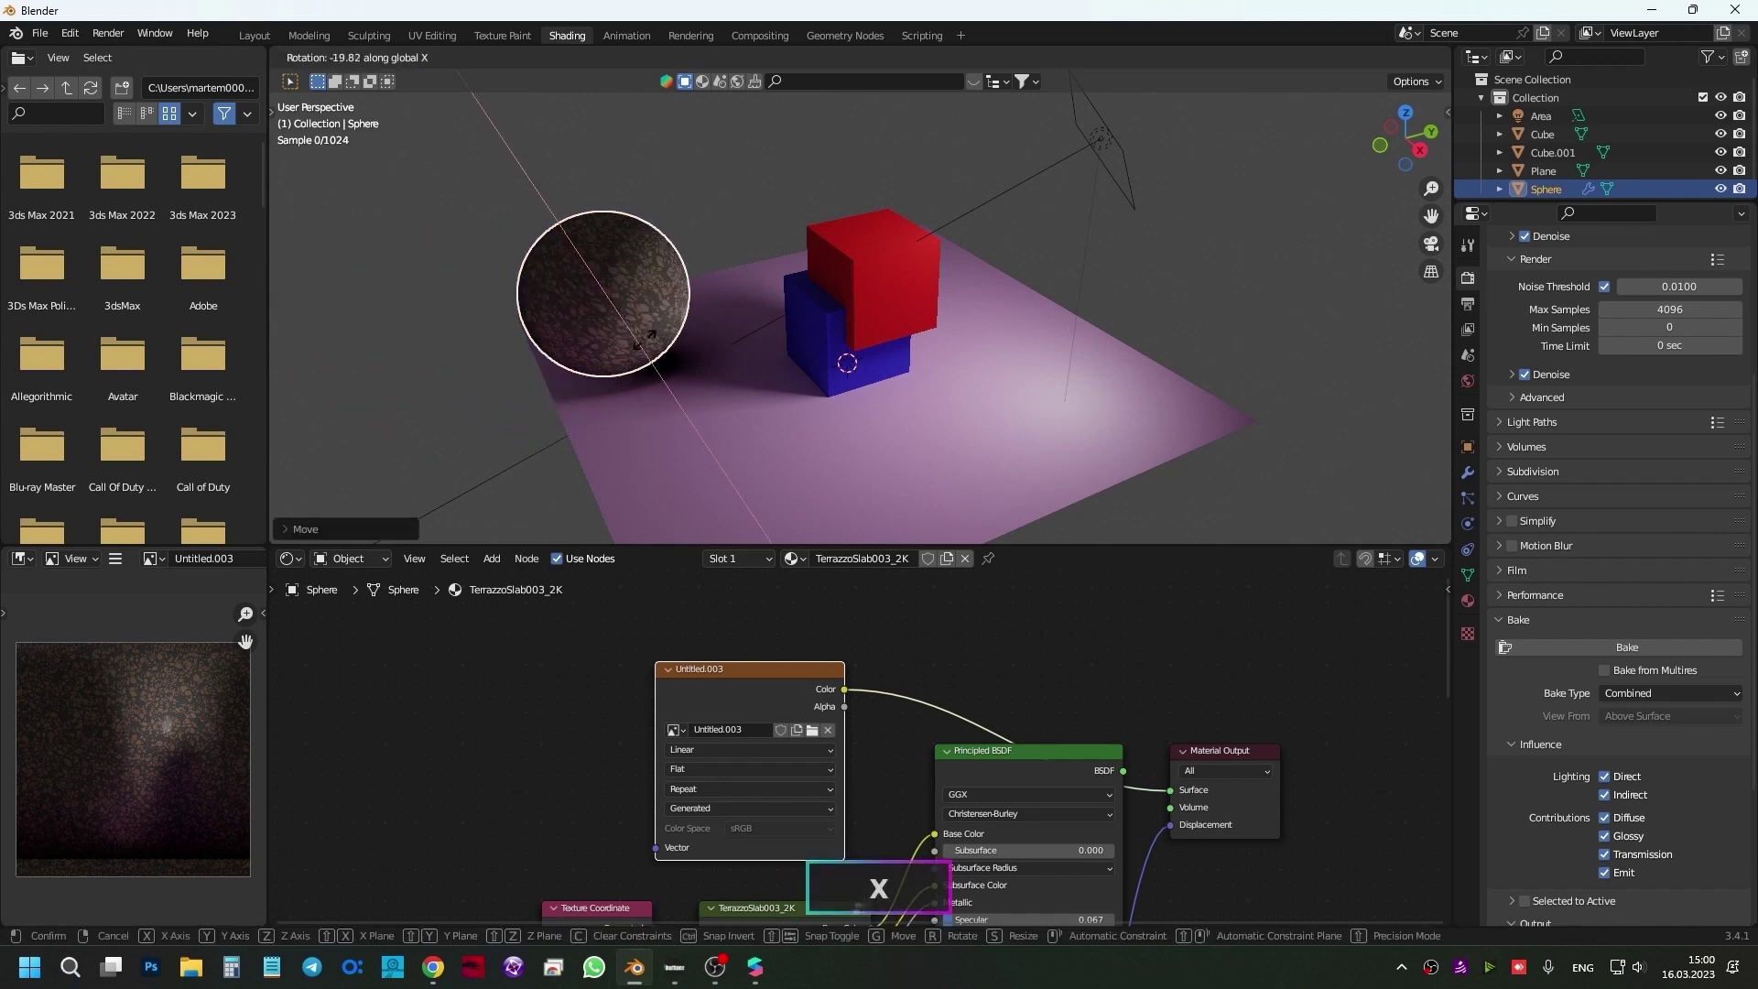
left_click(824, 367)
left_click(860, 289, "shift")
key("g")
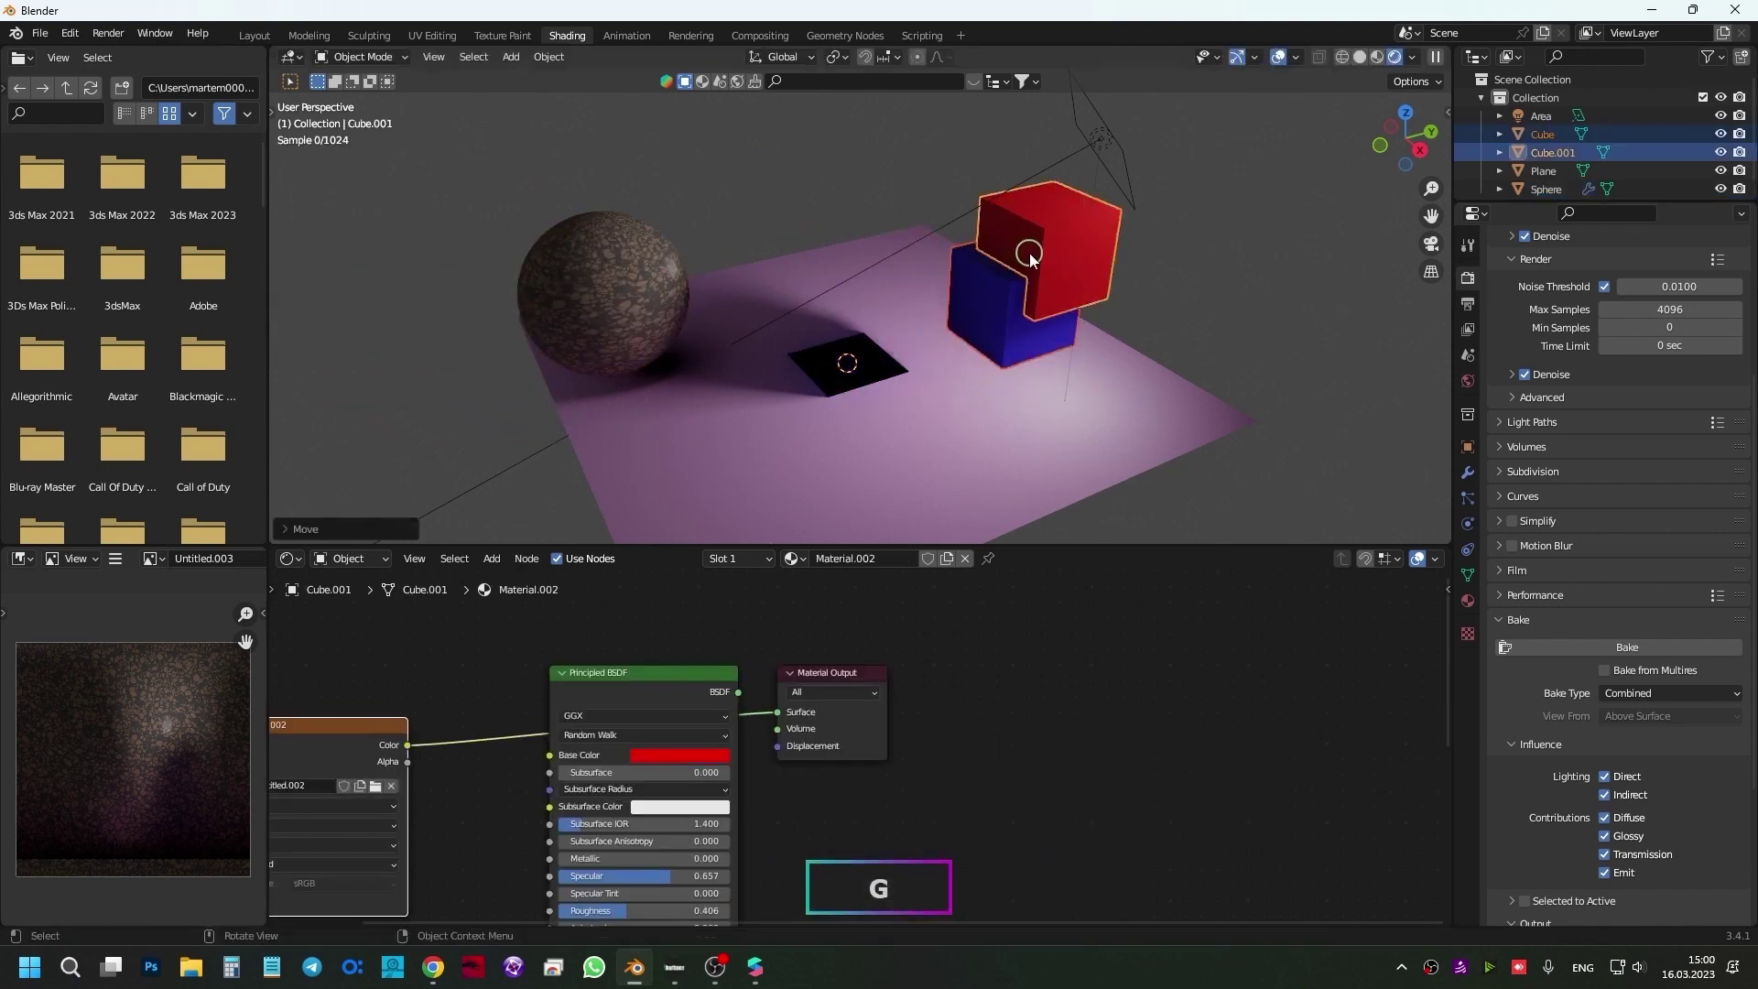
key("z")
left_click(990, 278)
mouse_move(991, 278)
middle_mouse_down()
mouse_move(901, 317)
mouse_move(827, 311)
mouse_move(961, 372)
mouse_move(882, 353)
mouse_move(922, 424)
mouse_move(847, 415)
mouse_move(691, 463)
mouse_move(1023, 375)
mouse_move(838, 359)
middle_mouse_up()
scroll(859, 355, "down", 5)
key("ctrl+z")
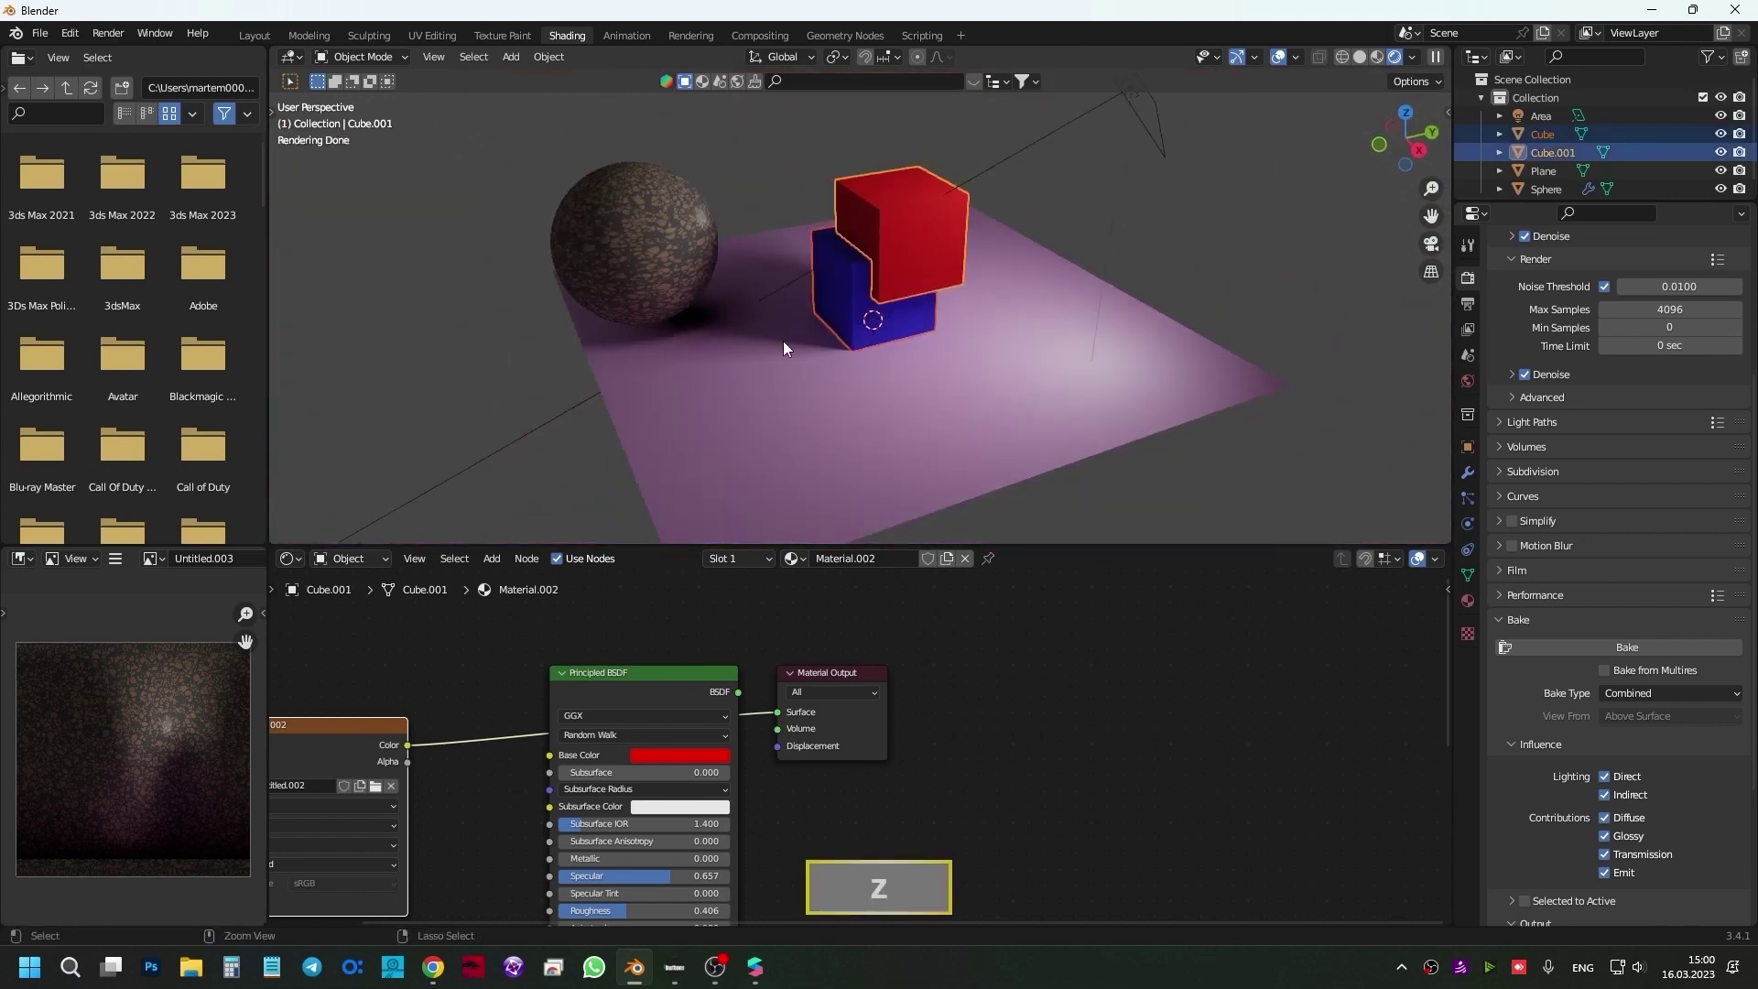
key("ctrl+z")
key("ctrl+z")
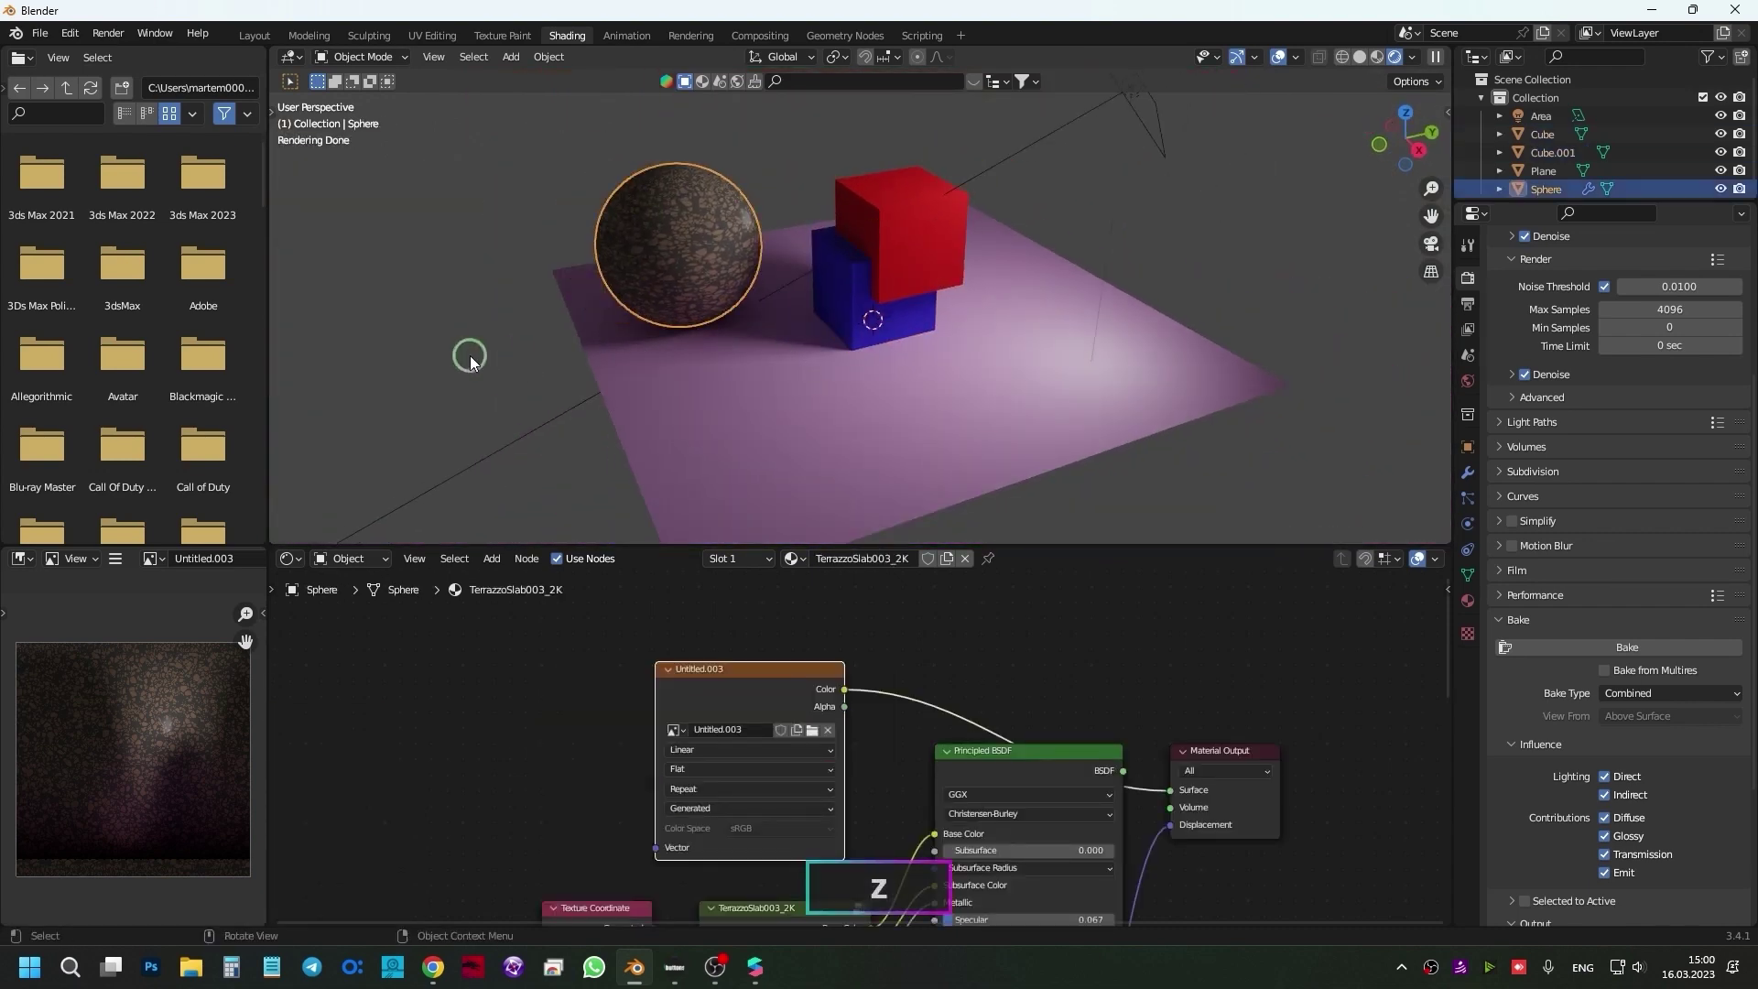
key("ctrl+z")
- Export the scene as glTF 2.0 binary 002.glb to the Desktop, with Transform and Mesh options expanded
left_click(41, 33)
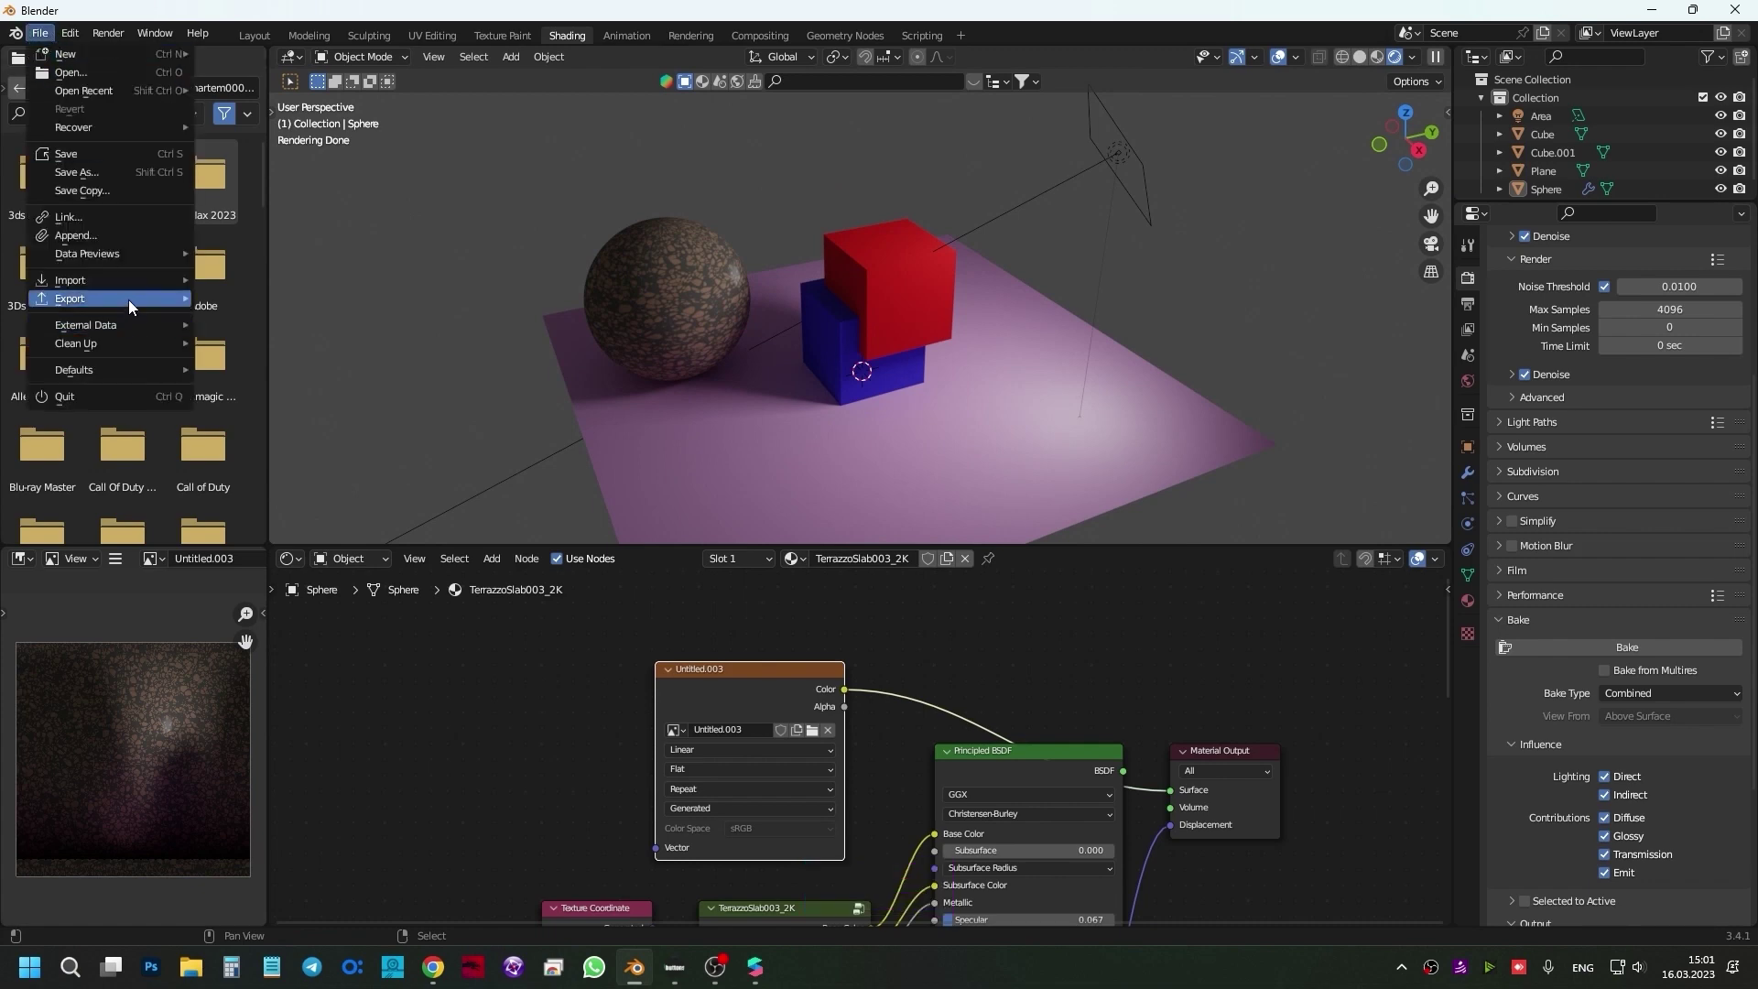
mouse_move(83, 299)
left_click(329, 480)
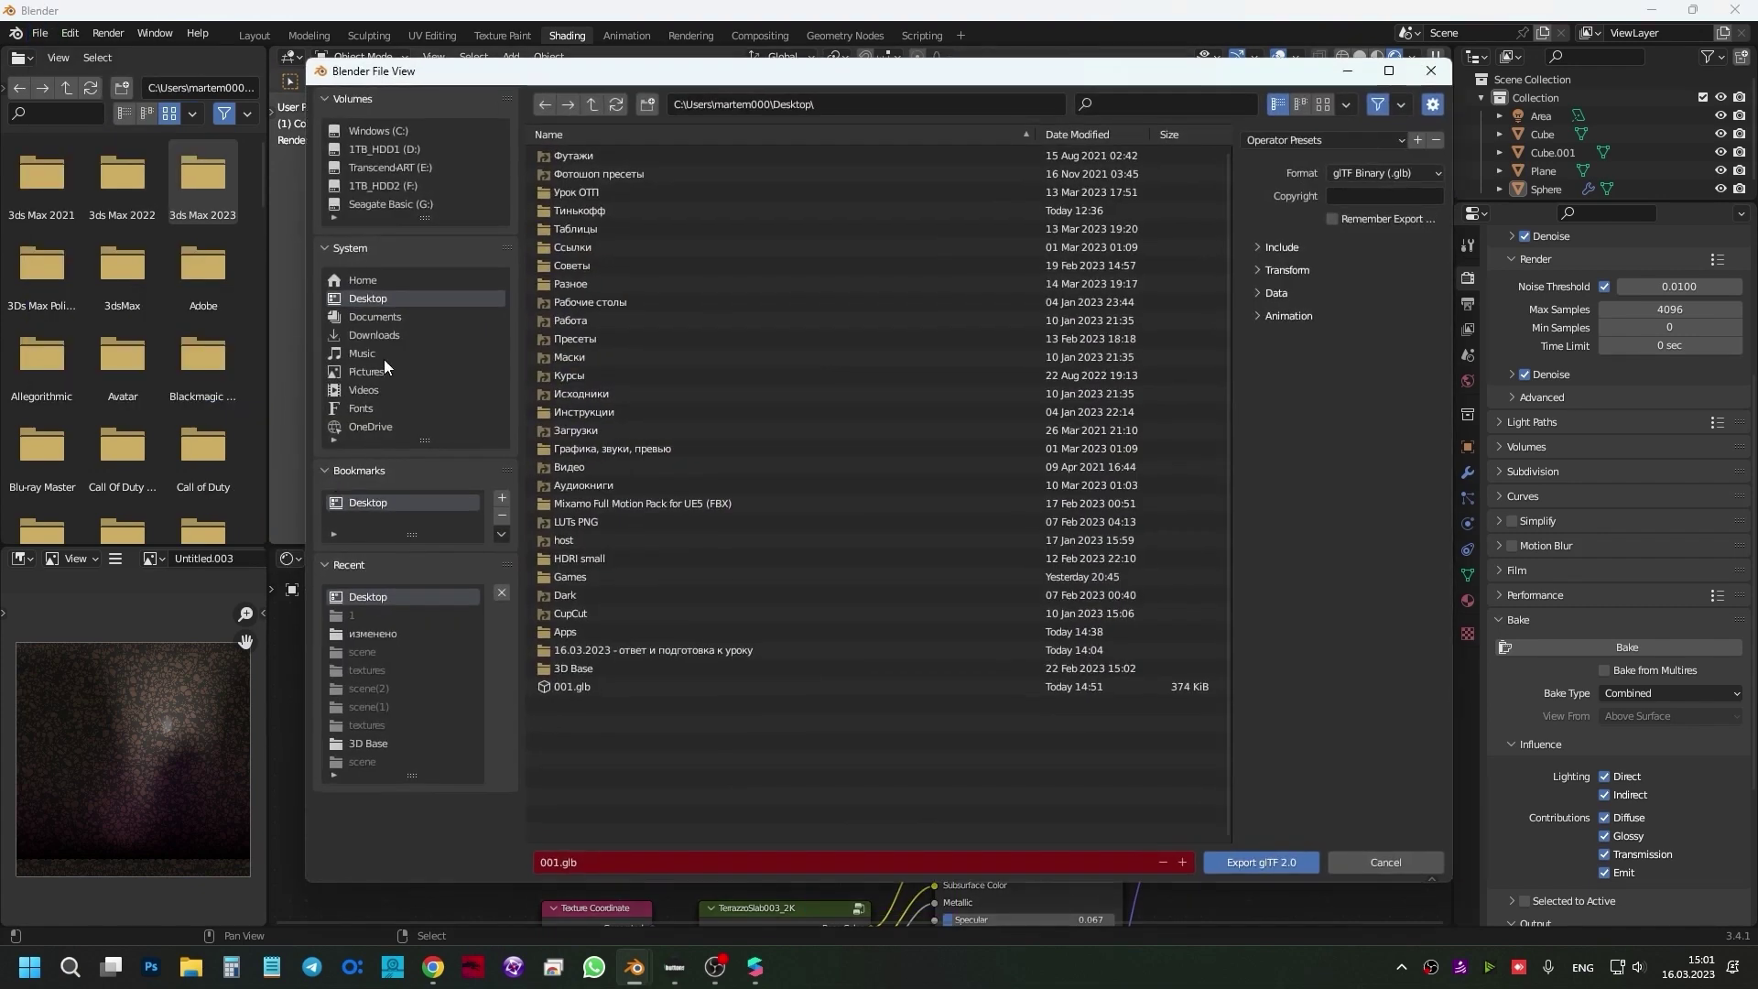
double_click(566, 856)
type("02")
key("Return")
left_click(1261, 273)
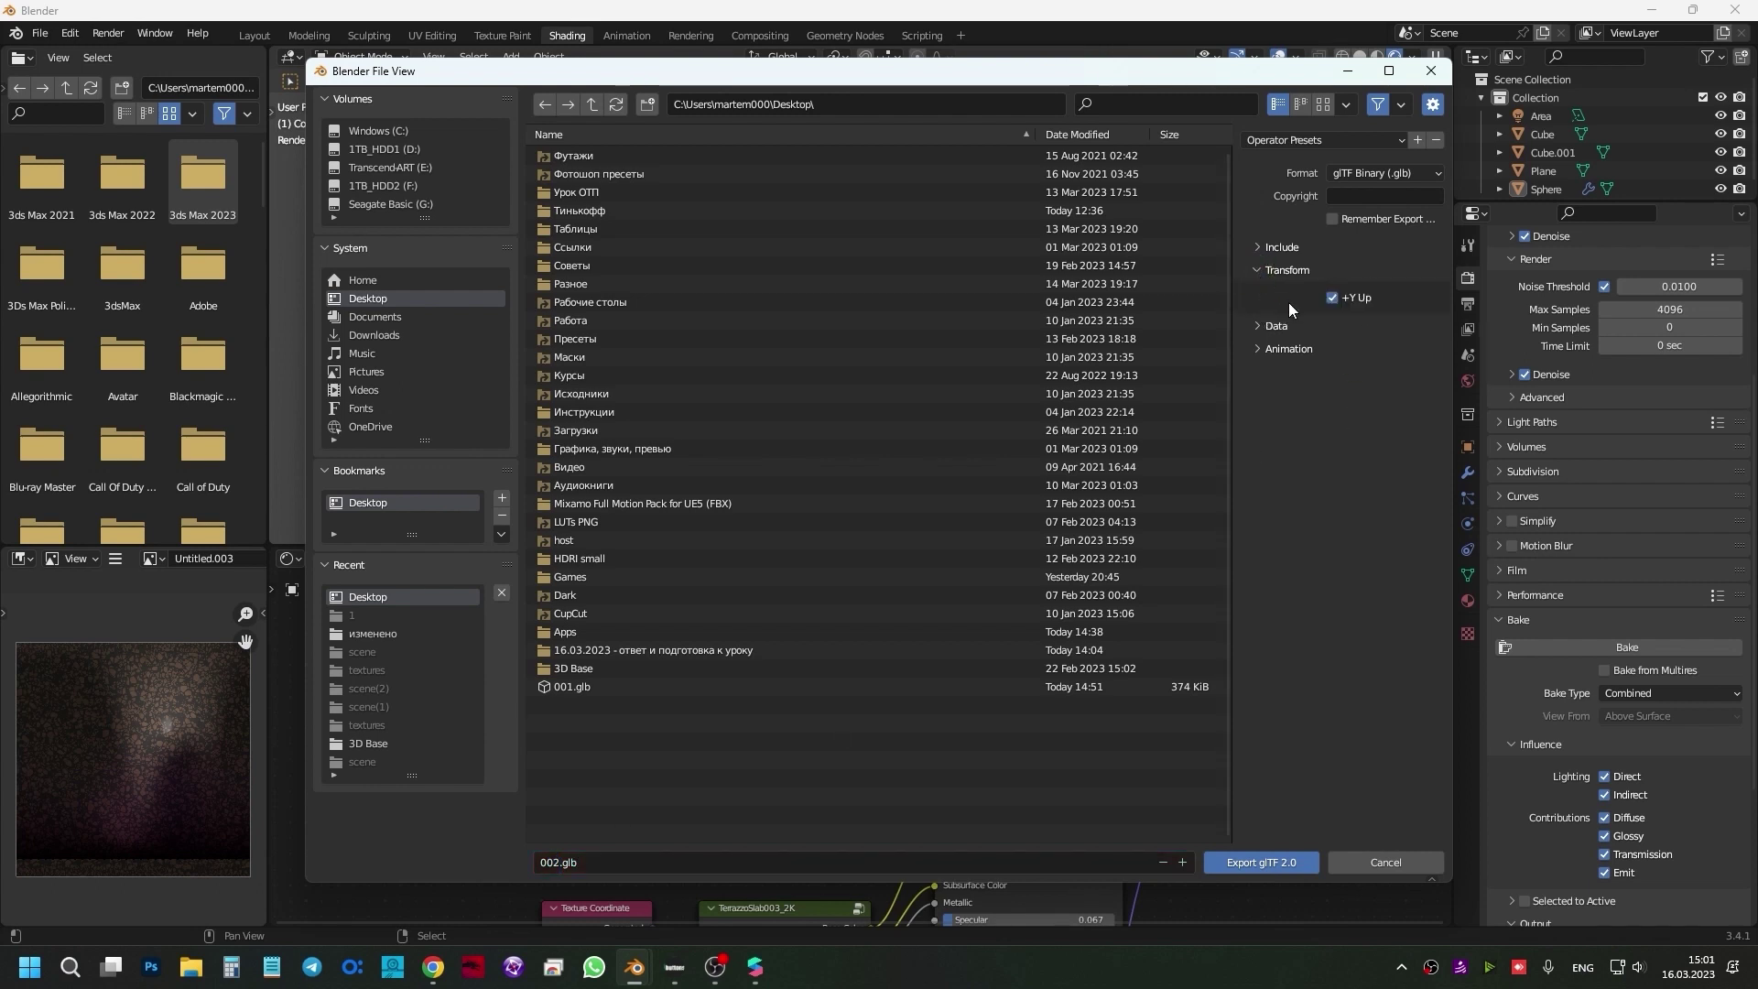
left_click(1268, 326)
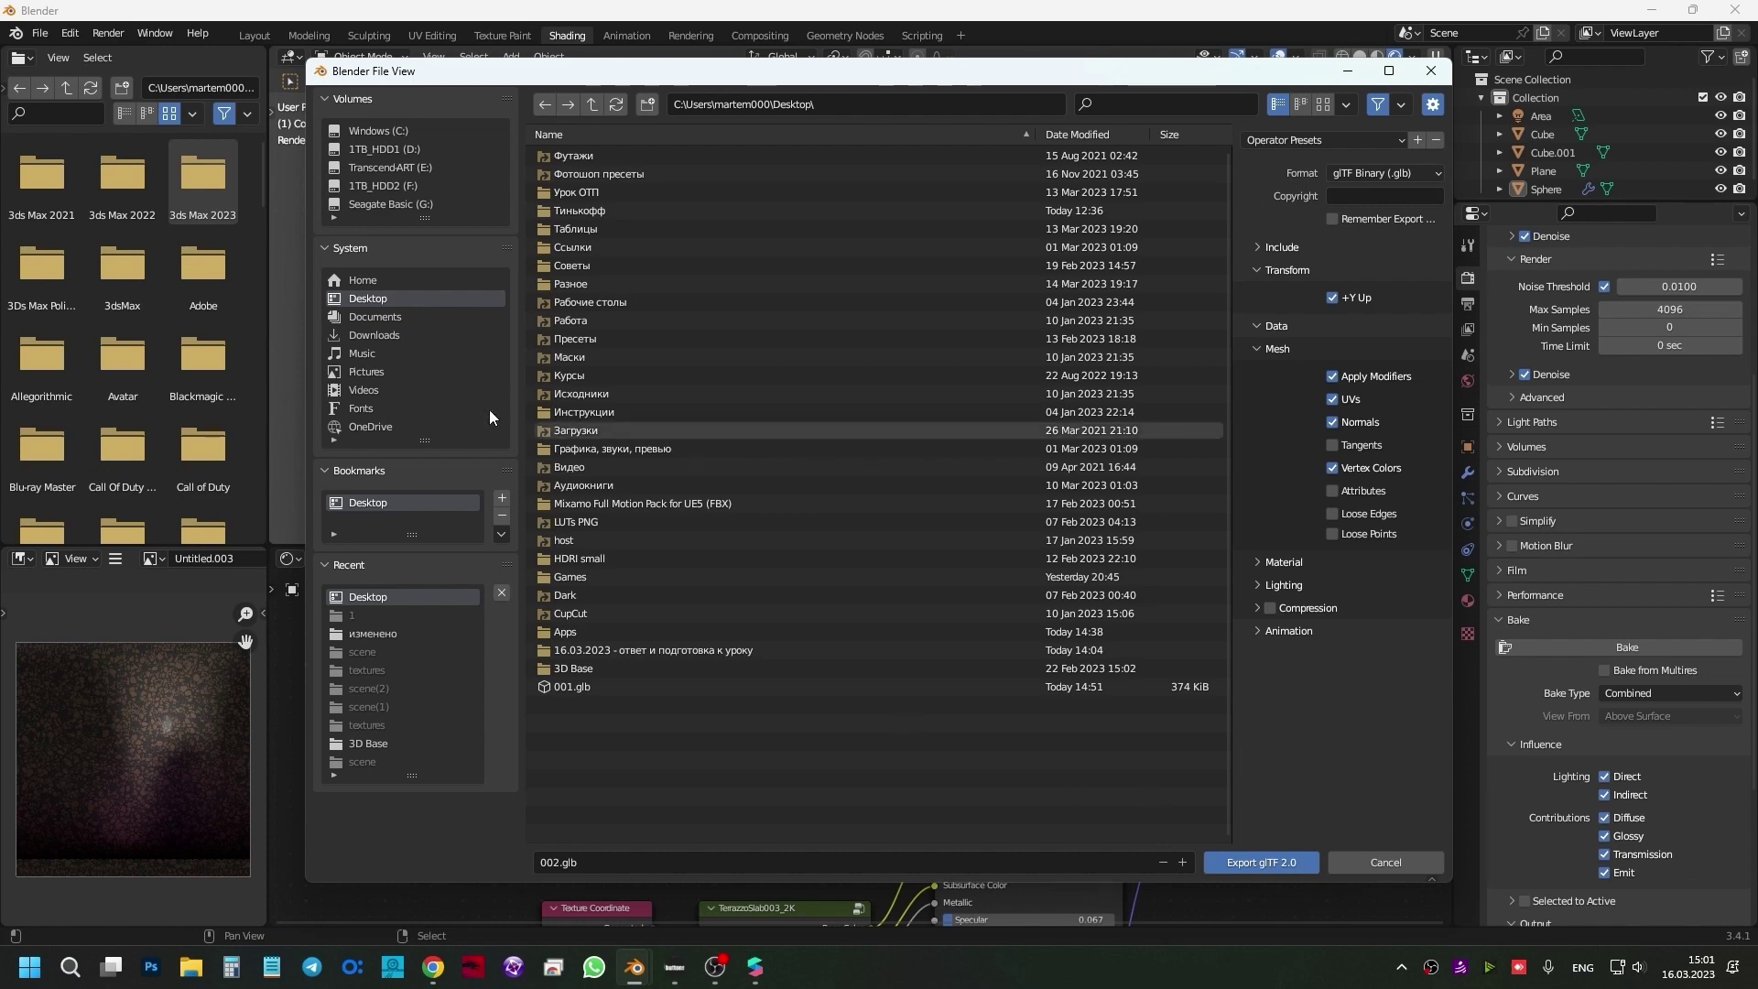
left_click(1294, 862)
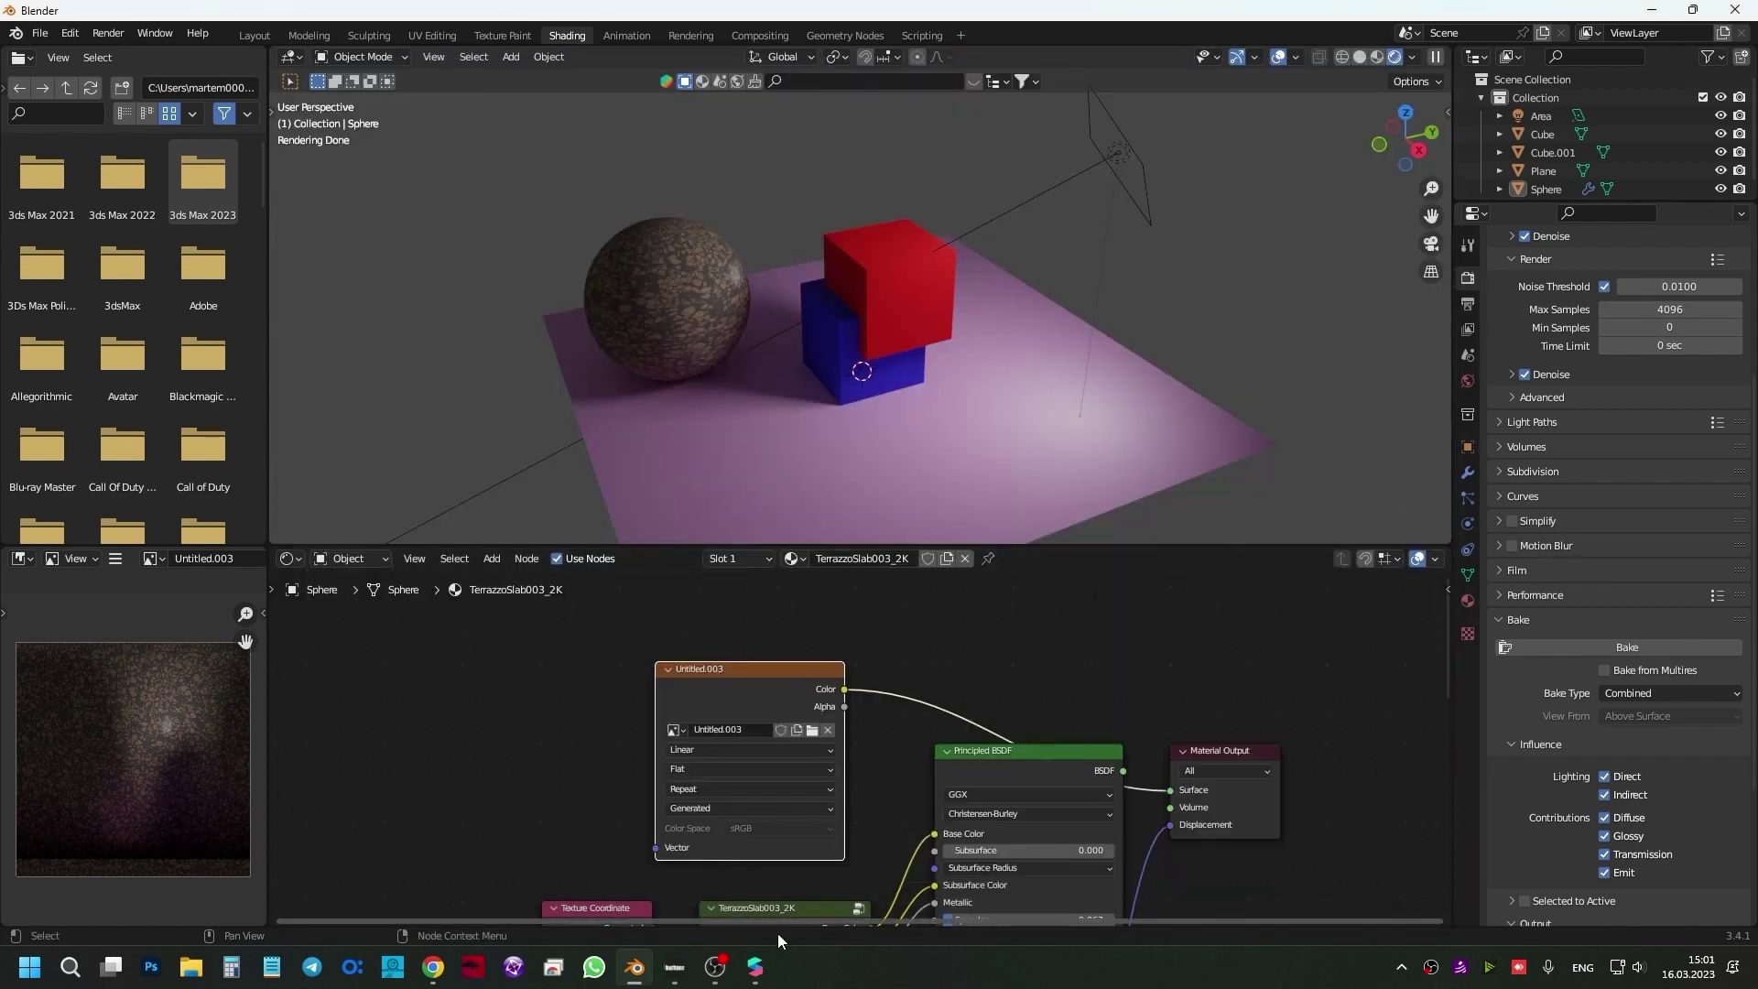
- Switch from Blender to Spark Studio and import 002.glb from the desktop into Assets
left_click(1651, 10)
left_click(755, 967)
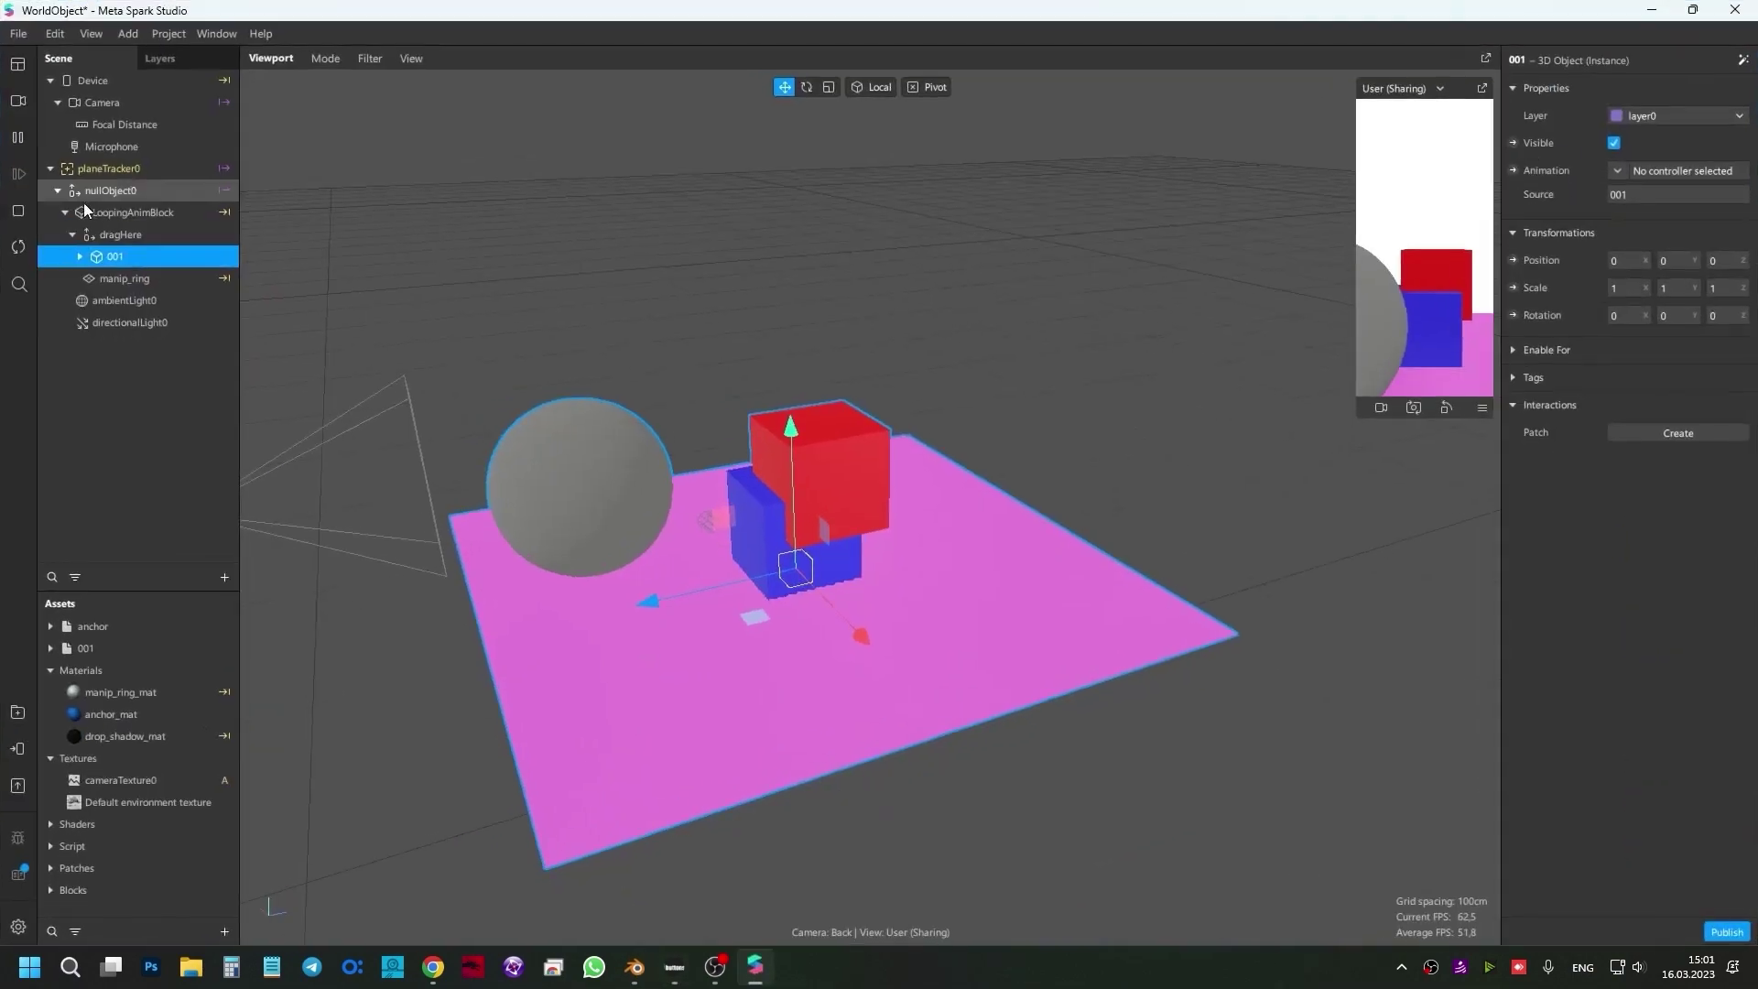
mouse_move(527, 11)
left_mouse_down()
mouse_move(527, 64)
mouse_move(593, 72)
left_mouse_up()
left_click_drag(34, 220, 335, 710)
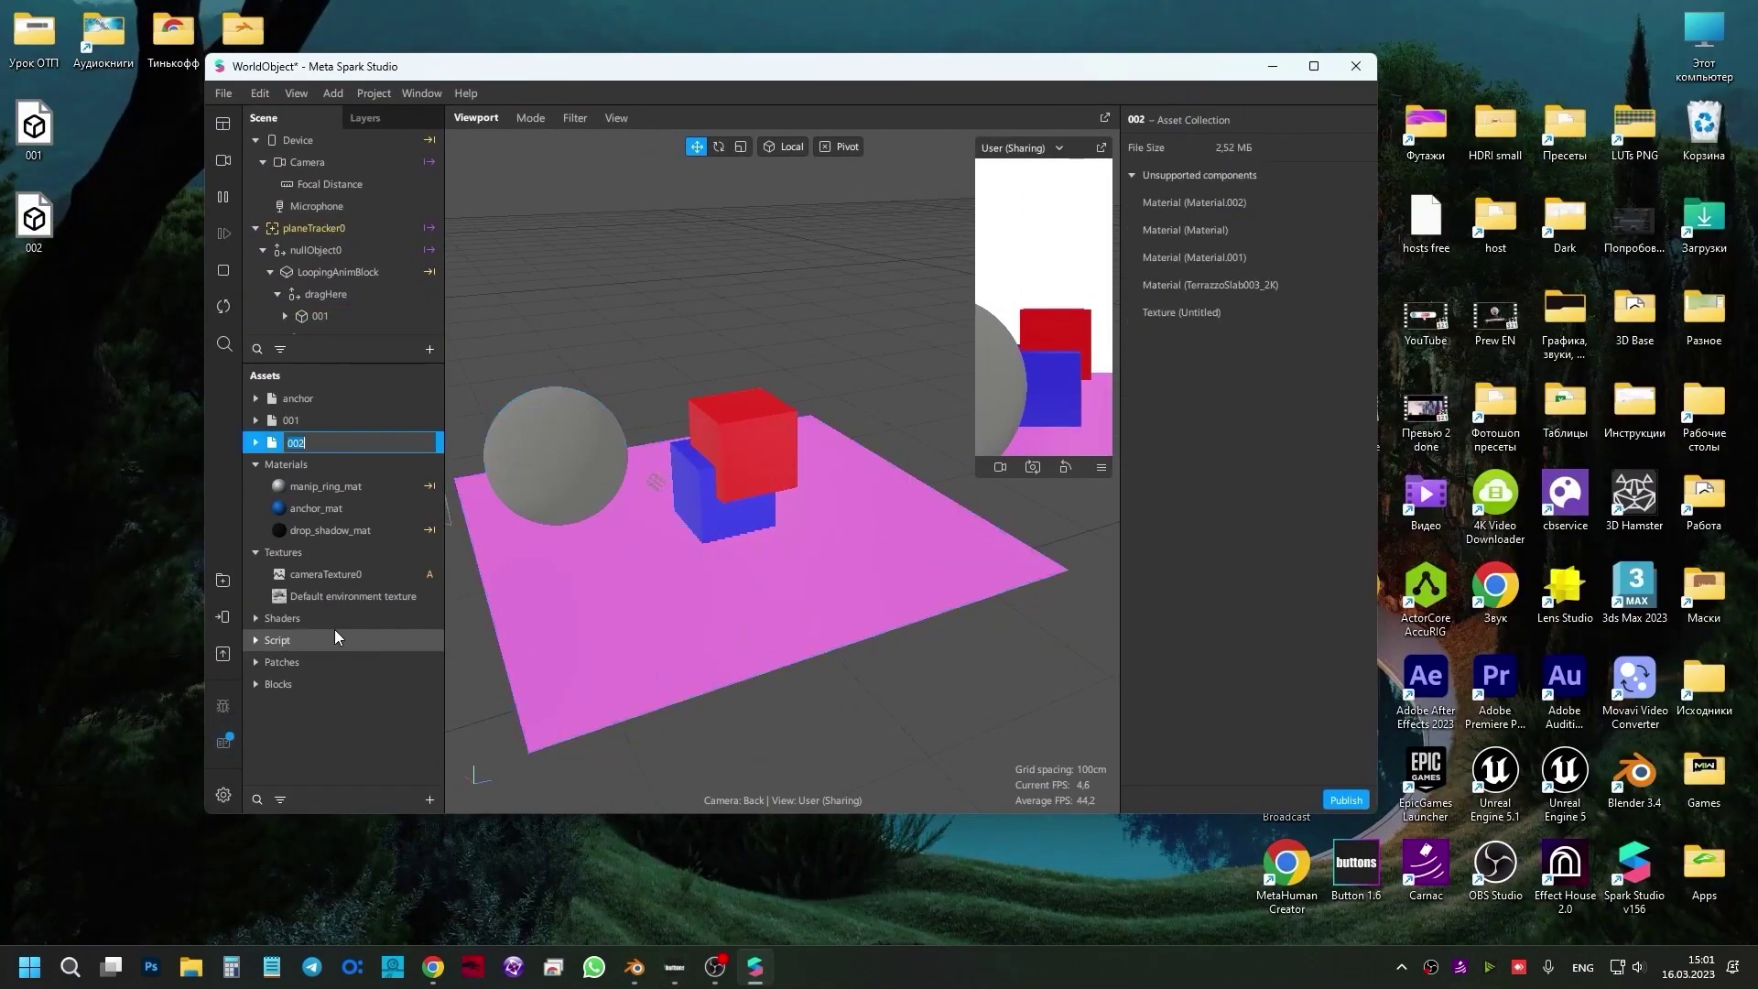
- Place the 002 asset under dragHere in the scene, maximize the window and inspect it
mouse_move(778, 558)
left_mouse_down()
mouse_move(915, 542)
mouse_move(712, 560)
mouse_move(651, 492)
mouse_move(760, 551)
left_mouse_up()
left_click_drag(294, 444, 348, 290)
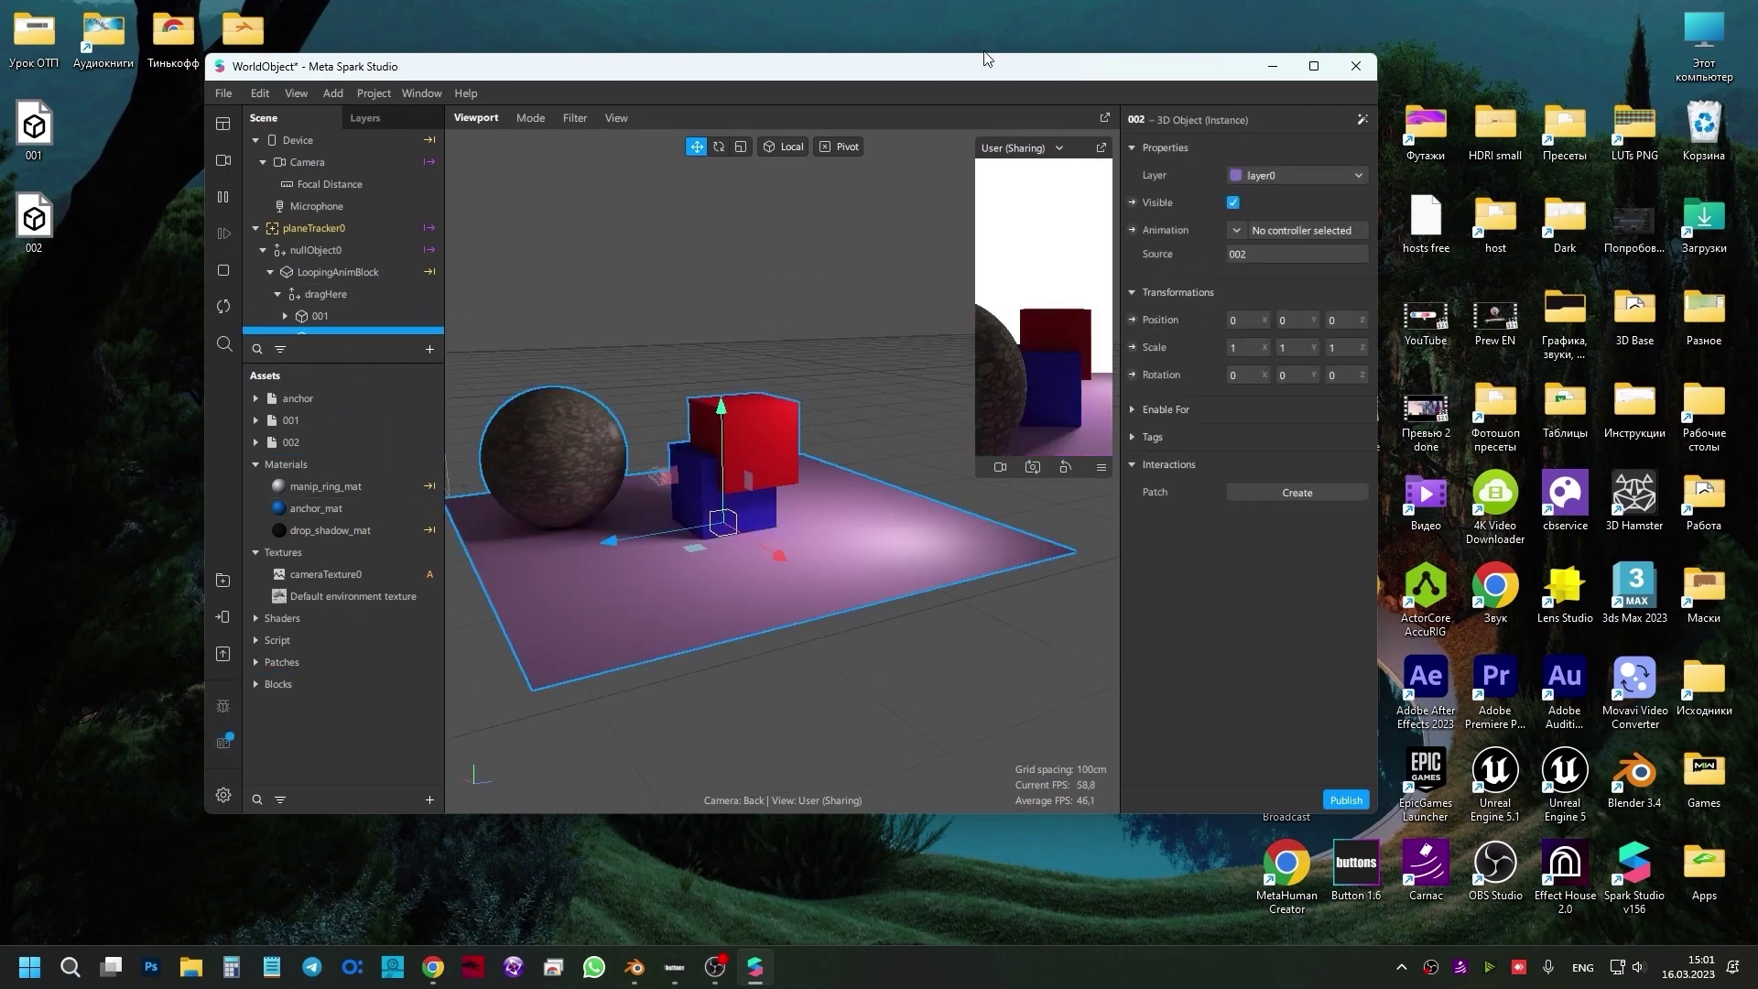
key("super+Up")
mouse_move(574, 279)
left_mouse_down()
mouse_move(746, 522)
mouse_move(870, 483)
mouse_move(608, 617)
mouse_move(715, 597)
left_mouse_up()
left_click(1087, 655)
mouse_move(1086, 655)
left_mouse_down()
mouse_move(550, 647)
mouse_move(765, 718)
mouse_move(936, 479)
mouse_move(879, 651)
mouse_move(738, 404)
mouse_move(1138, 452)
mouse_move(1089, 505)
mouse_move(953, 439)
mouse_move(878, 589)
mouse_move(925, 573)
left_mouse_up()
scroll(959, 505, "up", 5)
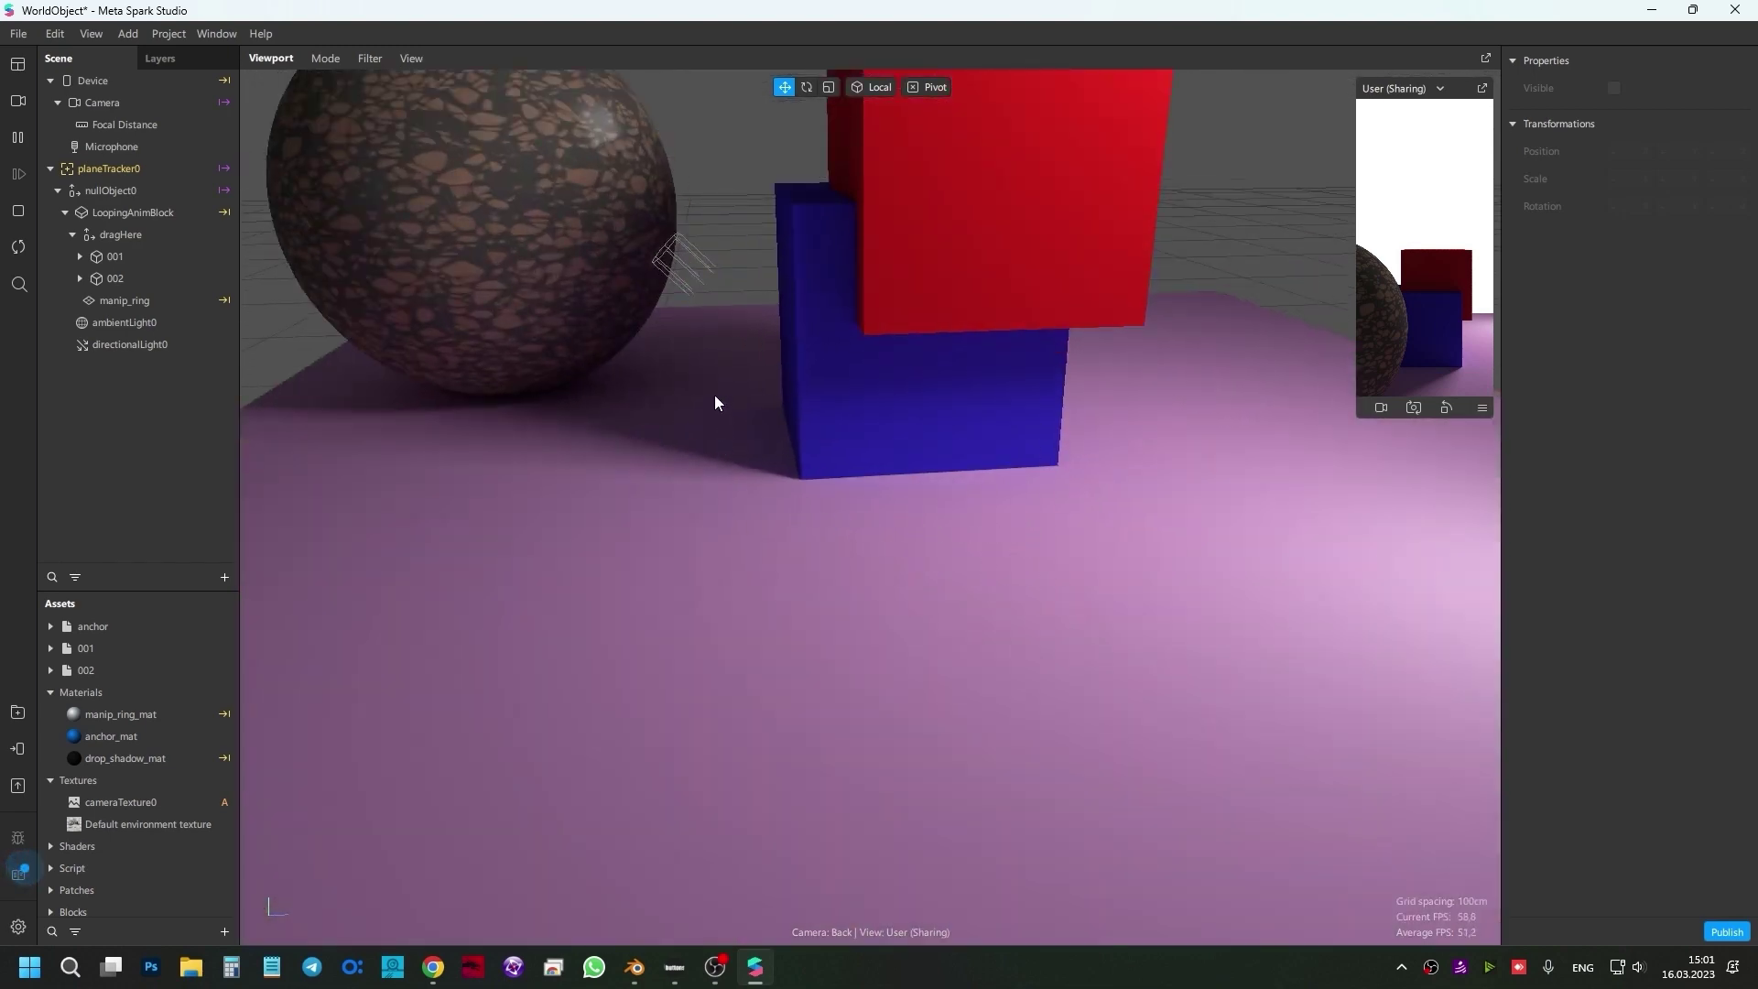
- From a near top-down view, uncheck Visible on the 002 object to hide the baked model
mouse_move(818, 547)
left_mouse_down()
mouse_move(975, 554)
mouse_move(843, 492)
left_mouse_up()
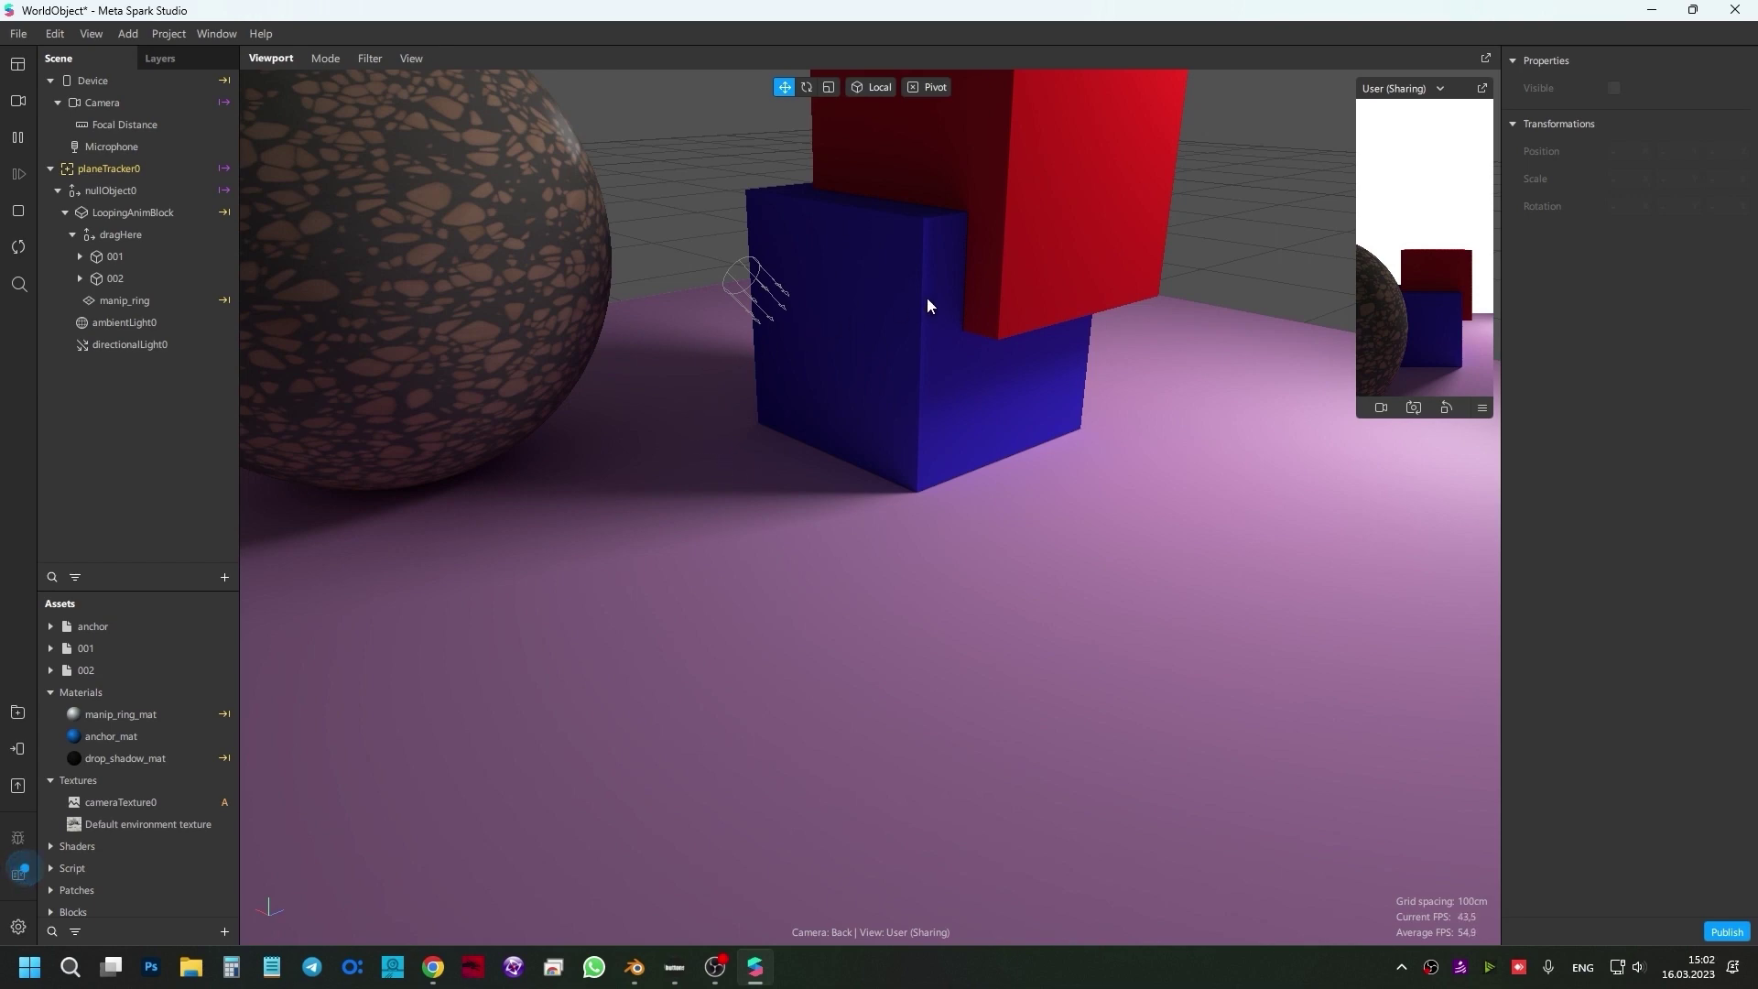
scroll(728, 497, "down", 5)
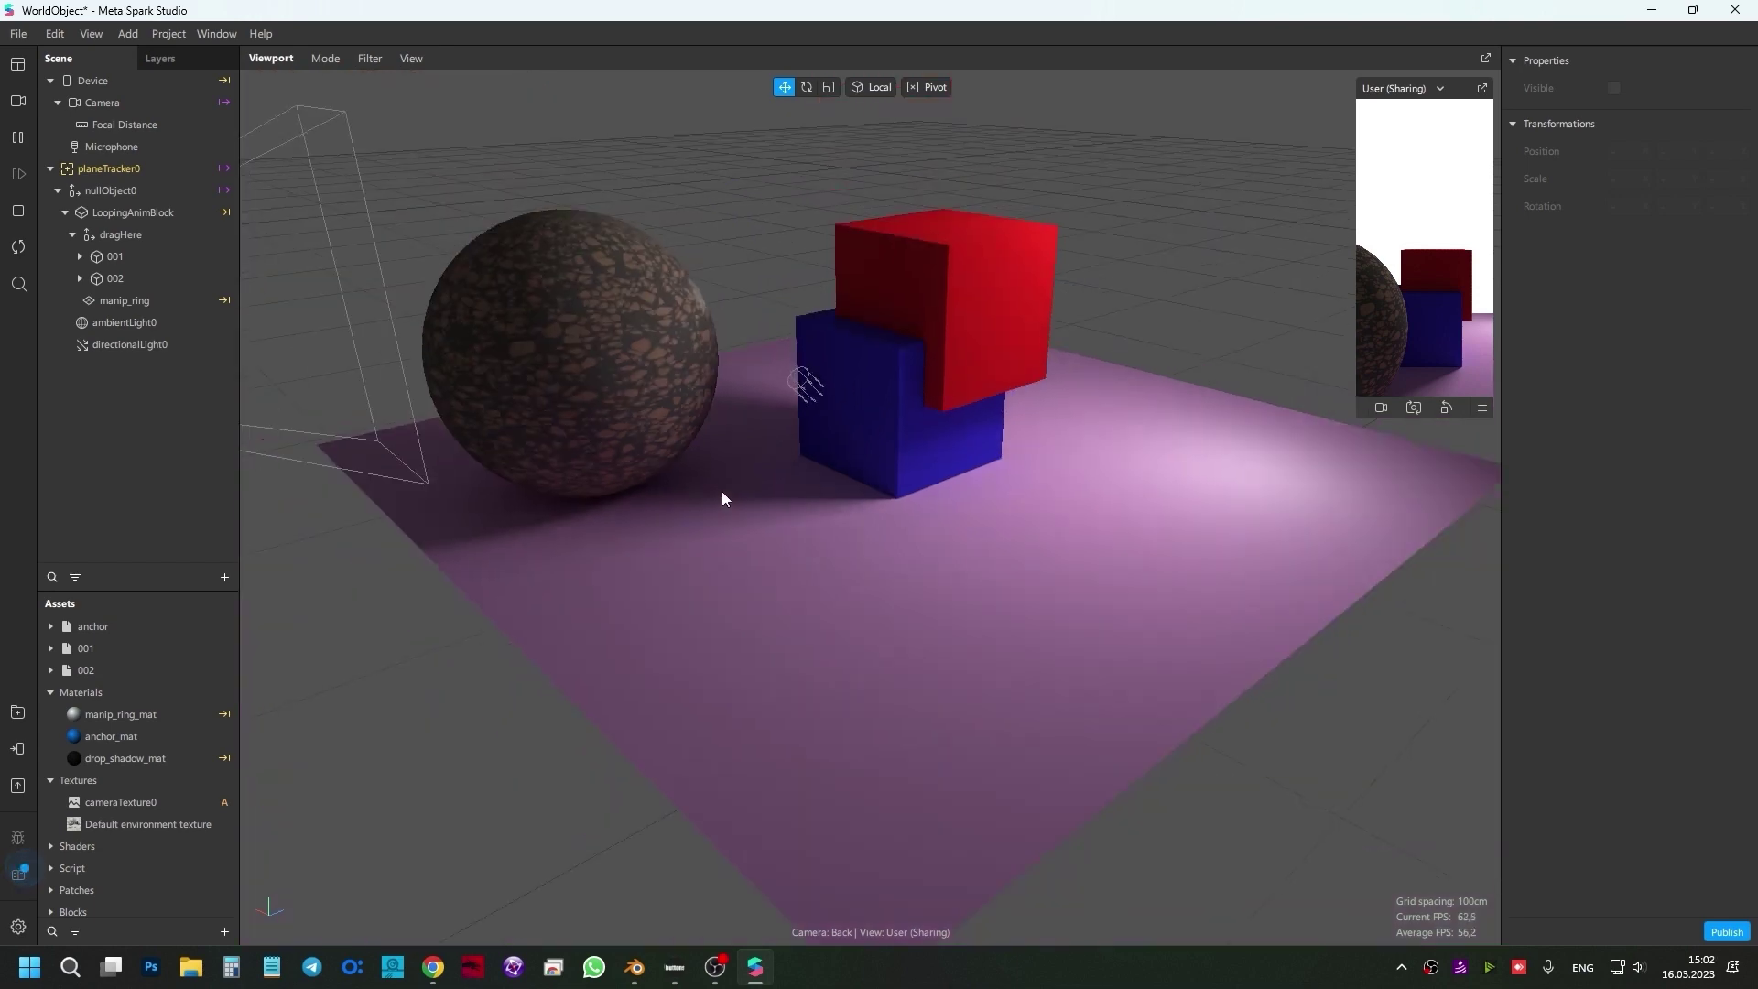
mouse_move(721, 490)
left_mouse_down()
mouse_move(628, 815)
mouse_move(881, 573)
mouse_move(579, 577)
mouse_move(647, 685)
mouse_move(913, 640)
mouse_move(833, 577)
mouse_move(838, 618)
left_mouse_up()
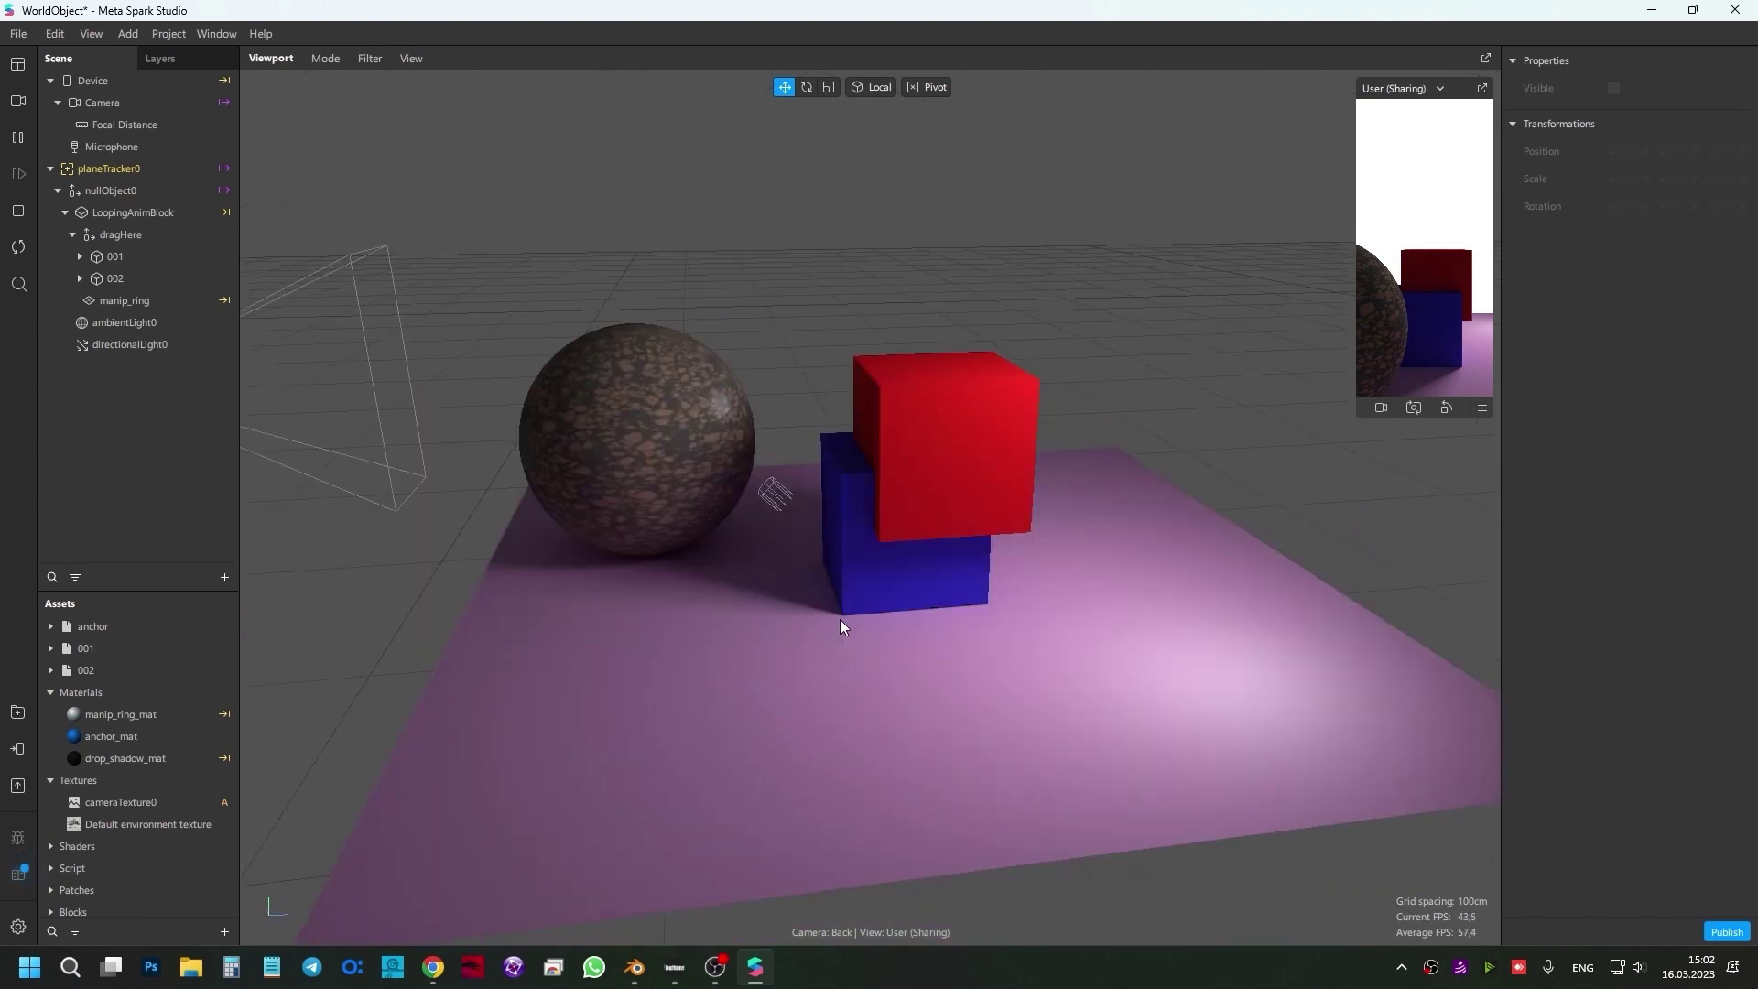
left_click(145, 280)
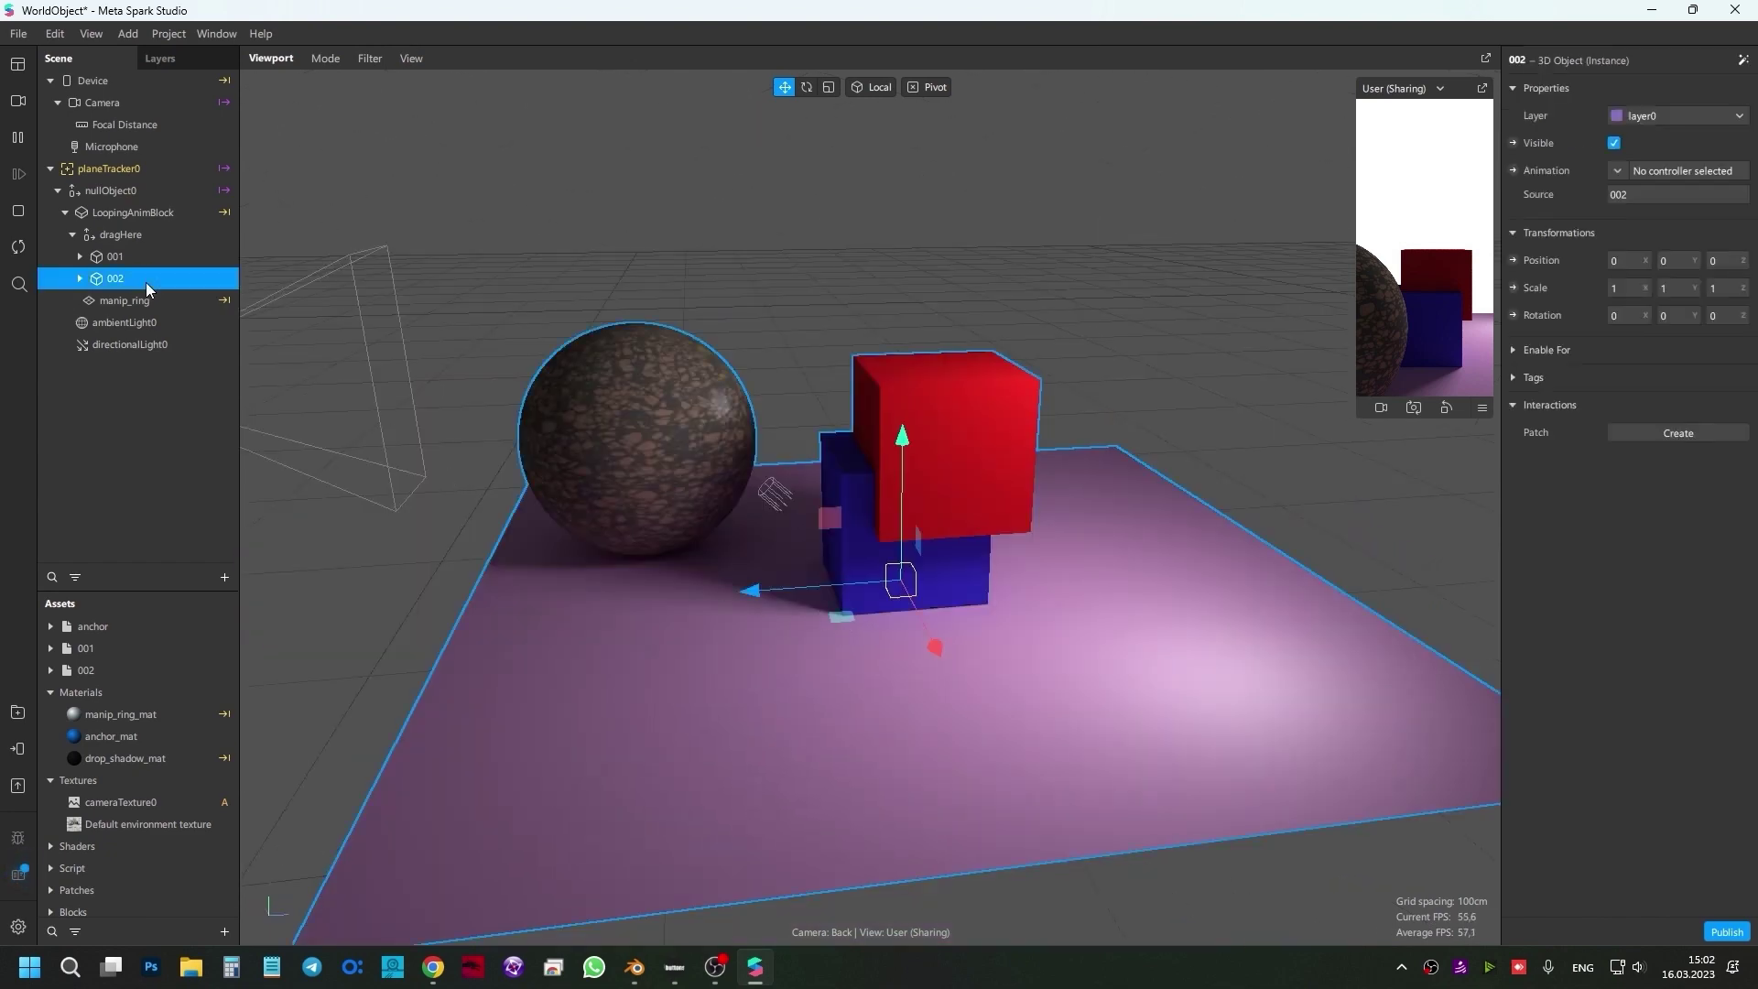
left_click(1612, 147)
- On the plane's Material.001, raise Metallic to preview reflections, then set it back to 0
left_click(1136, 613)
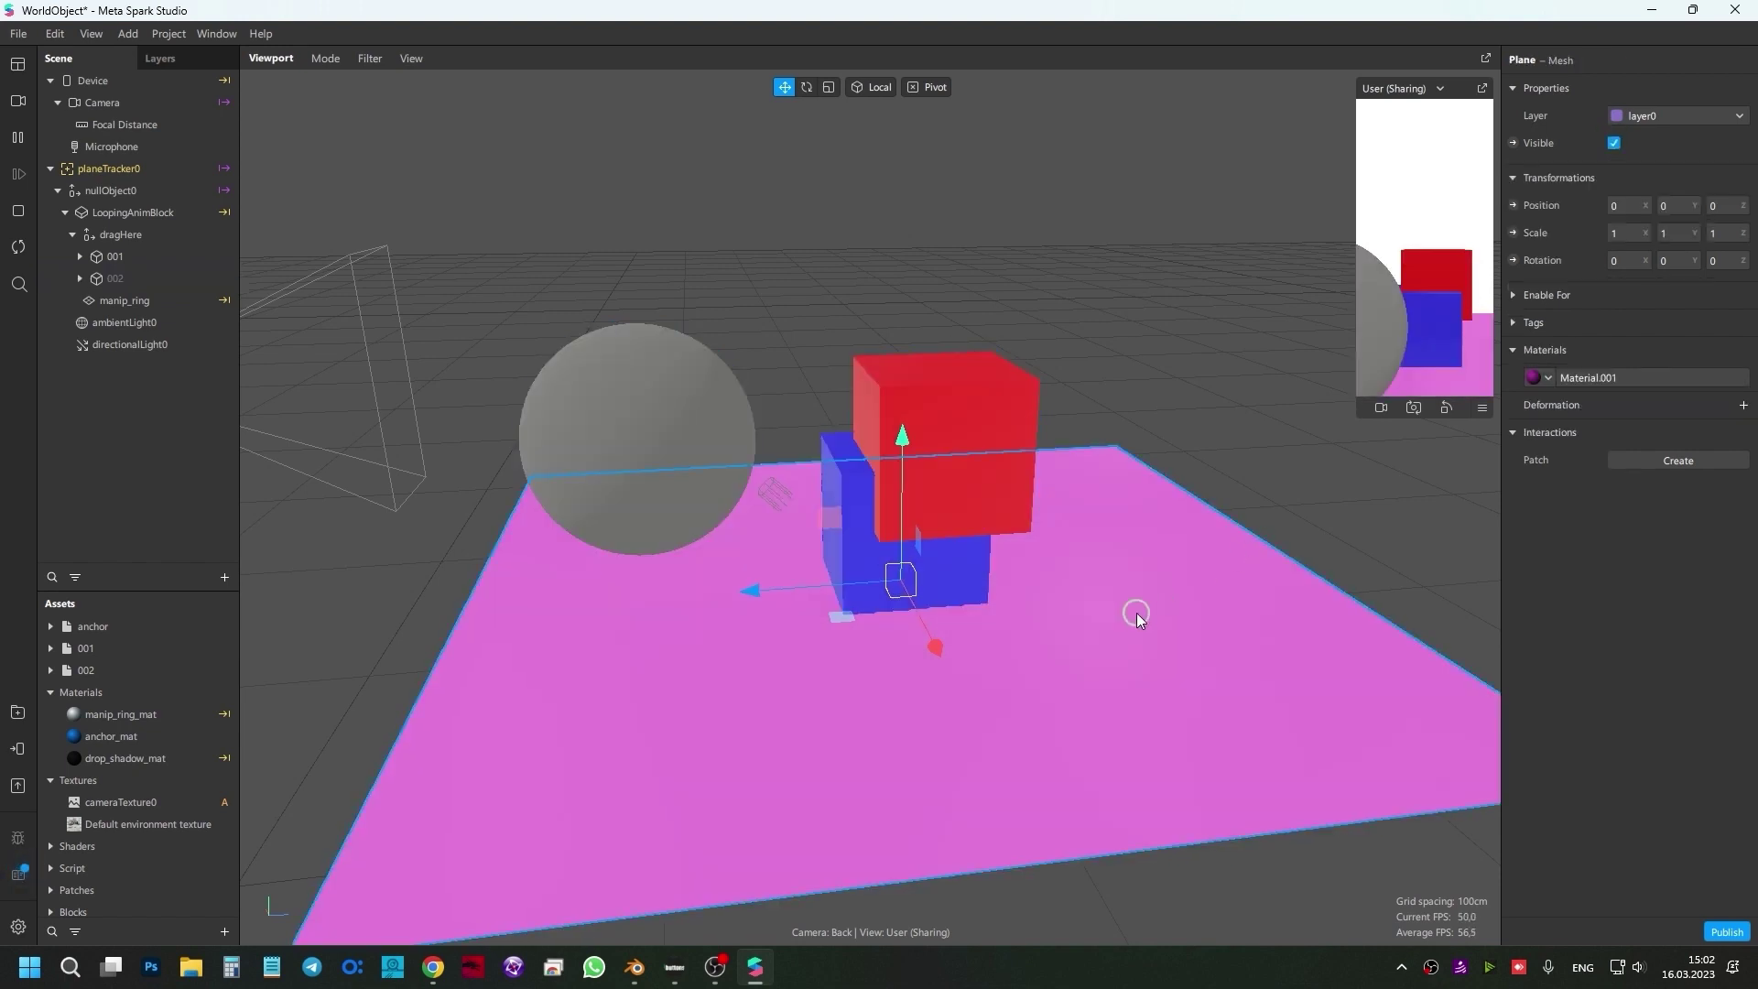
left_click(1608, 375)
mouse_move(1653, 280)
left_mouse_down()
mouse_move(1683, 290)
mouse_move(1630, 316)
left_mouse_up()
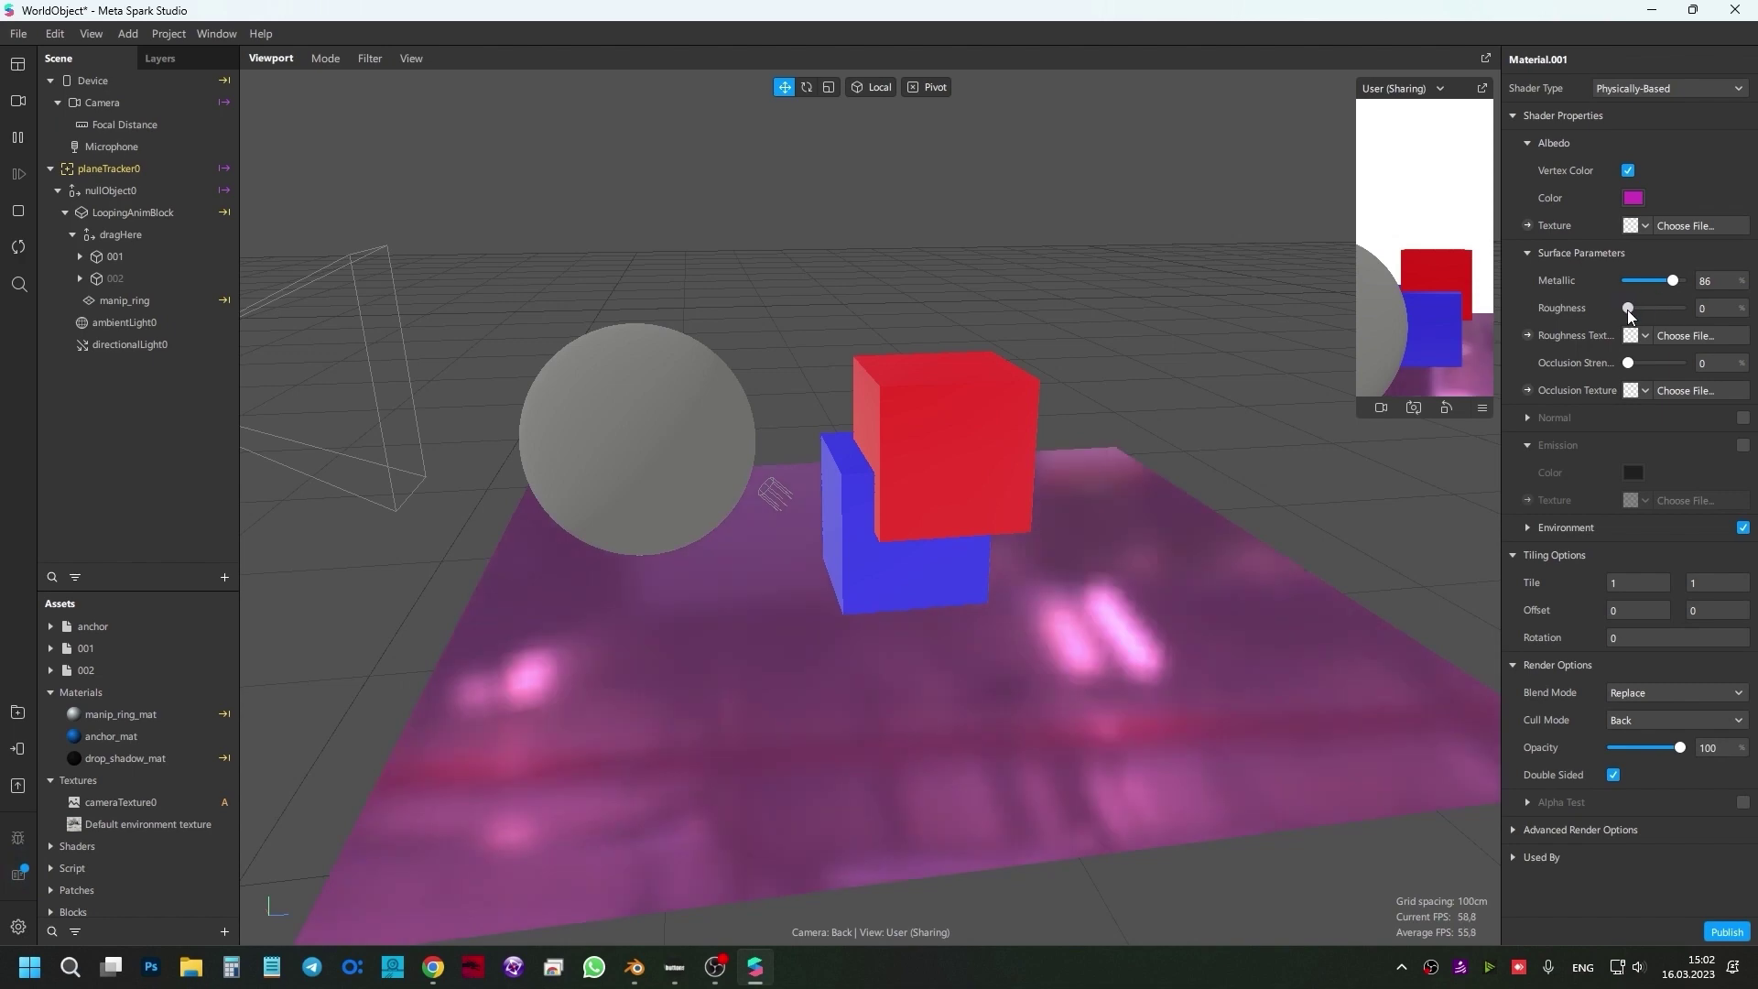
mouse_move(1099, 512)
right_mouse_down()
mouse_move(1011, 518)
mouse_move(824, 591)
mouse_move(1172, 628)
mouse_move(943, 530)
mouse_move(1145, 573)
mouse_move(1059, 491)
mouse_move(1094, 554)
mouse_move(1052, 580)
mouse_move(674, 613)
mouse_move(989, 709)
mouse_move(1016, 599)
mouse_move(990, 591)
right_mouse_up()
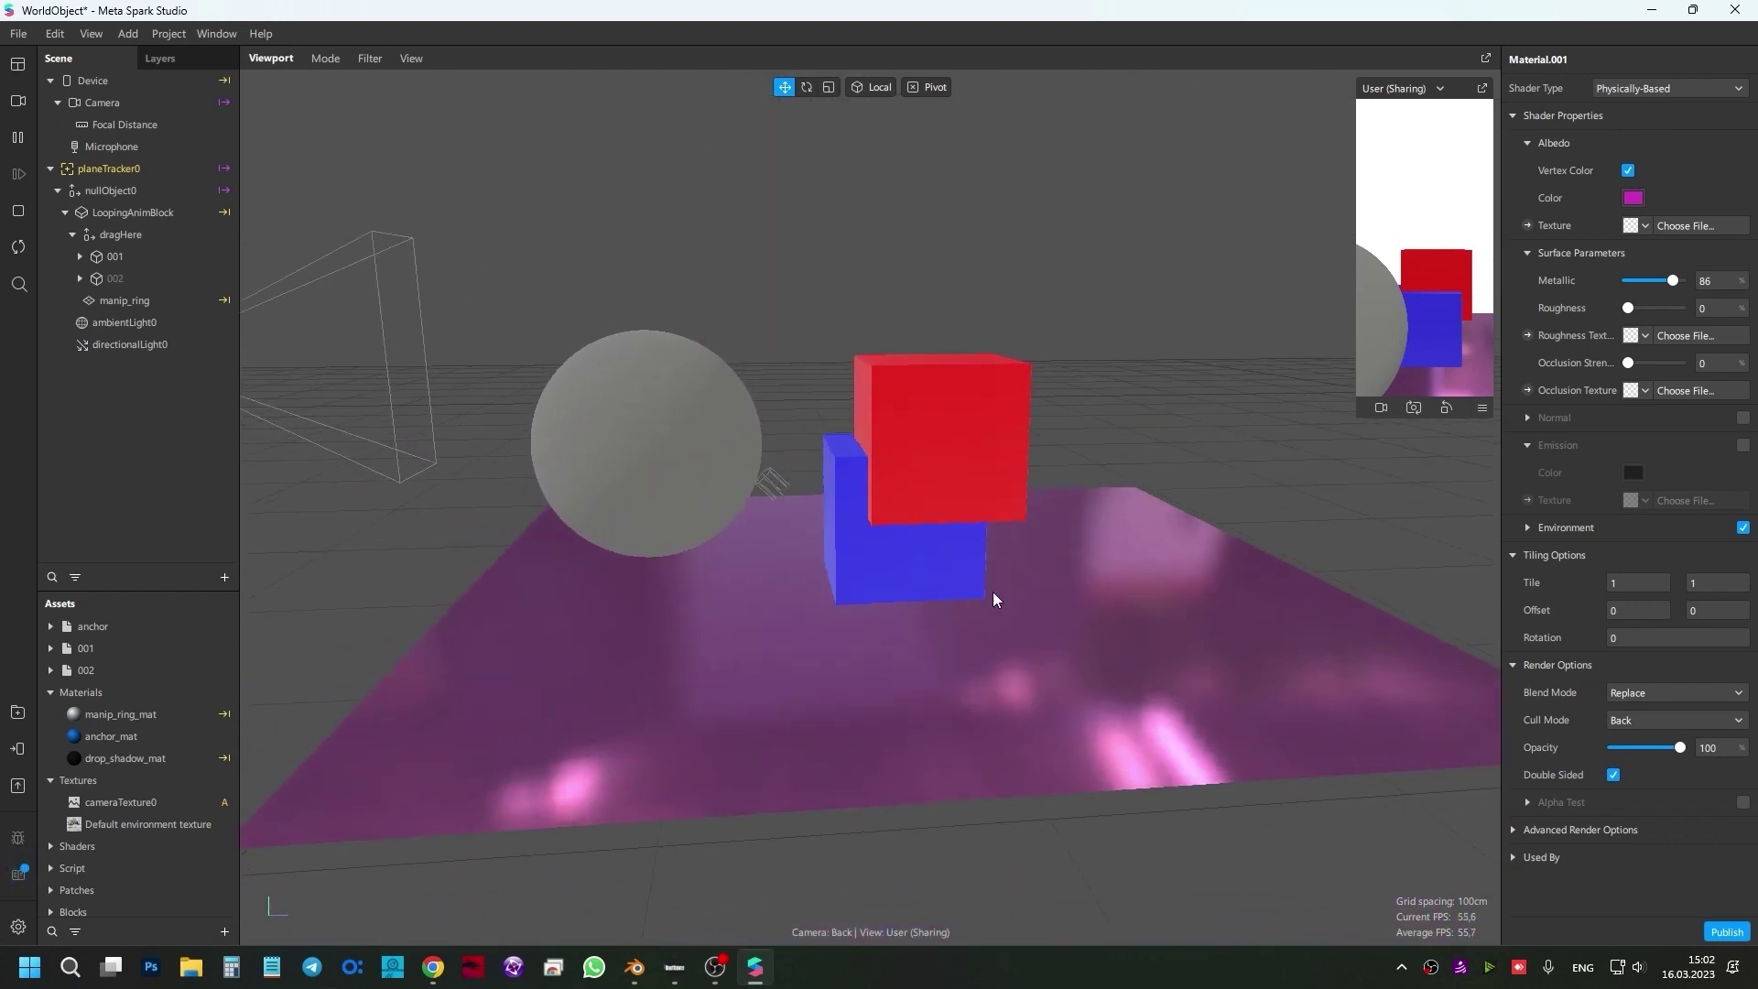
left_click_drag(1672, 281, 1625, 283)
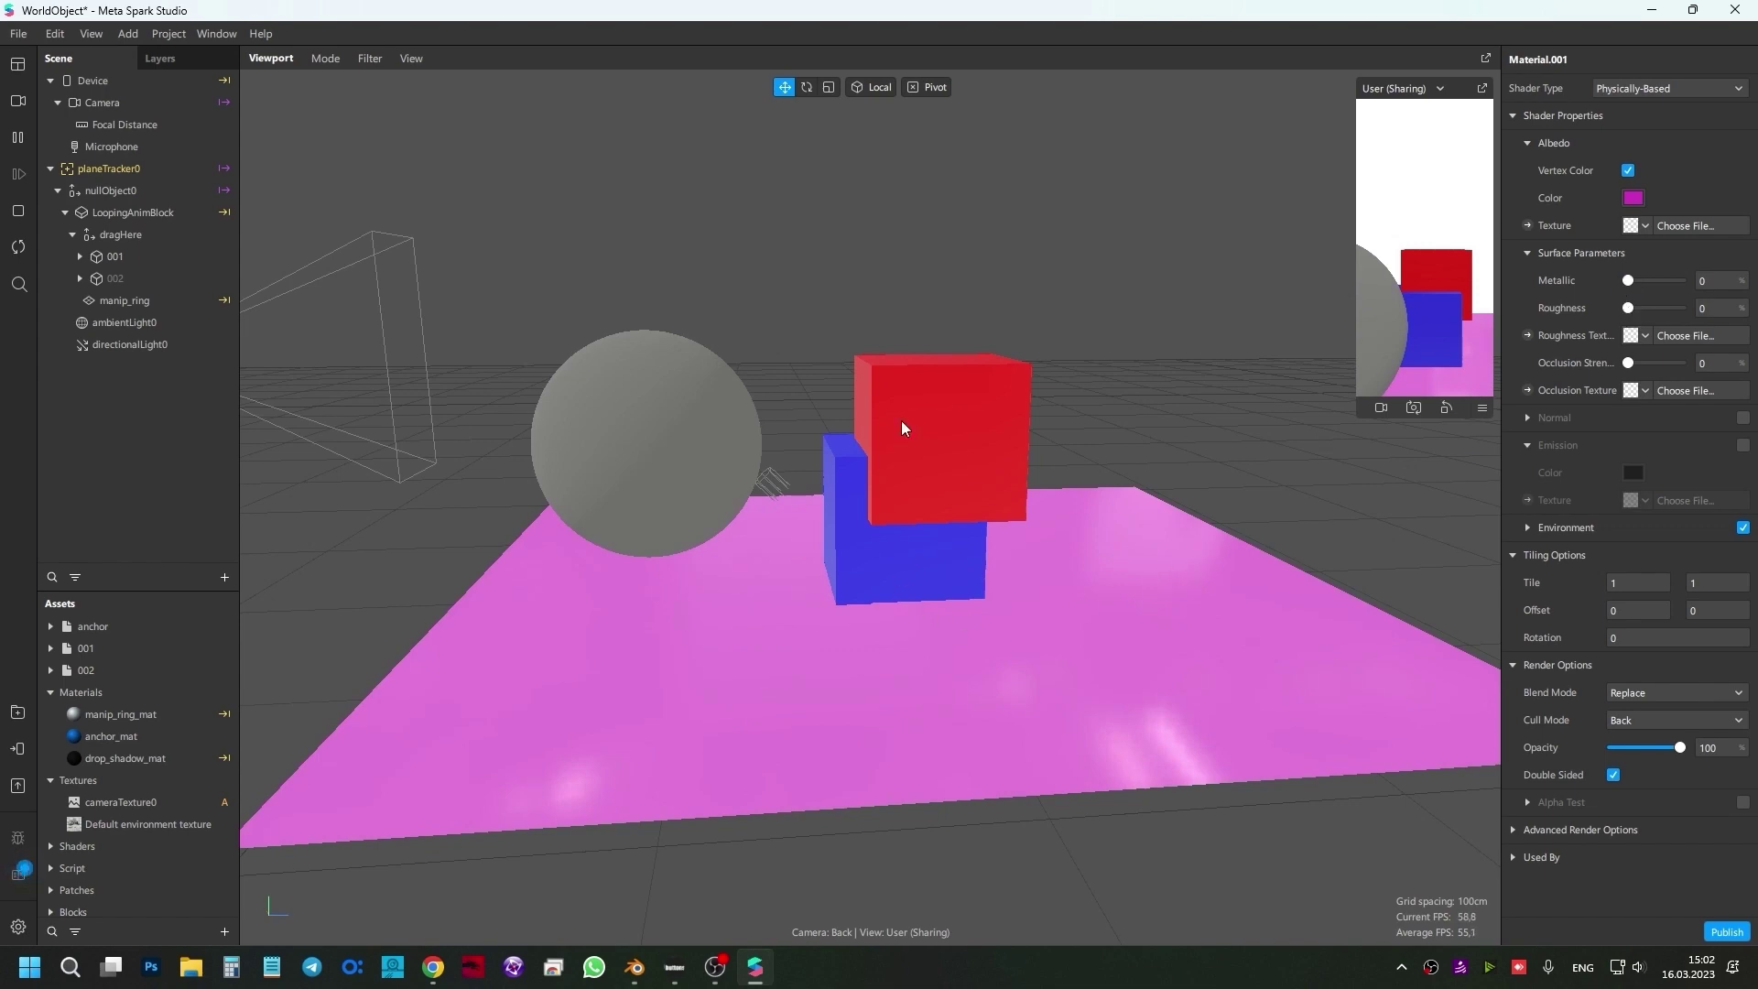
mouse_move(901, 422)
right_mouse_down()
mouse_move(866, 641)
mouse_move(747, 745)
mouse_move(1007, 723)
mouse_move(1235, 648)
mouse_move(1067, 663)
right_mouse_up()
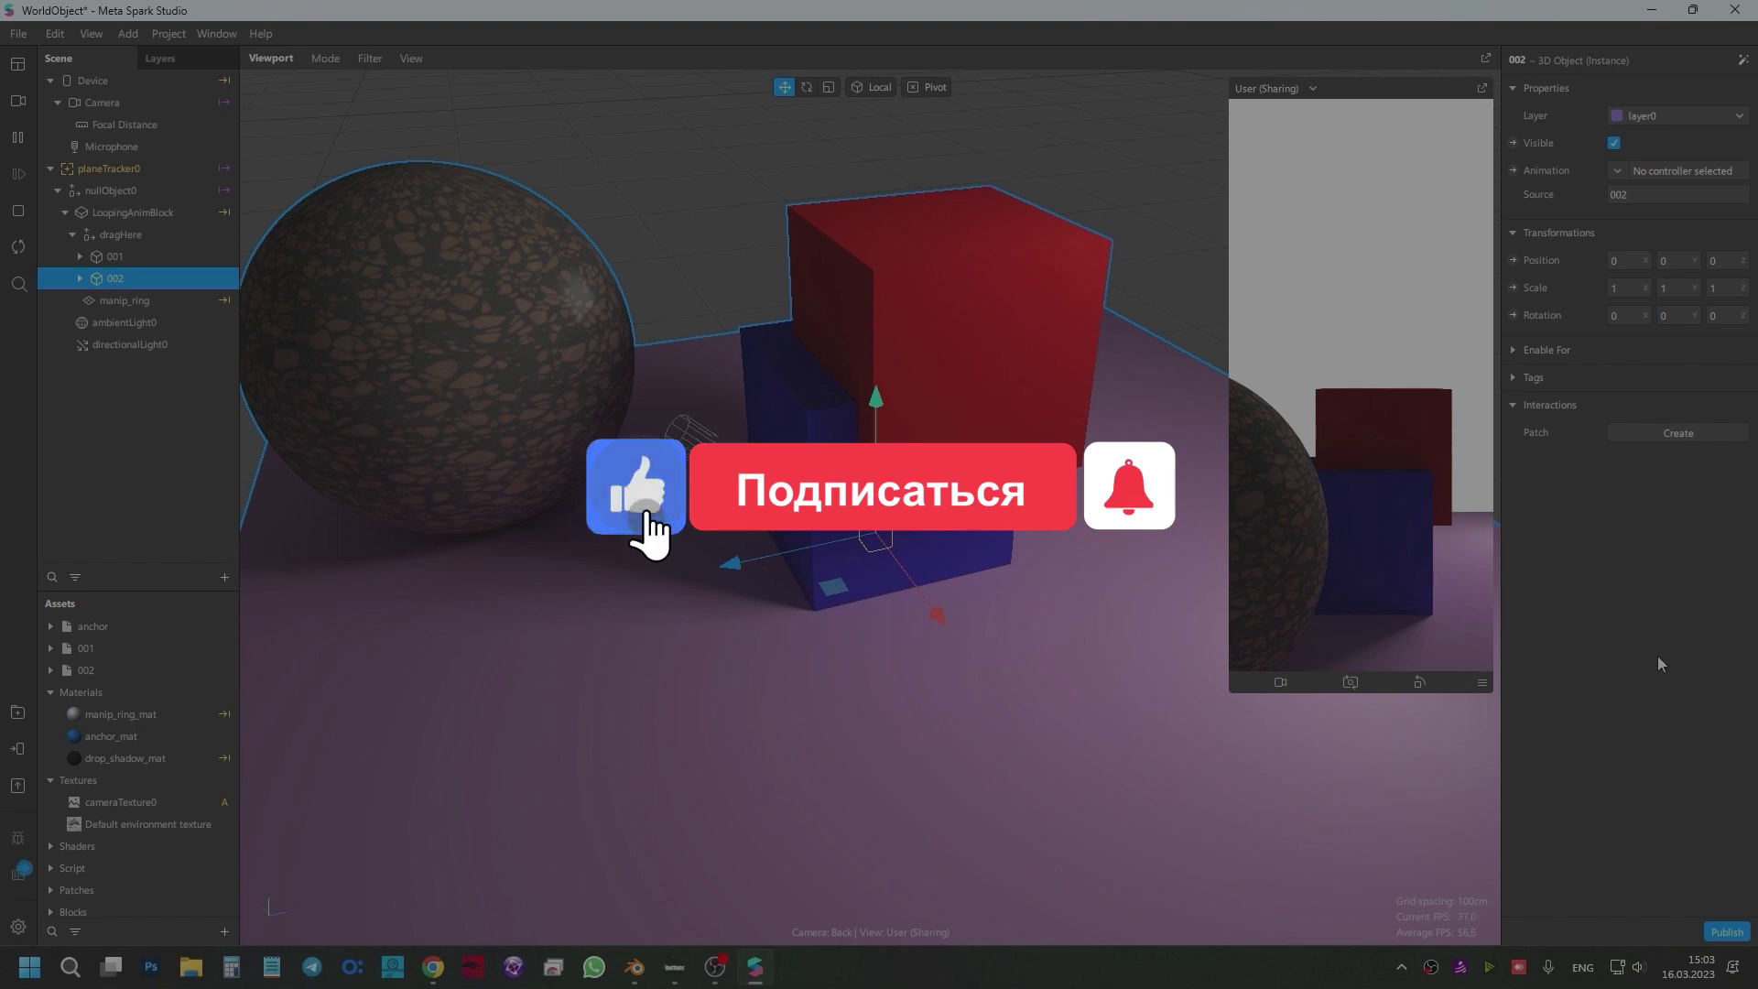
- Orbit around and above the baked 002 scene to inspect its lighting and shadows
mouse_move(732, 550)
right_mouse_down()
mouse_move(1022, 542)
mouse_move(353, 488)
right_mouse_up()
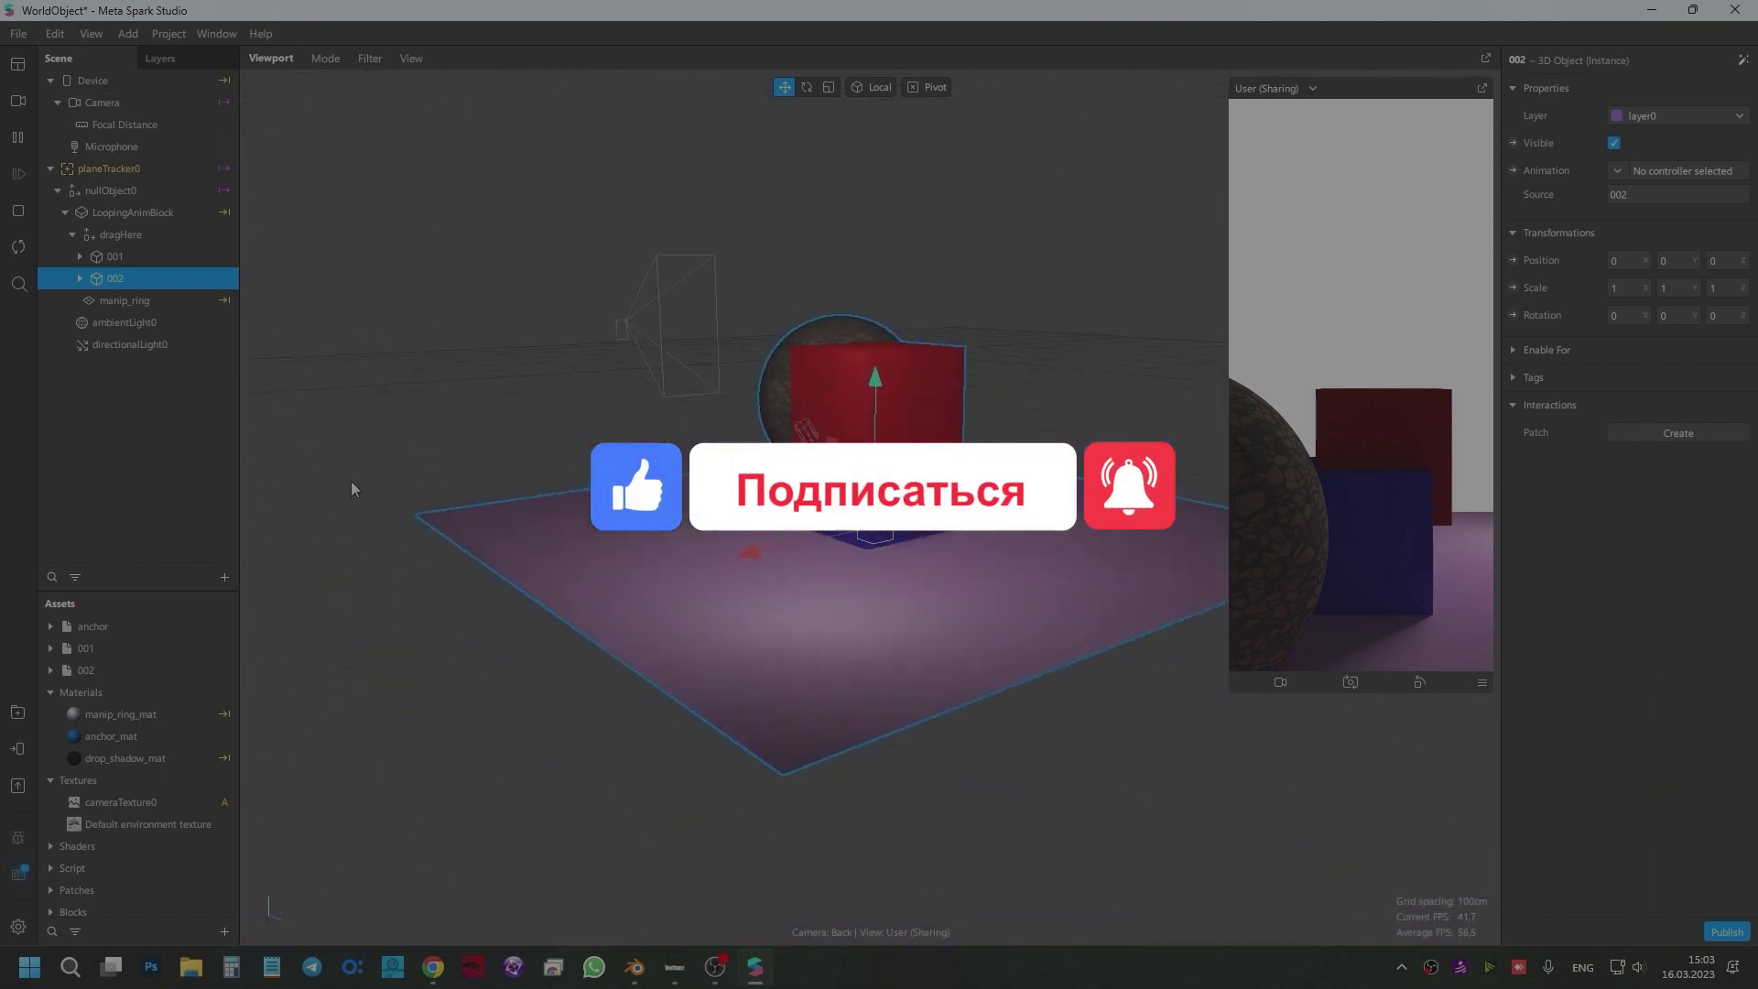
right_click_drag(353, 488, 828, 658)
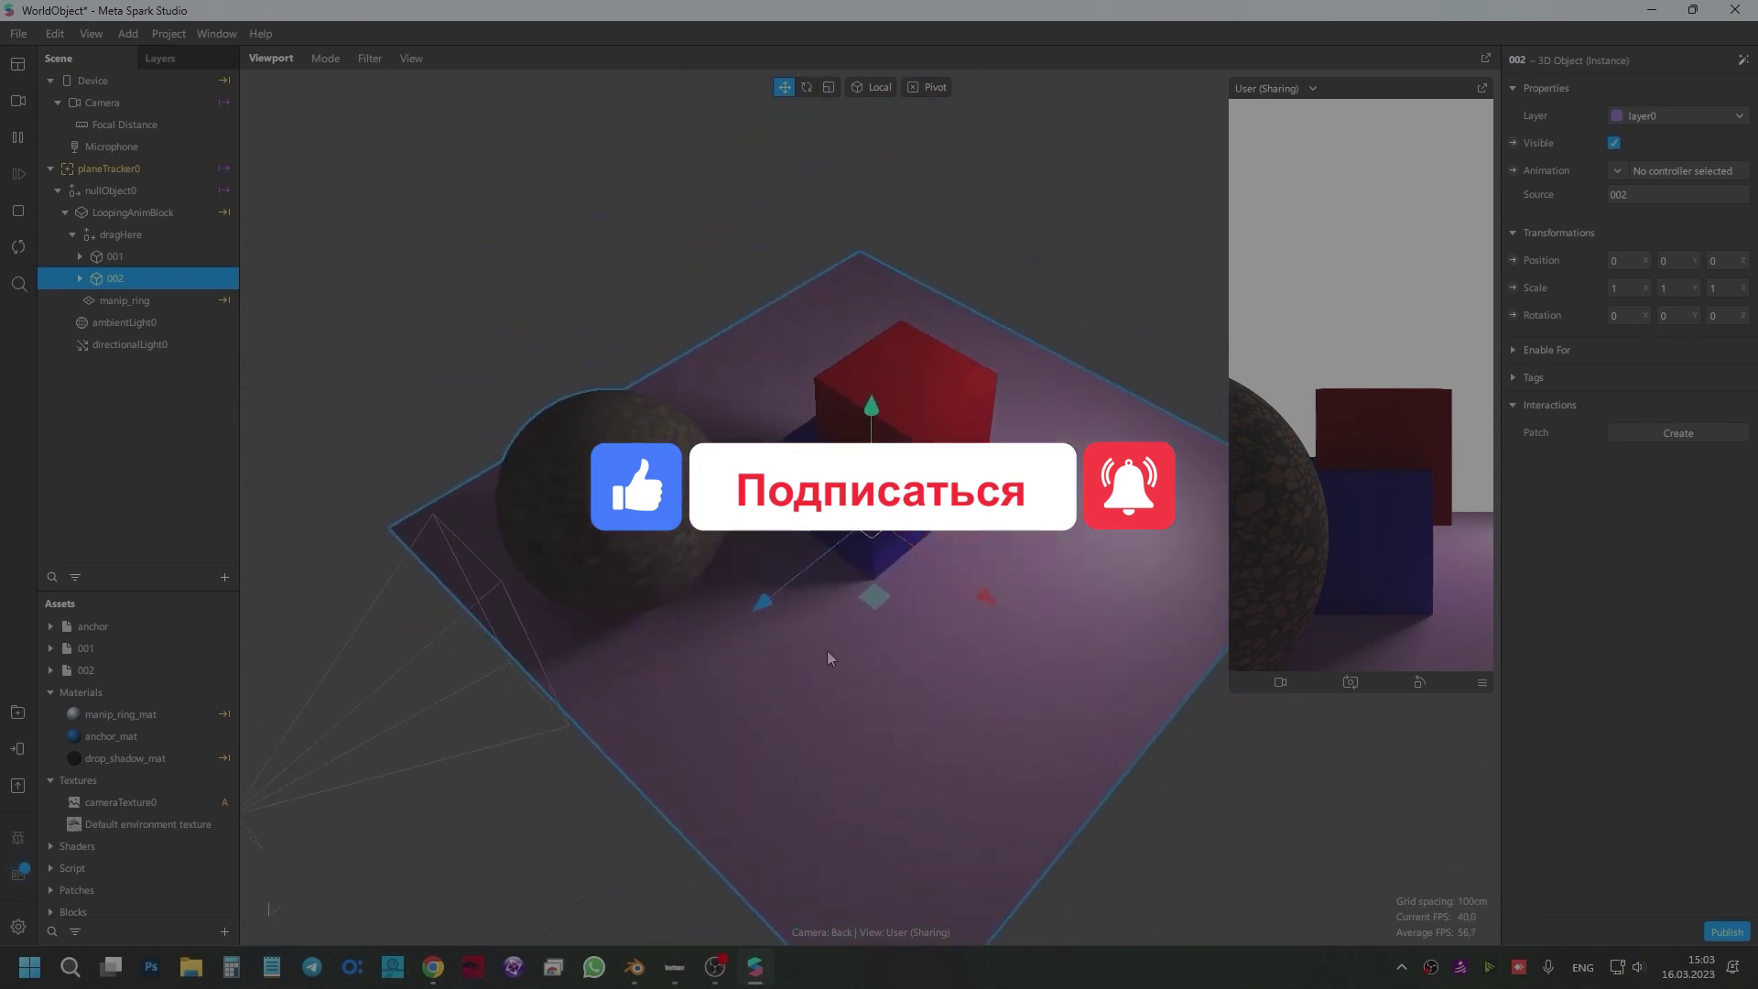